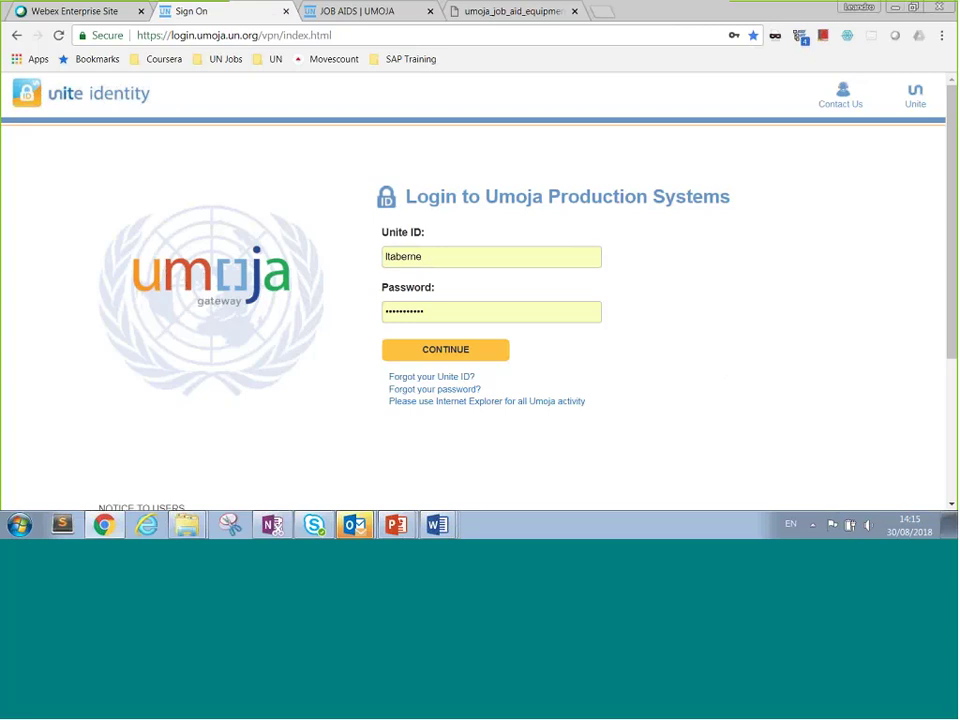
Log in to the Umoja gateway with the filled-in credentials, dismiss the translation offer and launch Sap Gui.
key("Return")
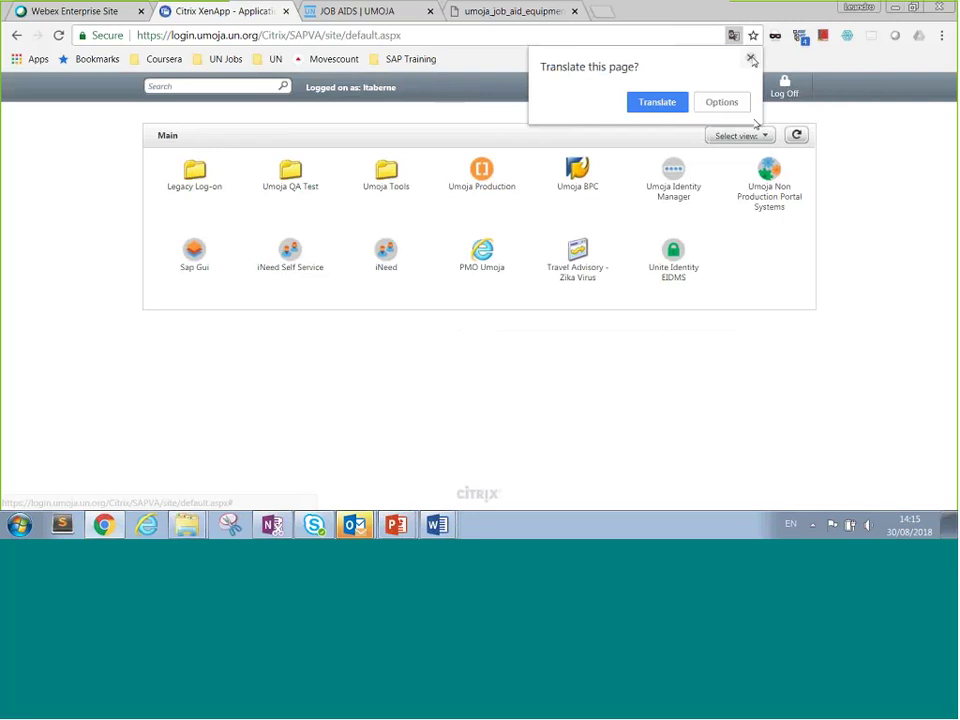
left_click(755, 121)
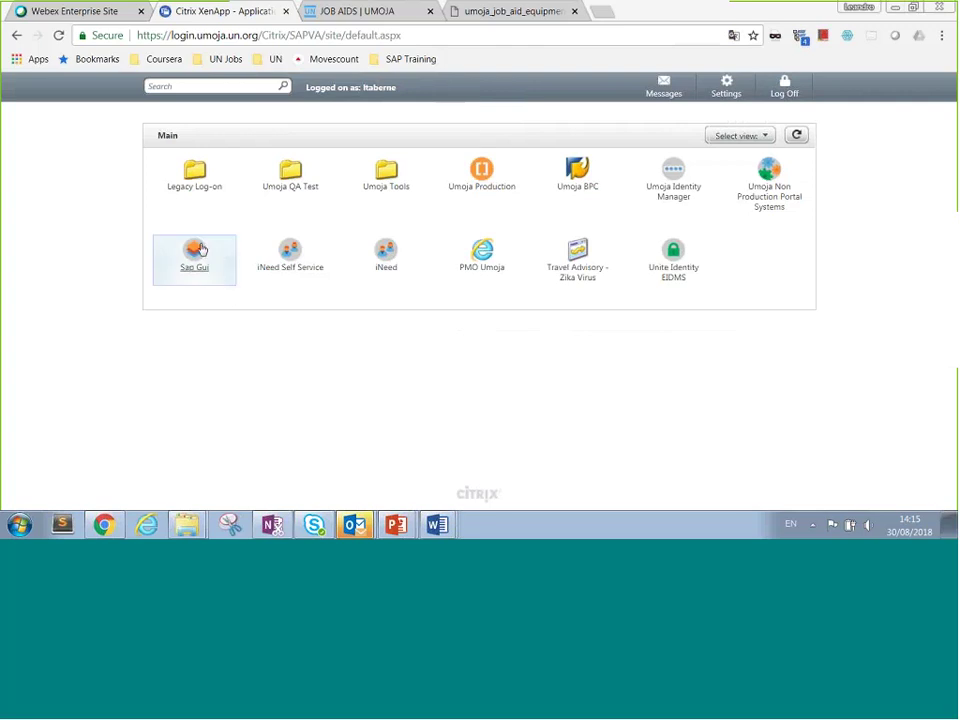
left_click(193, 262)
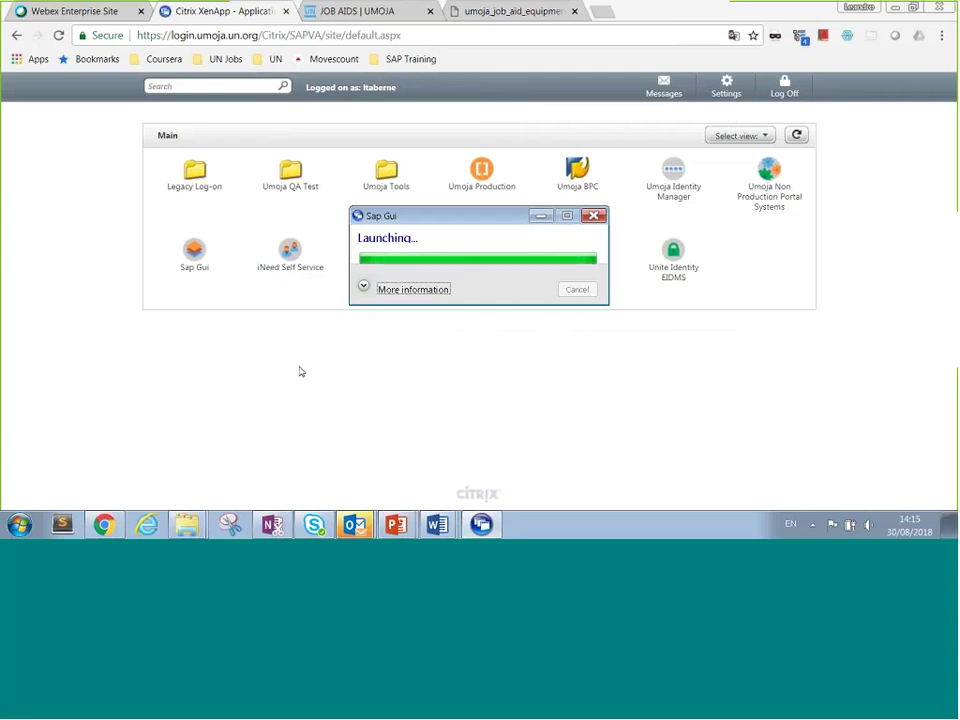
left_click(364, 289)
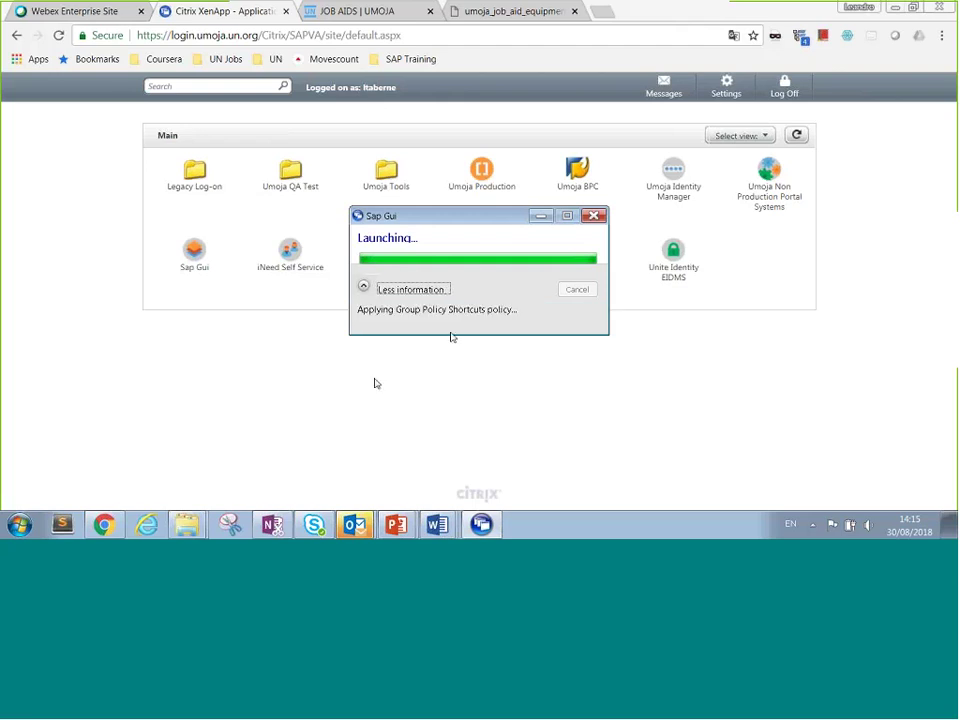
left_click(438, 307)
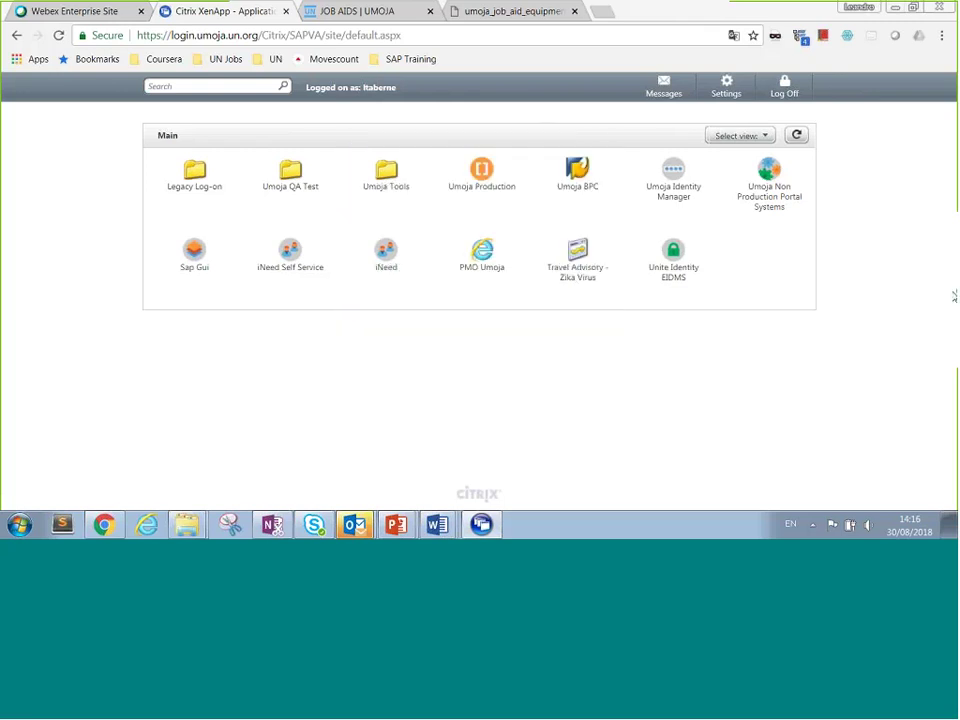
left_click(443, 316)
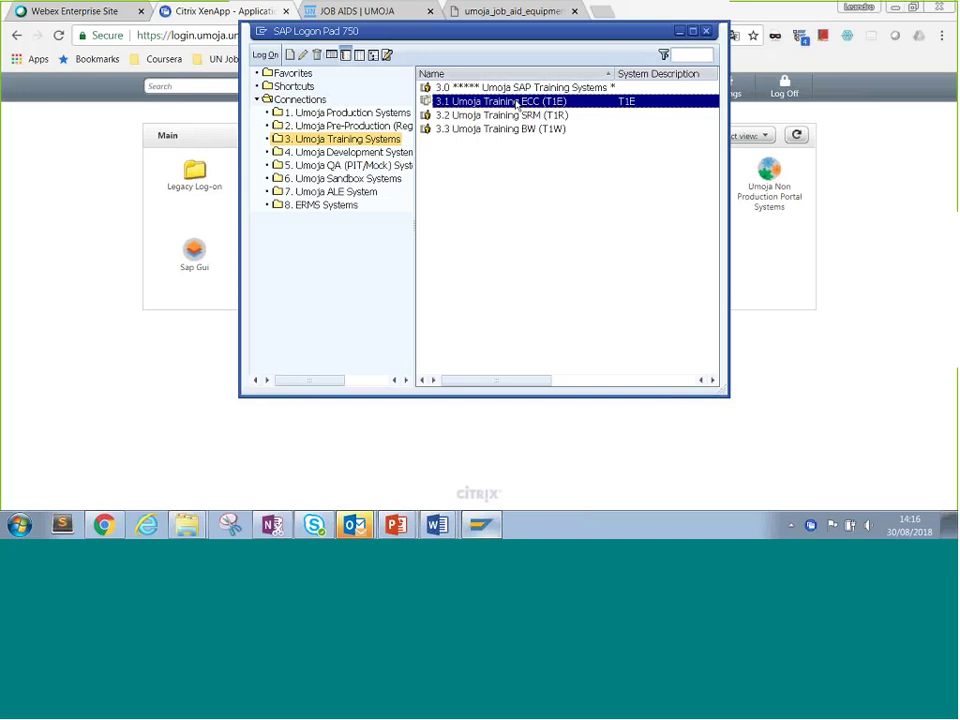
Open the 3.1 Umoja Training ECC (T1E) system and log on to client 520 as instructor01 with the account password.
double_click(517, 104)
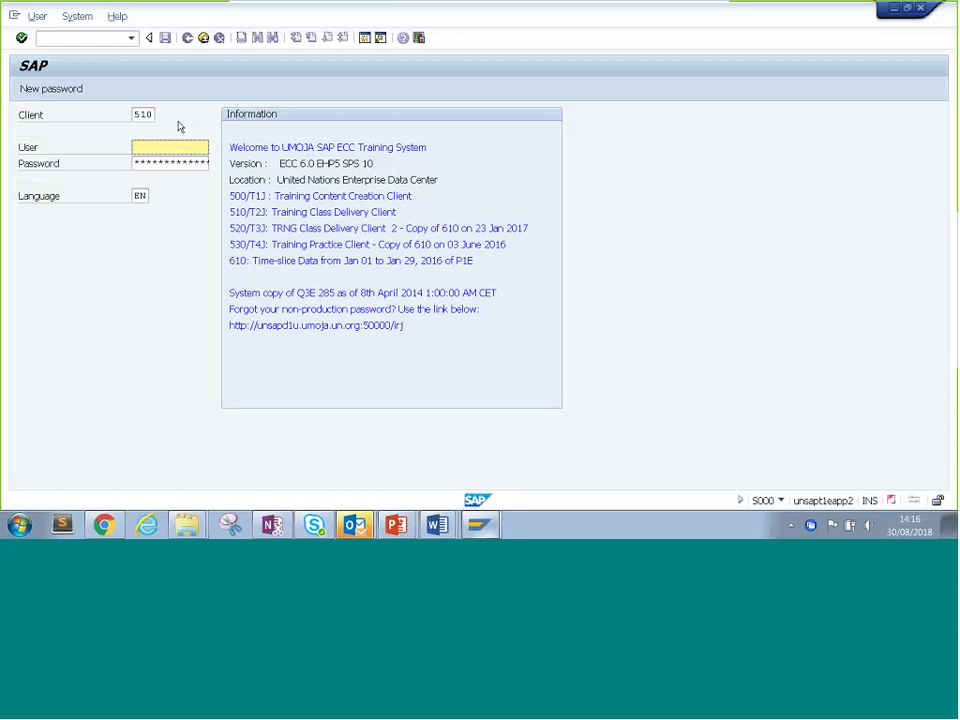
left_click(147, 114)
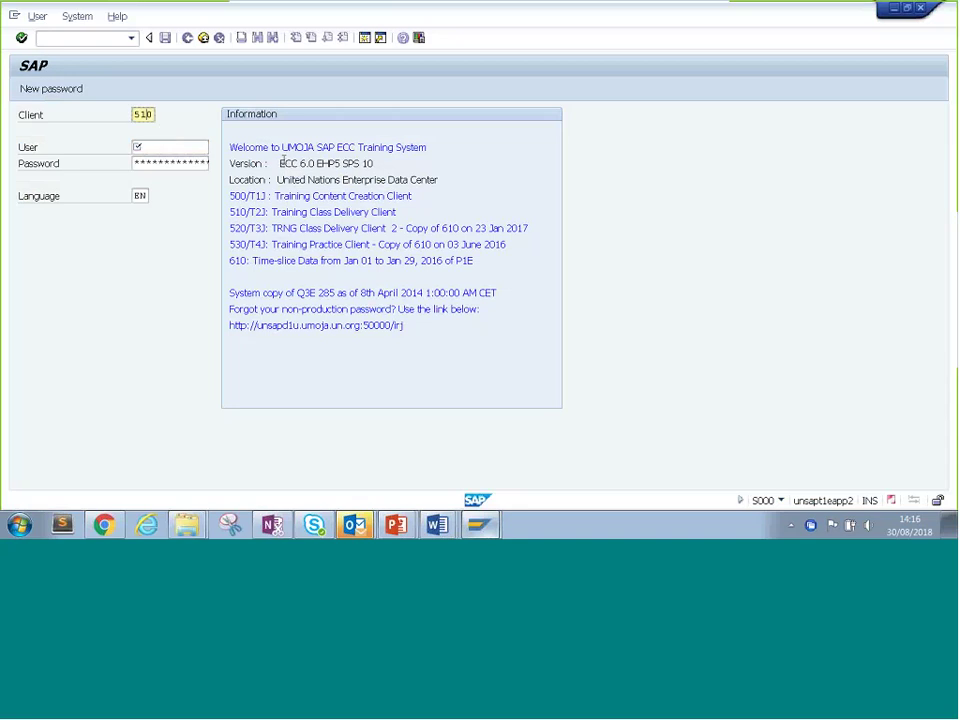
key("BackSpace")
type("2")
key("Tab")
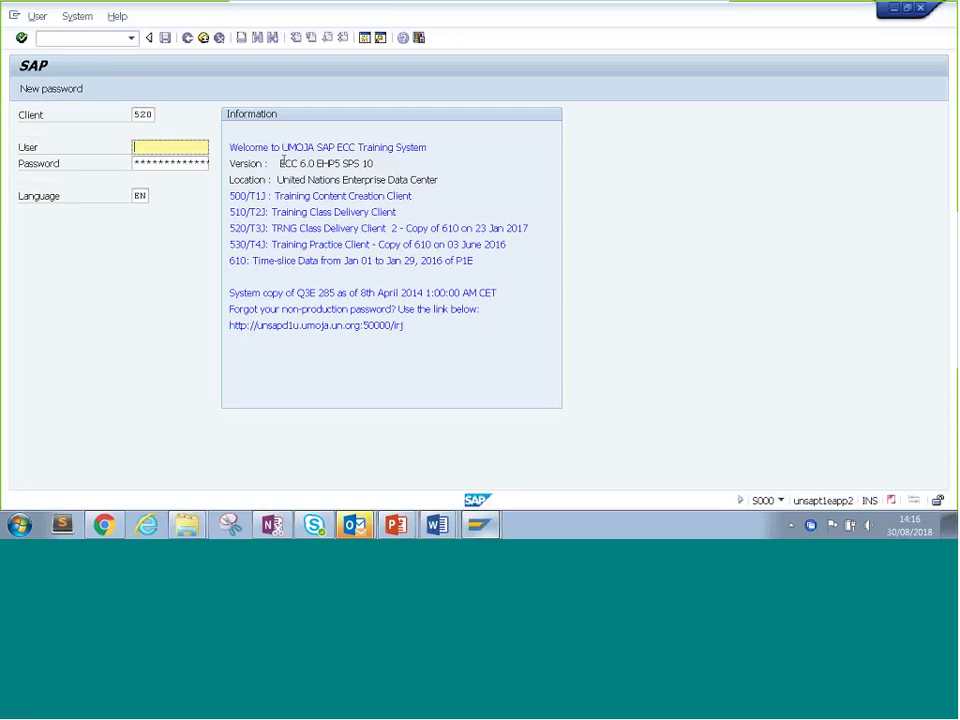
type("IN")
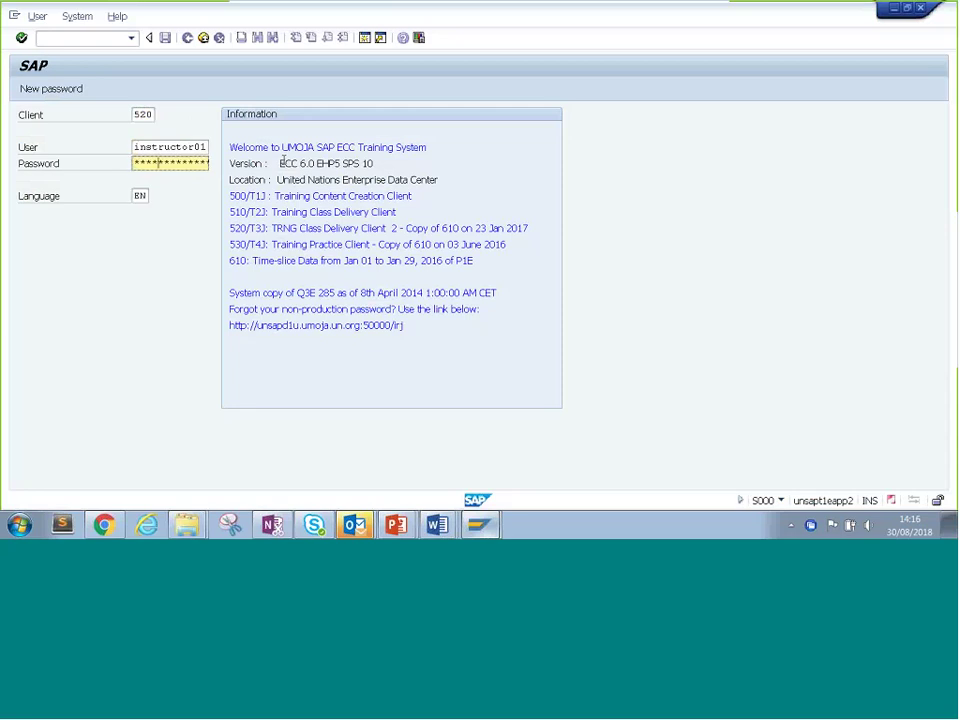
key("Return")
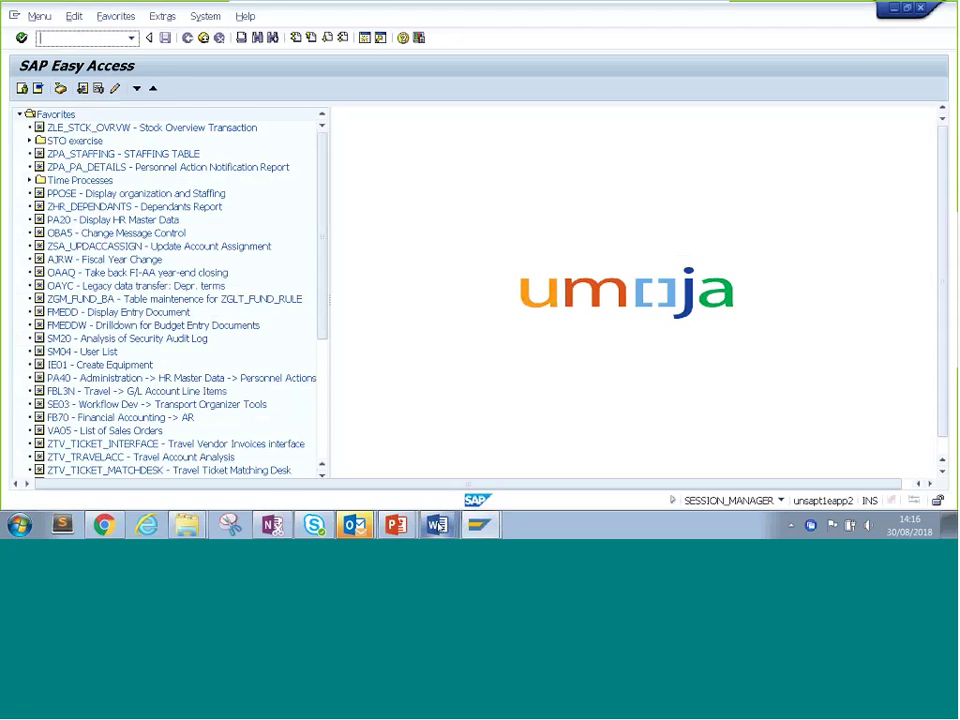
Switch to WriteOff_HandsOn_Exercise_1.docx in Word and review the three equipment numbers listed in the scenario.
mouse_move(436, 524)
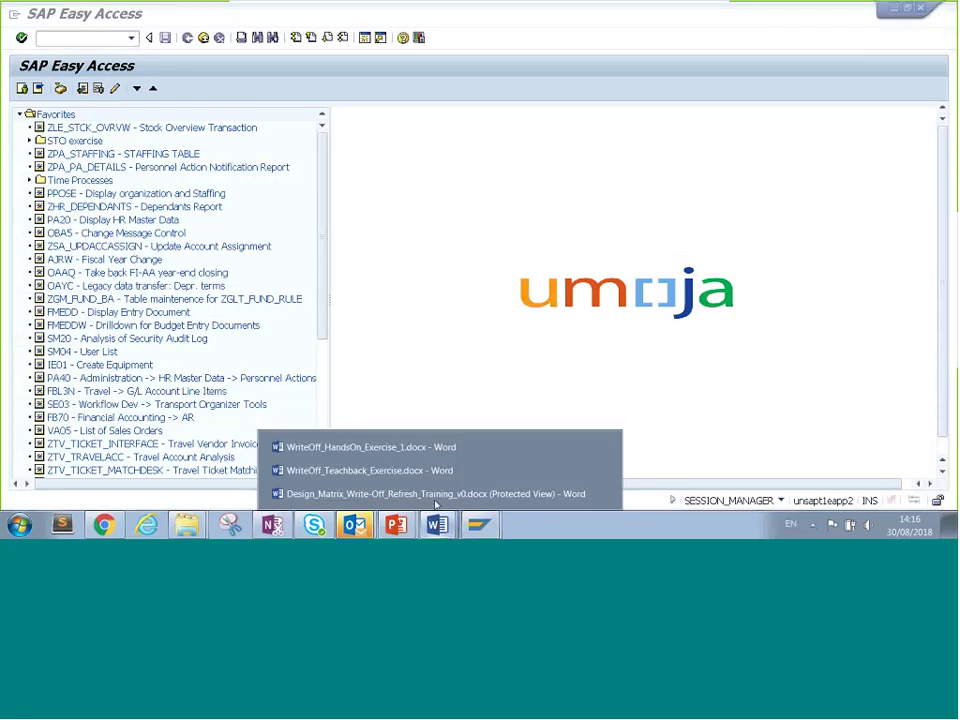
left_click(413, 447)
left_click_drag(401, 281, 257, 253)
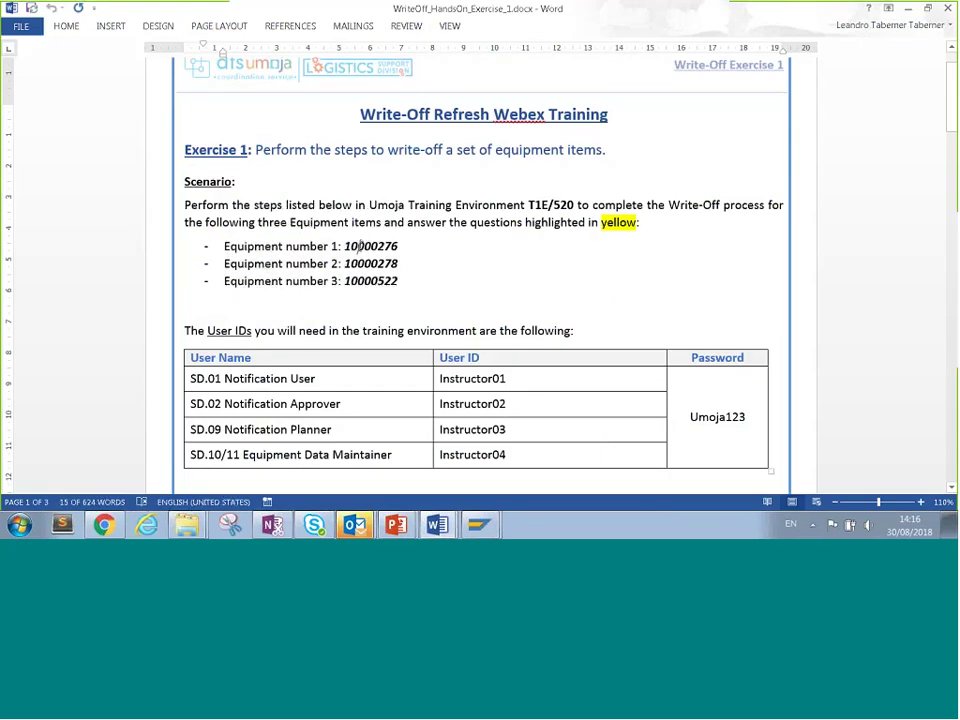
left_click(360, 246)
left_click_drag(367, 246, 397, 246)
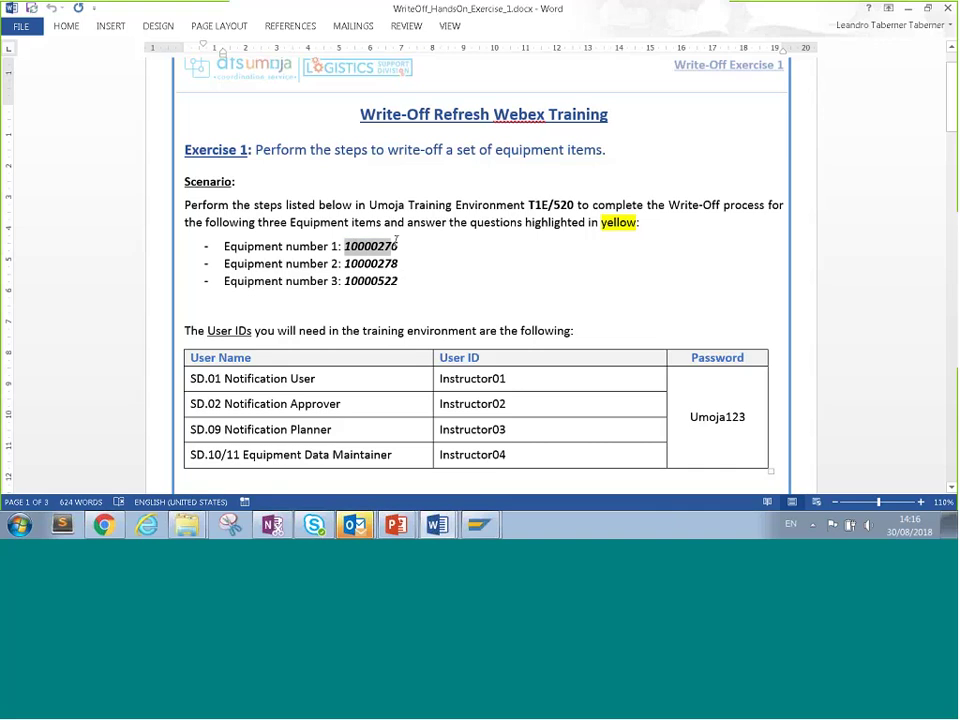
left_click(344, 263)
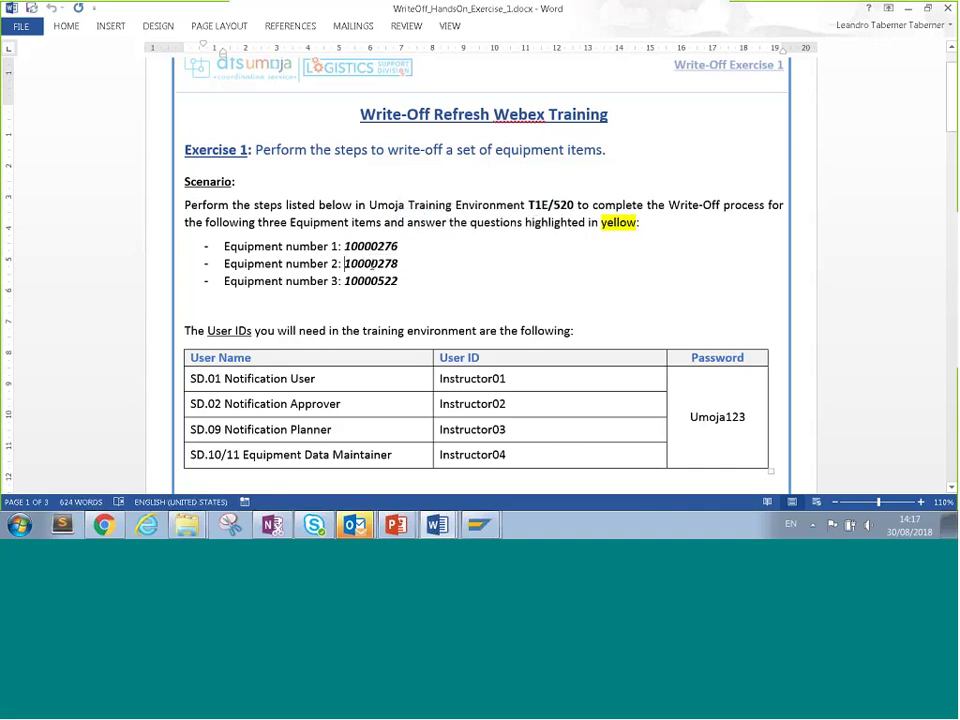
double_click(400, 281)
left_click(351, 281)
Copy equipment number 1, 10000276, from the exercise scenario.
left_click(345, 246)
double_click(371, 246)
key("ctrl+c")
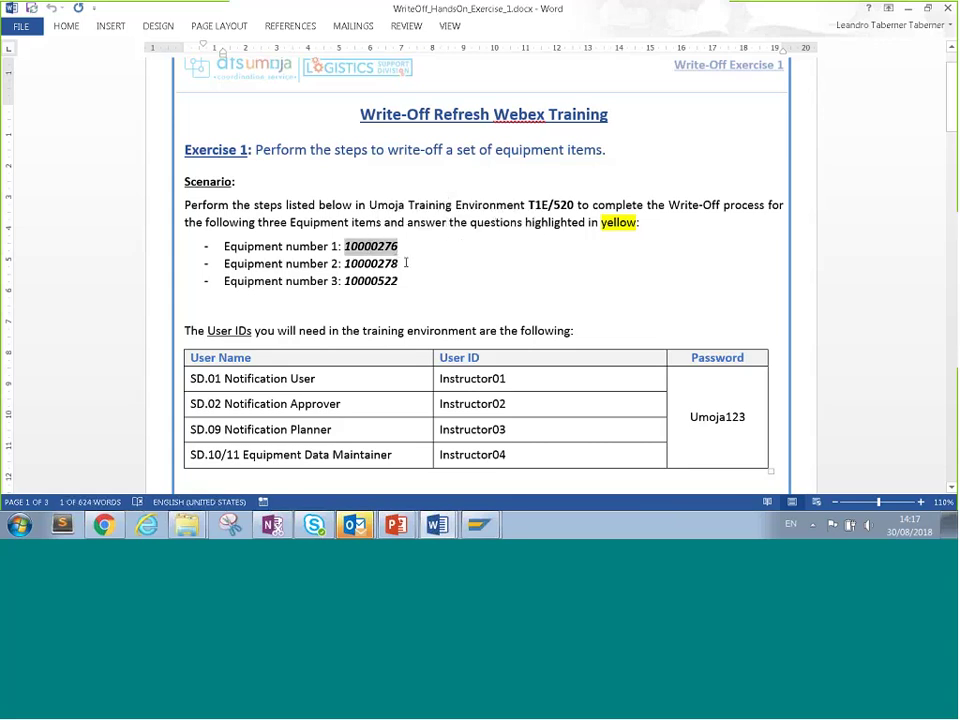
Switch back to SAP and display the general data of equipment 10000276 using transaction IE03.
key("alt+Tab")
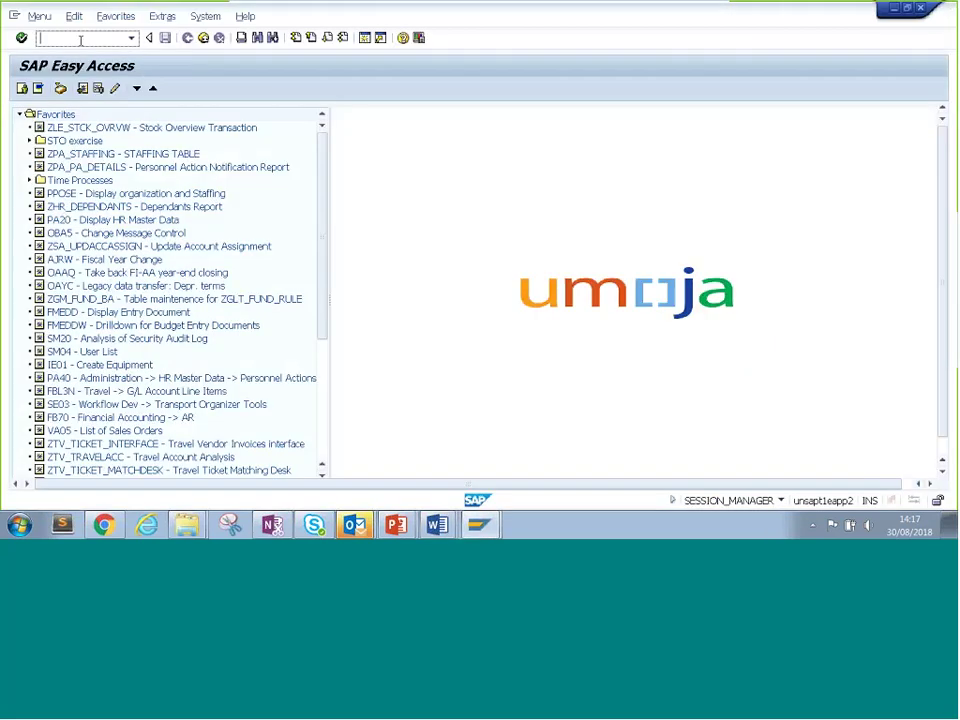
type("IE03")
key("Return")
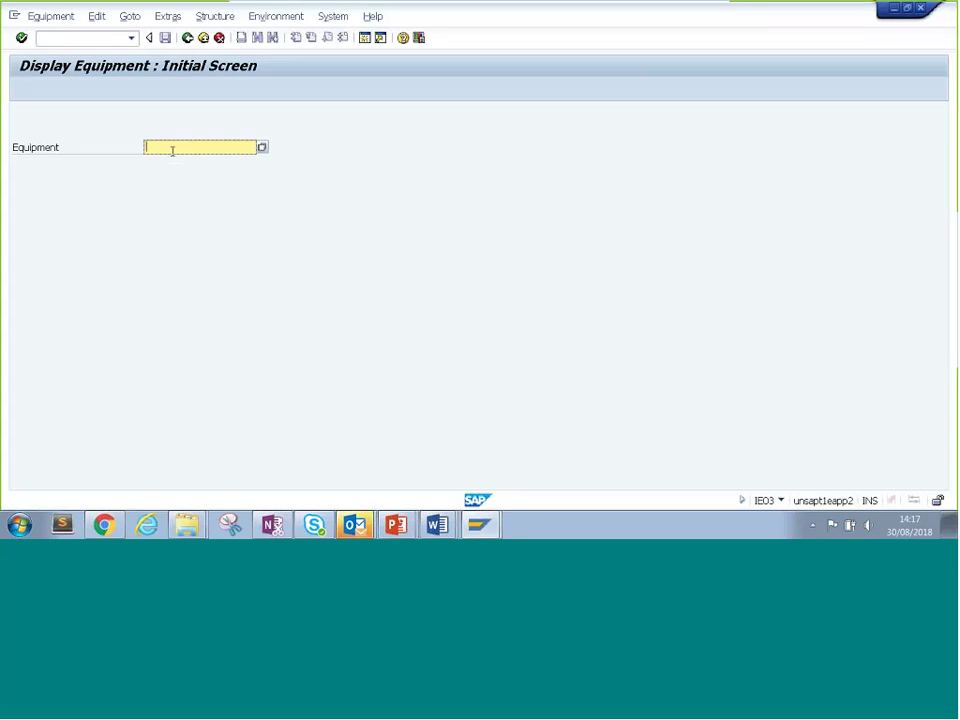
key("ctrl+v")
double_click(196, 147)
left_click(21, 37)
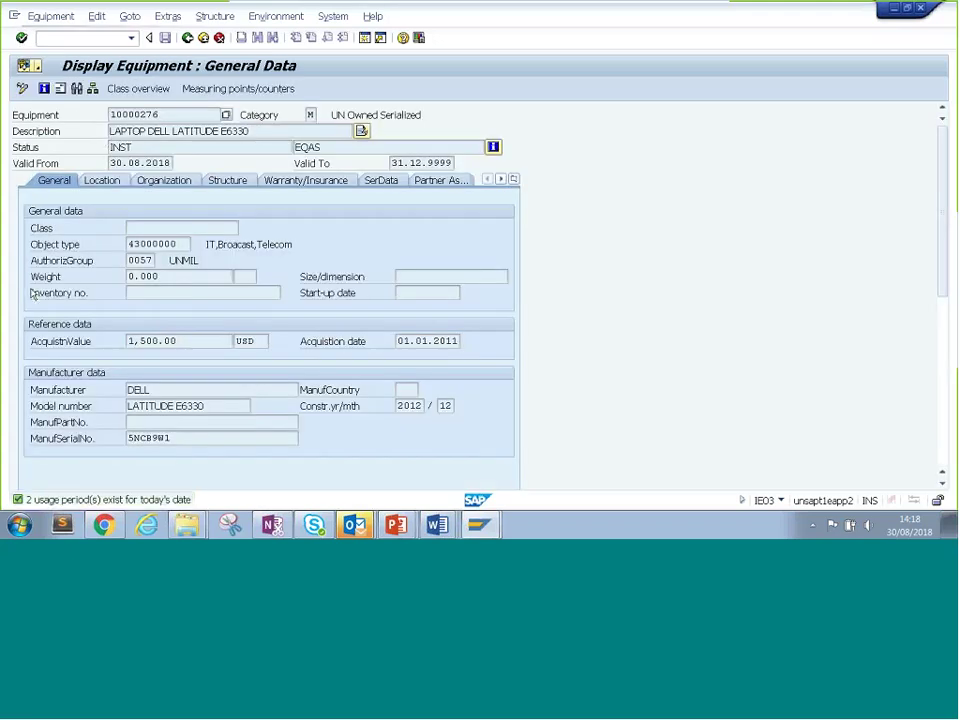
Examine the inventory number field and the equipment number in the laptop's general data.
left_click(85, 294)
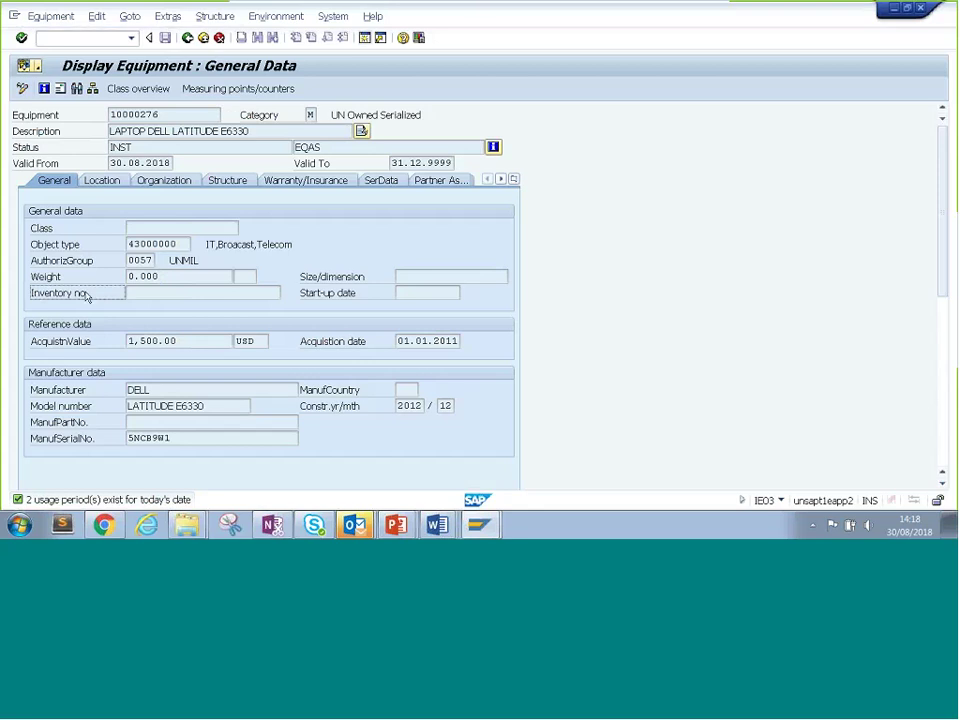
left_click(157, 291)
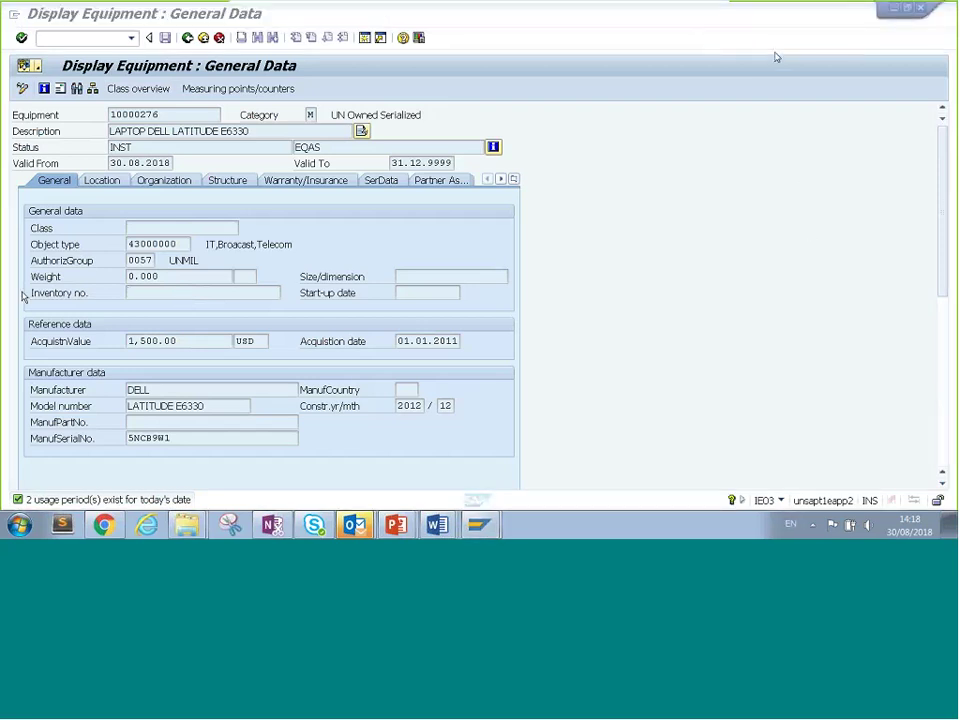
left_click(164, 297)
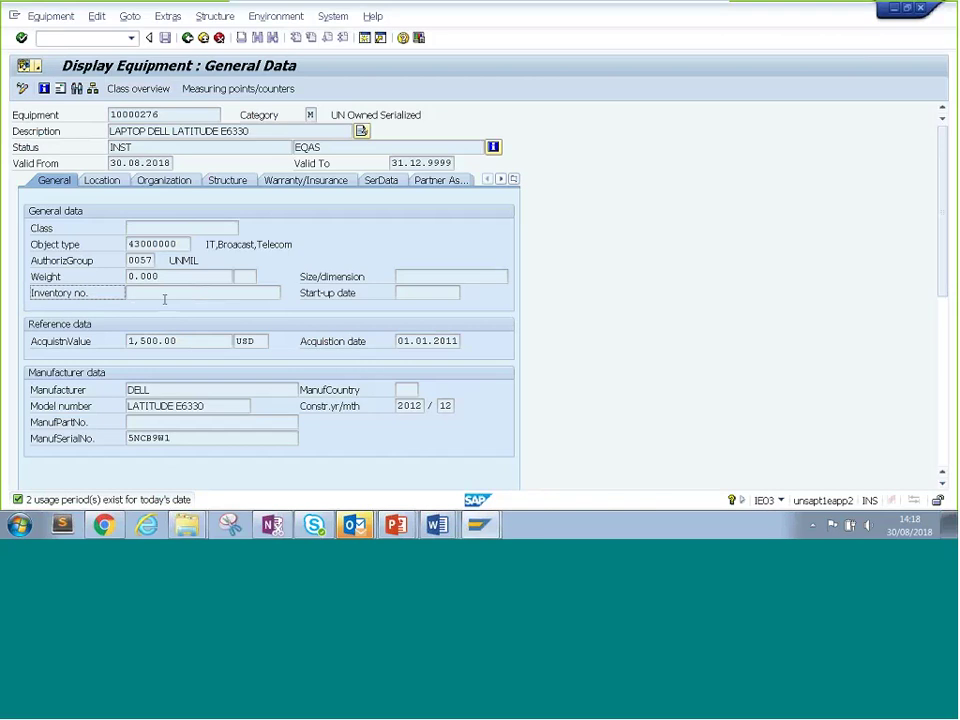
left_click(189, 293)
left_click_drag(160, 115, 92, 117)
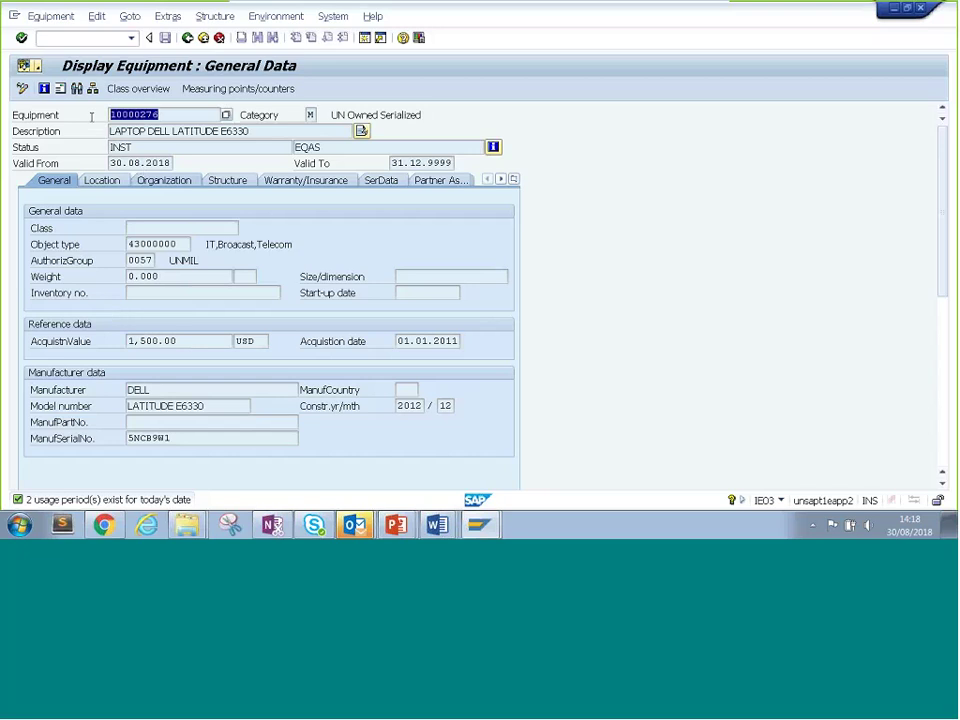
left_click(197, 292)
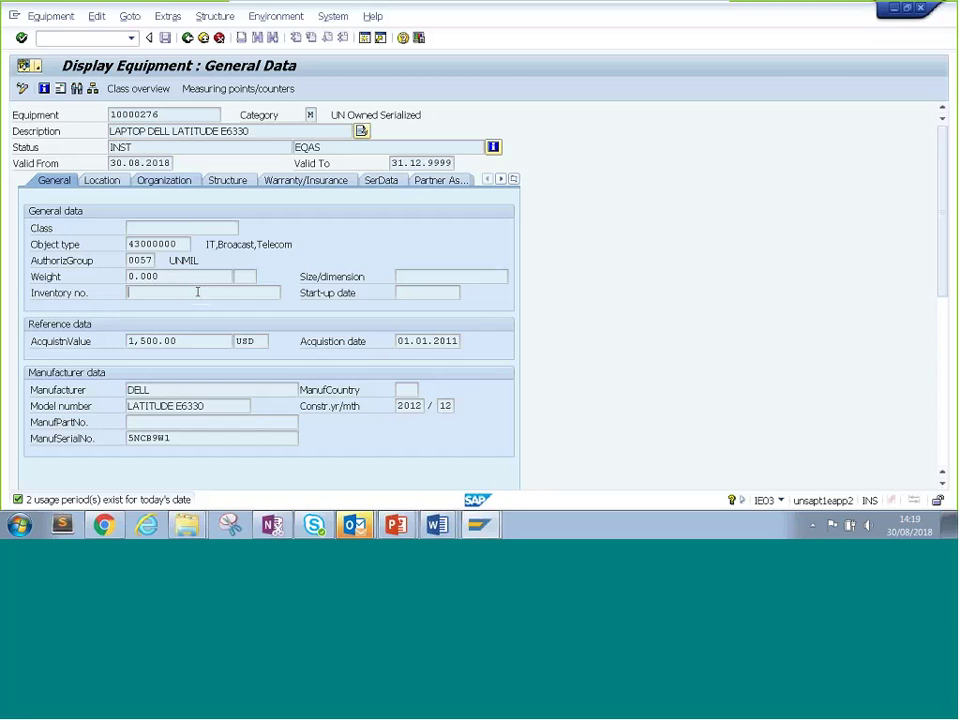
Return to the initial screen and display equipment 10904758 from the previously entered numbers.
key("F3")
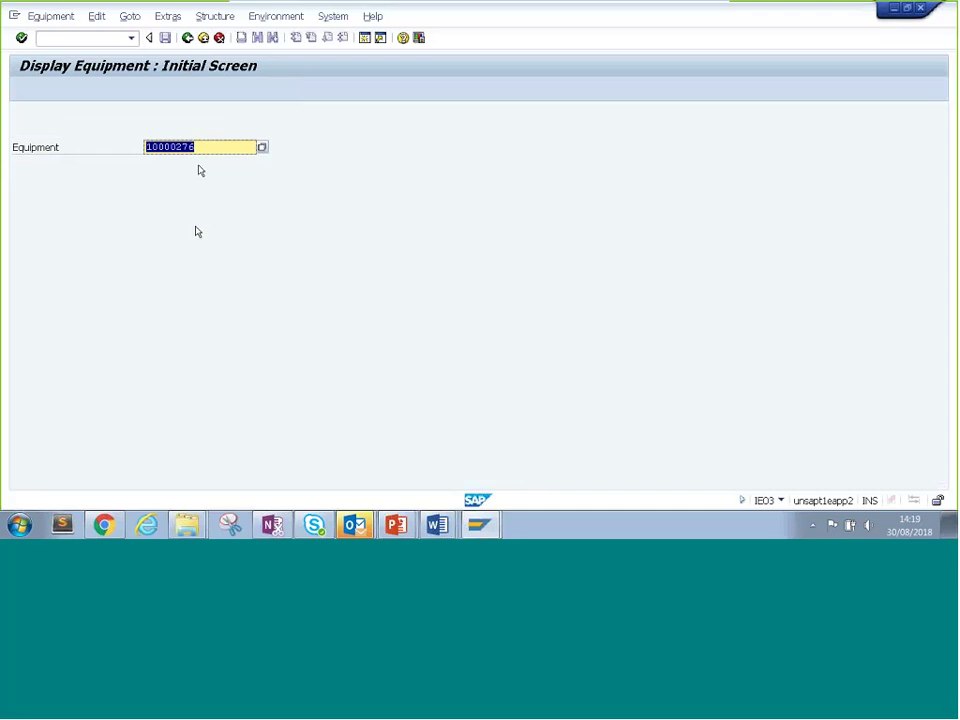
key("BackSpace")
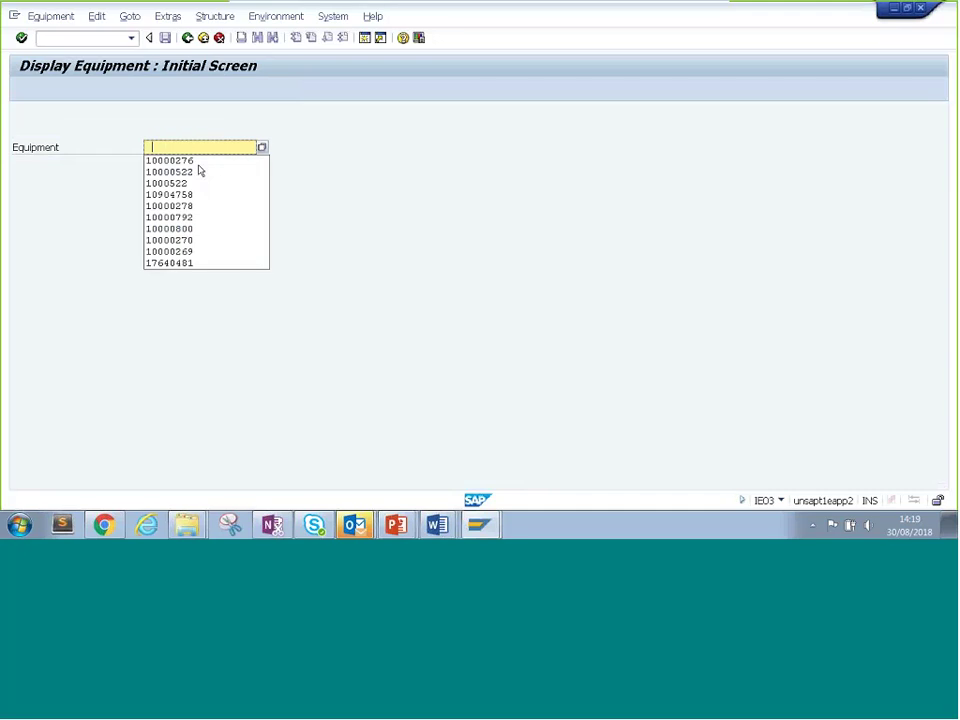
key("Down")
key("Down")
key("Down")
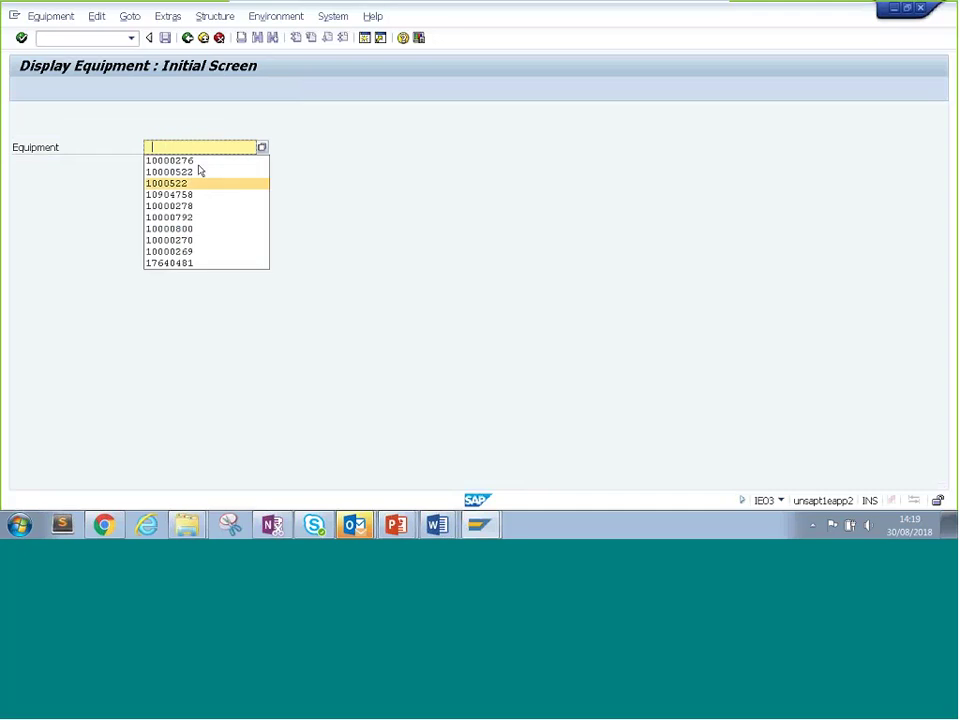
key("Down")
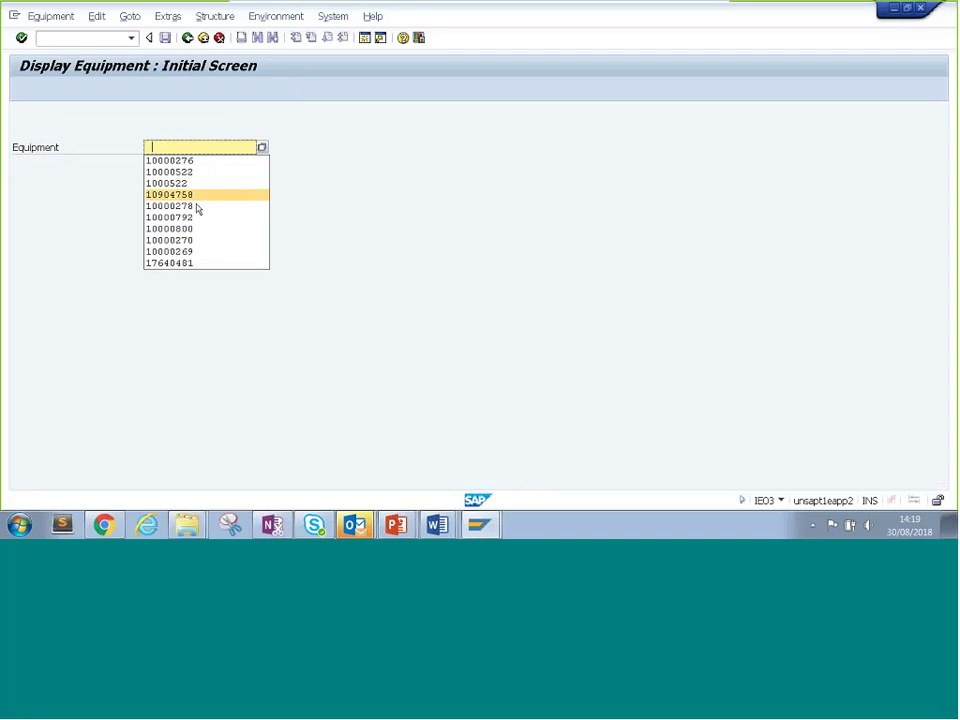
left_click(195, 195)
key("Return")
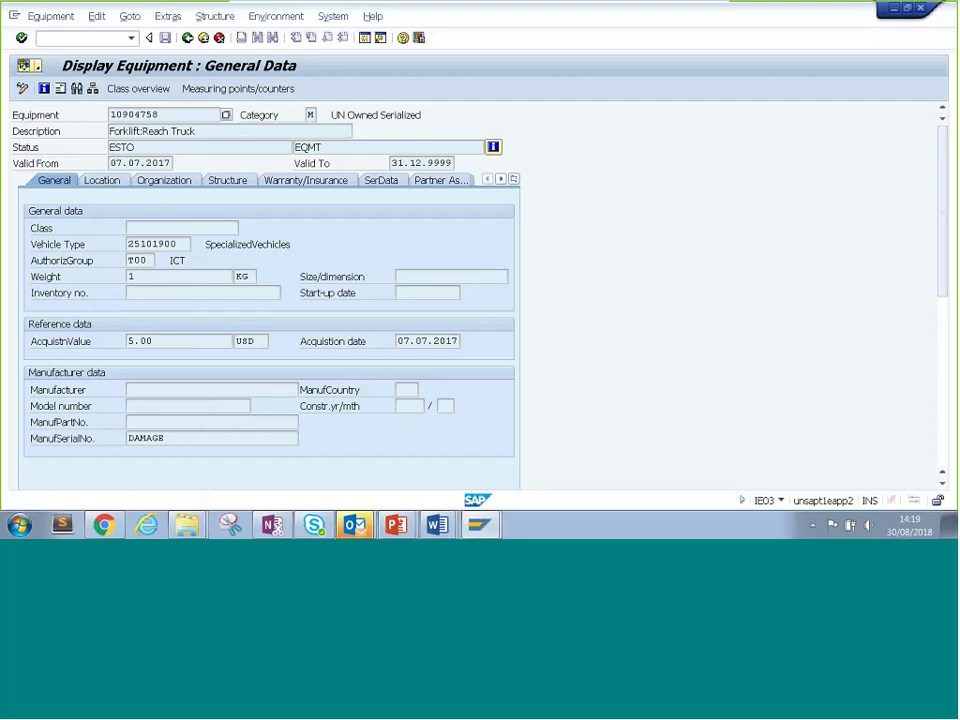
Go back to the initial screen and display equipment 10000522 from the previously entered numbers.
key("F3")
type("1")
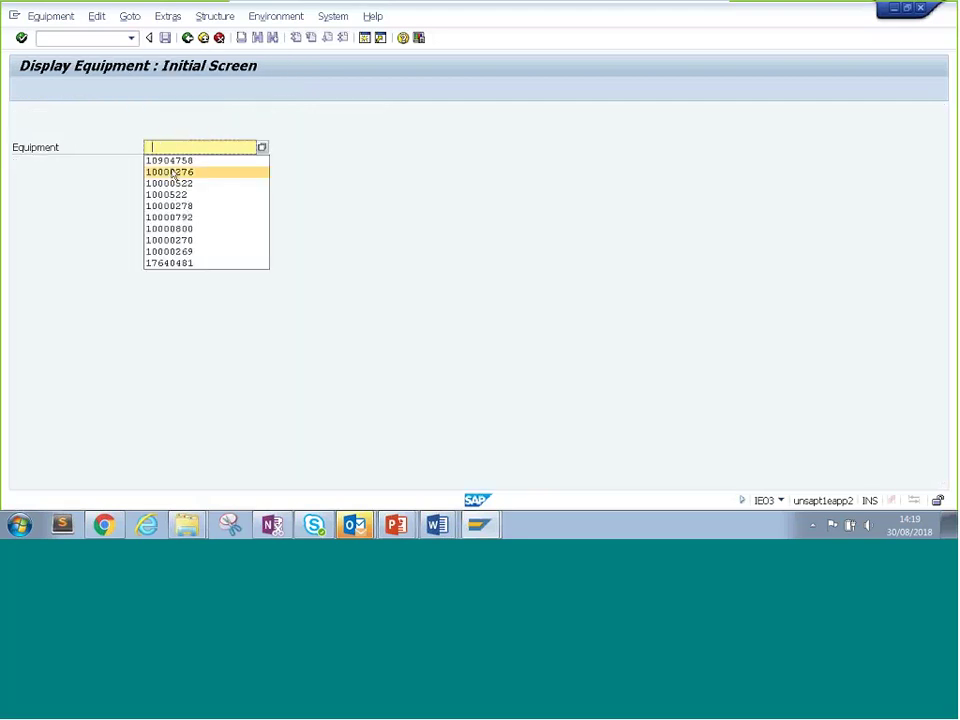
left_click(178, 183)
key("Return")
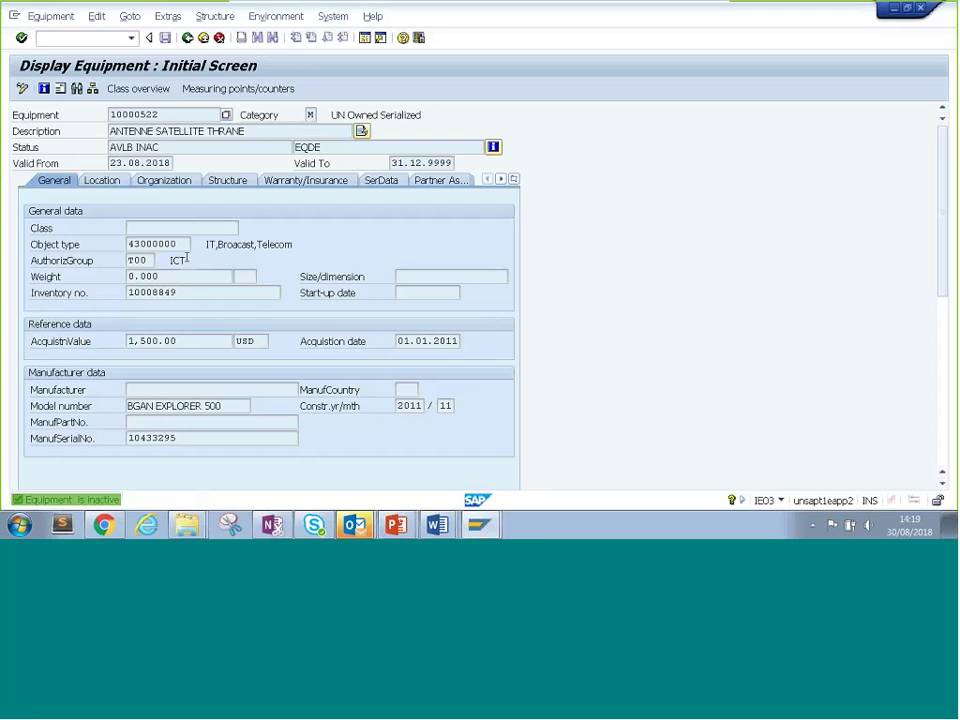
Examine the inventory number in the general data of the satellite antenna.
left_click_drag(187, 295, 119, 289)
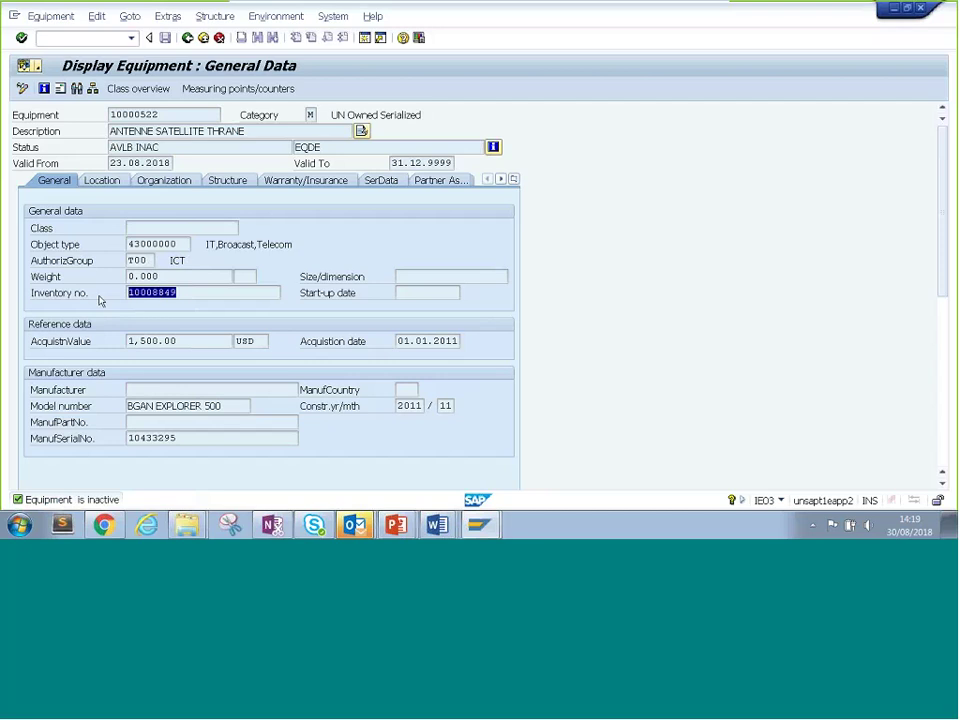
left_click(189, 293)
left_click_drag(189, 293, 106, 293)
left_click_drag(825, 191, 834, 260)
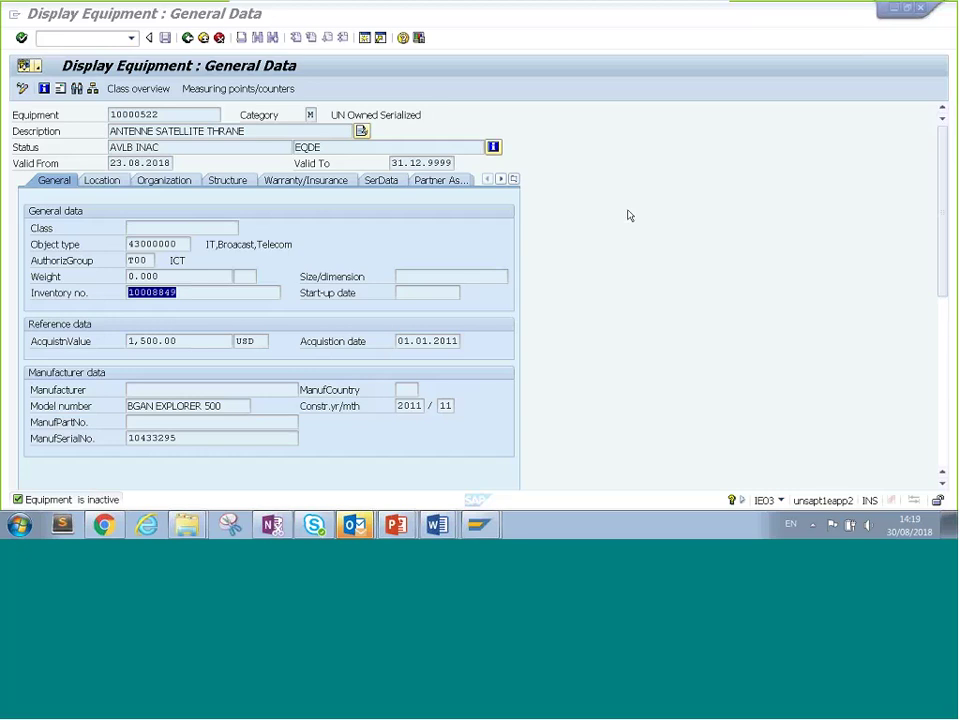
left_click(197, 293)
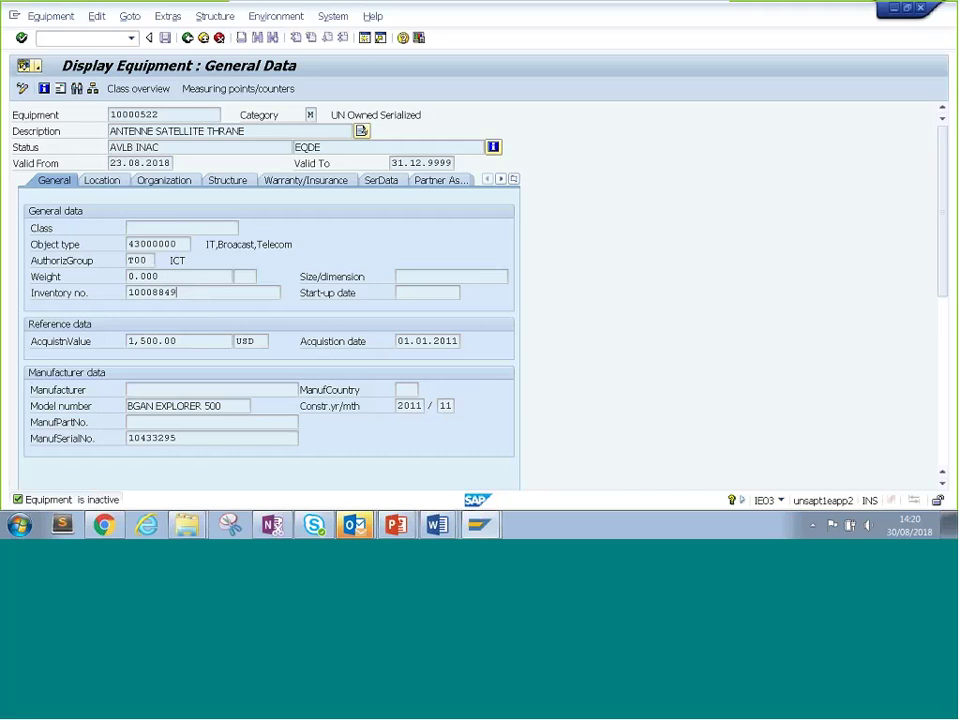
left_click_drag(185, 292, 63, 298)
Open the equipment list selection with transaction IH08.
left_click(86, 40)
type("IE02")
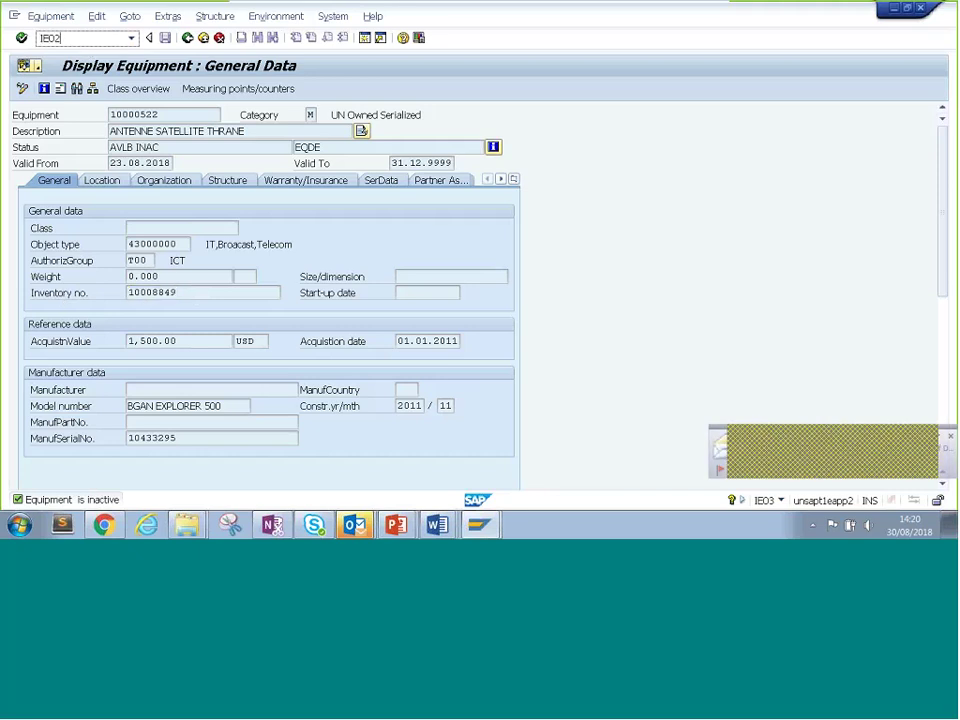
key("BackSpace")
key("BackSpace")
key("BackSpace")
key("BackSpace")
type("IH0")
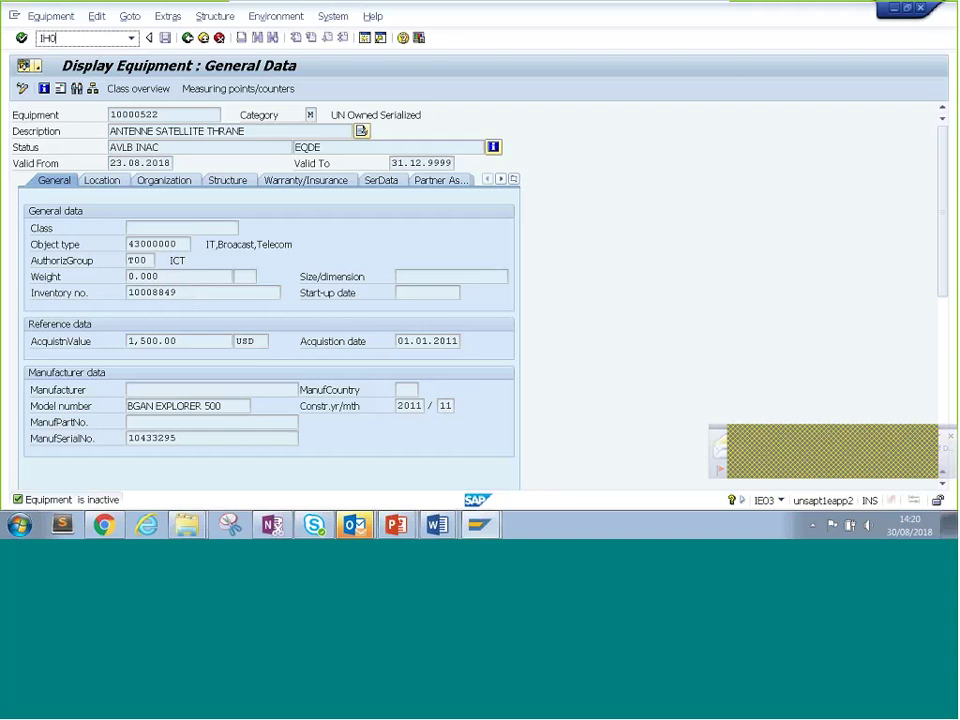
type("3")
key("Return")
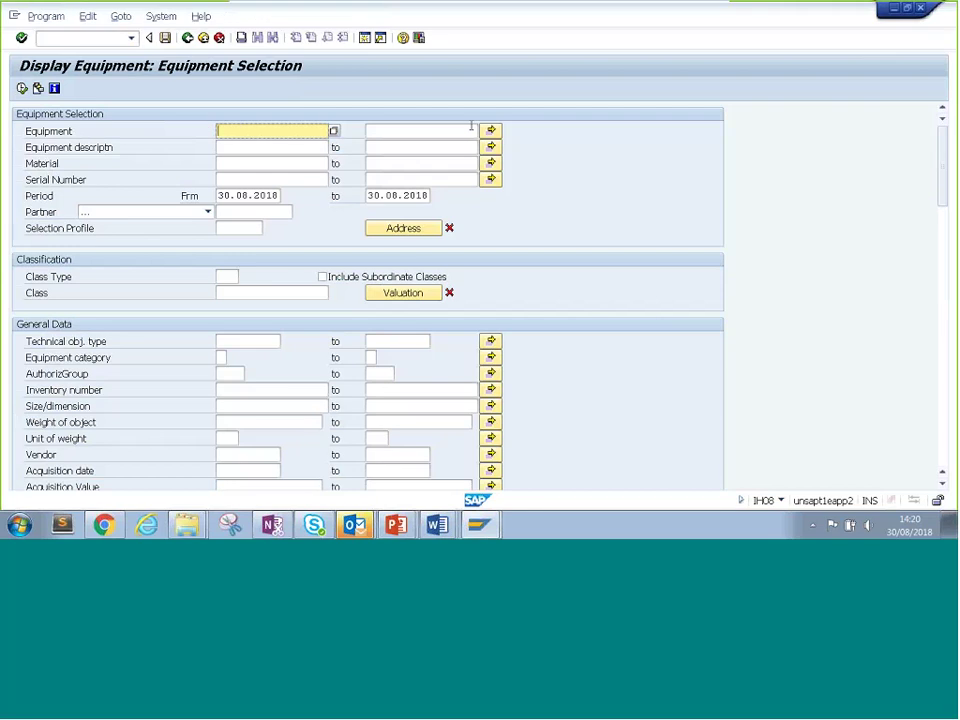
Enter equipment 10000276, 10000278 and 10000522 as single values in the multiple selection for equipment.
left_click(491, 131)
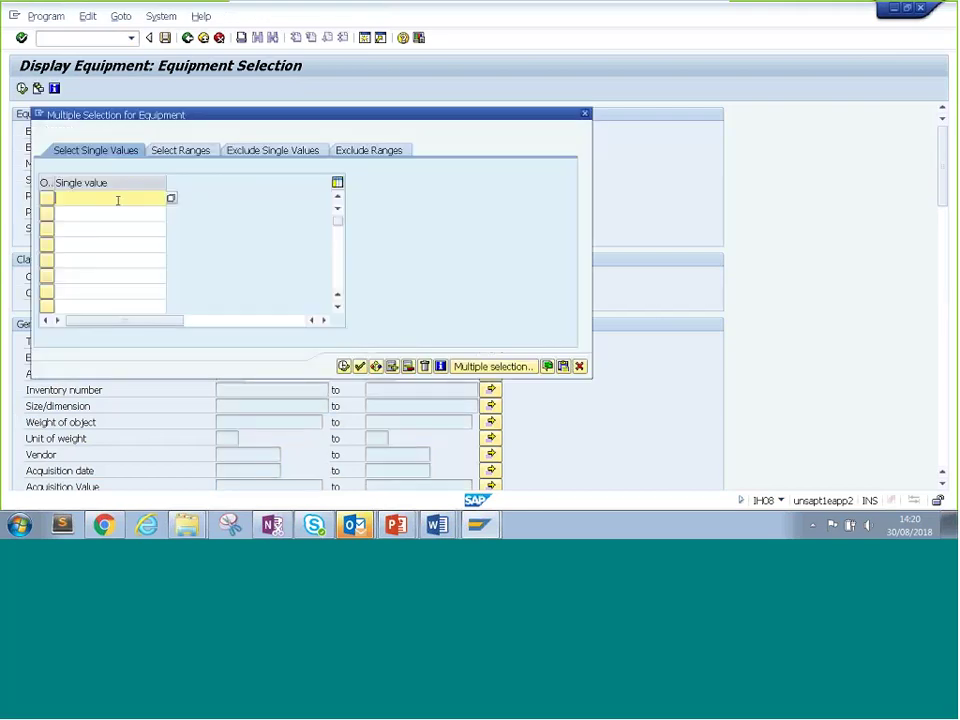
type("10000276")
left_click(117, 212)
left_click(112, 239)
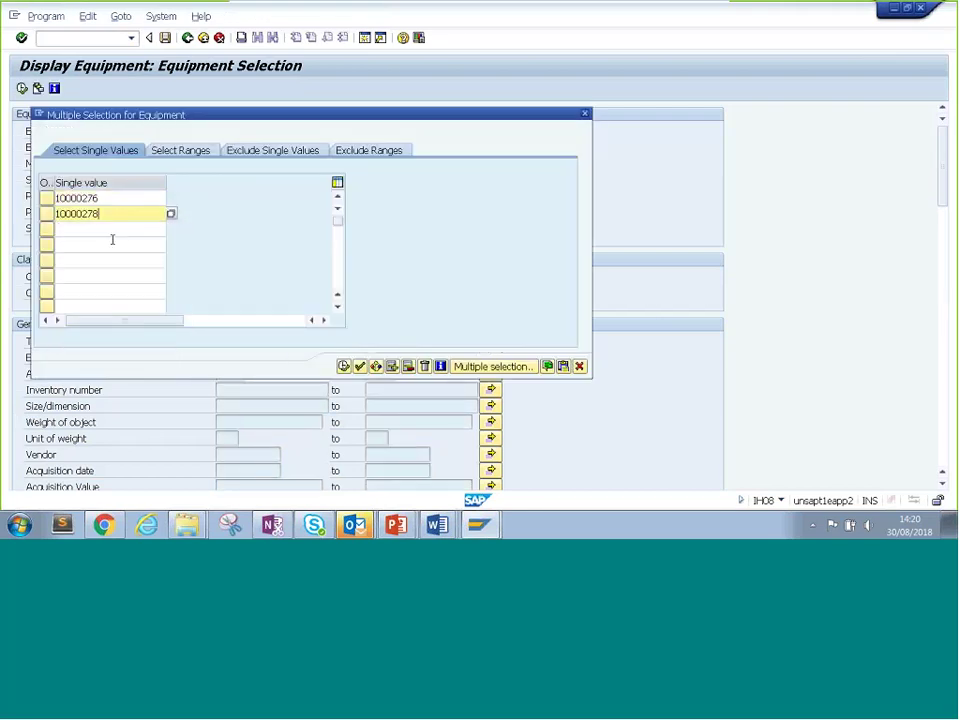
left_click(112, 230)
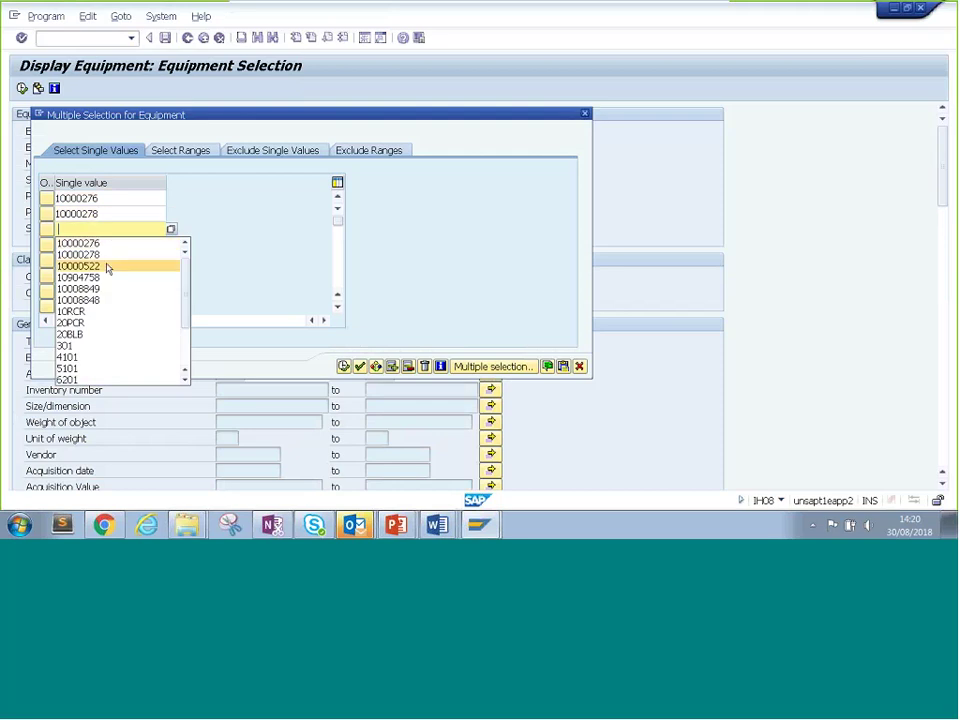
left_click(107, 268)
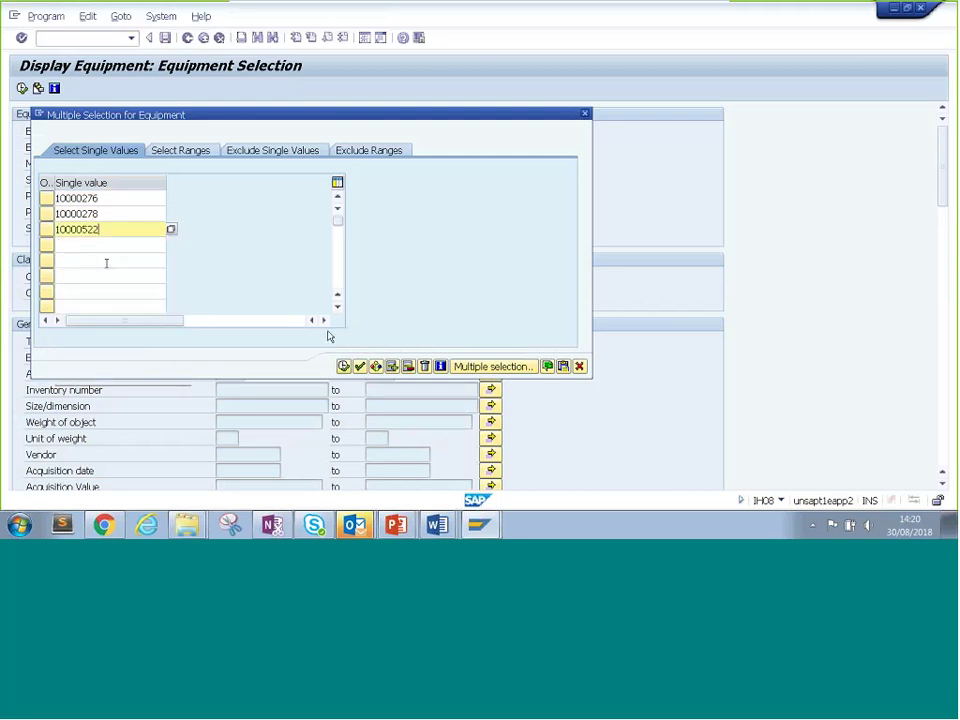
key("F8")
Execute the selection to list the chosen equipment, keeping the selection period as it is.
left_click(260, 196)
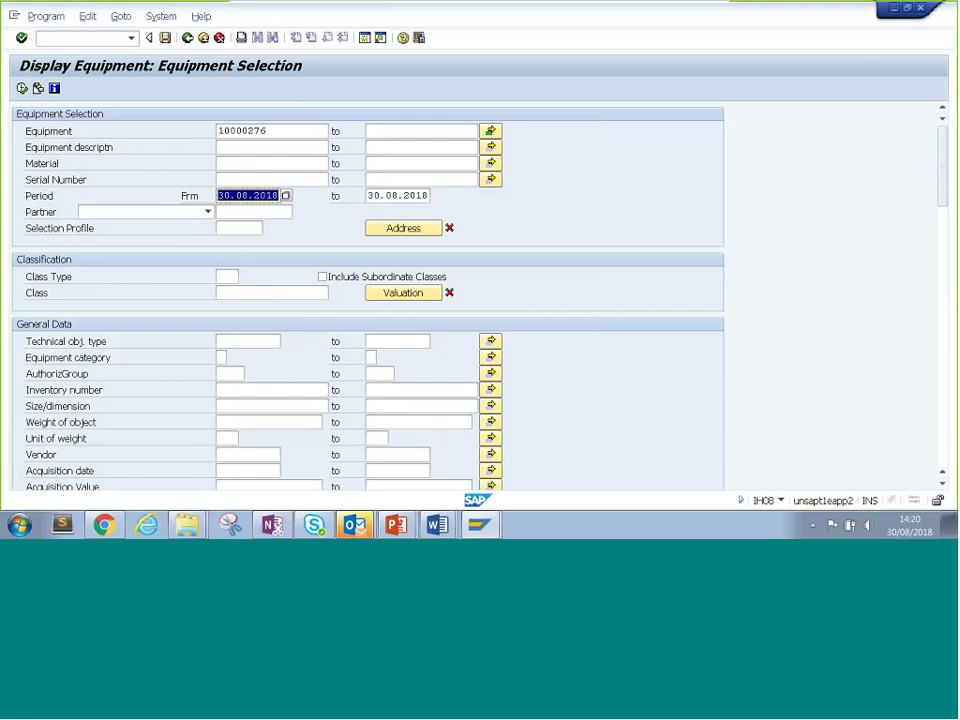
left_click(98, 200)
key("F8")
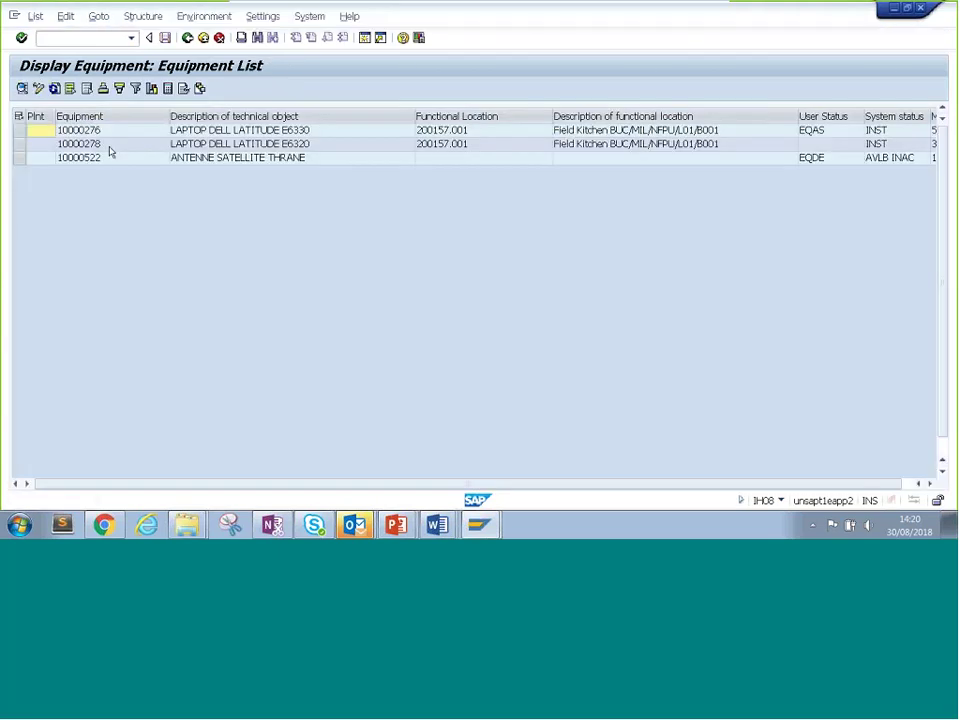
left_click(172, 143)
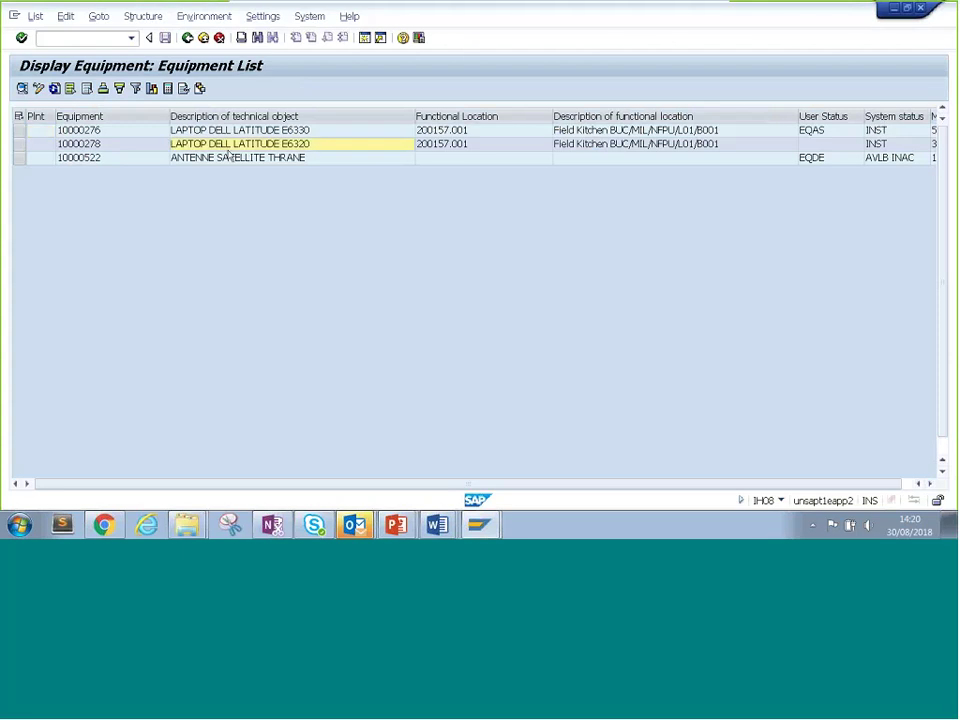
Change the list layout by adding Inventory number from the column set to the displayed columns.
left_click(200, 89)
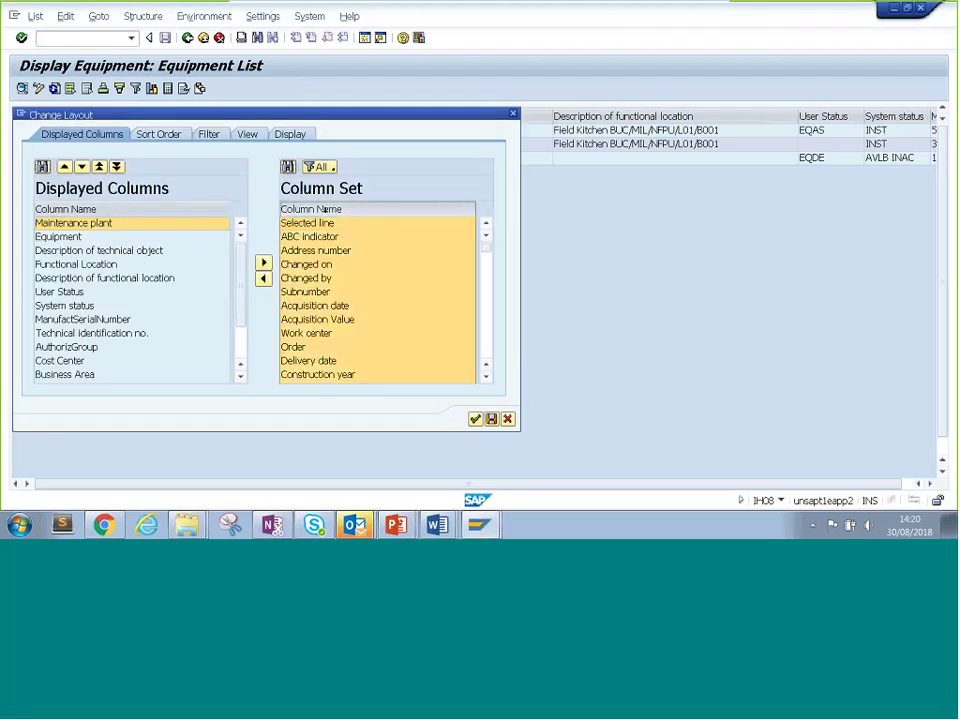
scroll(467, 274, "down", 12)
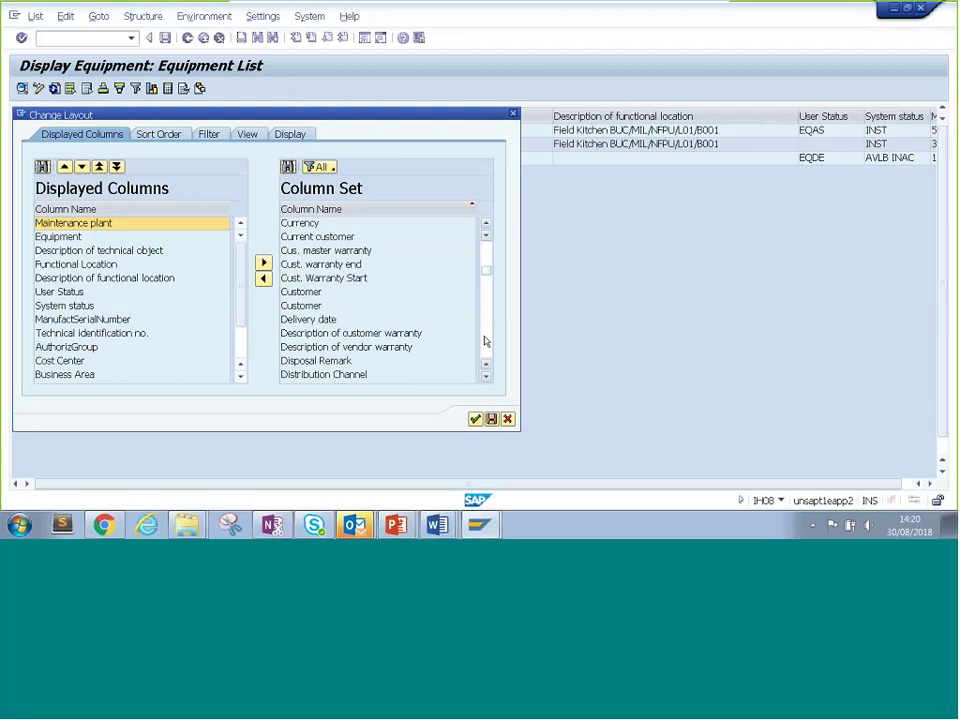
scroll(484, 342, "down", 4)
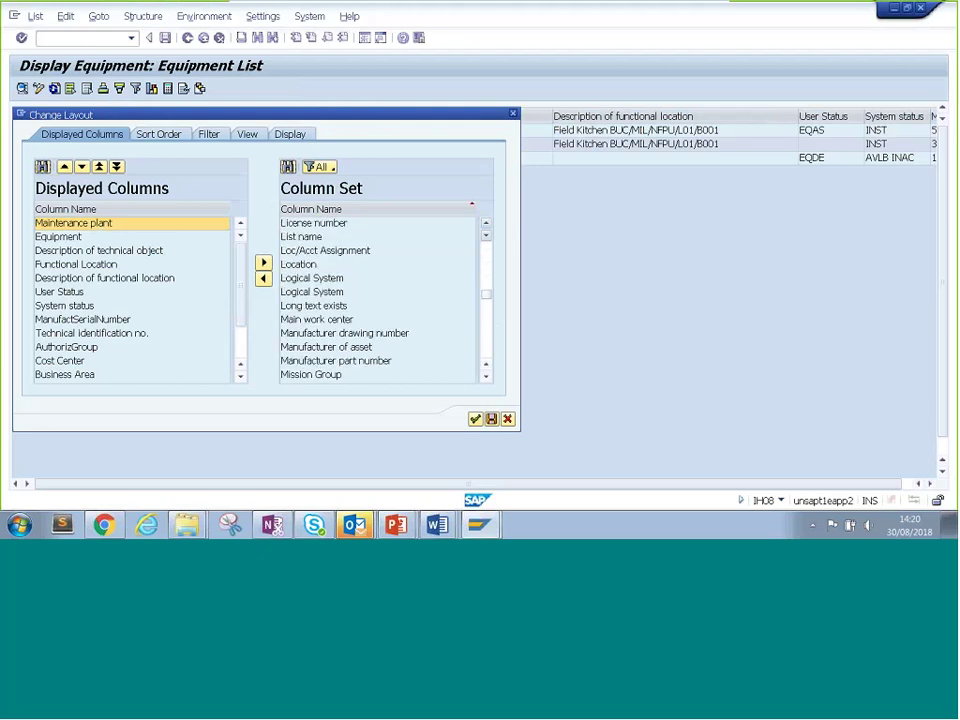
scroll(474, 285, "up", 4)
left_click(307, 362)
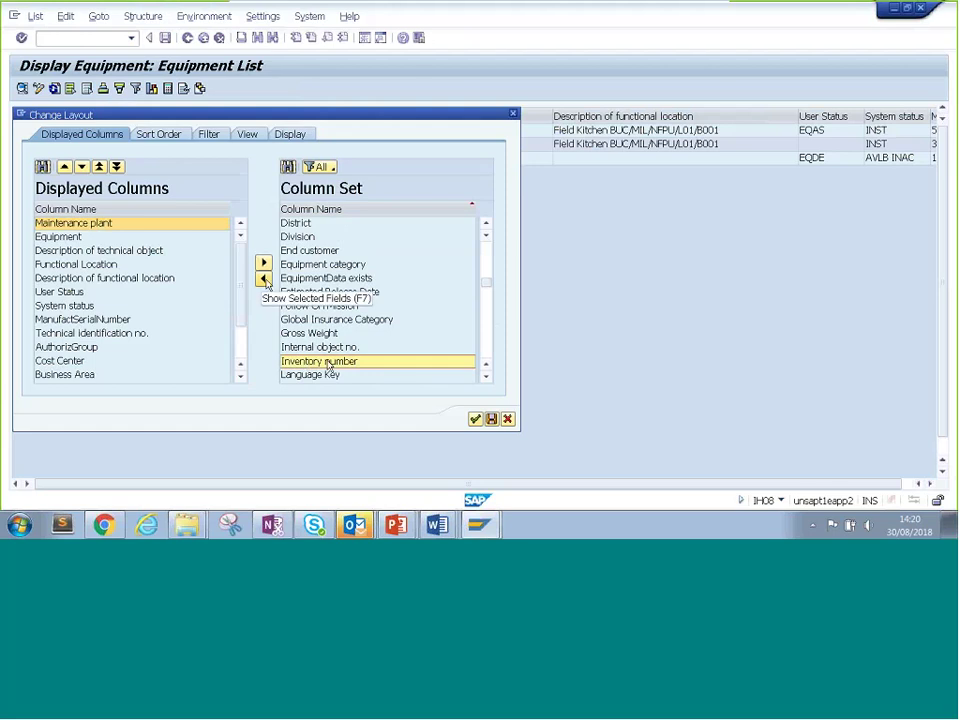
left_click(263, 279)
Make Inventory number the first displayed column and apply the layout to the equipment list.
scroll(229, 354, "down", 2)
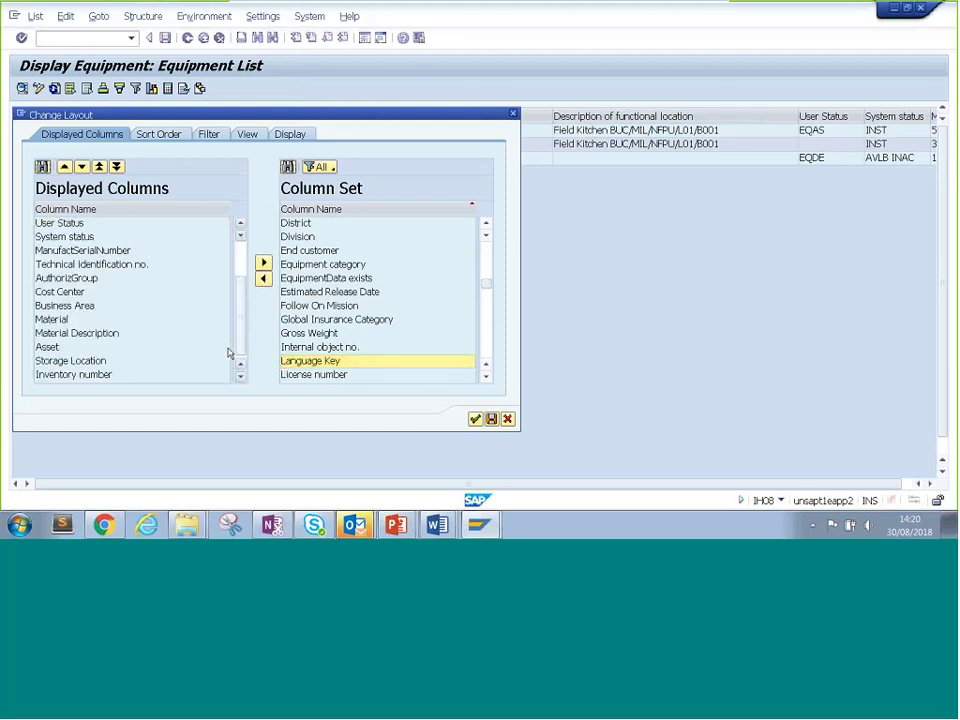
left_click(124, 375)
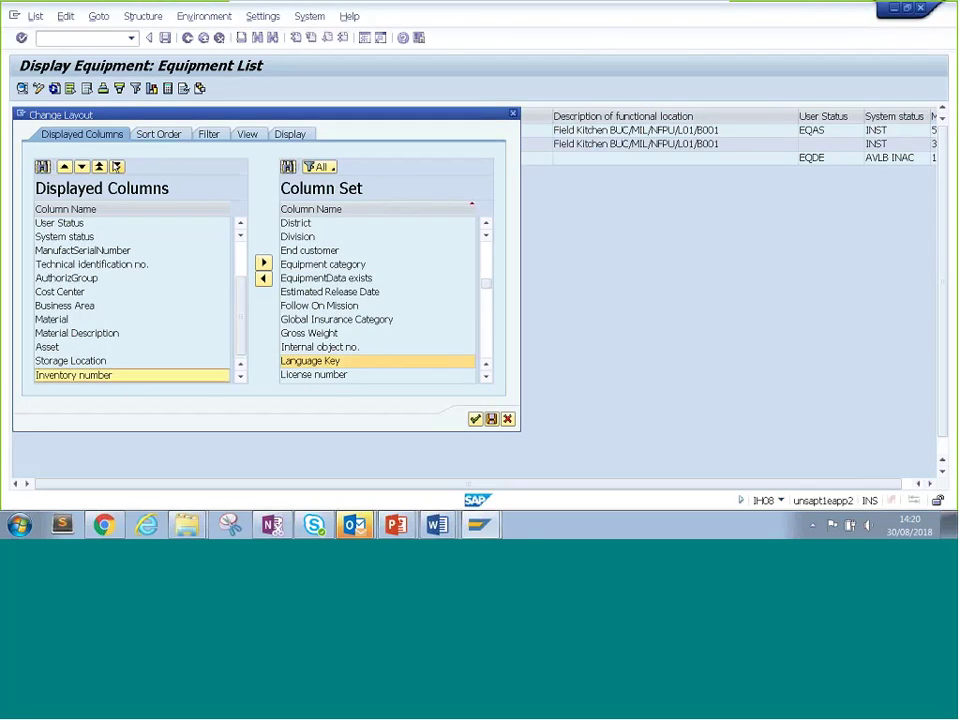
left_click(99, 167)
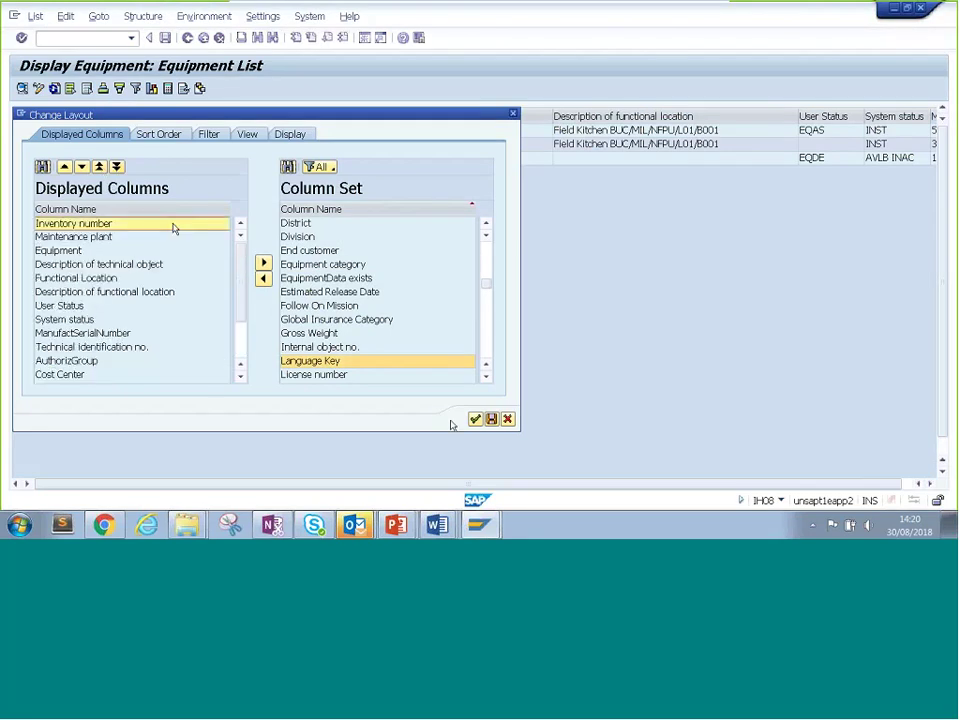
left_click(476, 420)
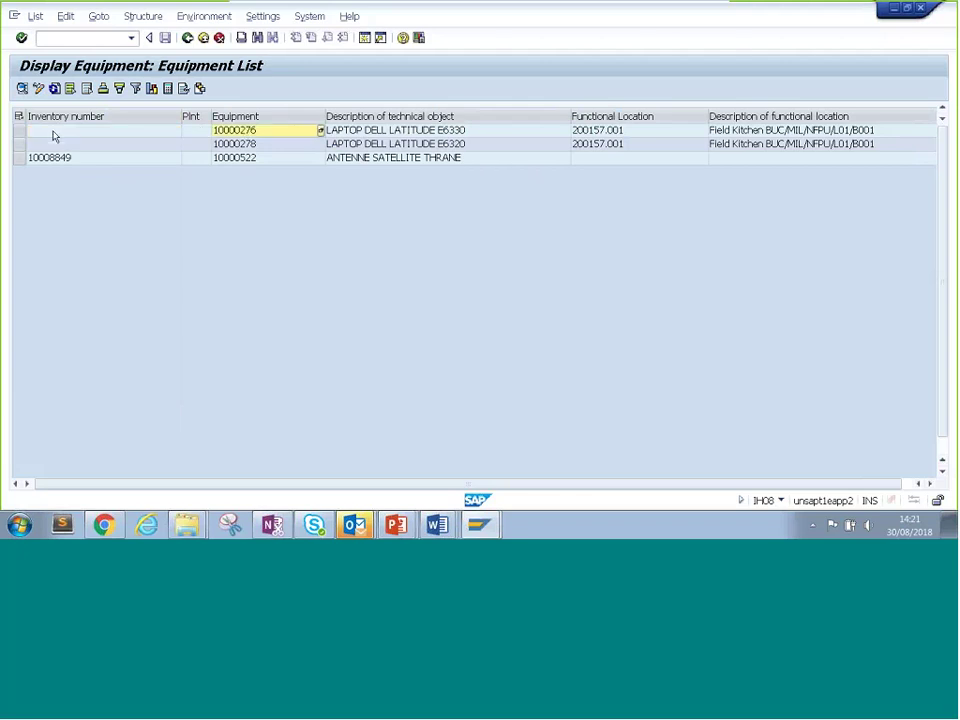
Compare the inventory numbers, equipment numbers and descriptions of the two laptops and the satellite antenna in the list.
left_click_drag(55, 137, 327, 160)
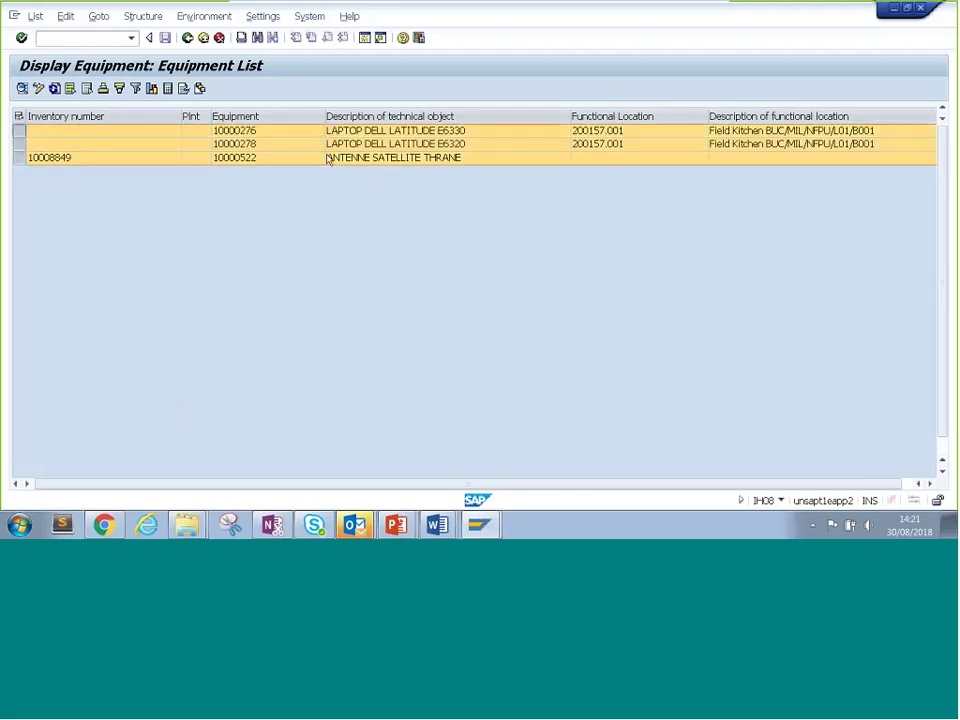
left_click(372, 162)
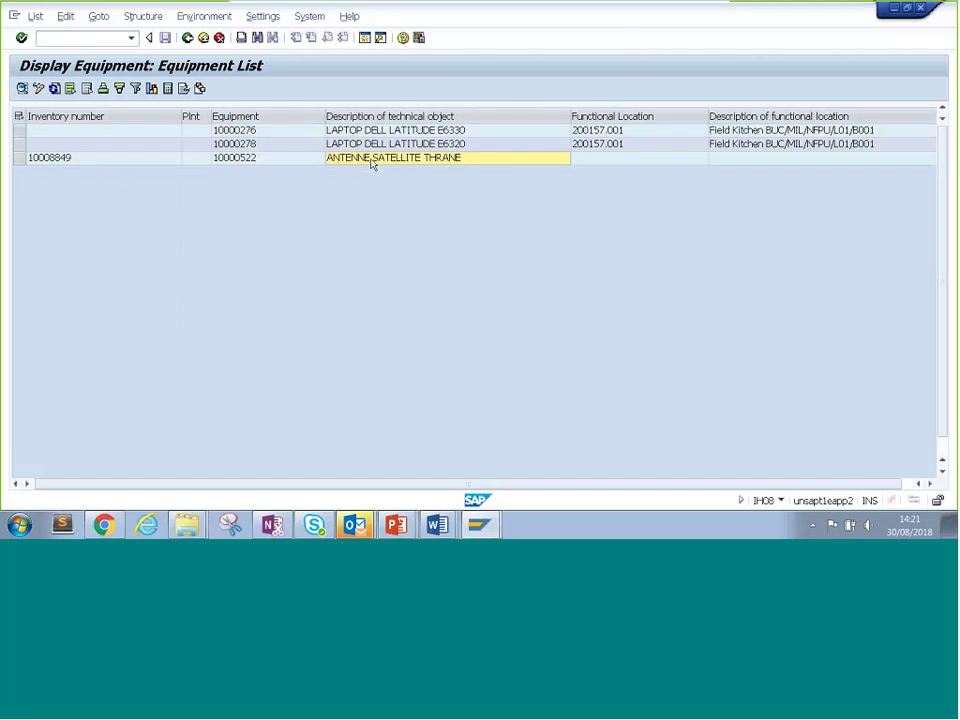
left_click(250, 159)
left_click(101, 159)
left_click(315, 143)
left_click(330, 143)
left_click(332, 131)
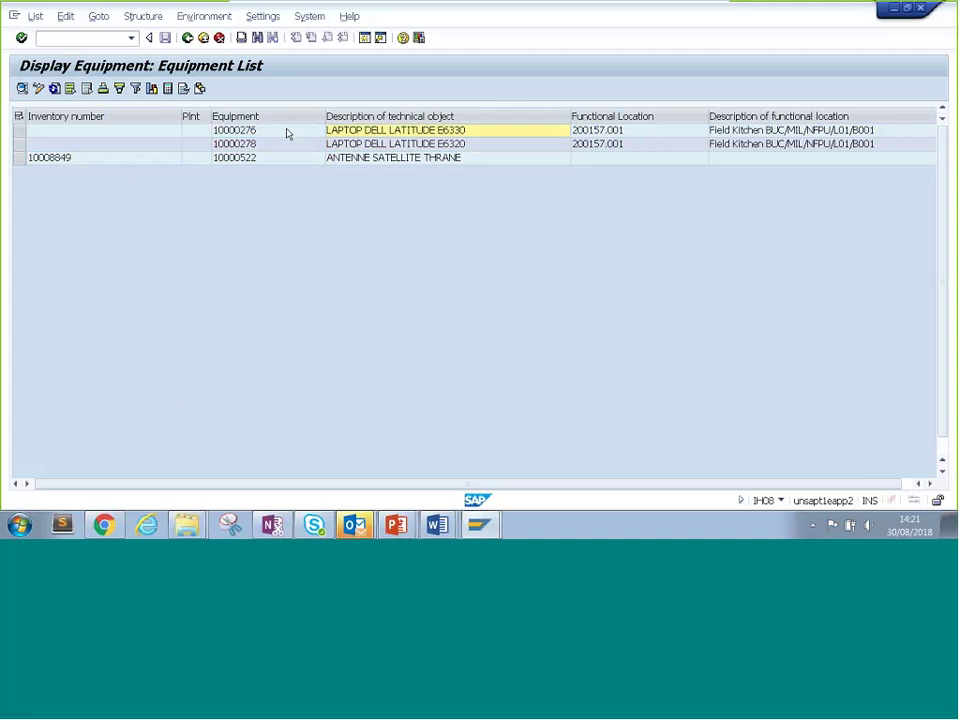
left_click(316, 143)
left_click(352, 133)
left_click(266, 134)
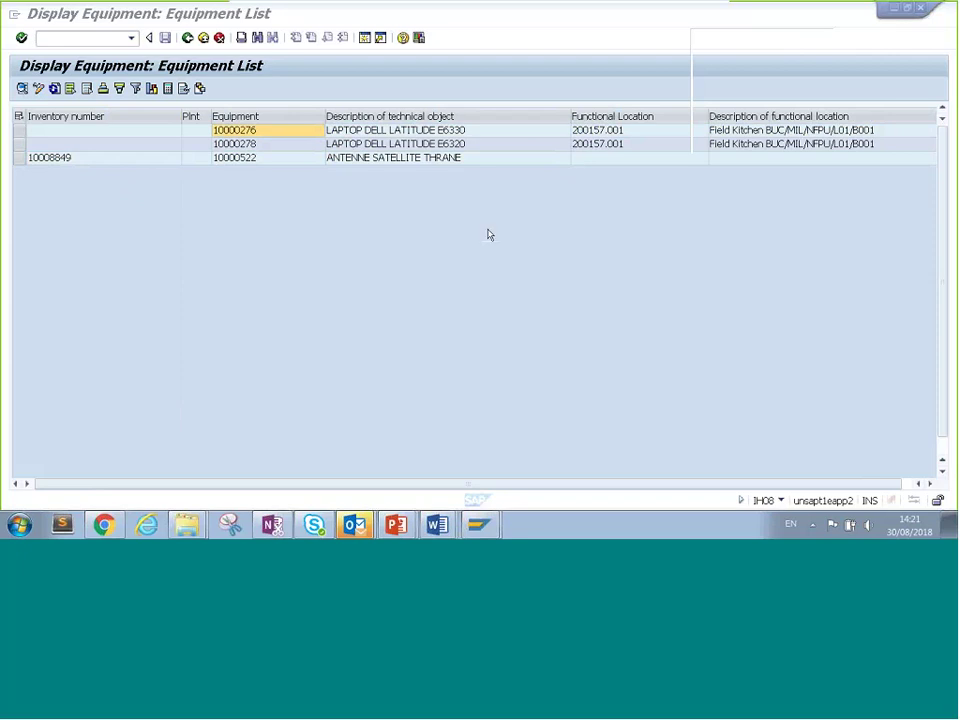
Switch to the PowerPoint slide show on the end-to-end write-off process and reveal the next point under Create Notification.
key("alt+Tab")
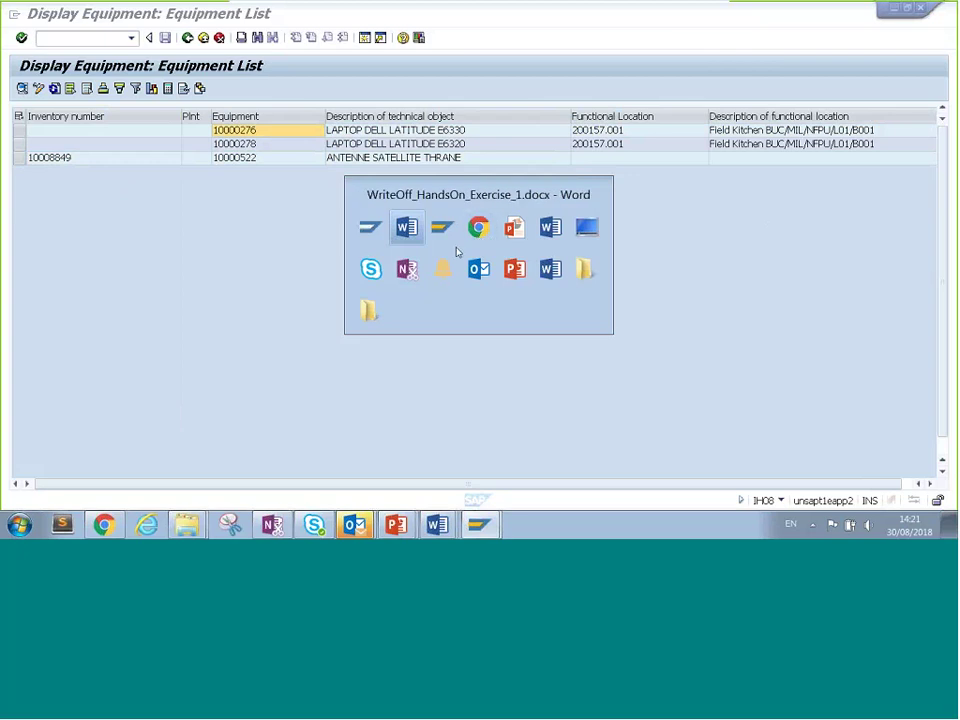
key("Tab")
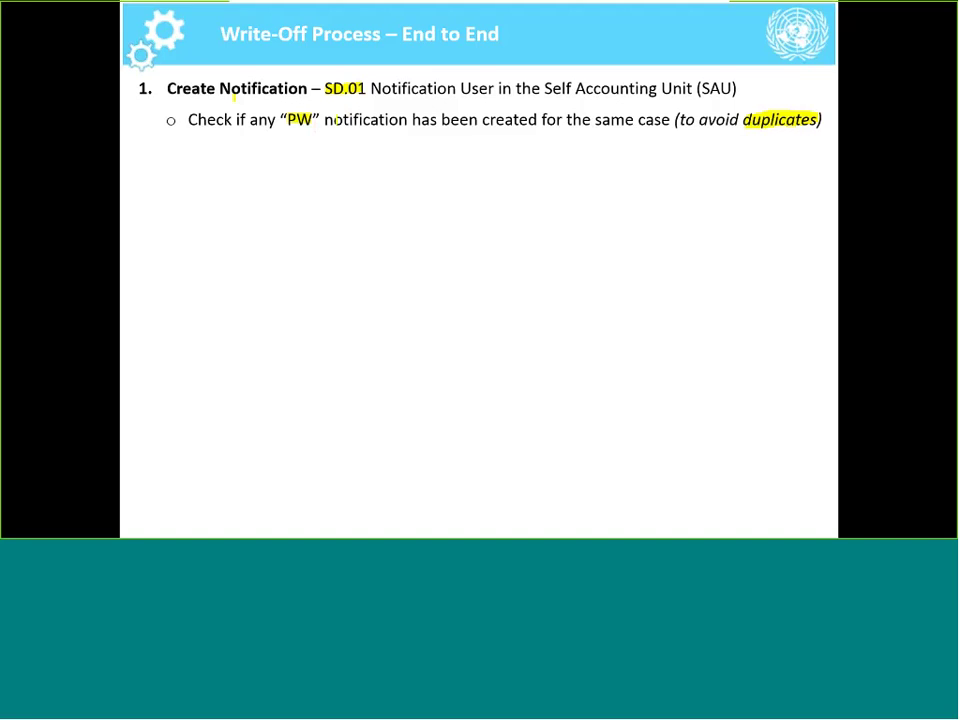
key("Right")
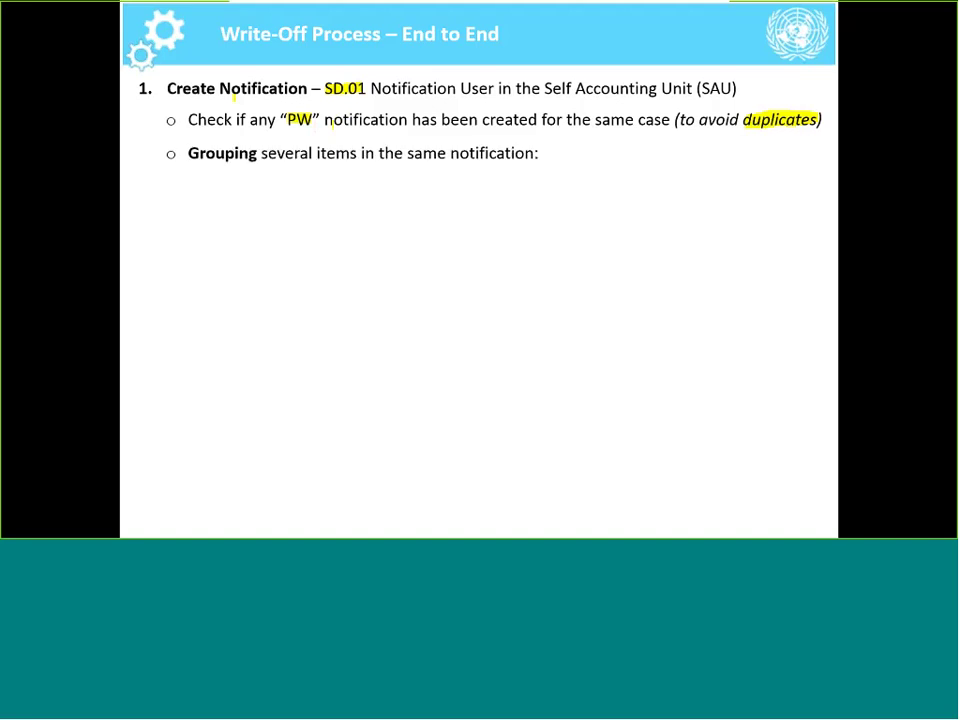
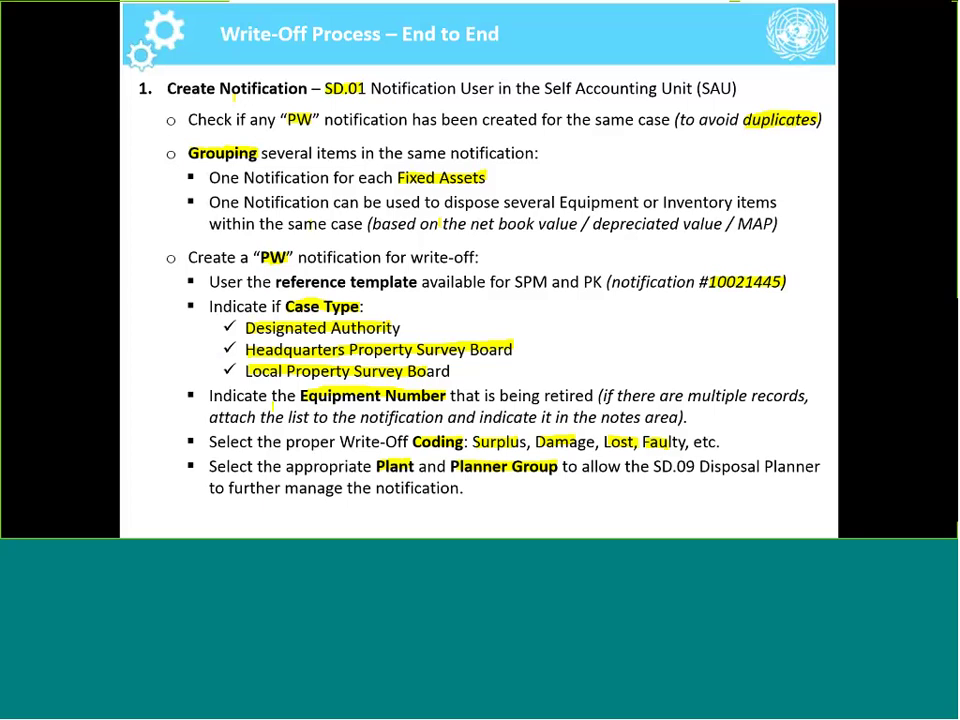
Switch back to the SAP write-off service notification and examine its coding and description in the Subject section.
key("alt+Tab")
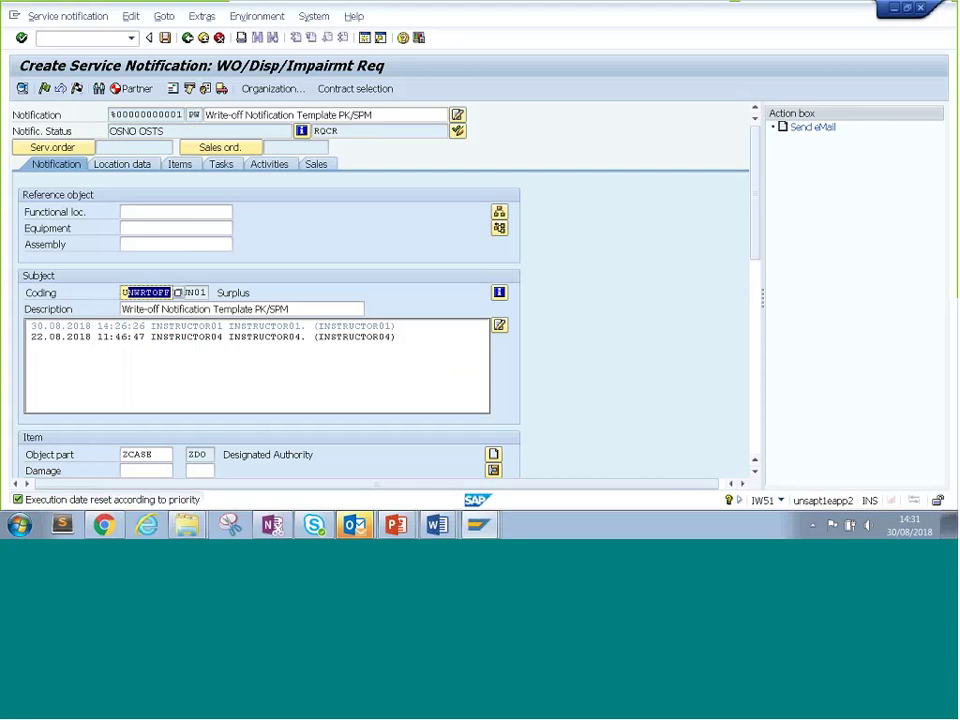
left_click(125, 292)
left_click_drag(125, 292, 185, 309)
key("Tab")
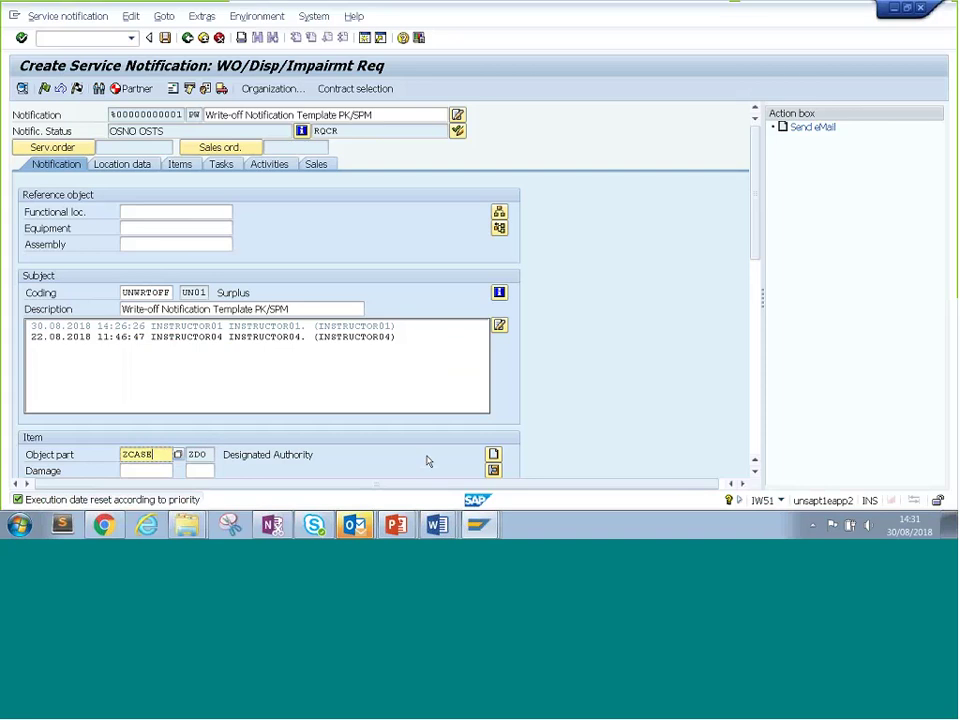
Change the notification item's object part to Local Property Survey Board (ZLP) from the ZCASE Write-Off Case Type group.
left_click(176, 457)
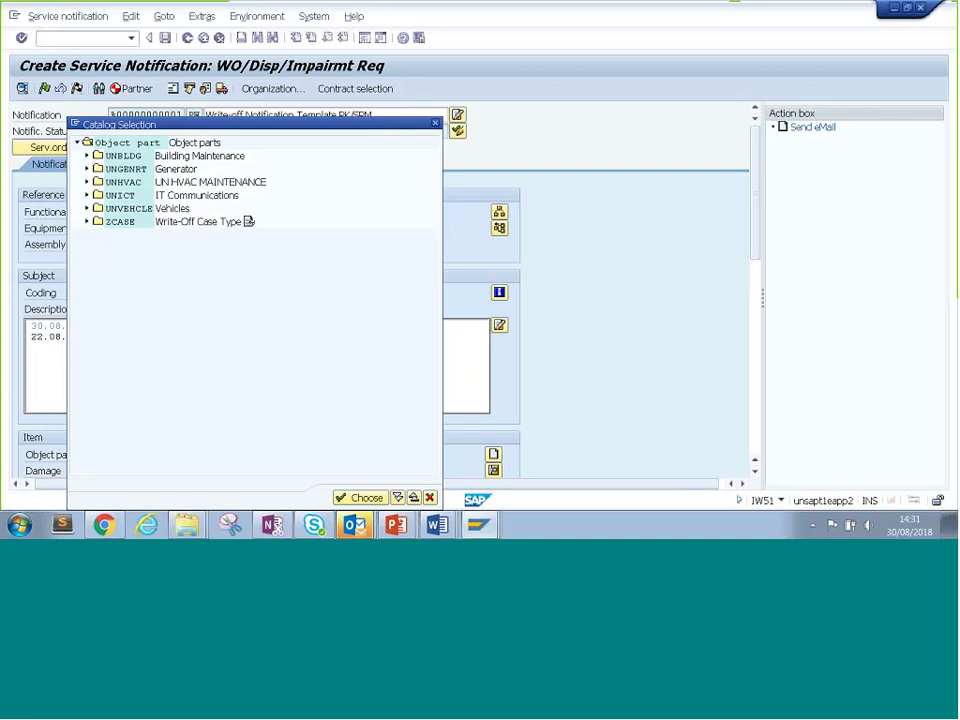
left_click(87, 221)
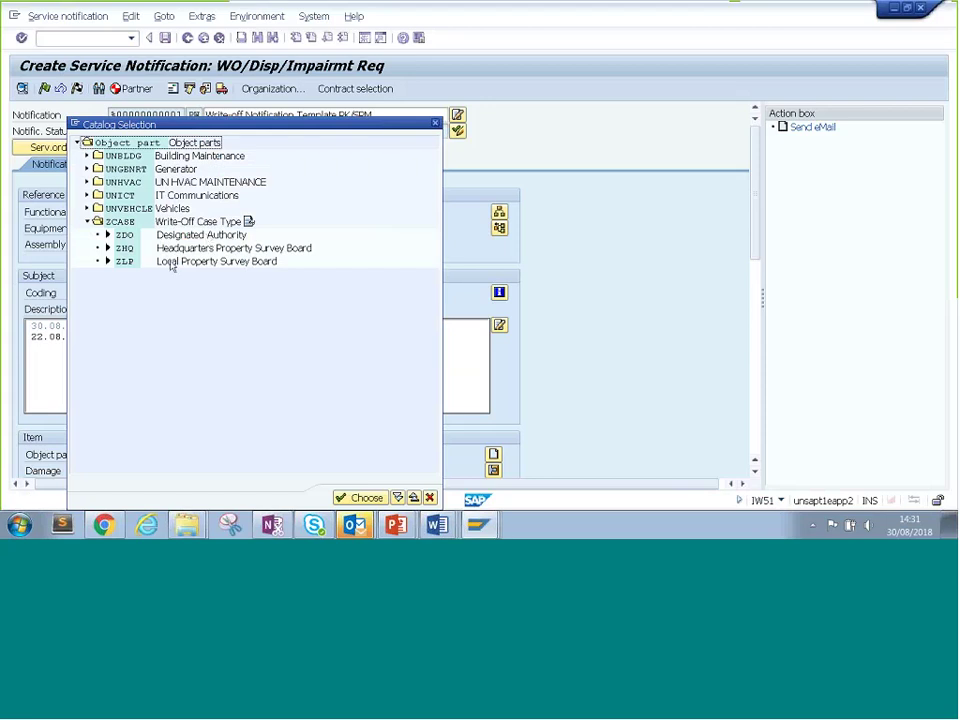
left_click(175, 259)
left_click(180, 250)
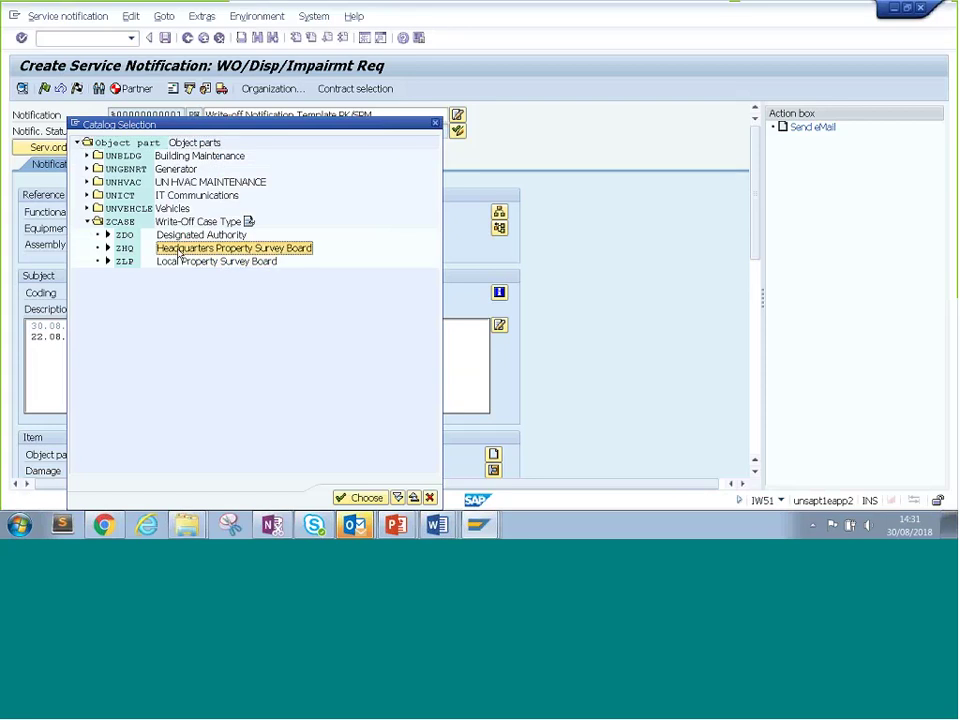
left_click(195, 236)
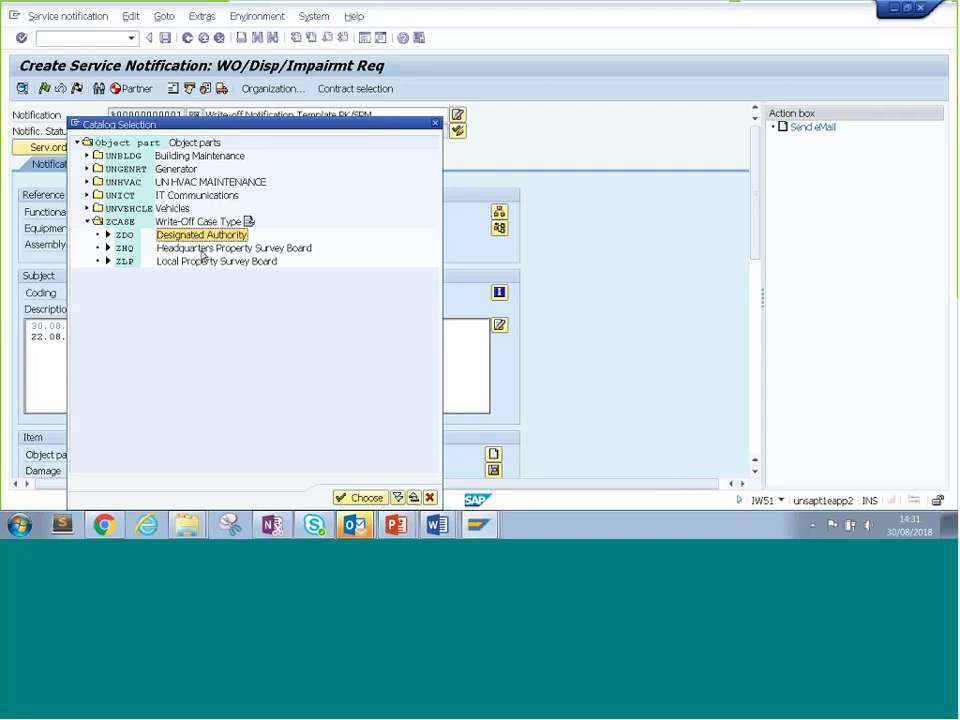
left_click(220, 223)
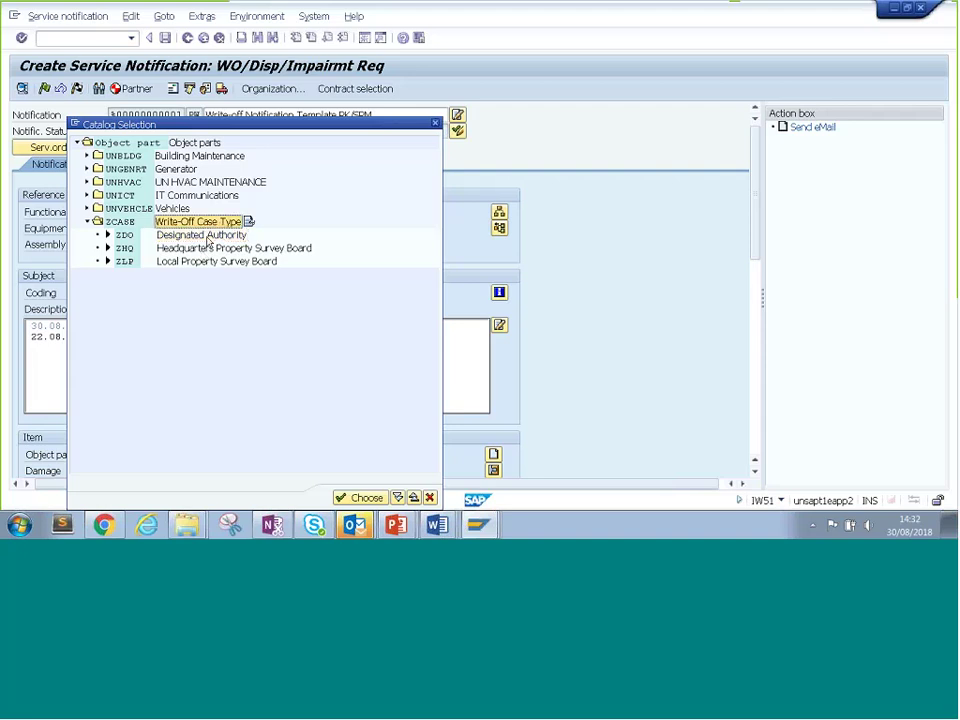
left_click(207, 238)
left_click(203, 248)
left_click(210, 235)
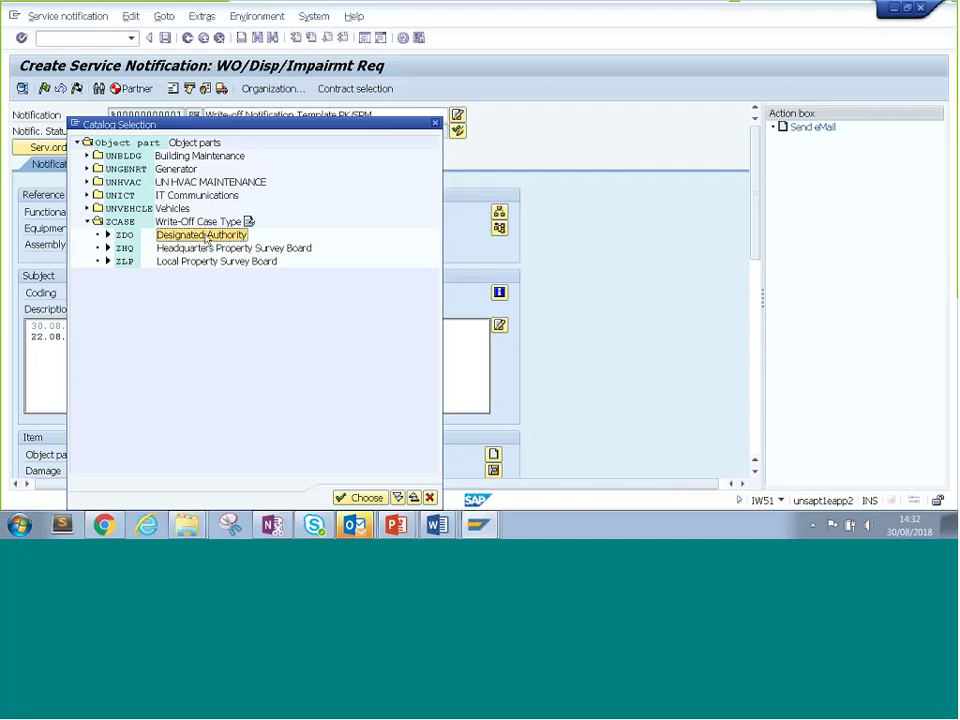
left_click(205, 222)
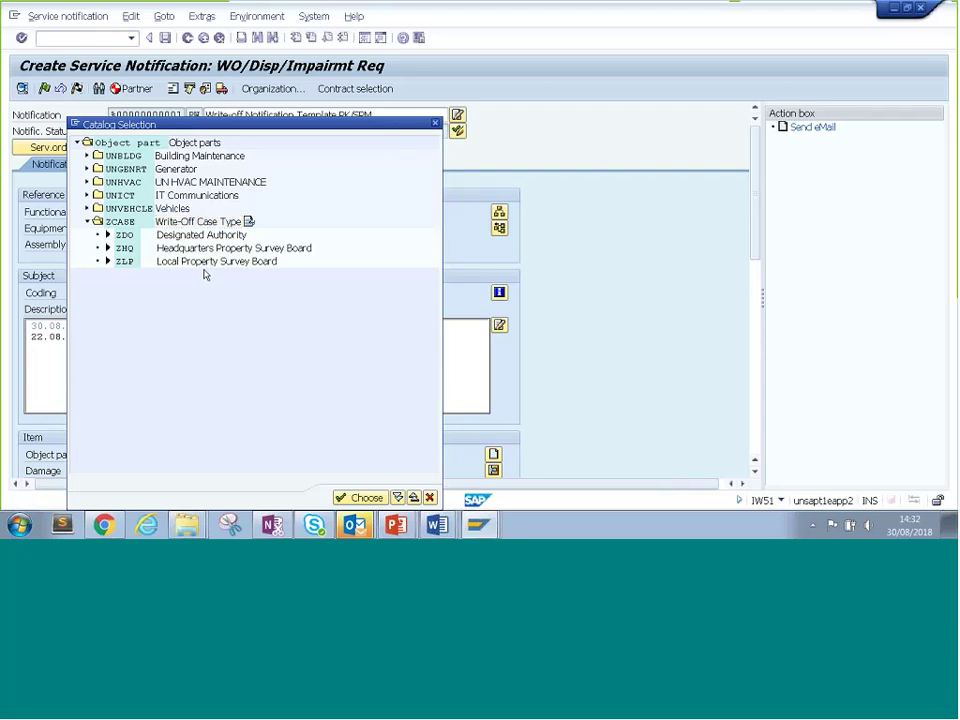
left_click(205, 265)
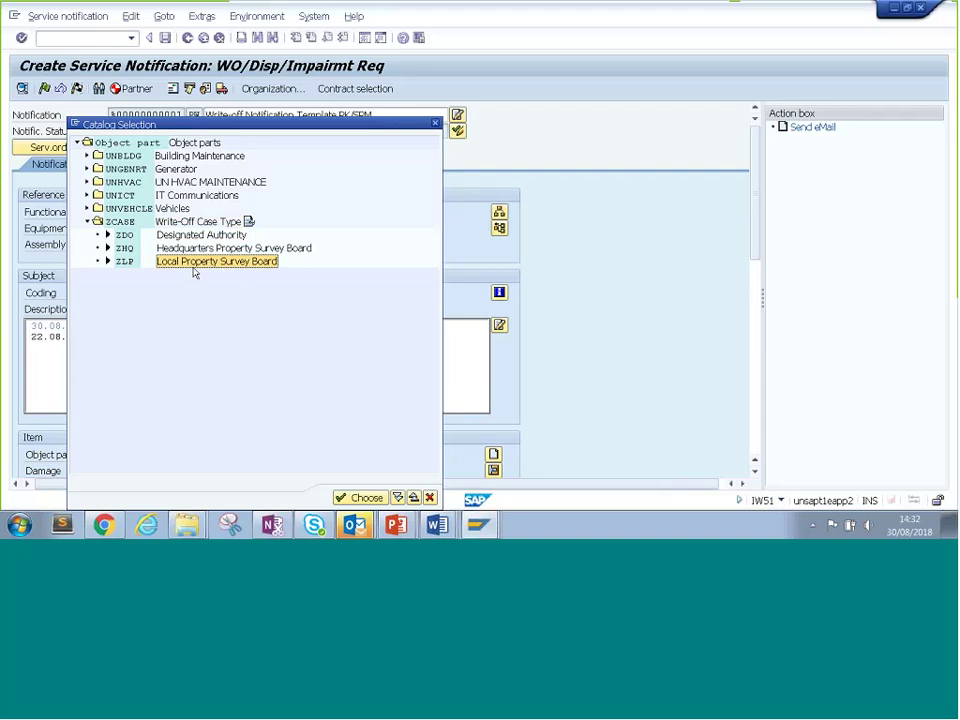
left_click(361, 499)
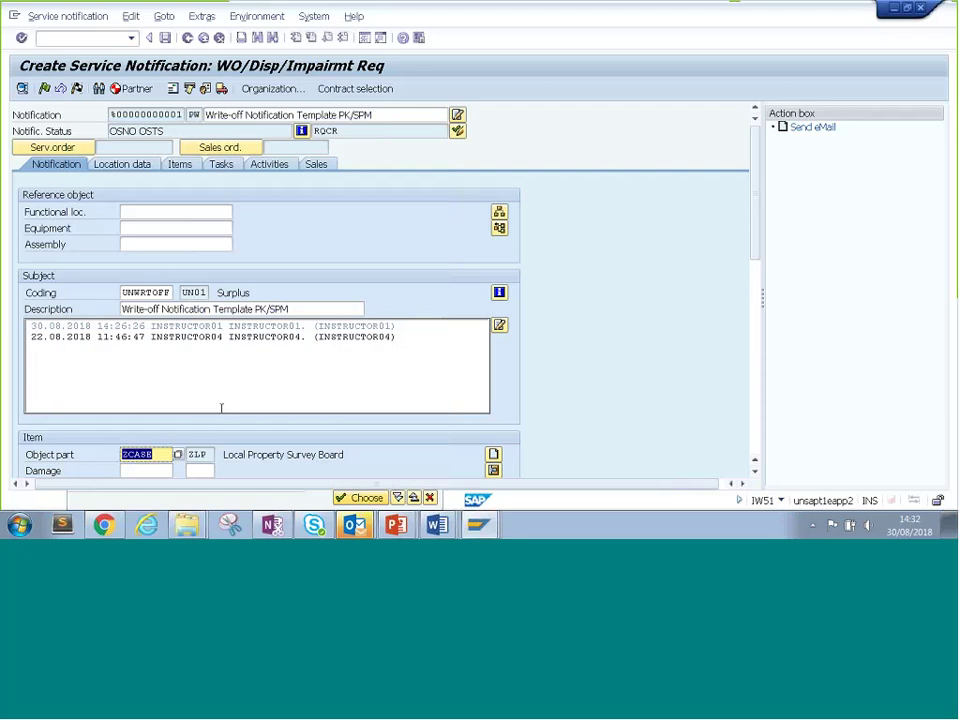
left_click(165, 454)
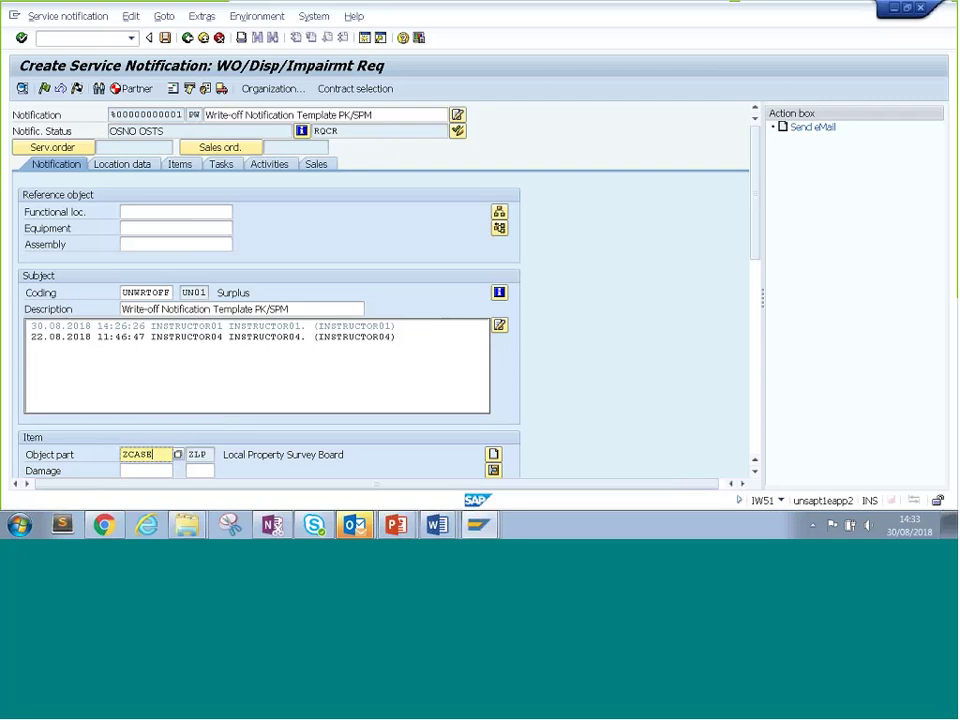
Open the write-off/impairment process codes for the Subject coding and highlight Damage (UN03).
left_click(188, 292)
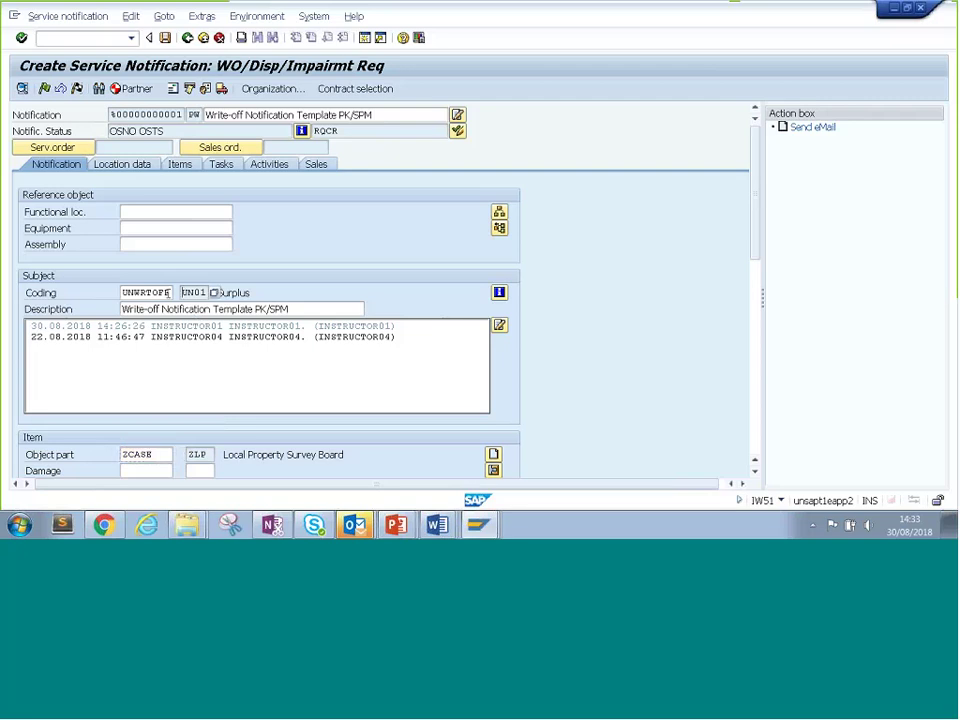
left_click(213, 292)
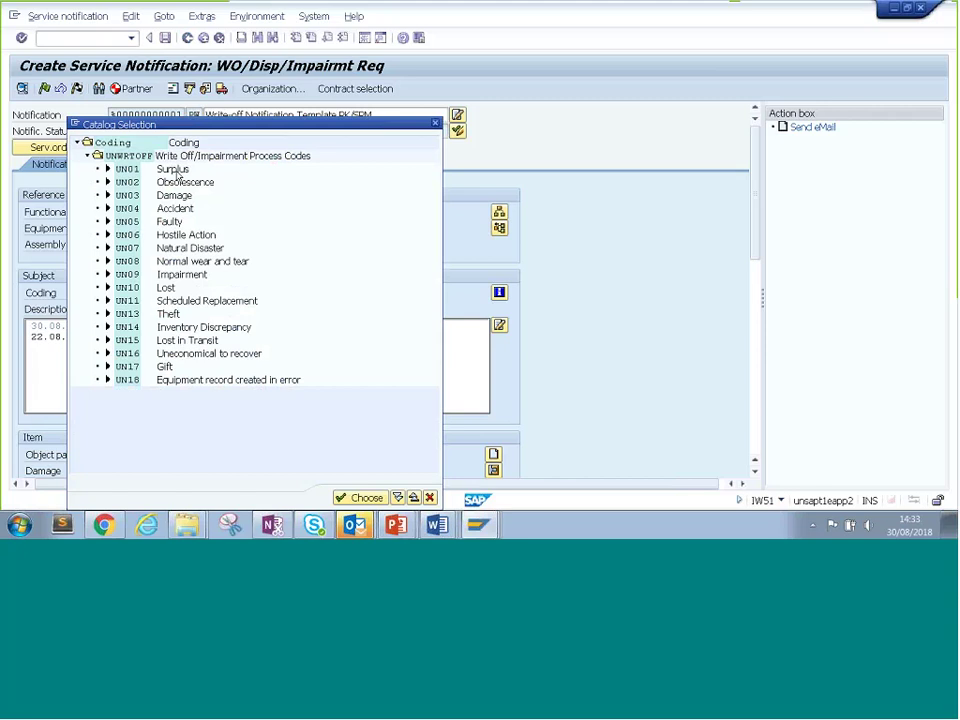
left_click(177, 172)
left_click(178, 197)
left_click(177, 209)
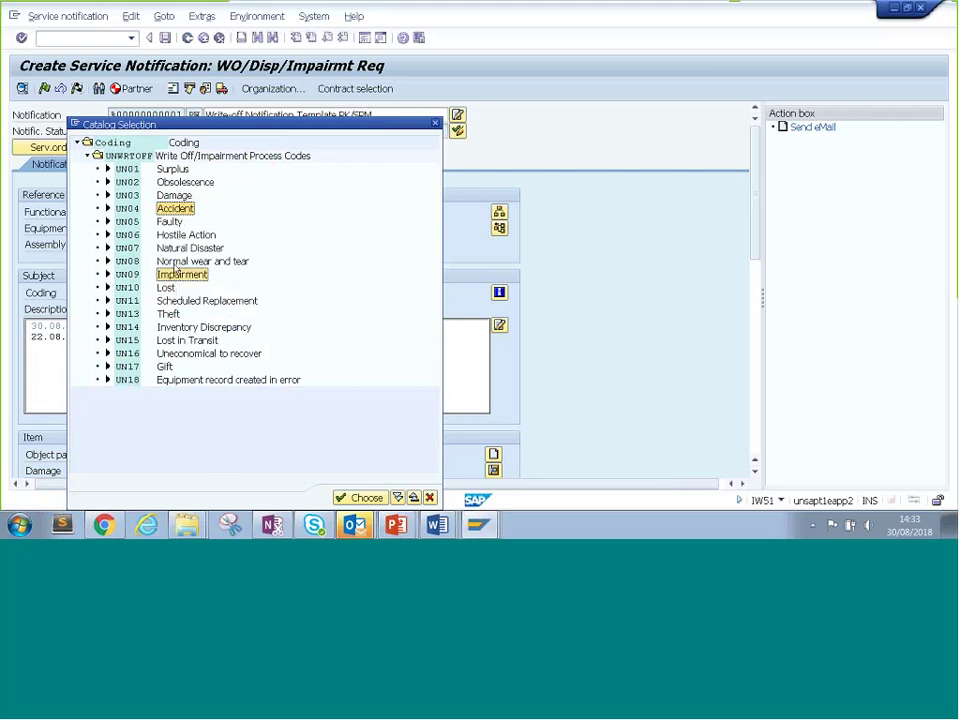
key("Up")
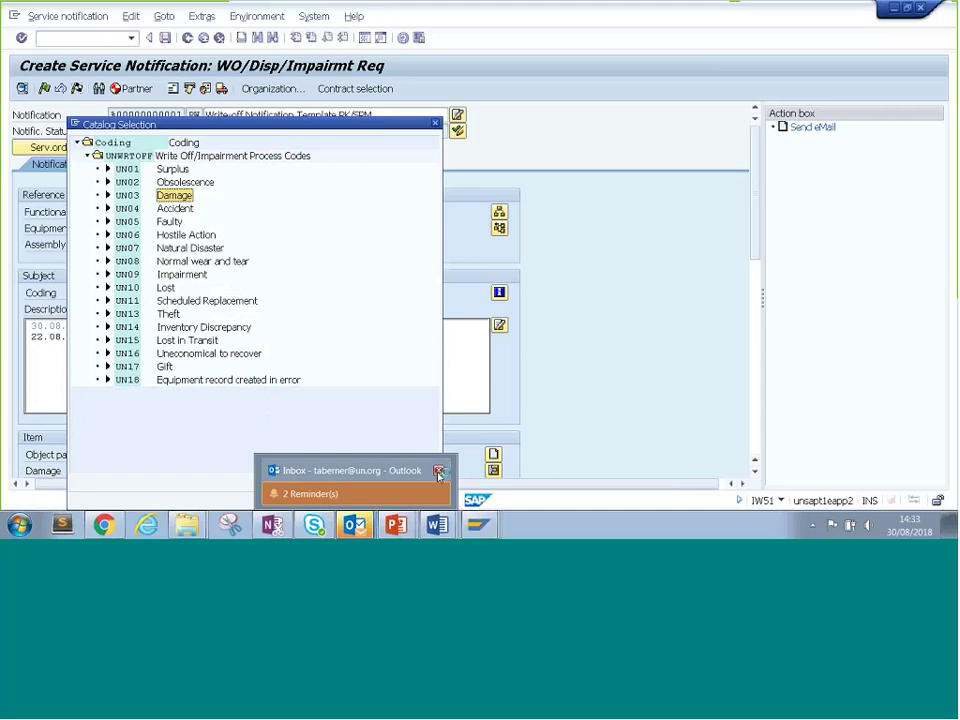
Close the Outlook inbox window and return to the coding catalog.
left_click(441, 468)
mouse_move(354, 525)
left_click(394, 418)
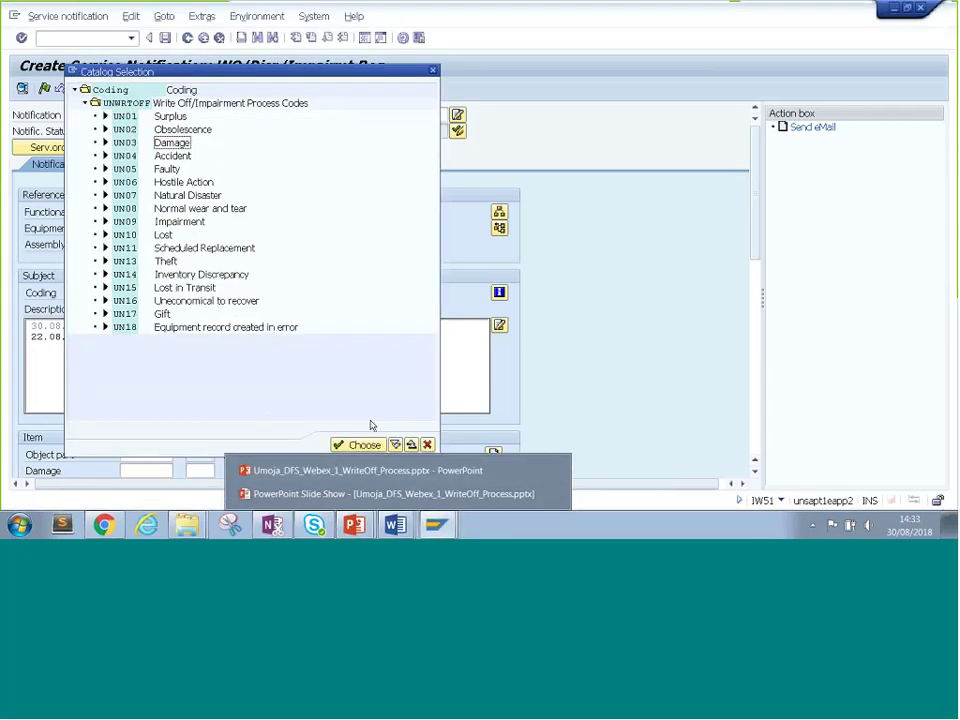
Set the notification's Subject coding to UN03 Damage.
left_click(360, 444)
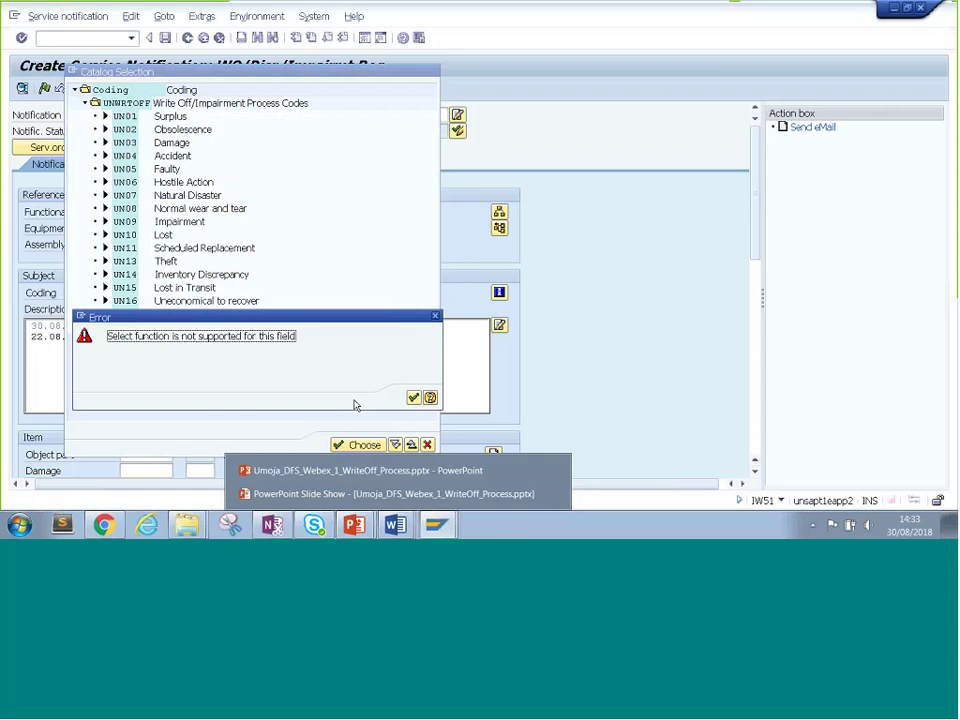
left_click(334, 318)
key("Return")
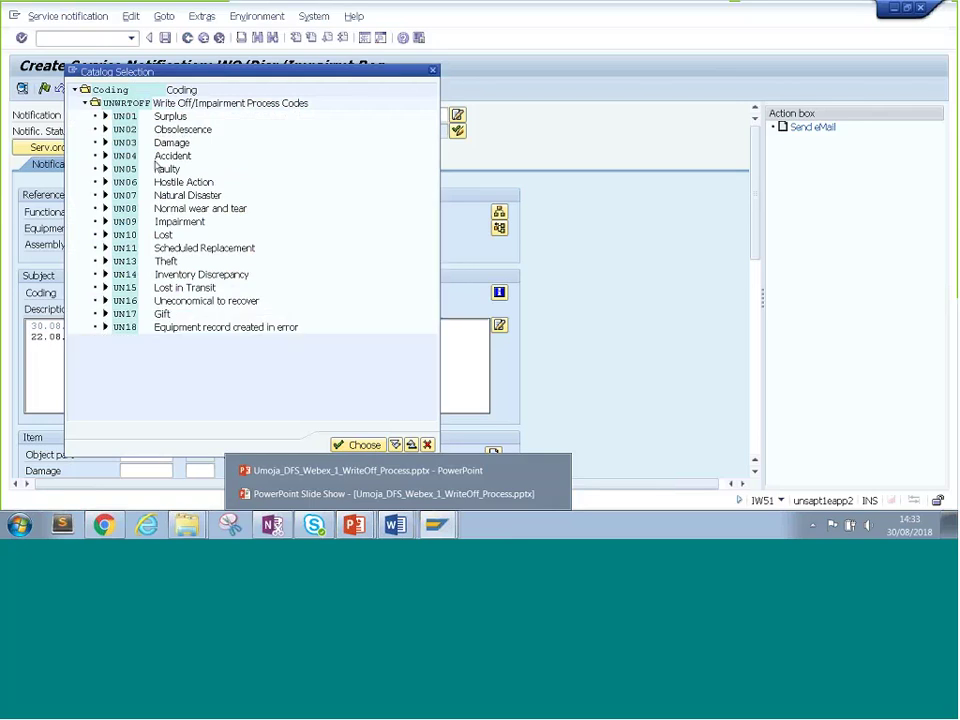
double_click(165, 145)
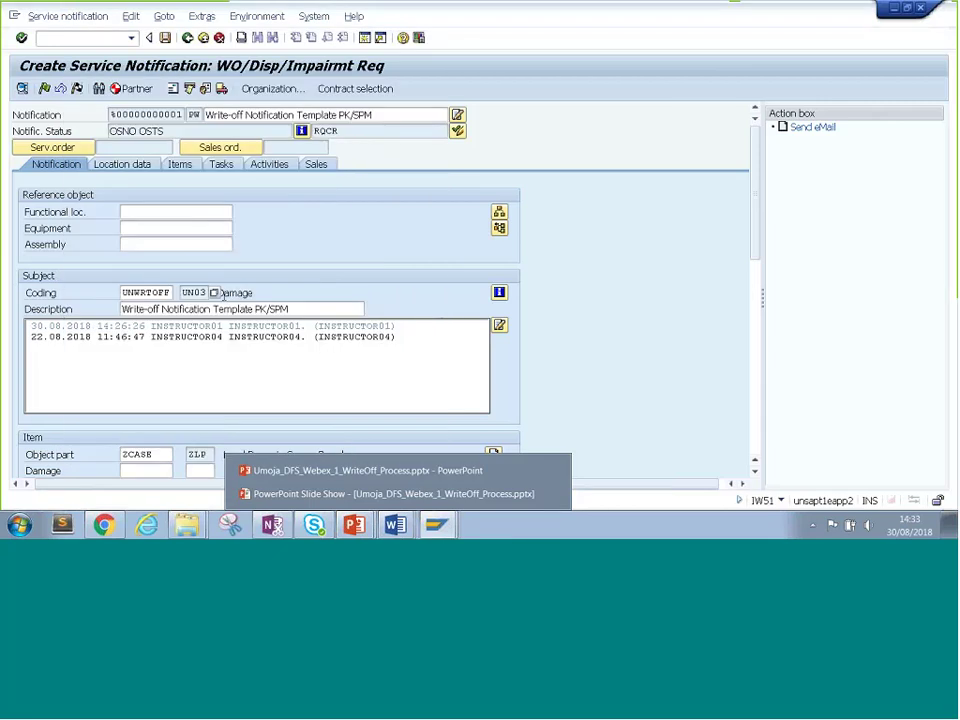
Enter equipment 10000278 as the notification's reference object and accept the warranty check.
left_click(180, 228)
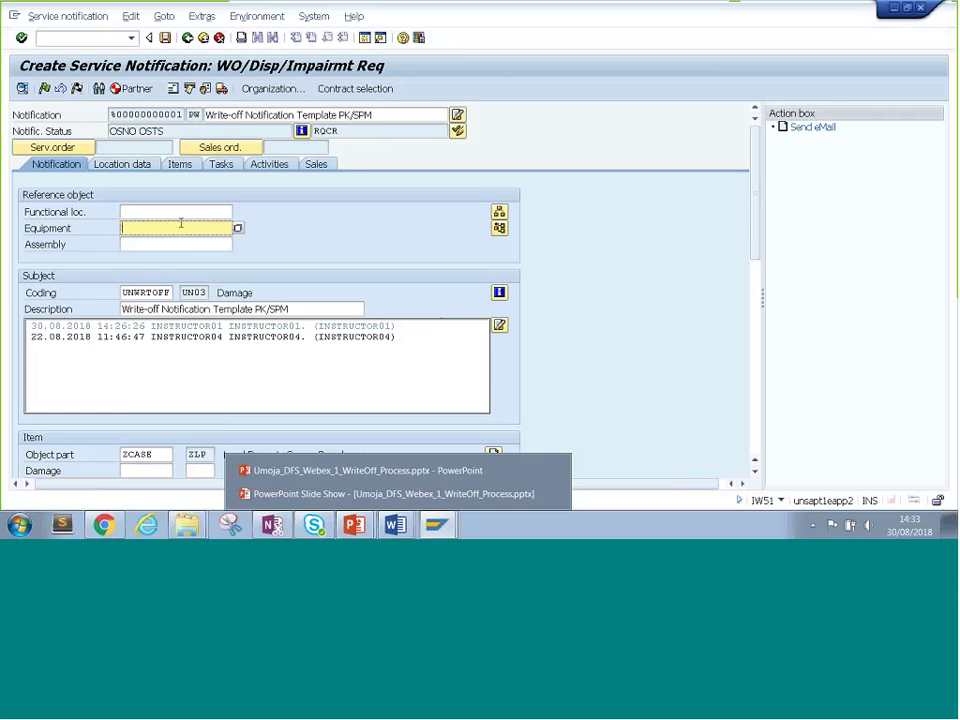
type("1")
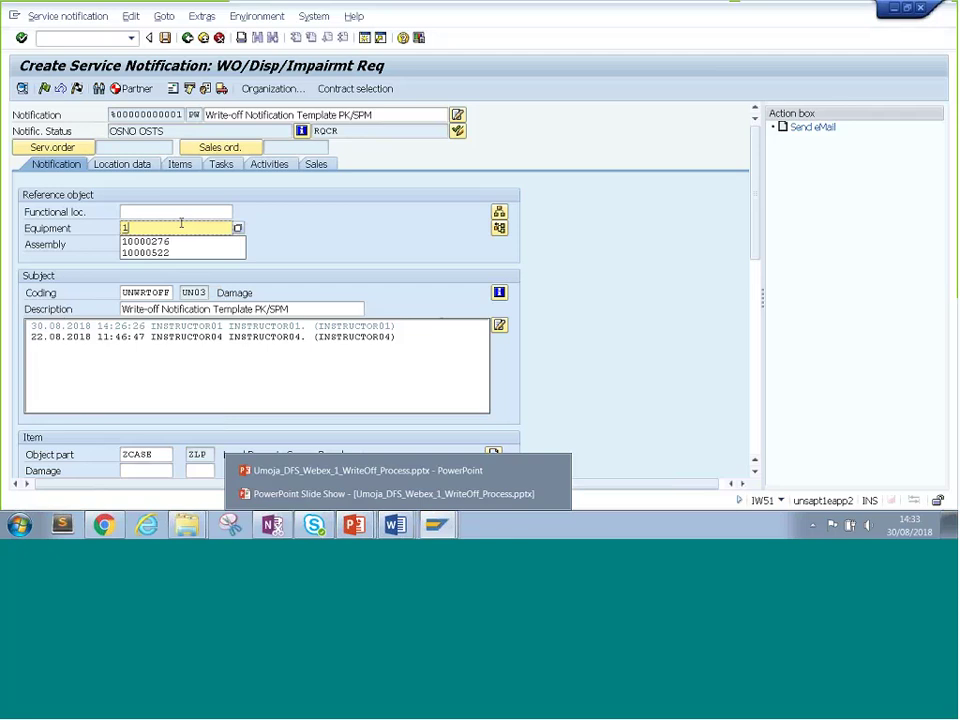
left_click(174, 244)
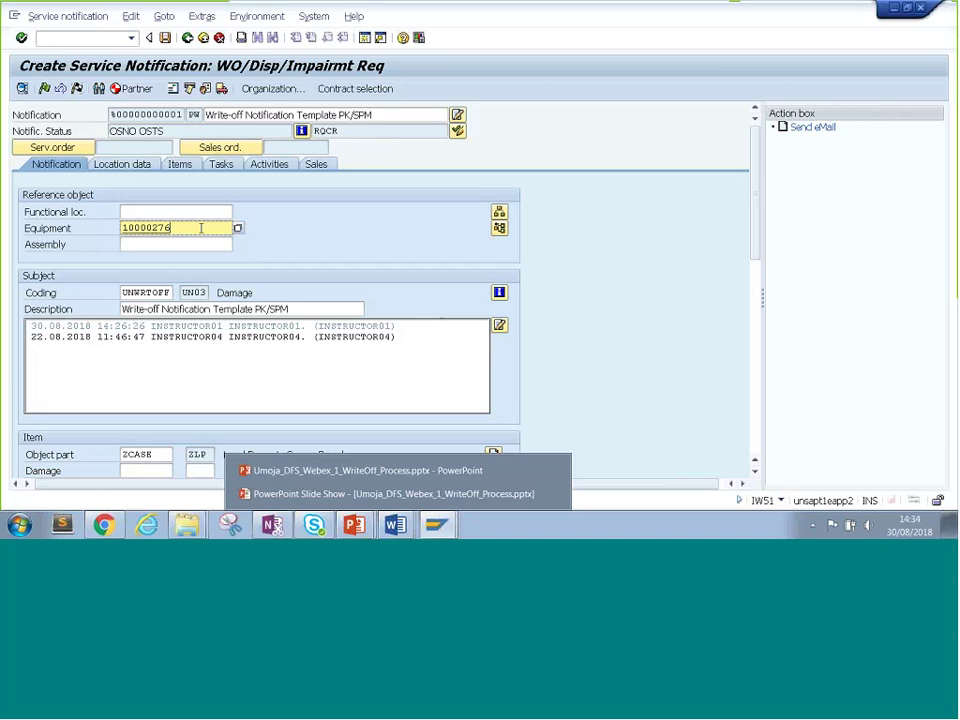
key("BackSpace")
type("8")
key("Return")
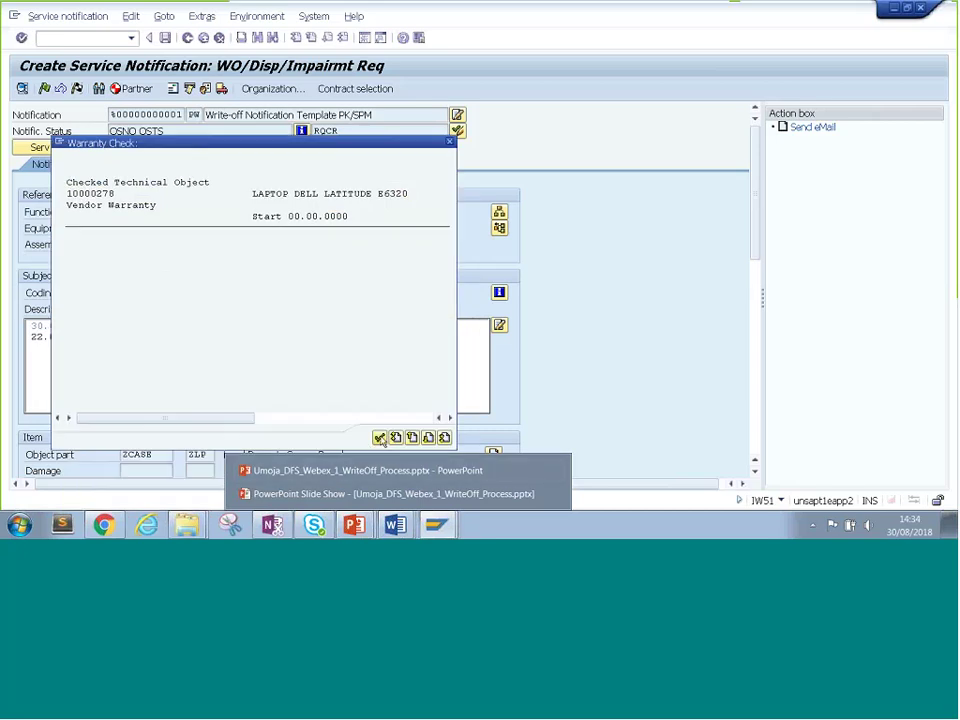
left_click(380, 438)
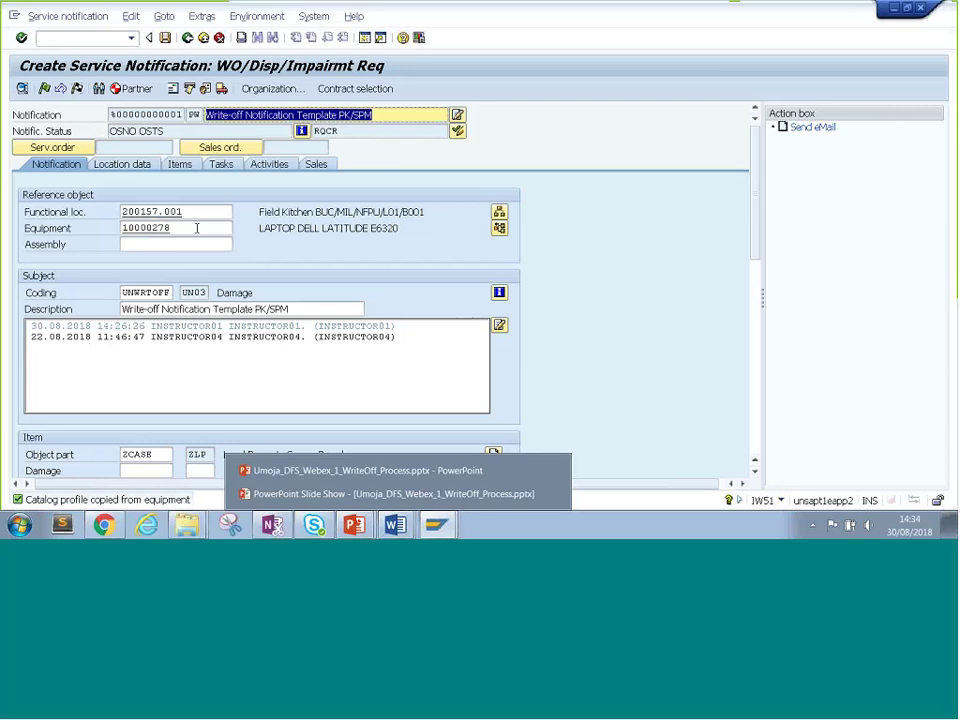
double_click(176, 228)
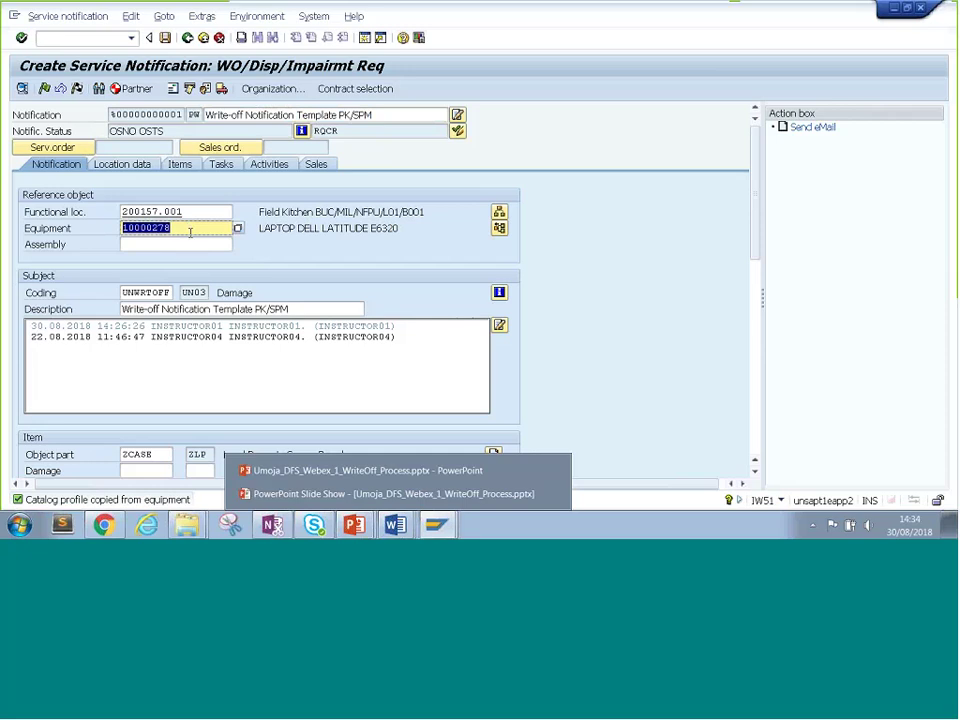
left_click(183, 243)
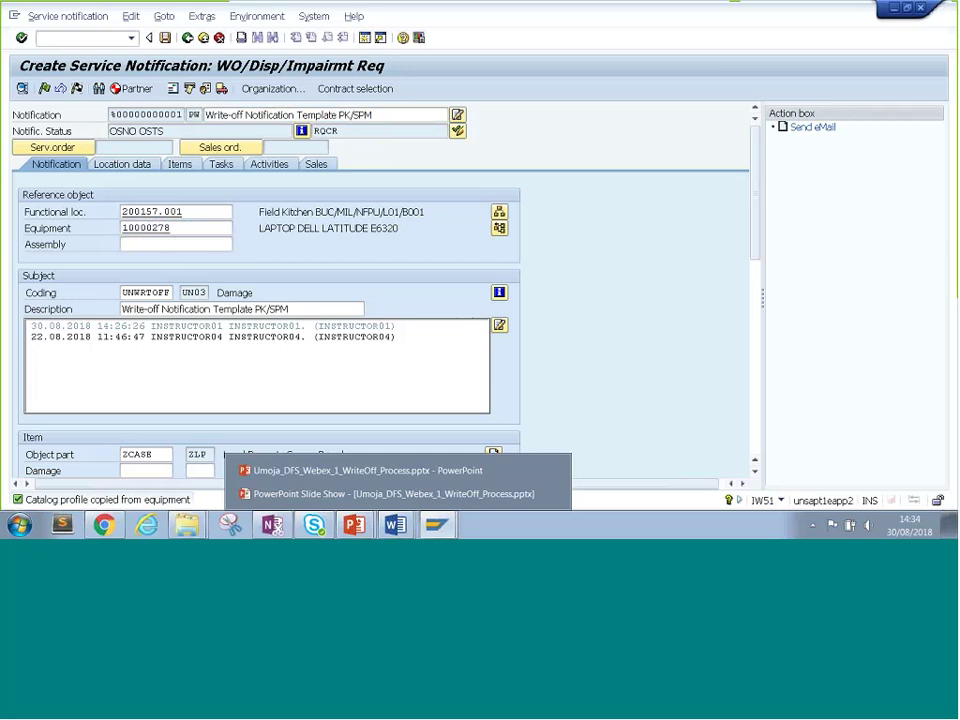
Add the line "Attached the list of equipments that have to be written-off." to the long text in the Subject section.
left_click(421, 340)
key("Return")
type("Attached the list of equipments that ")
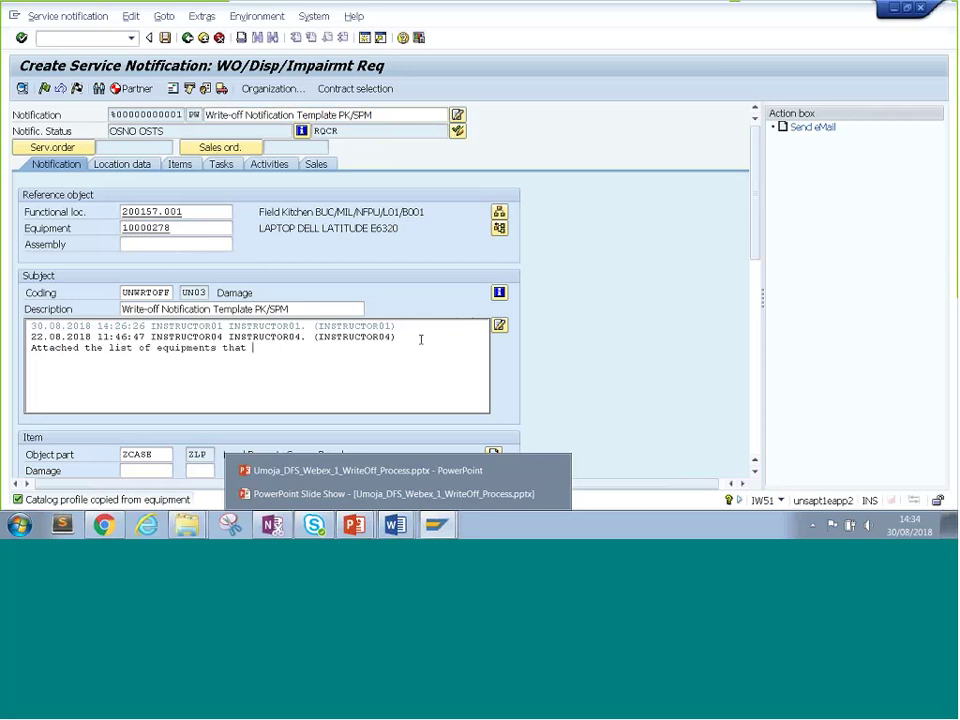
type("have to be written-off.")
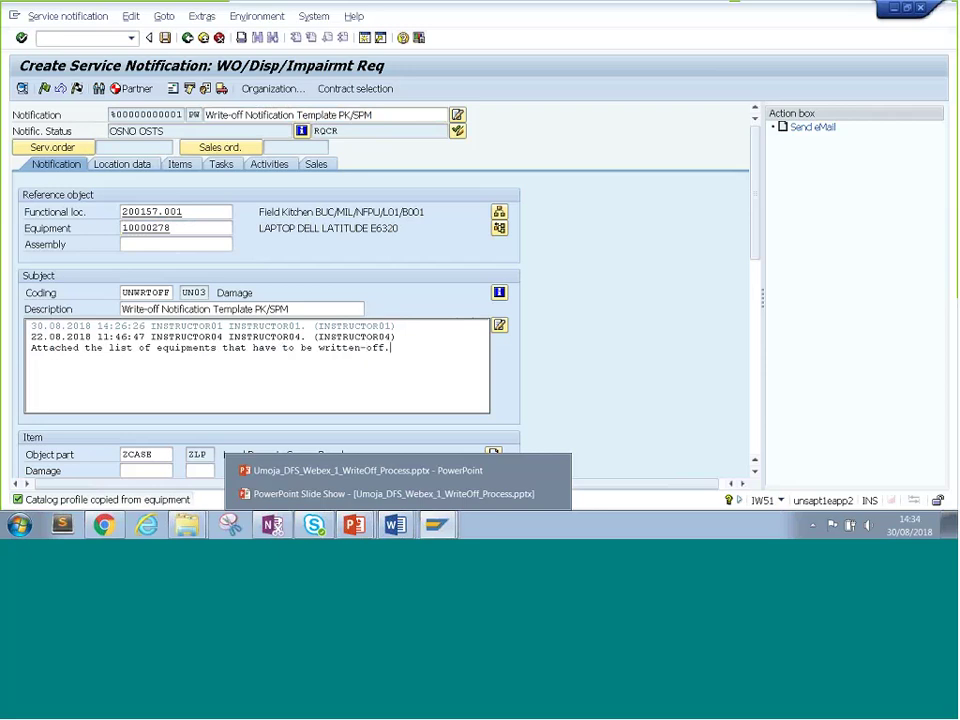
left_click_drag(391, 348, 28, 350)
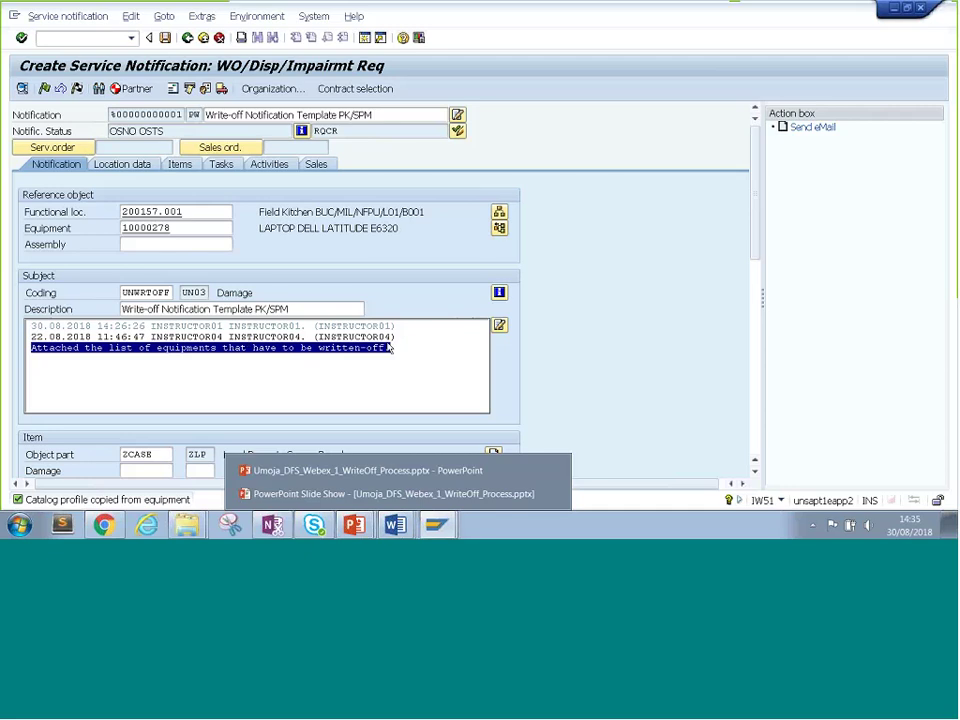
left_click(191, 227)
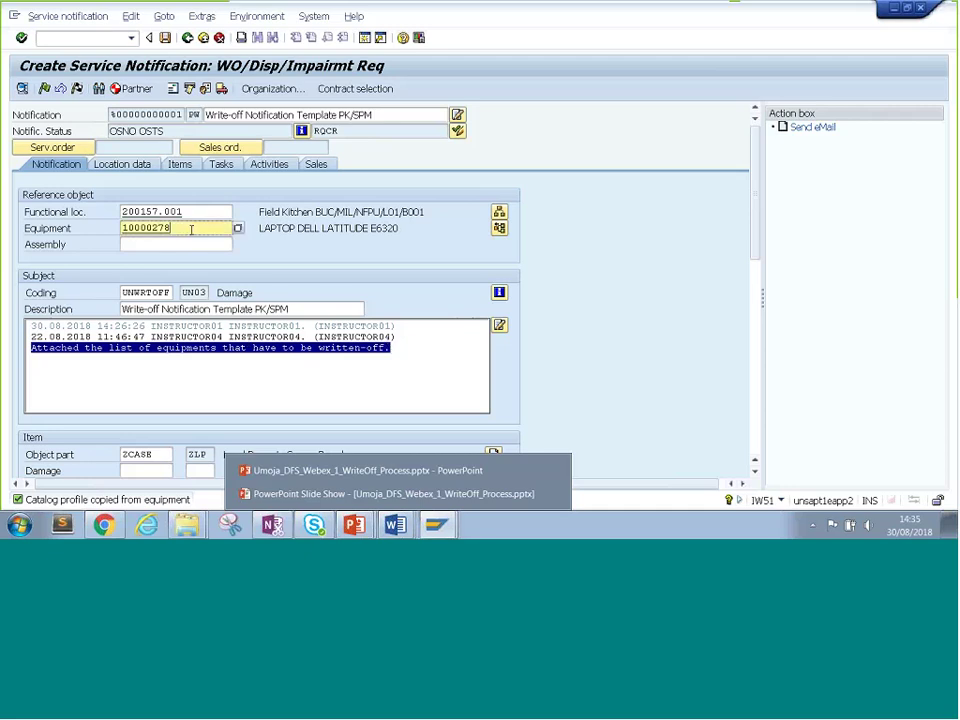
double_click(191, 227)
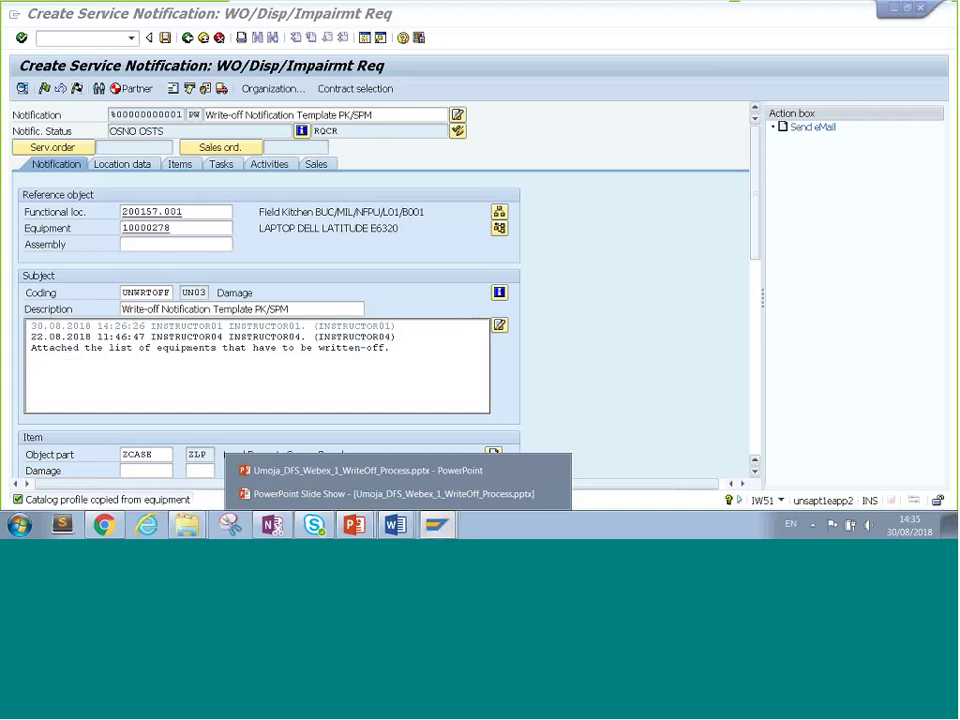
Set the planner group's planning plant to CD10, UN Mission in DR of the Congo, in the Execution section.
scroll(172, 256, "down", 5)
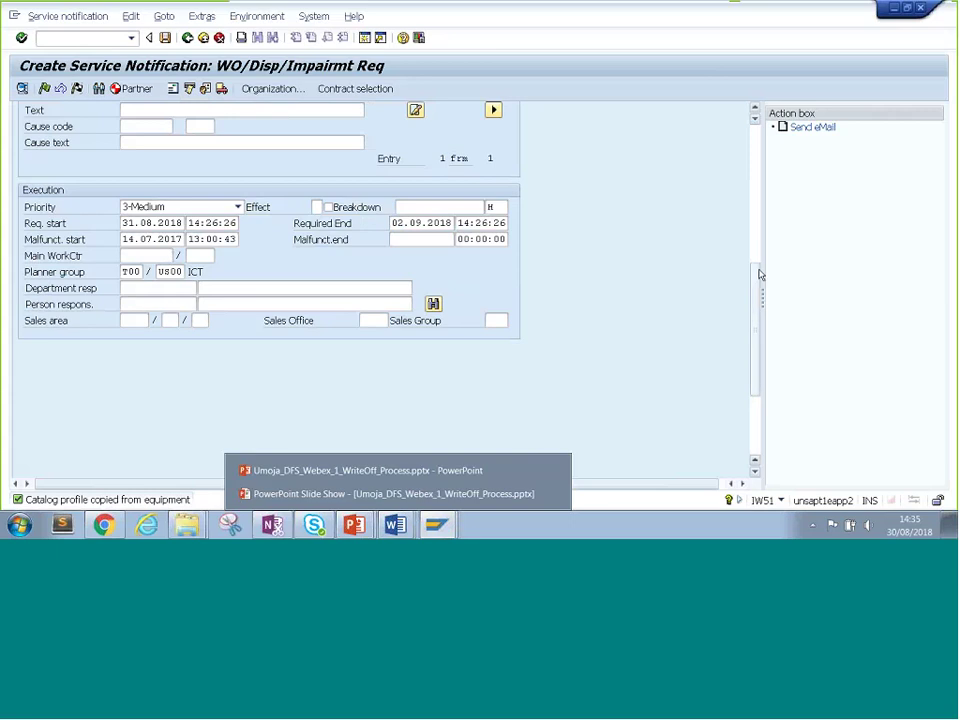
left_click_drag(754, 268, 757, 229)
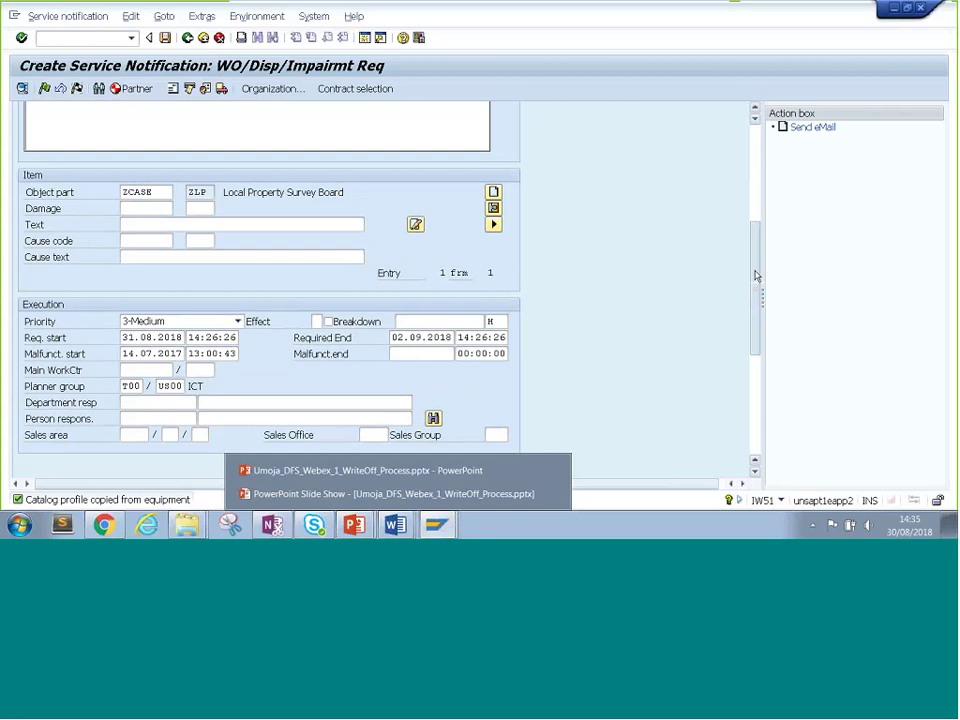
left_click_drag(751, 293, 755, 222)
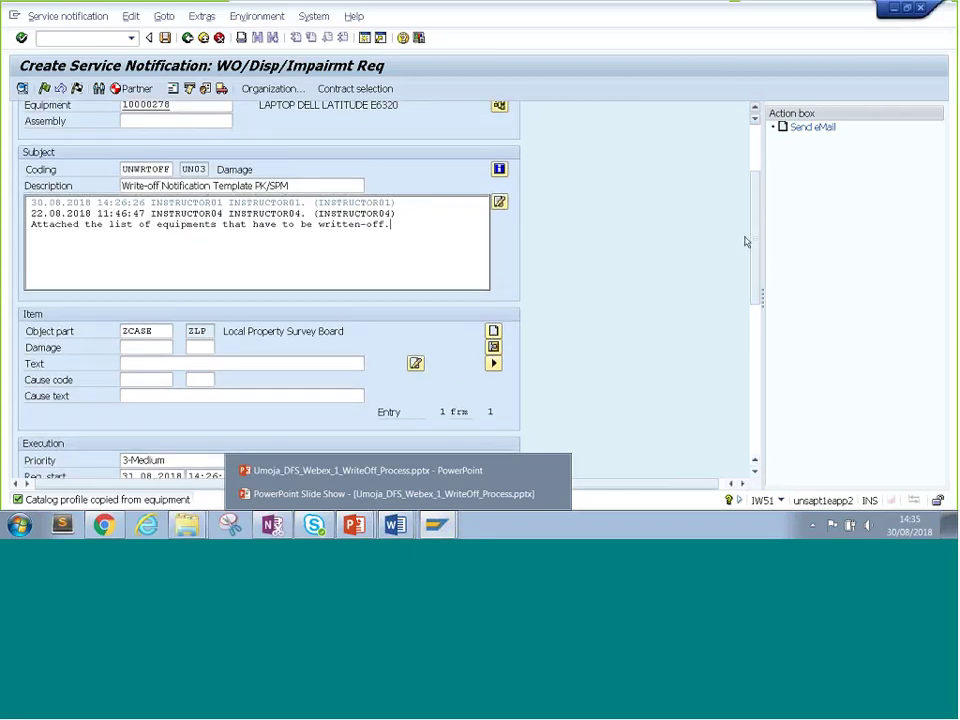
left_click_drag(757, 248, 760, 292)
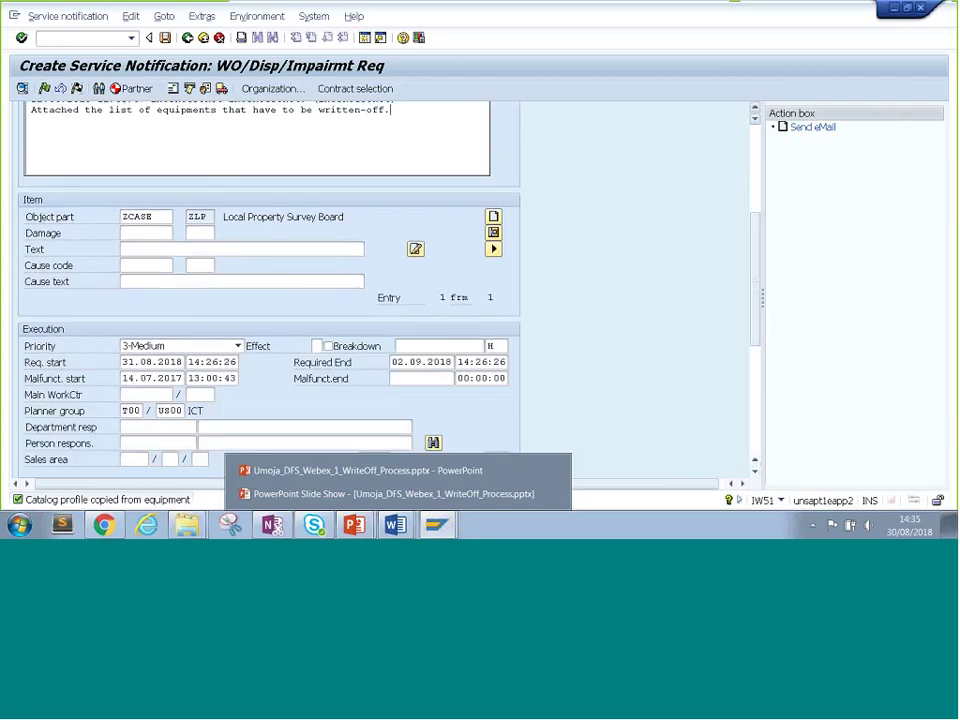
double_click(126, 410)
double_click(170, 410)
left_click(190, 411)
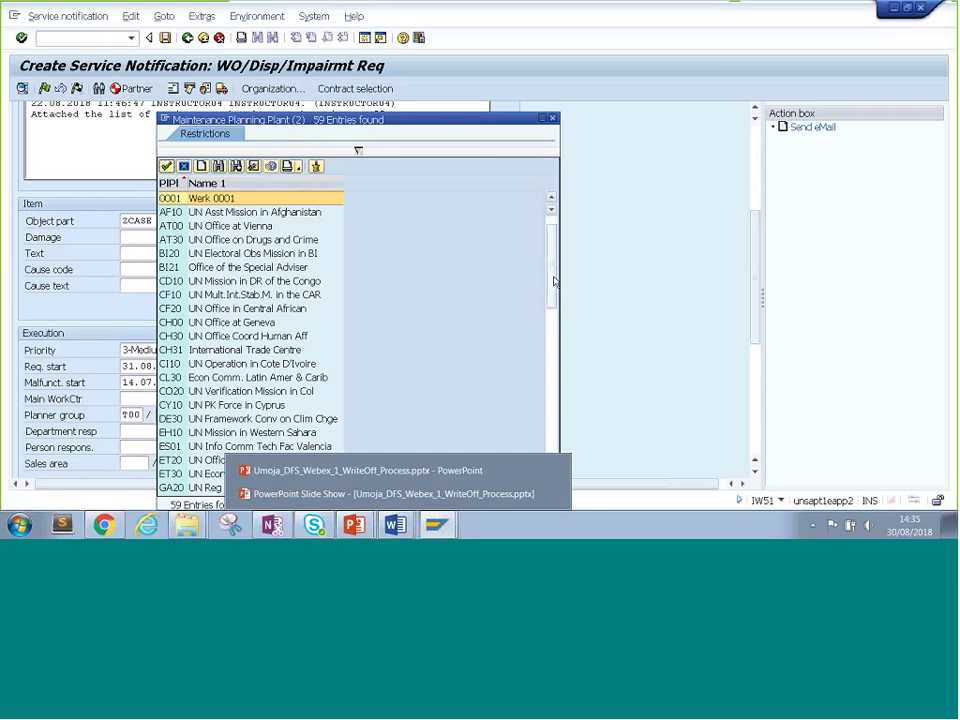
left_click_drag(554, 281, 556, 303)
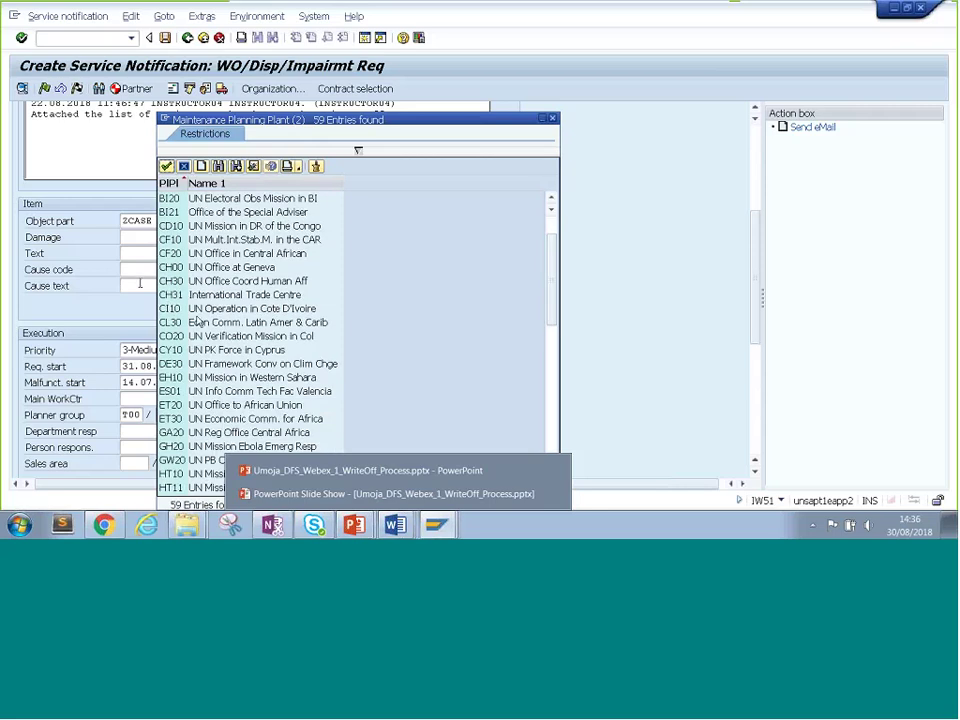
left_click(172, 226)
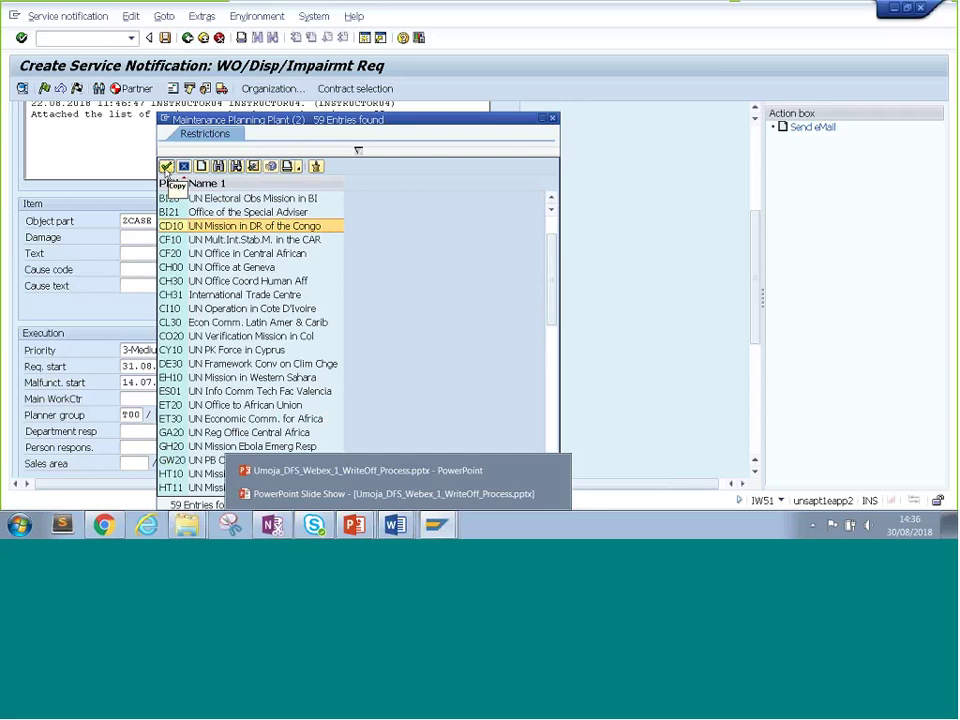
left_click(166, 167)
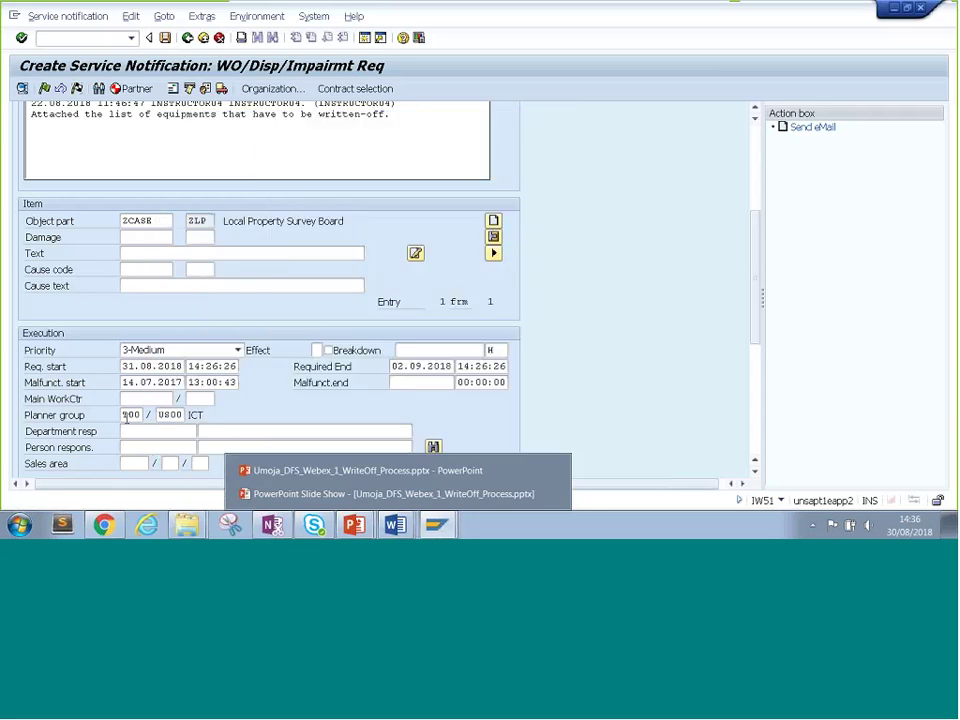
Set the notification's planner group to F02 Engineering from the value list.
double_click(126, 415)
key("F4")
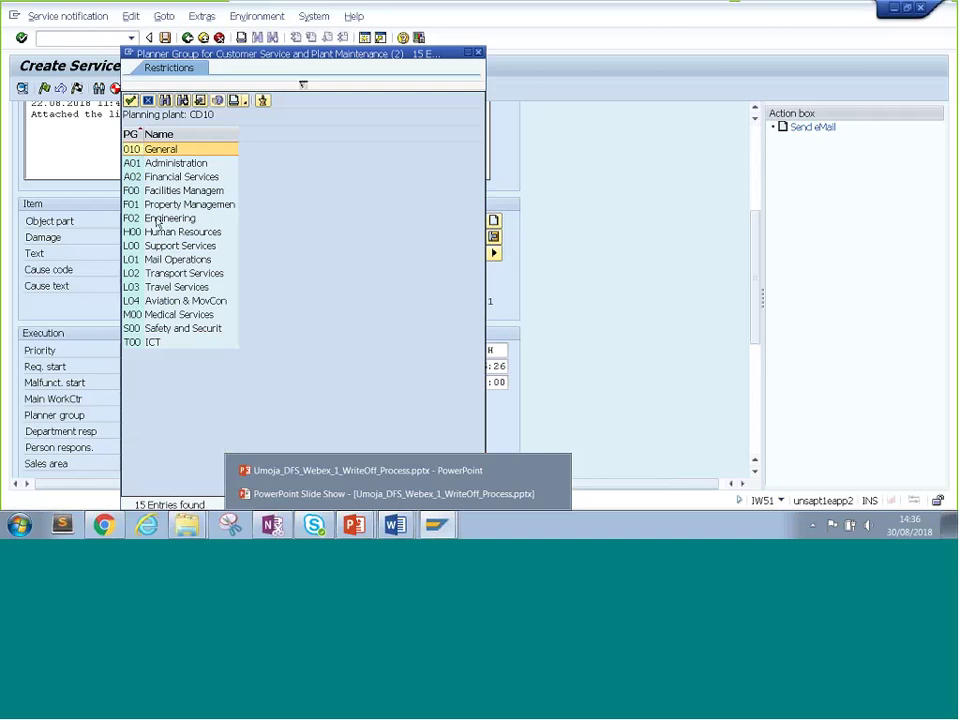
left_click(163, 219)
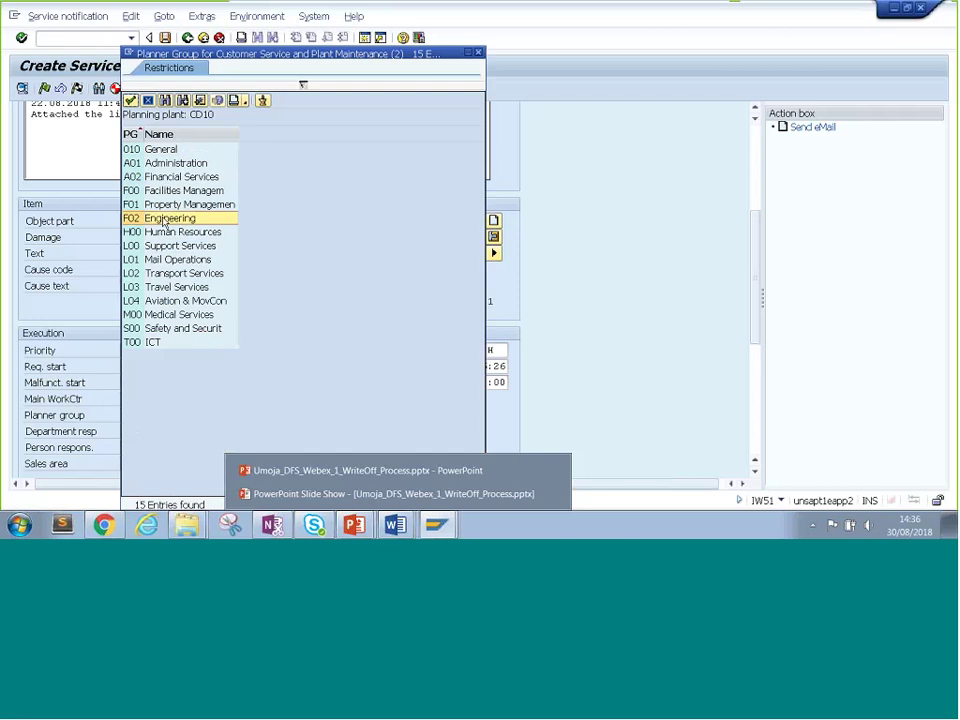
double_click(165, 222)
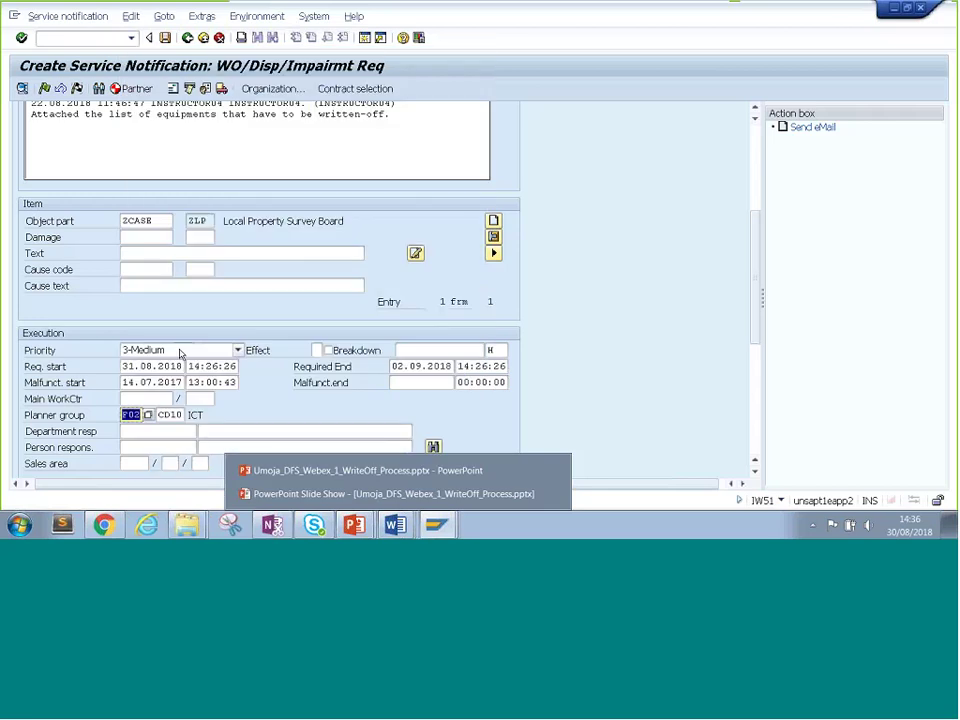
Display the notification's task list and widen the Task text column so the full task descriptions can be read.
left_click_drag(760, 307, 742, 212)
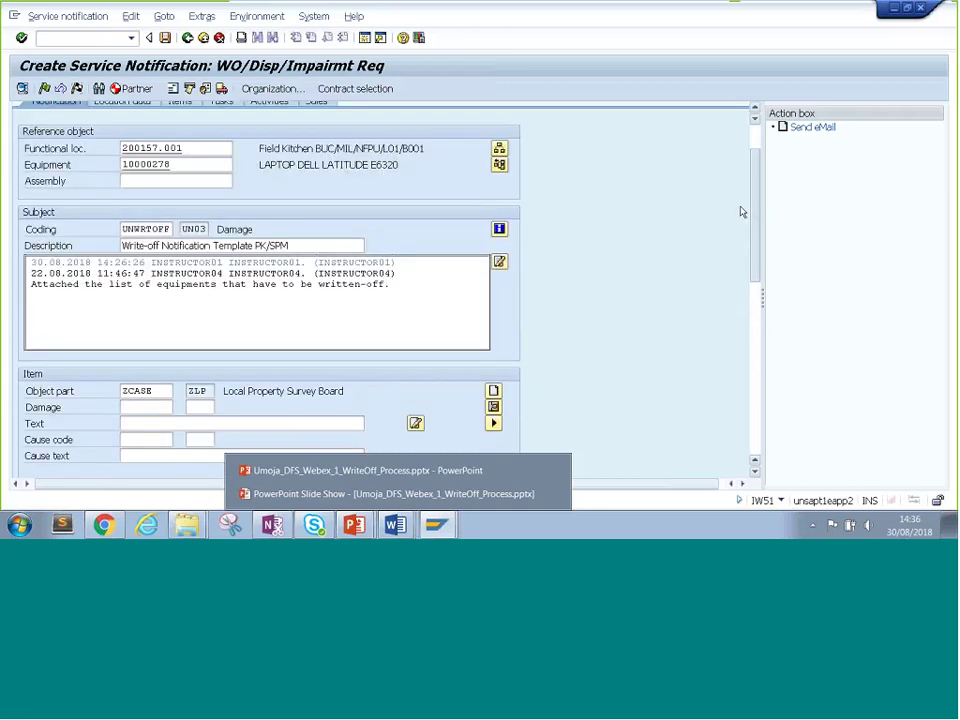
scroll(228, 192, "up", 2)
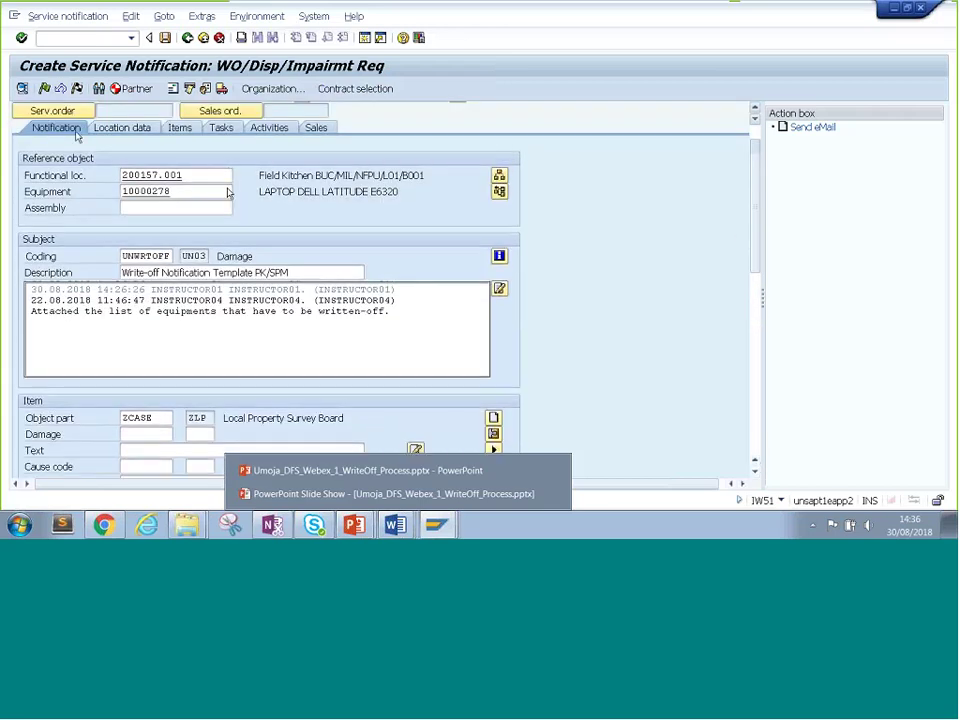
left_click(222, 128)
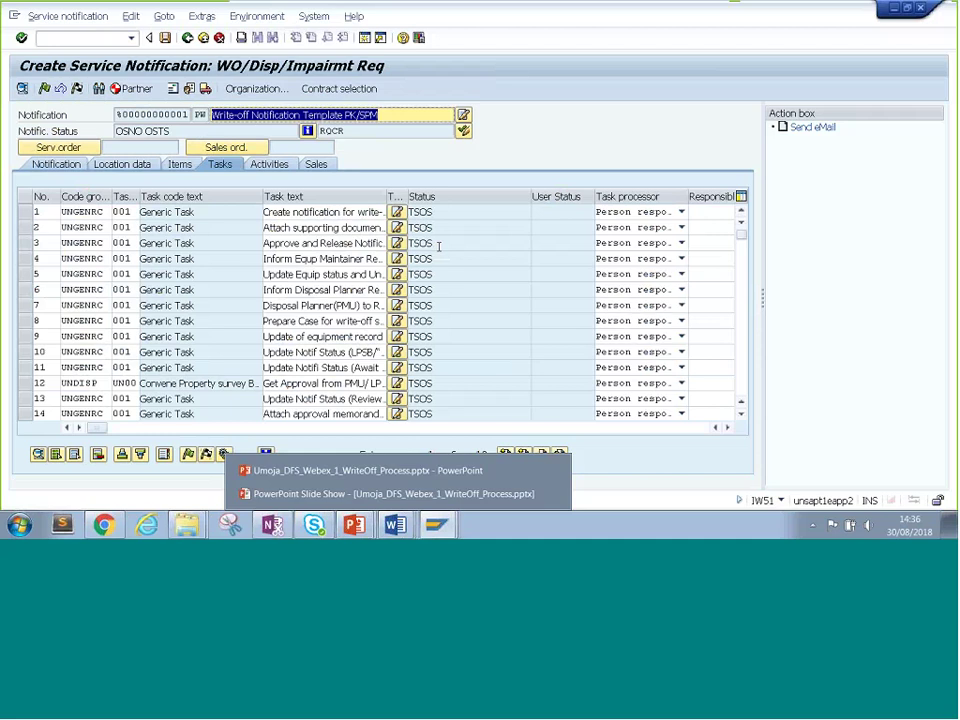
key("ctrl+v")
key("ctrl+z")
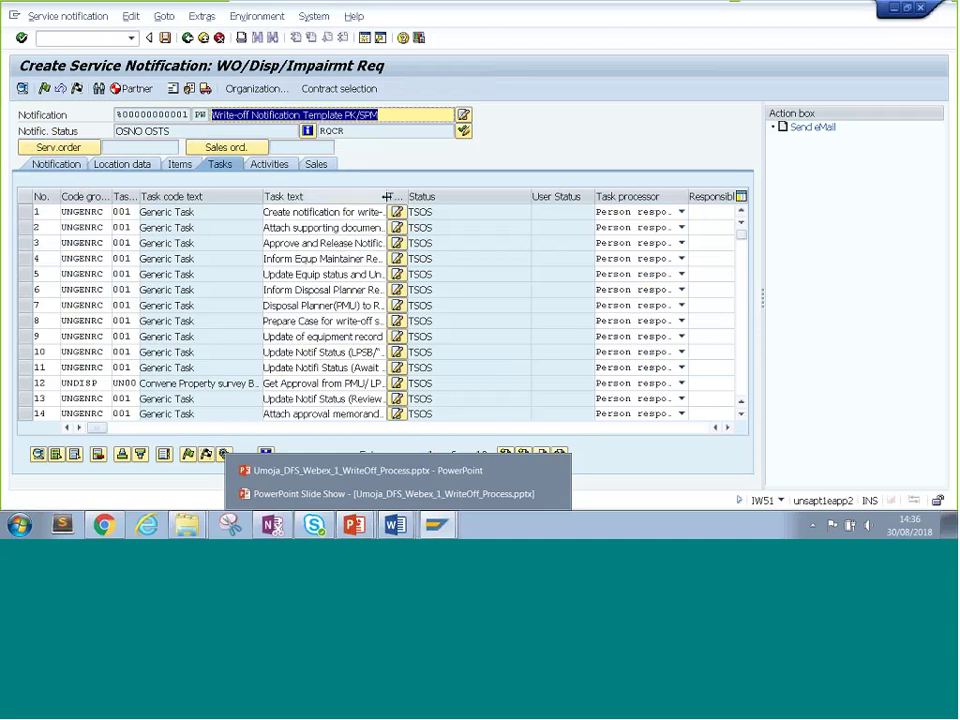
left_click_drag(386, 196, 464, 195)
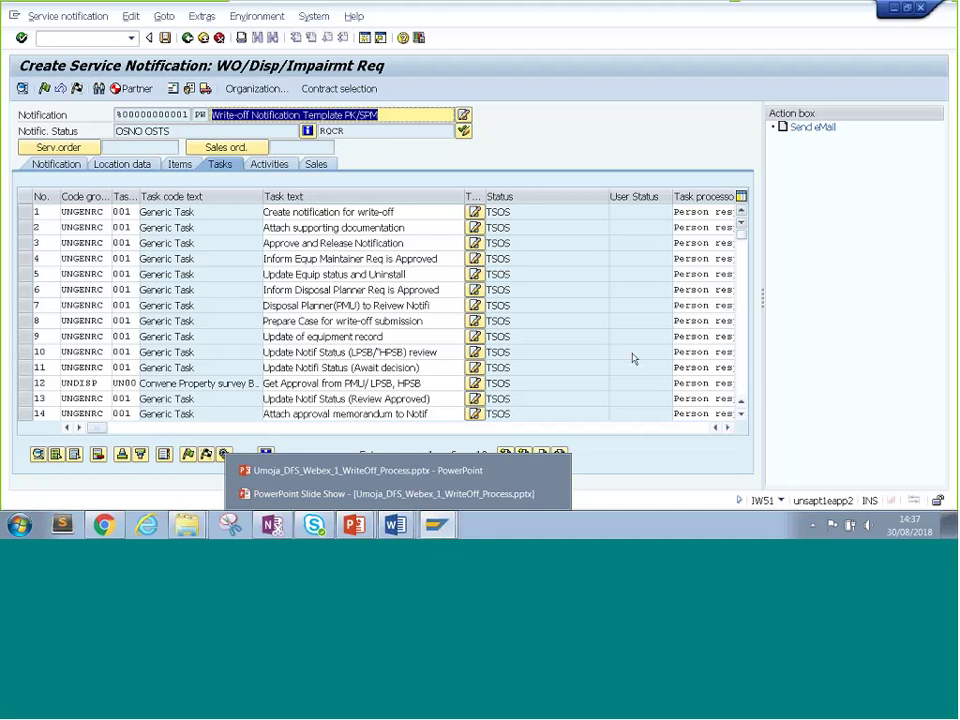
Delete task 16, "Derecognize Aasset by Fixed Asset User", from the task list and confirm the deletion.
left_click(742, 420)
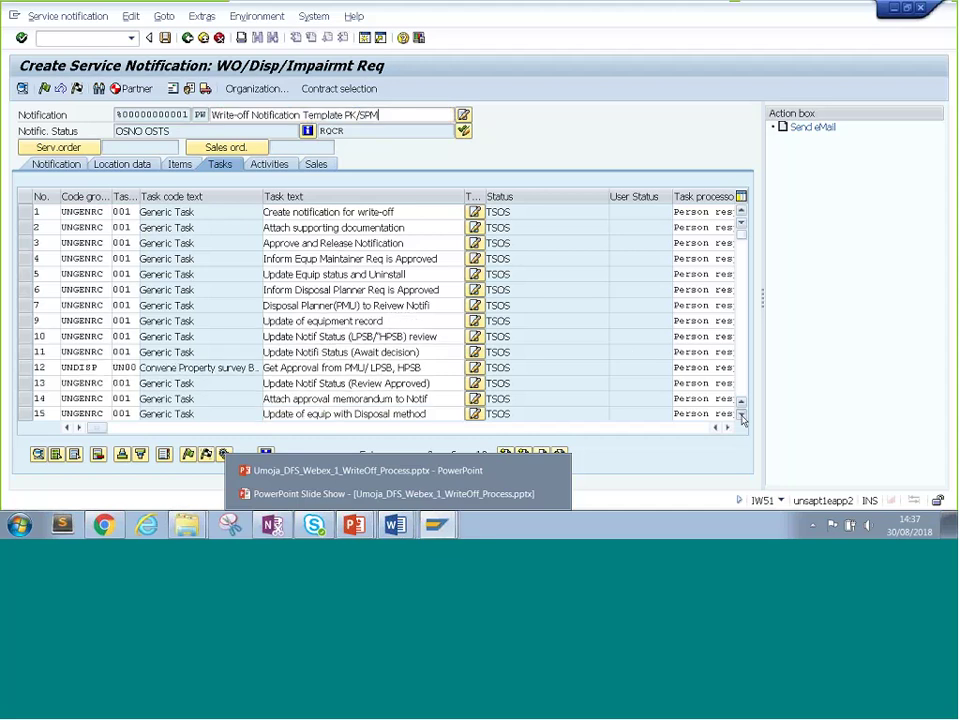
left_click(742, 420)
left_click(742, 420)
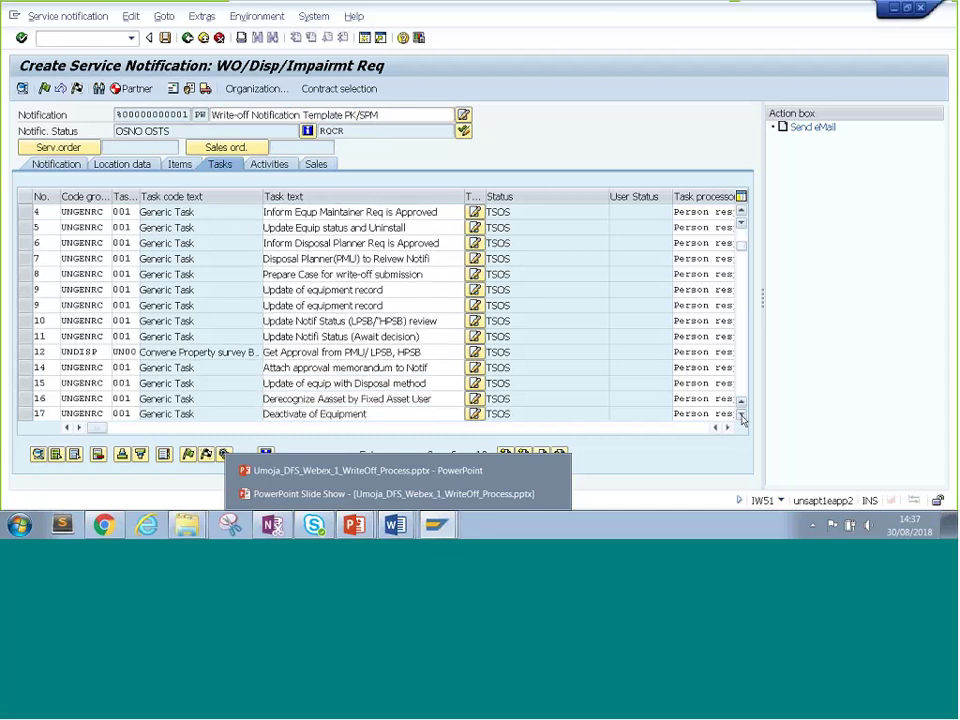
left_click(742, 420)
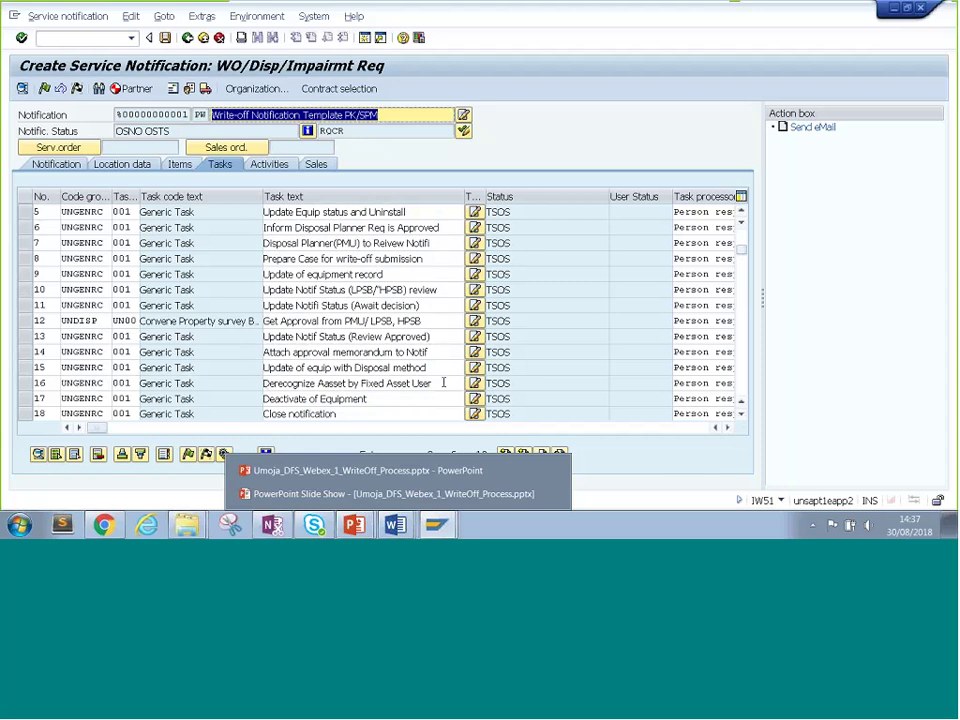
left_click_drag(443, 382, 282, 384)
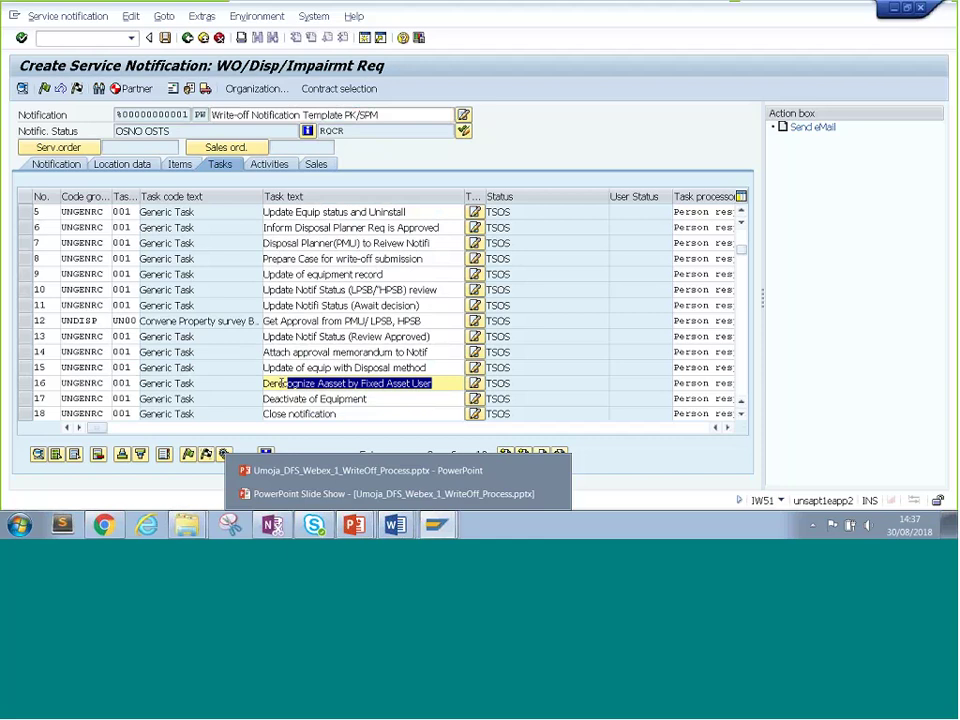
left_click(435, 386)
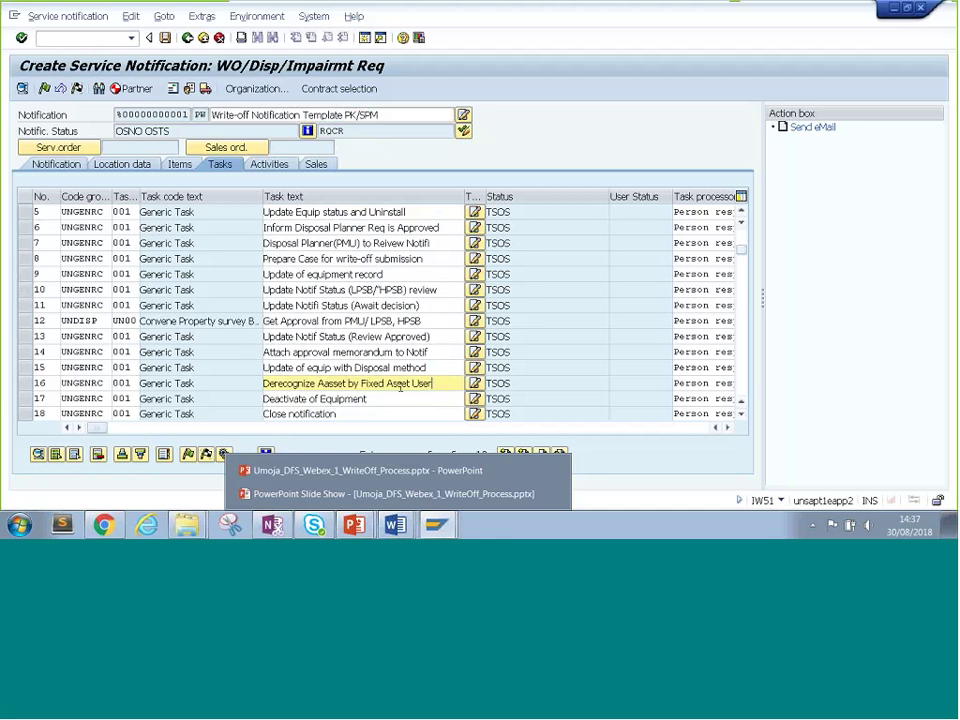
left_click(24, 385)
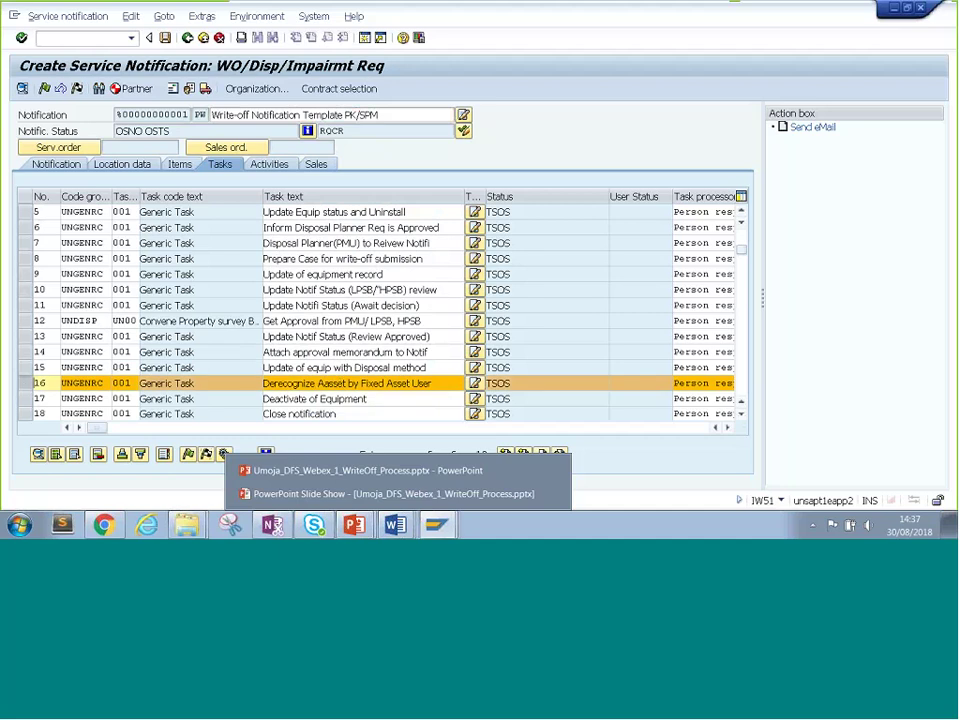
left_click(98, 455)
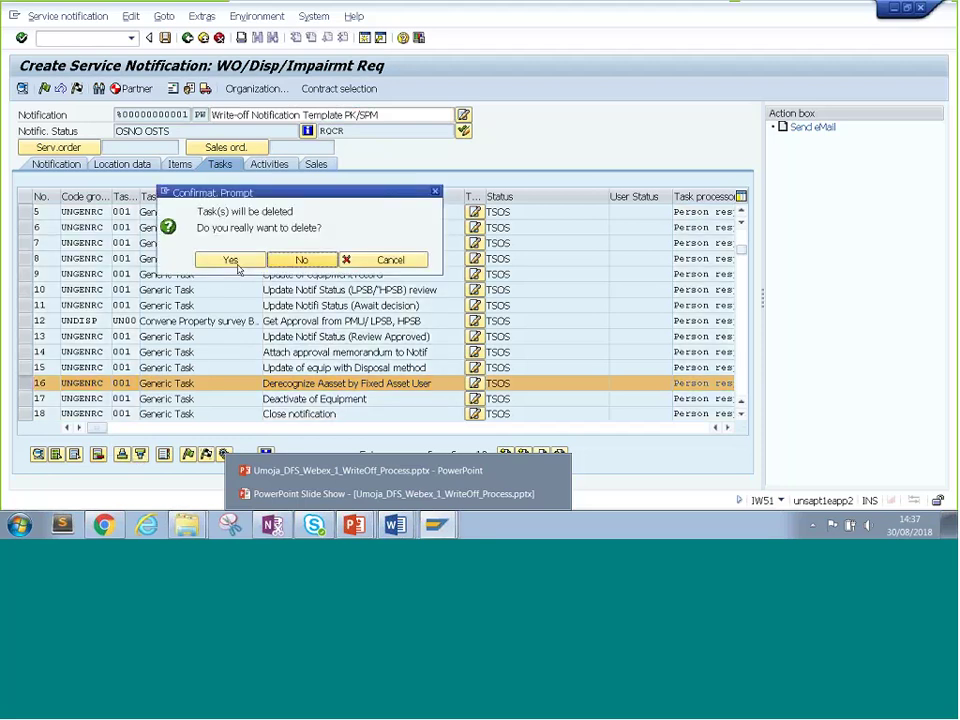
left_click(230, 260)
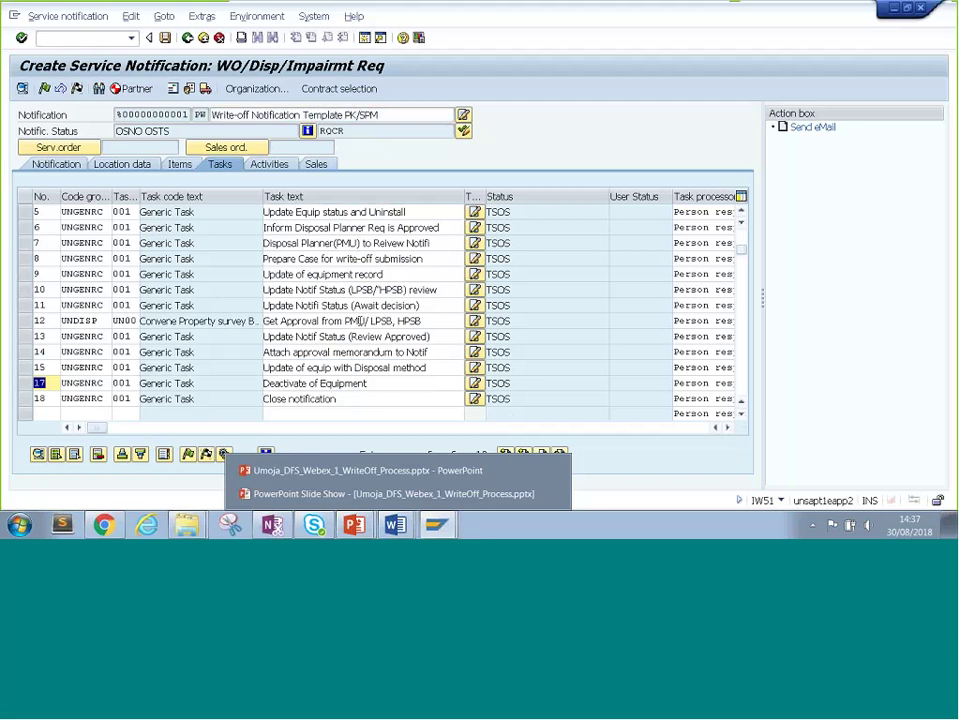
left_click(272, 410)
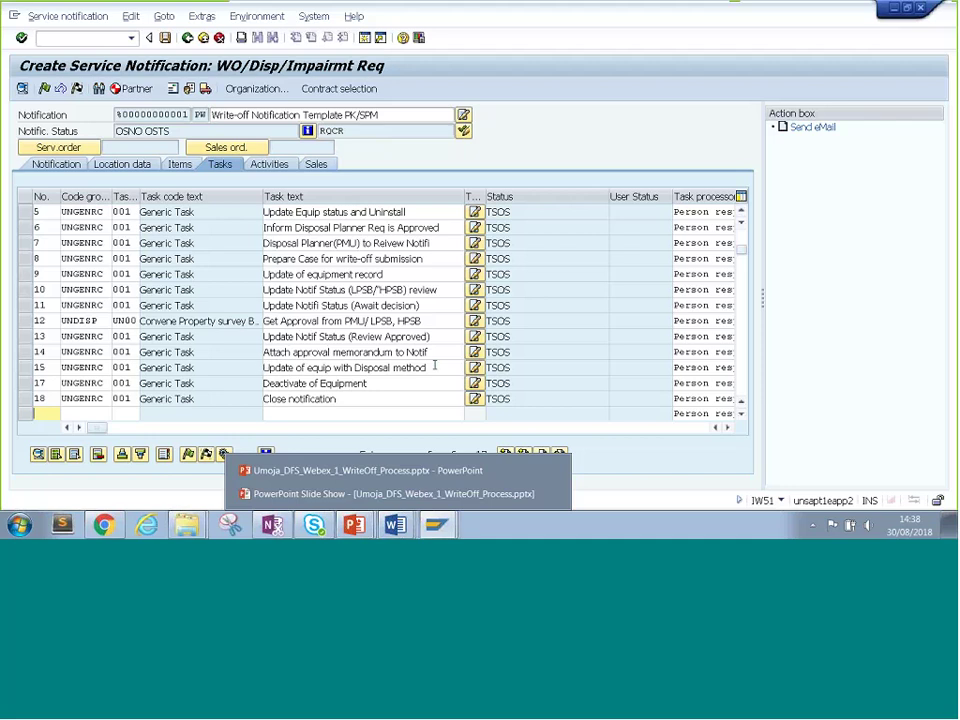
left_click_drag(434, 366, 262, 367)
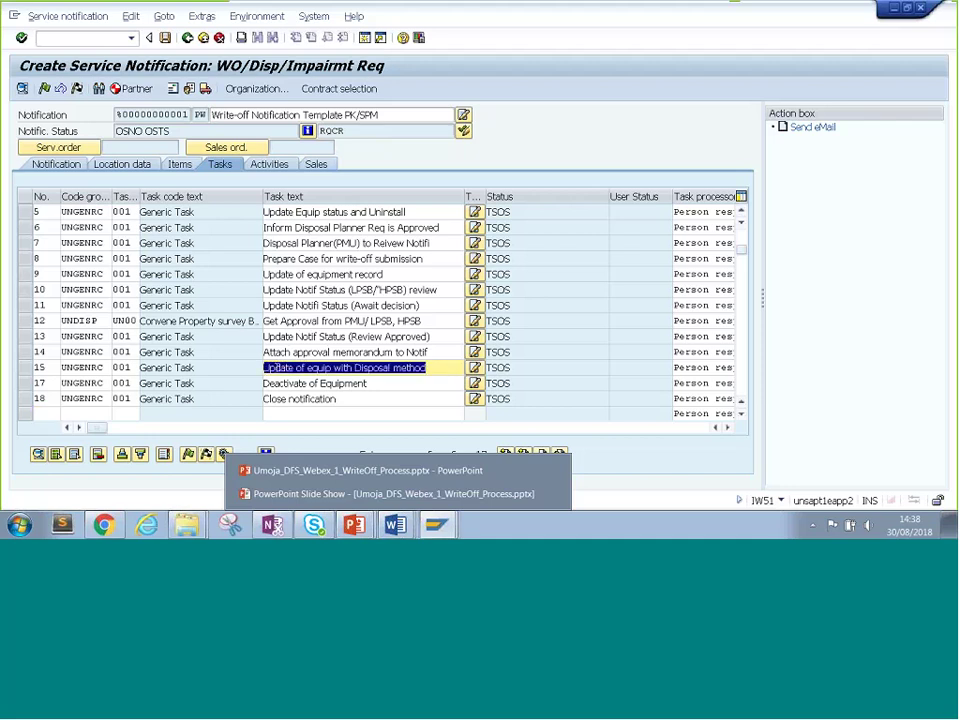
left_click_drag(367, 383, 285, 385)
left_click(302, 392)
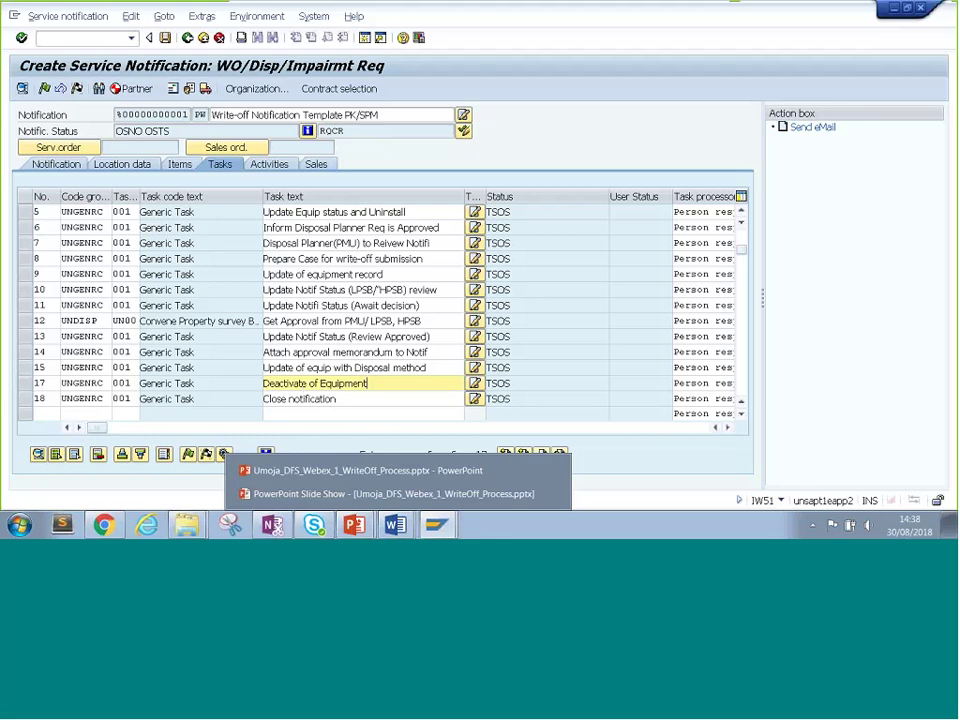
key("shift+Home")
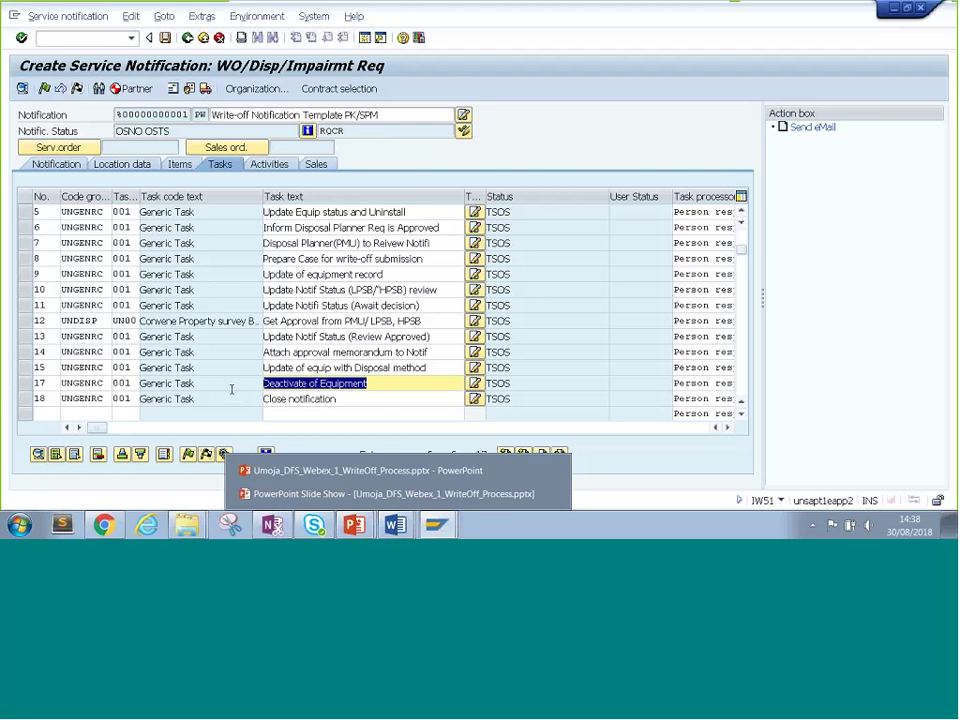
Add task 16 with code group UNGENRC, task code 001 and the text "Operational Disposal from the system".
left_click(49, 412)
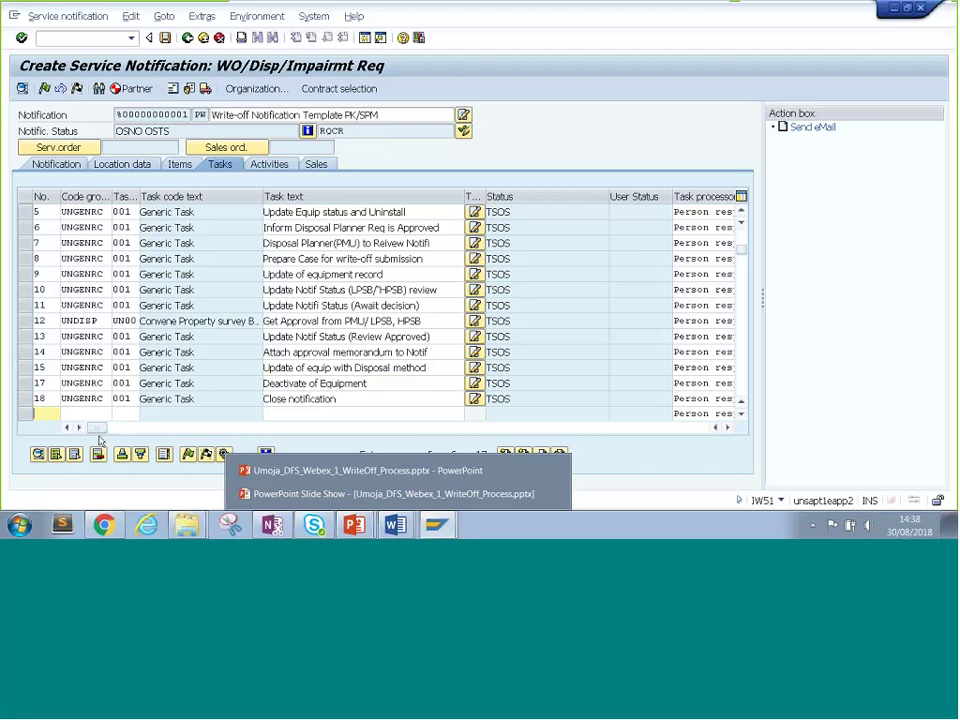
type("16")
key("Up")
key("Return")
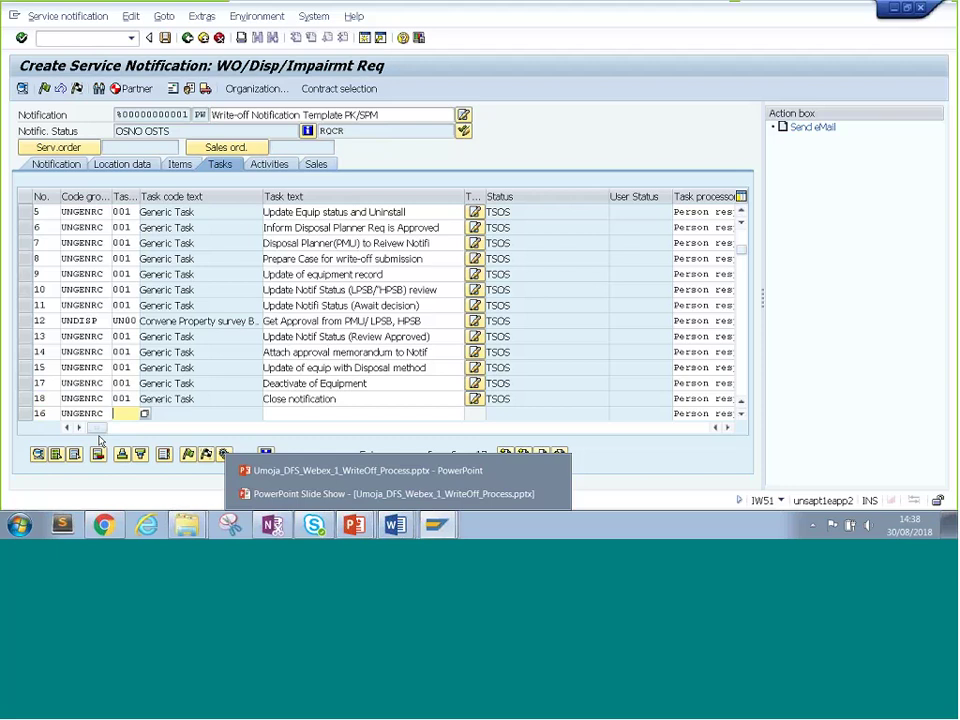
key("Return")
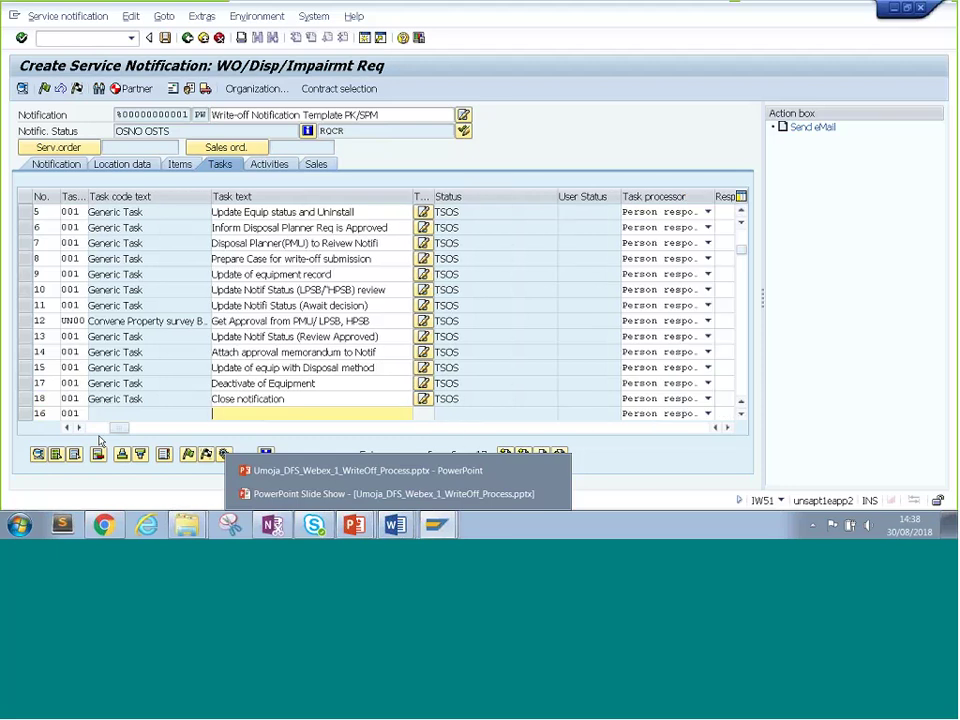
type("Oper")
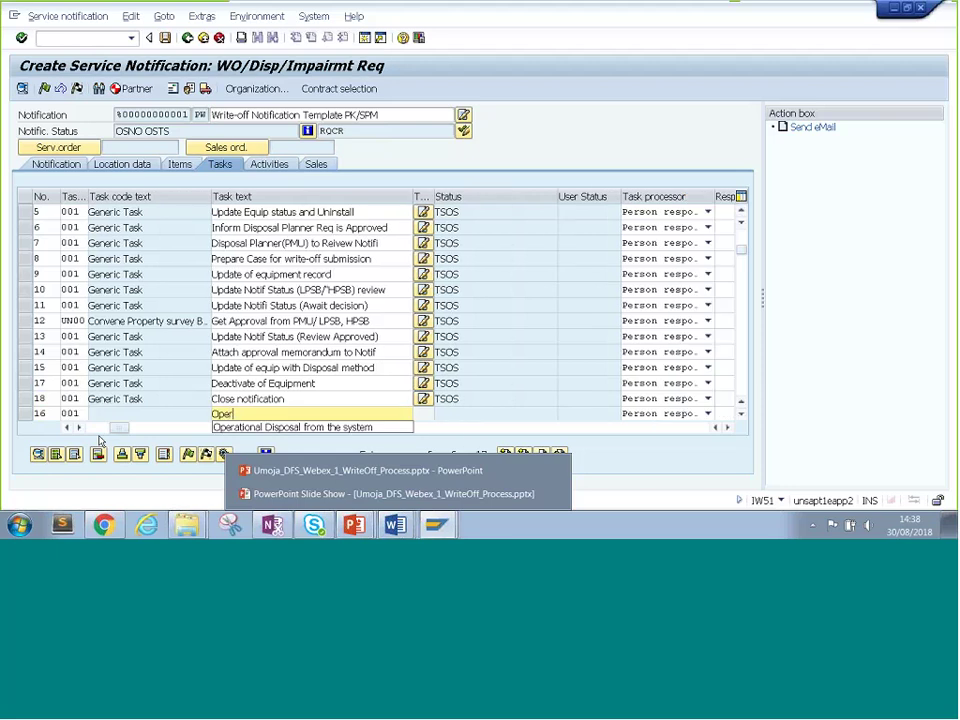
key("Tab")
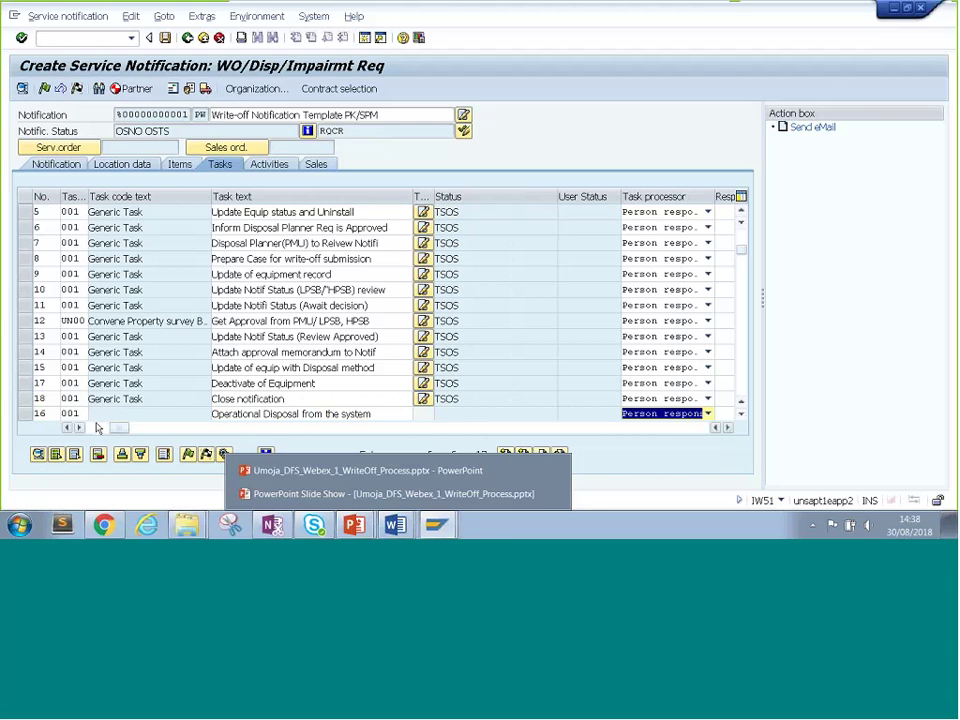
left_click_drag(212, 413, 372, 414)
left_click(66, 427)
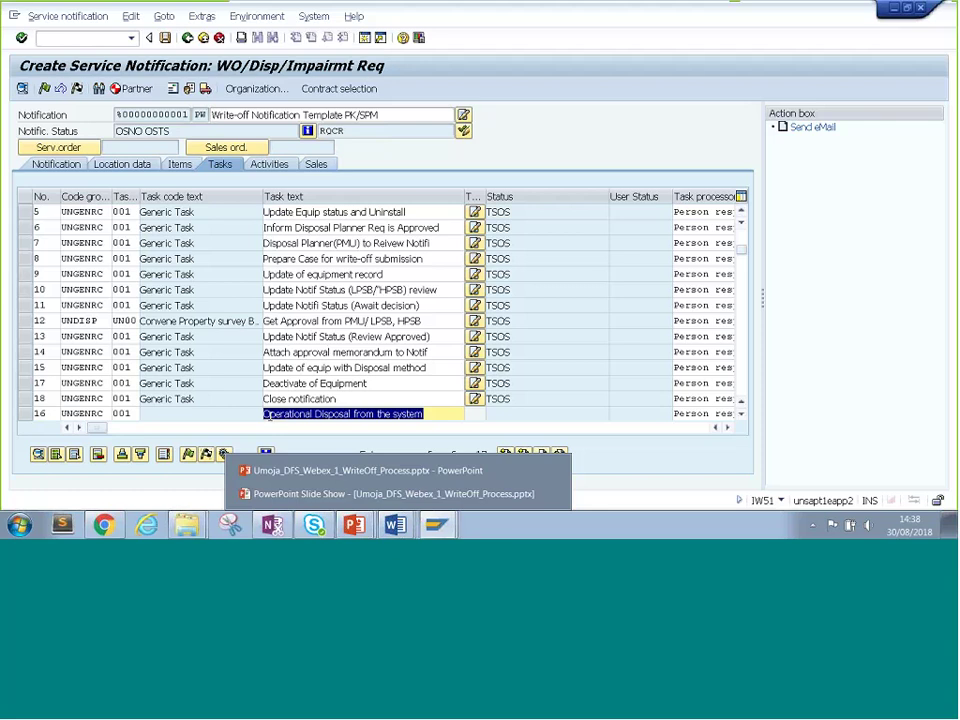
left_click(426, 414)
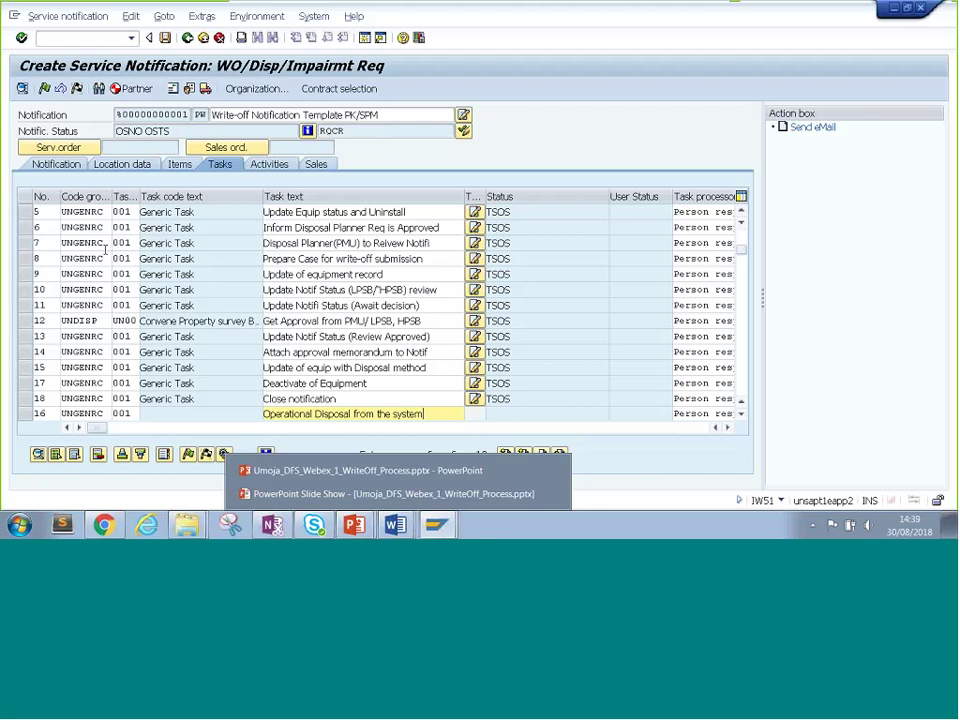
Confirm the new task 16 entry and sort the task list in ascending order by task number.
key("Return")
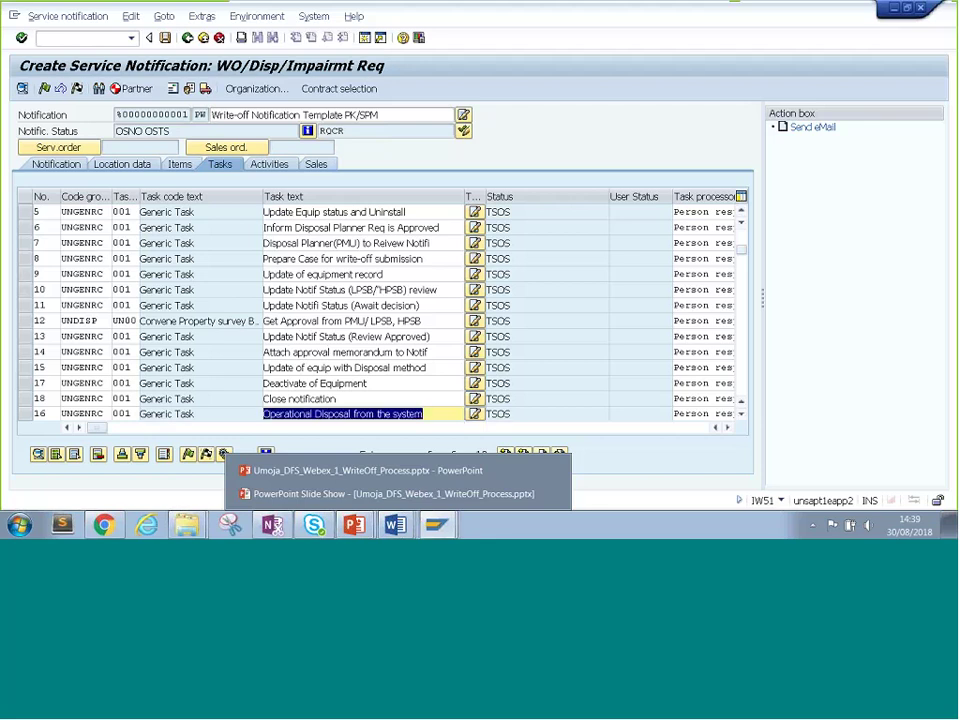
left_click(58, 207)
left_click(40, 289)
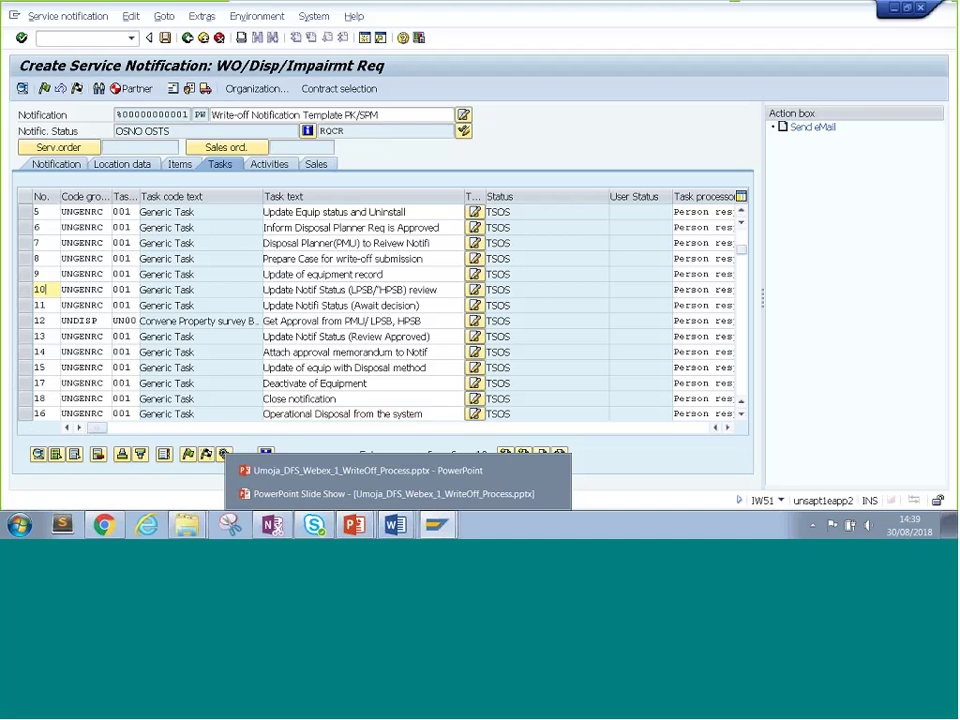
left_click(122, 456)
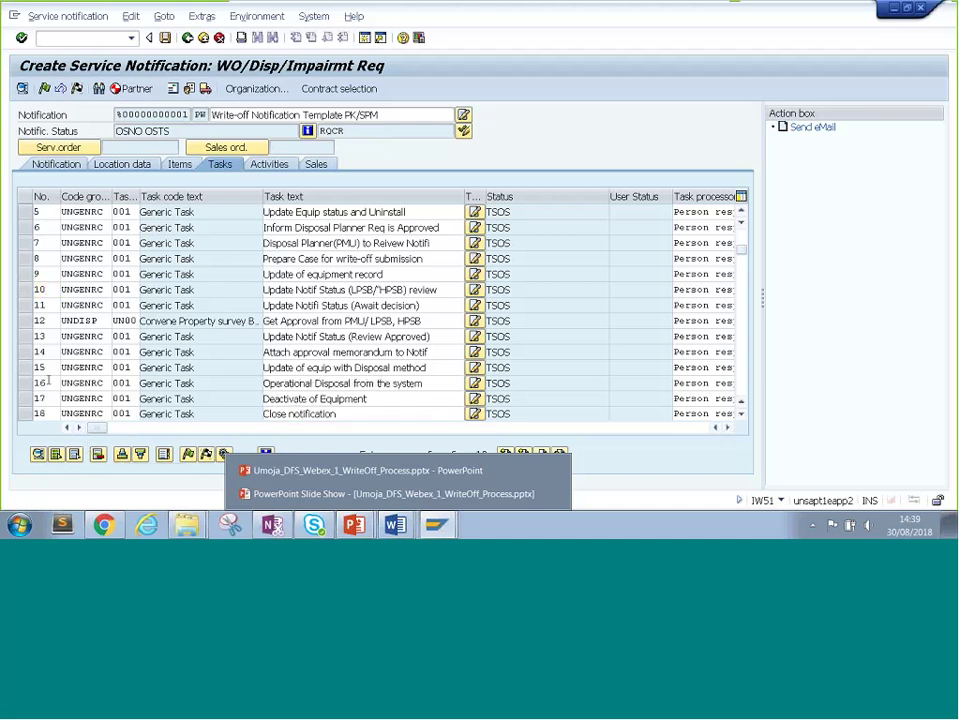
Check the wording of task 16 in the sorted task list and save the write-off notification.
left_click(38, 289)
left_click(376, 399)
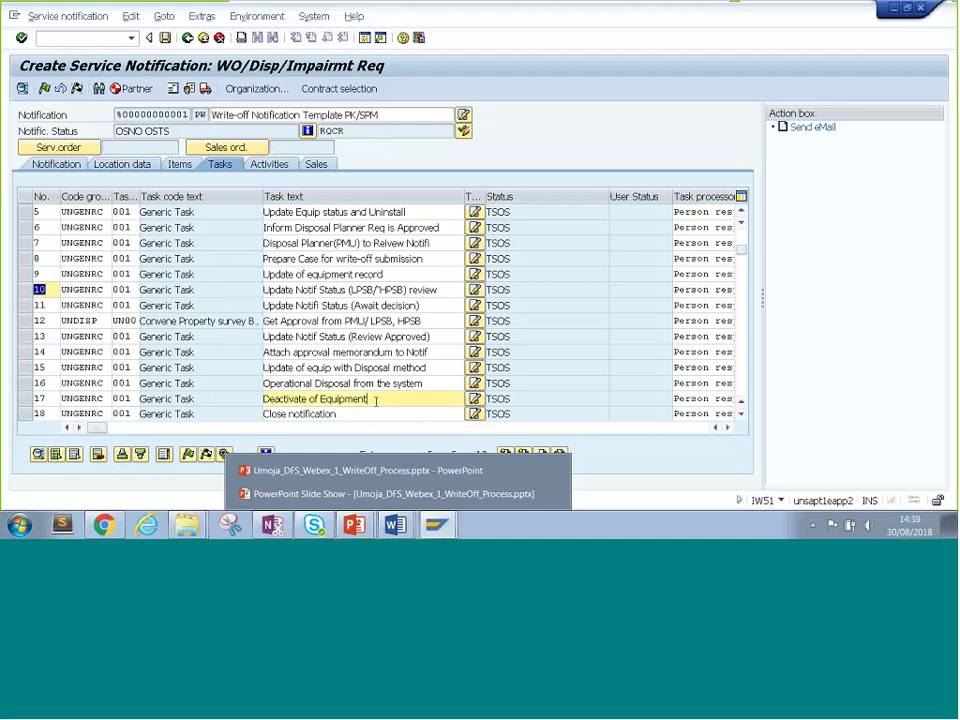
left_click(444, 384)
left_click_drag(444, 384, 255, 393)
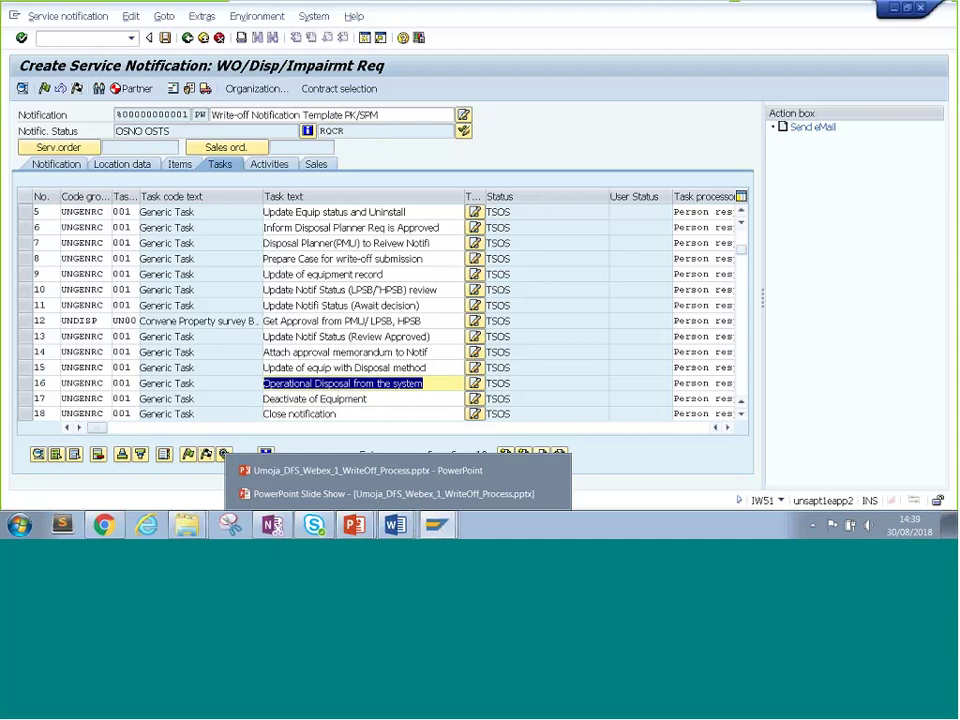
left_click(307, 383)
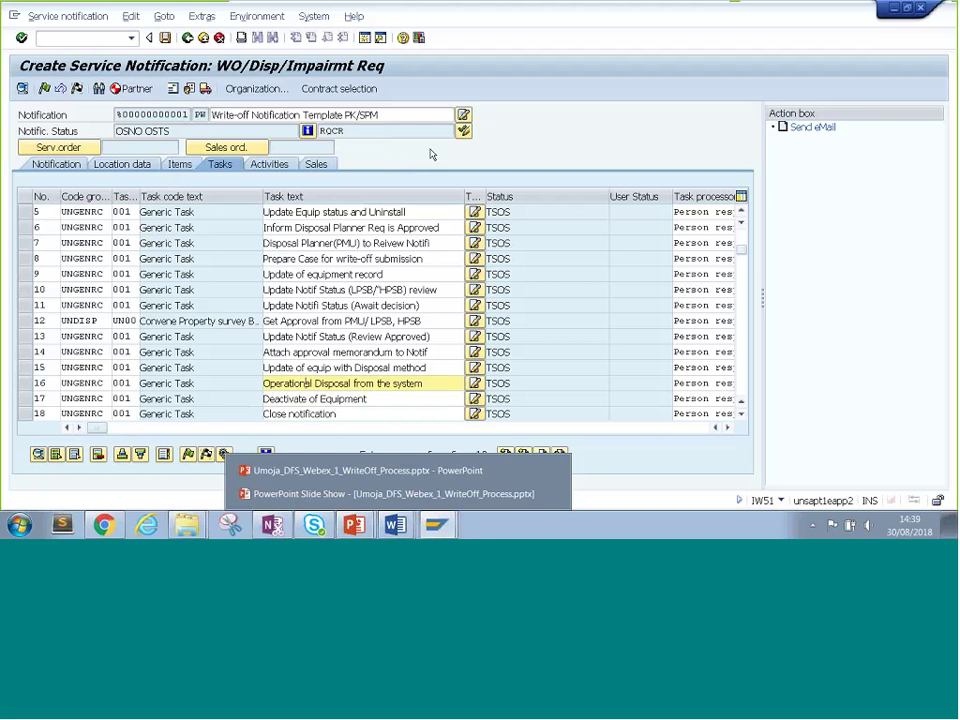
left_click(165, 39)
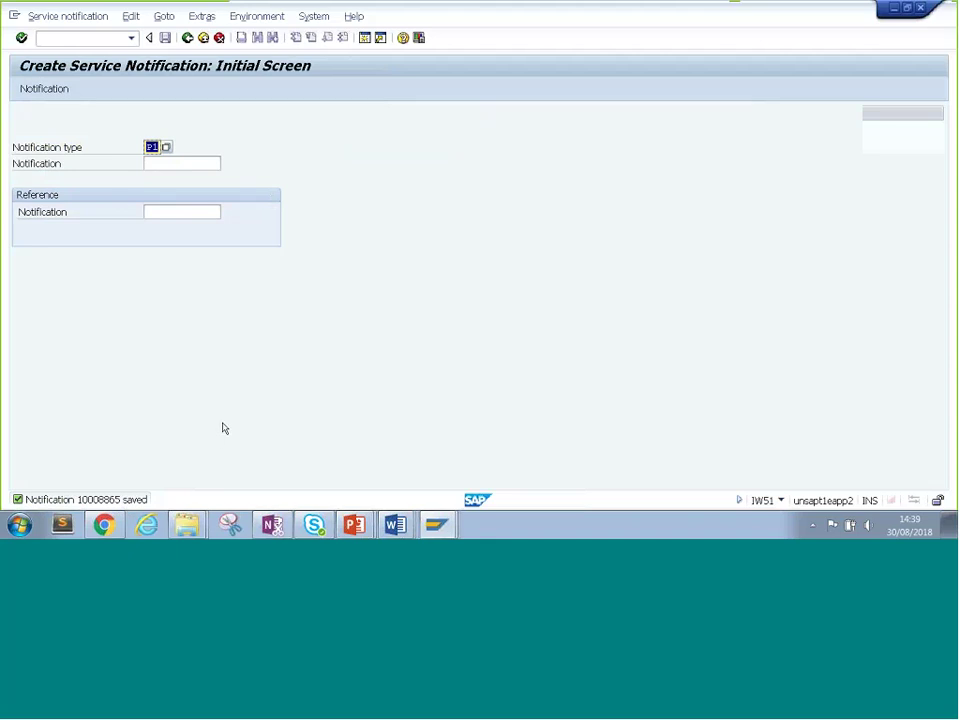
Switch to the PowerPoint slide show, reveal the Tasks bullet and highlight "NOT required can be deleted".
key("alt+Tab")
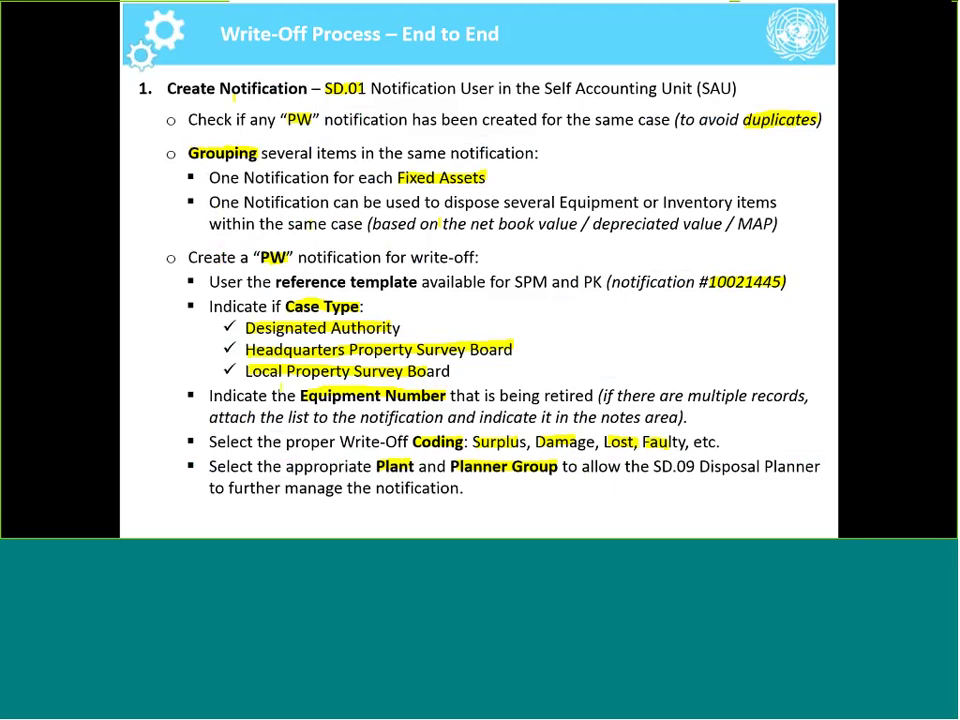
left_click(160, 382)
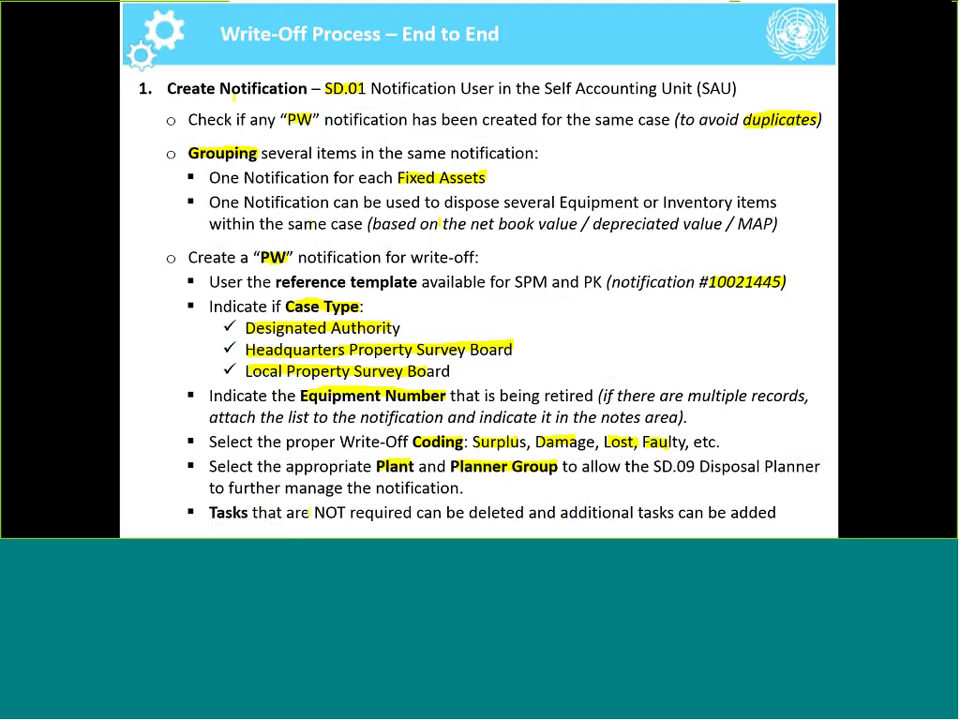
left_click_drag(313, 512, 511, 512)
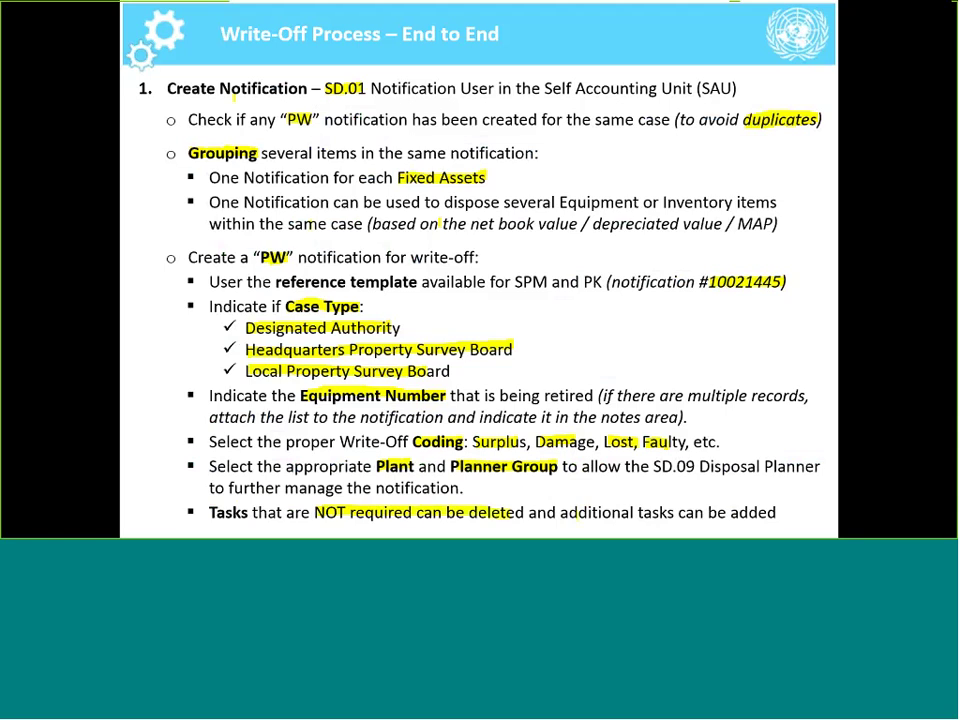
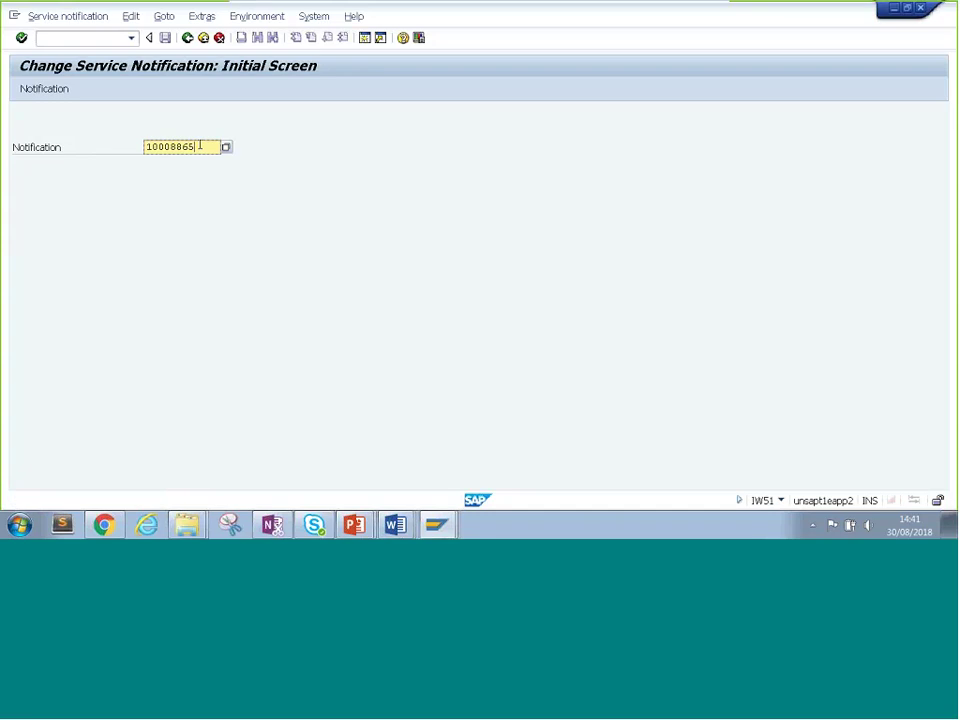
Open notification 10008865 for changing and launch Records Management Plant Maintenance for its service notification object.
key("Return")
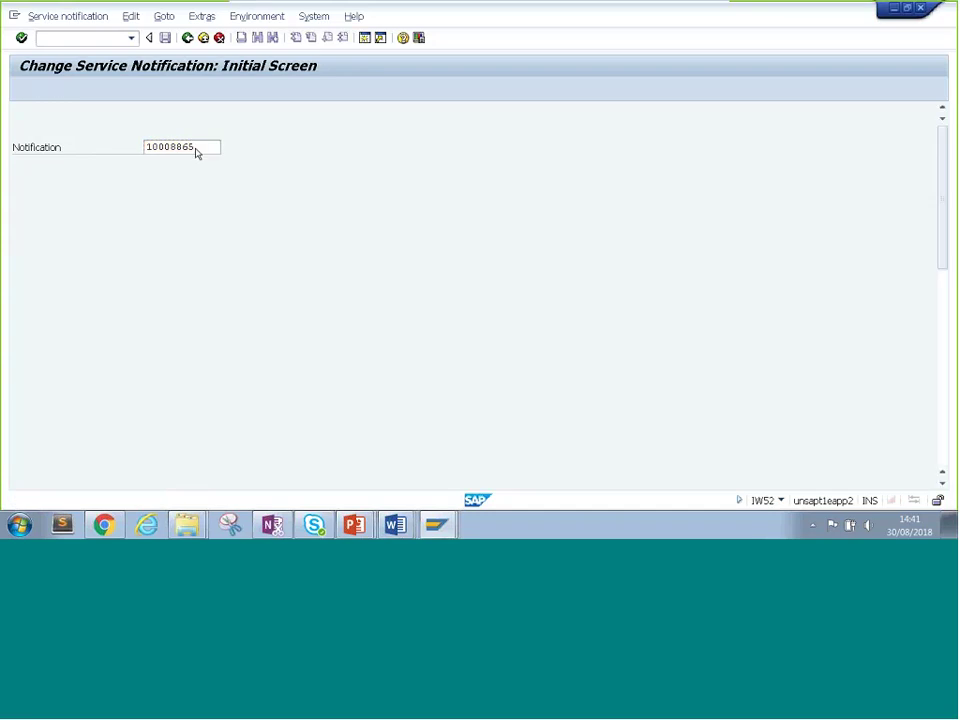
key("Return")
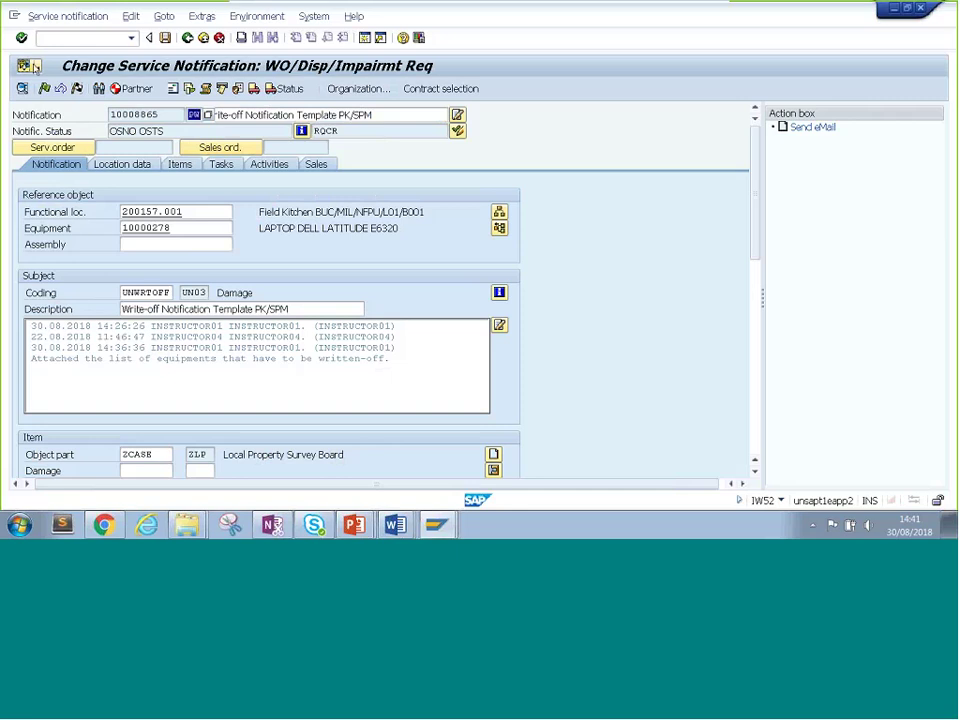
left_click(37, 66)
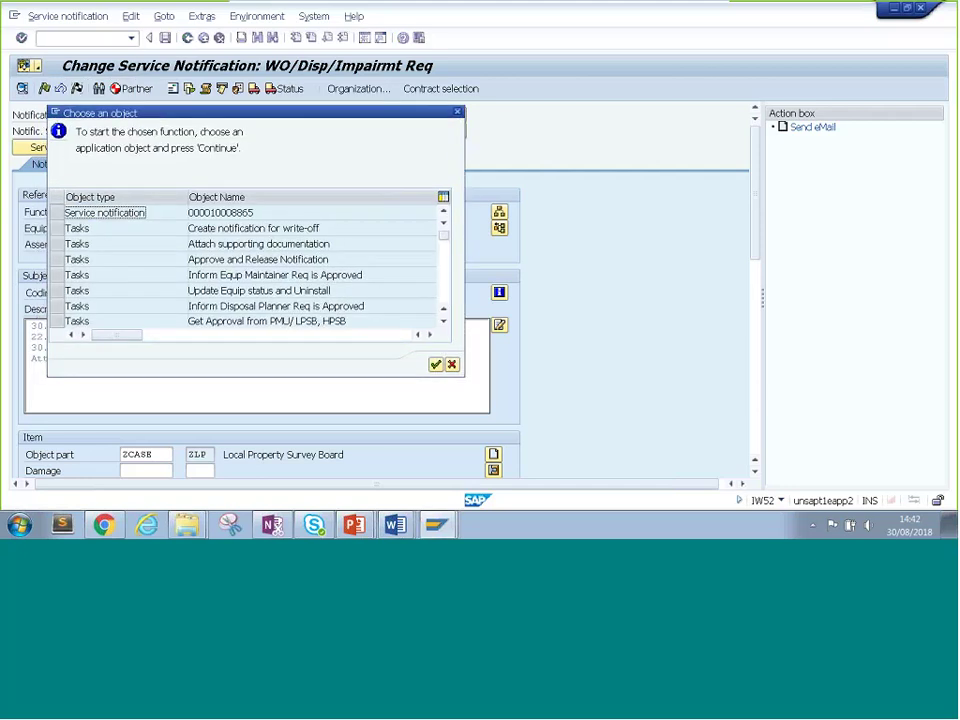
left_click(100, 213)
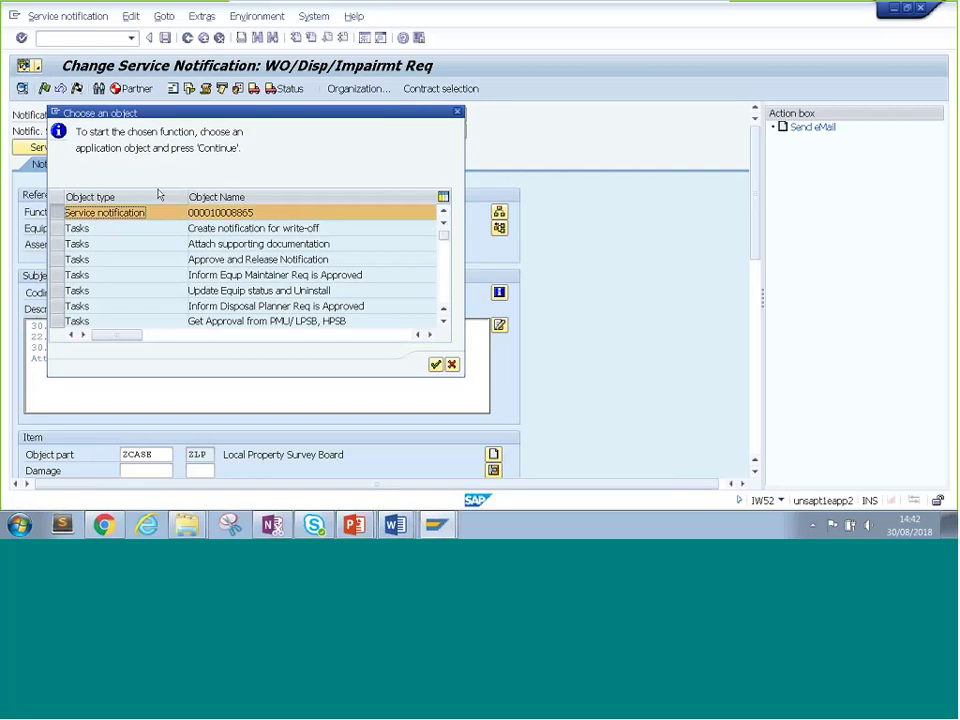
left_click(436, 365)
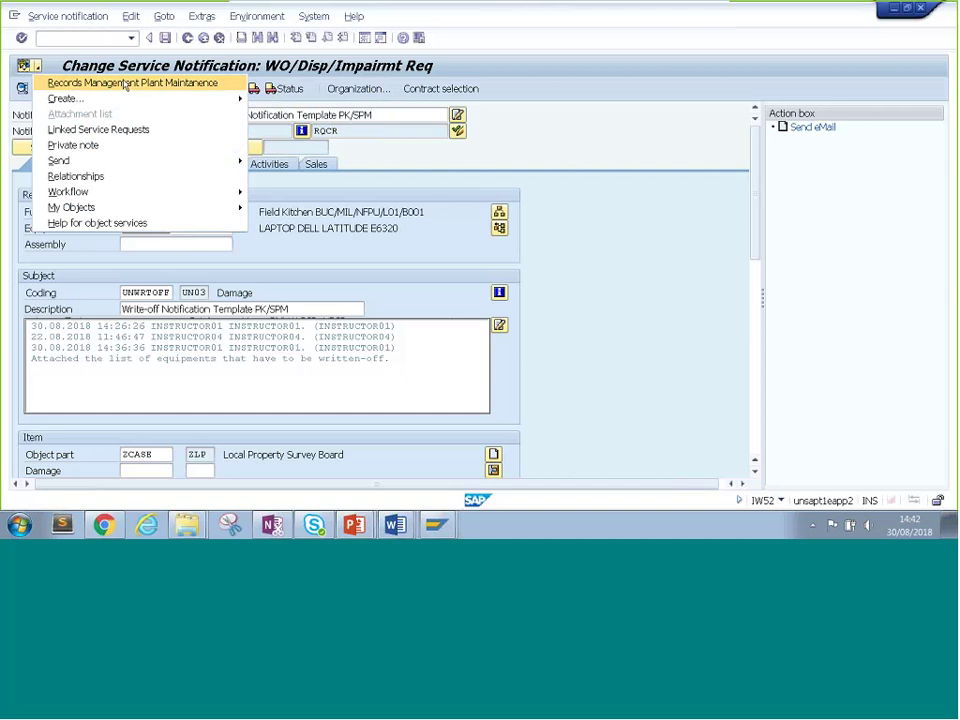
left_click(125, 86)
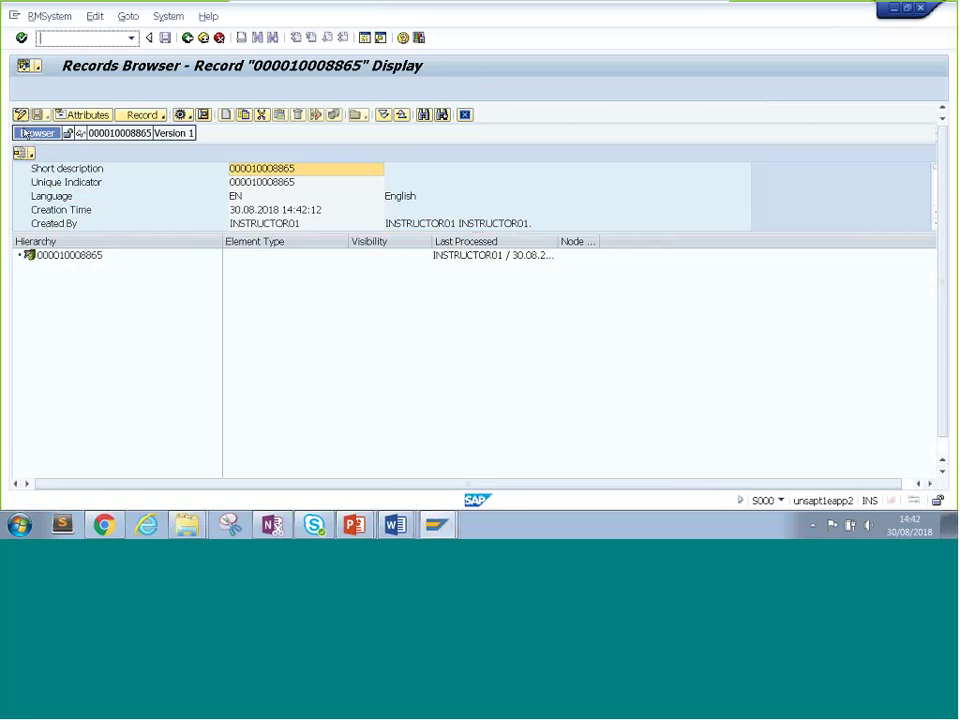
Expand the record in edit mode and select the document node inside the Write Off & Disposal Approvals folder.
left_click(19, 255)
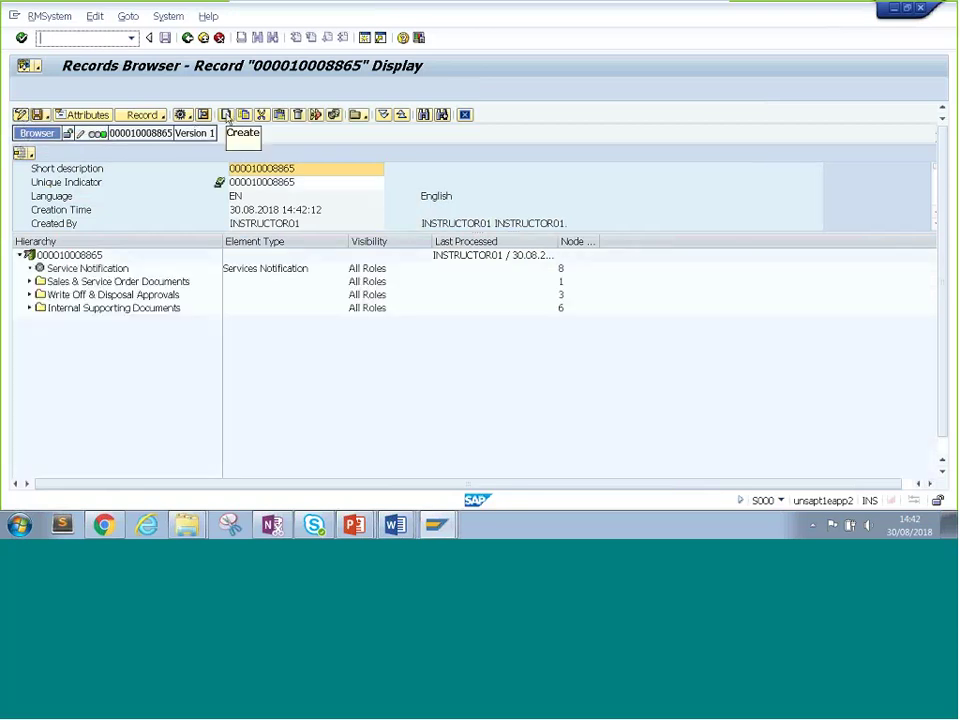
left_click(227, 117)
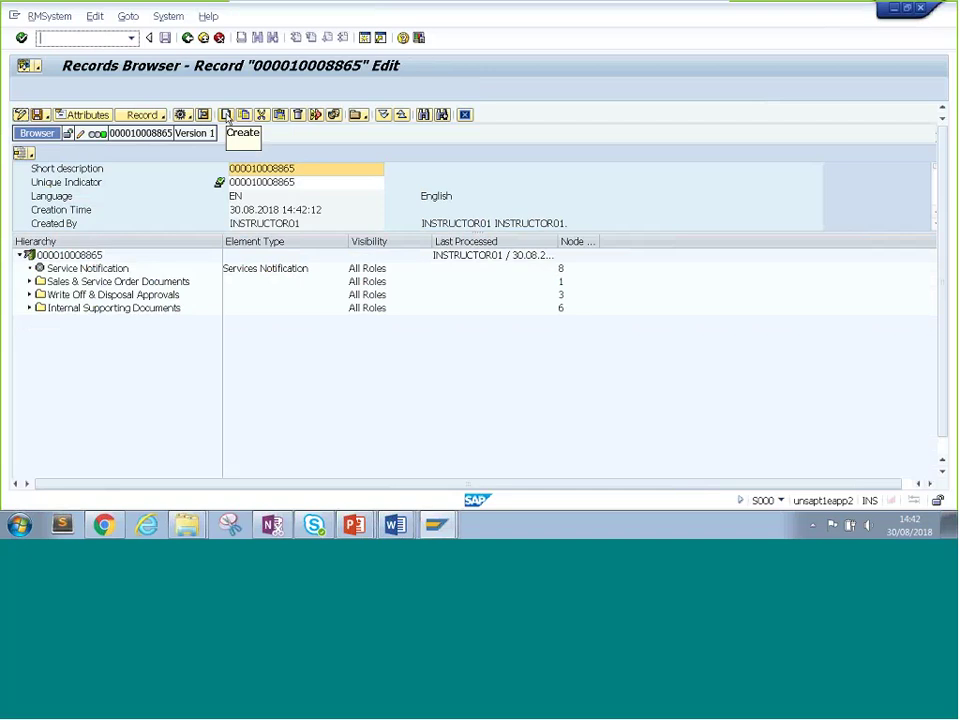
left_click(30, 295)
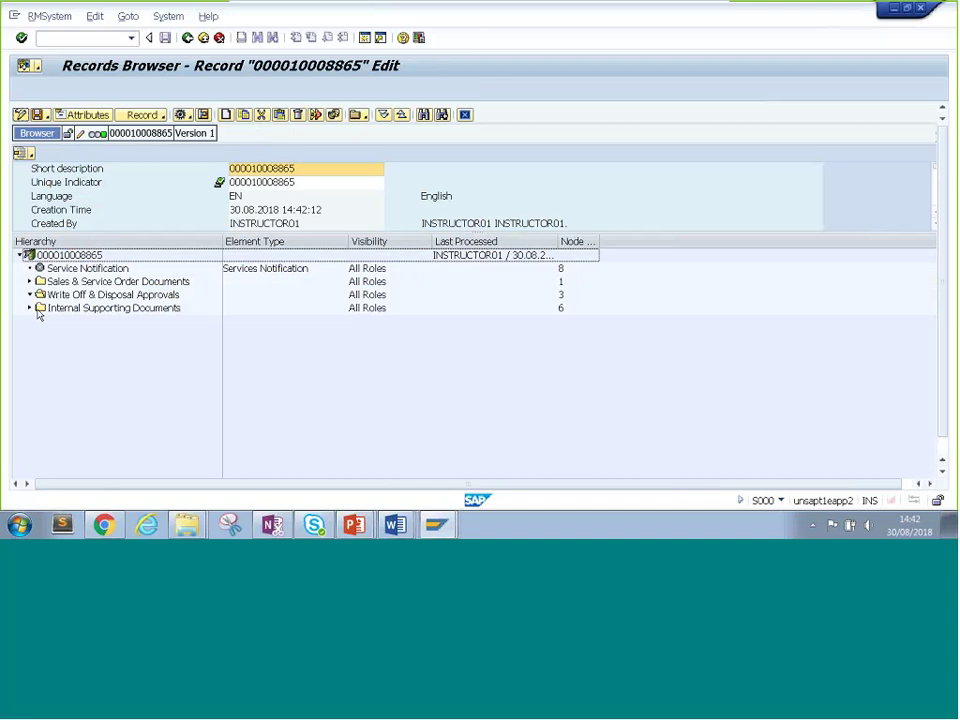
left_click(89, 297)
left_click(123, 309)
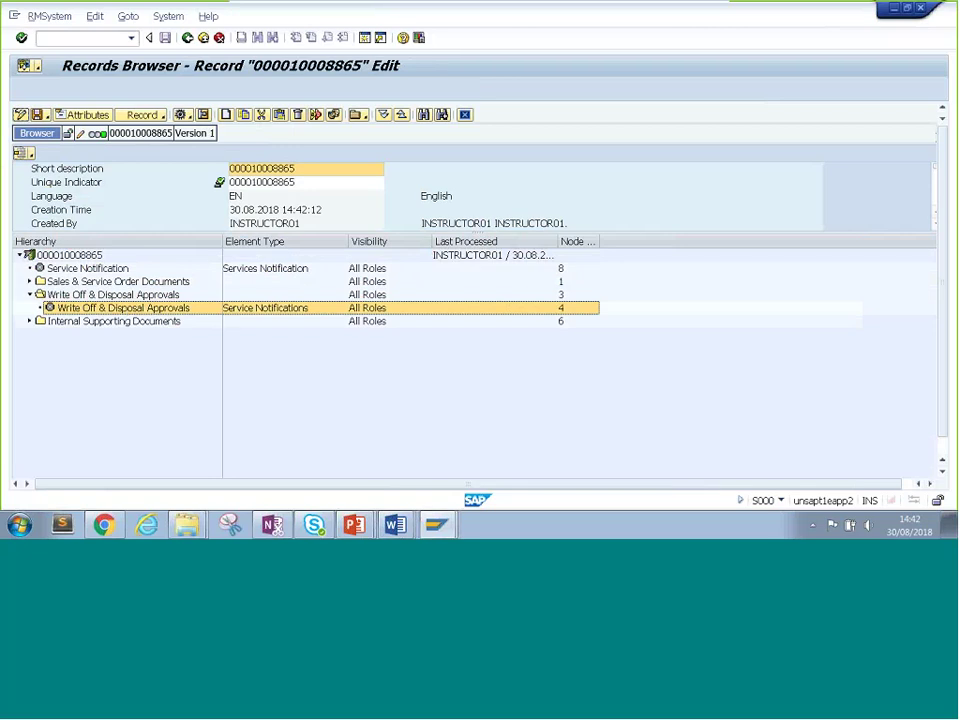
Start creating a new document under the Write Off & Disposal Approvals node with a file as its source.
left_click(226, 114)
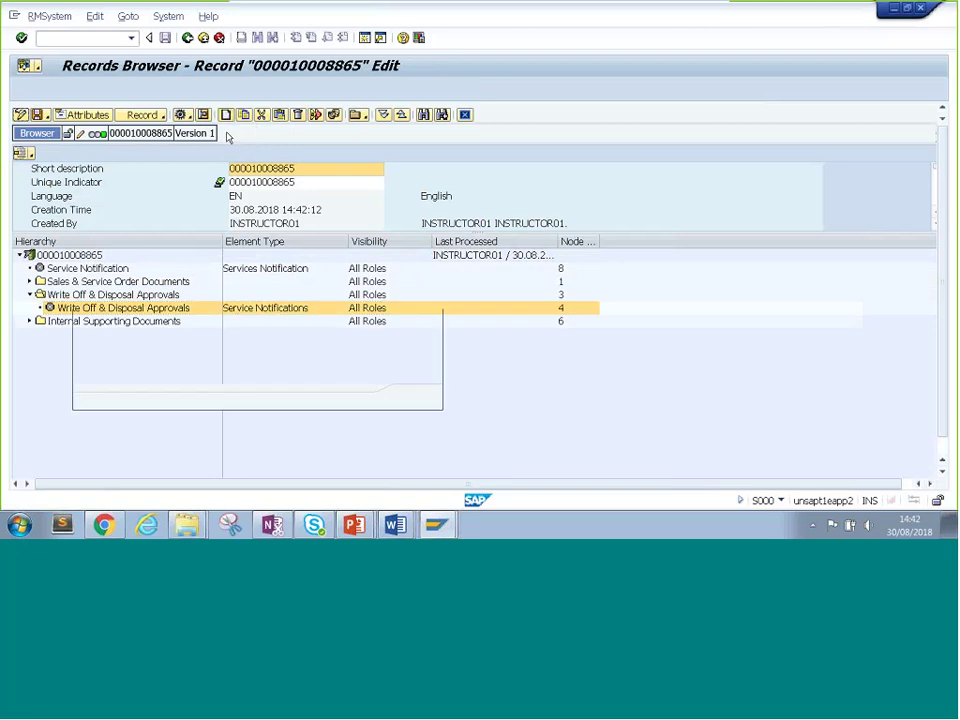
key("Return")
left_click(252, 294)
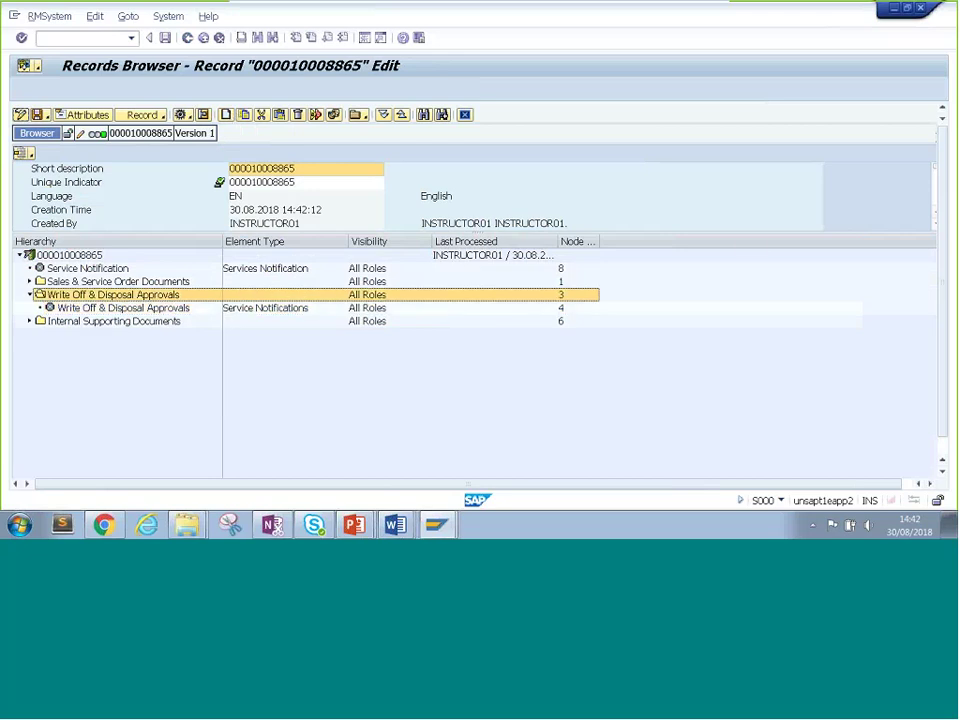
double_click(107, 304)
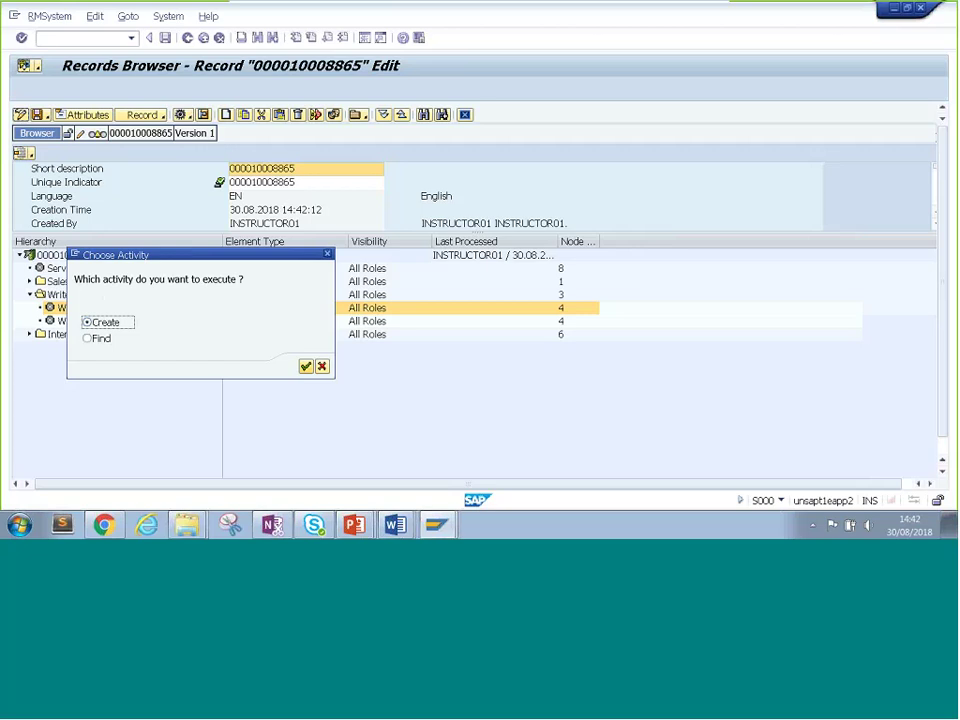
key("Return")
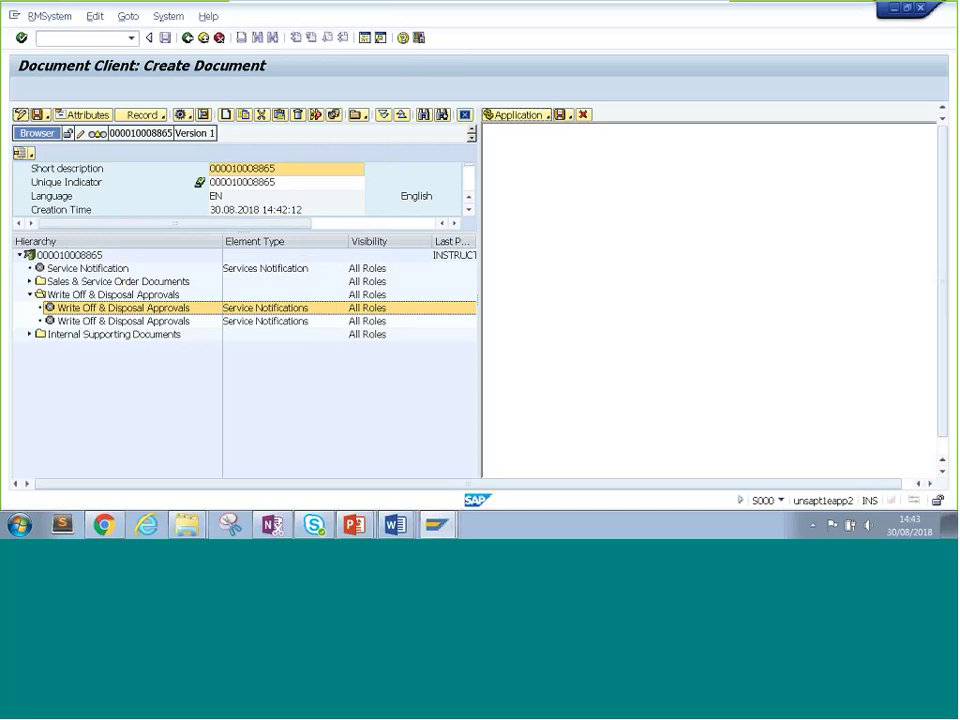
left_click(546, 116)
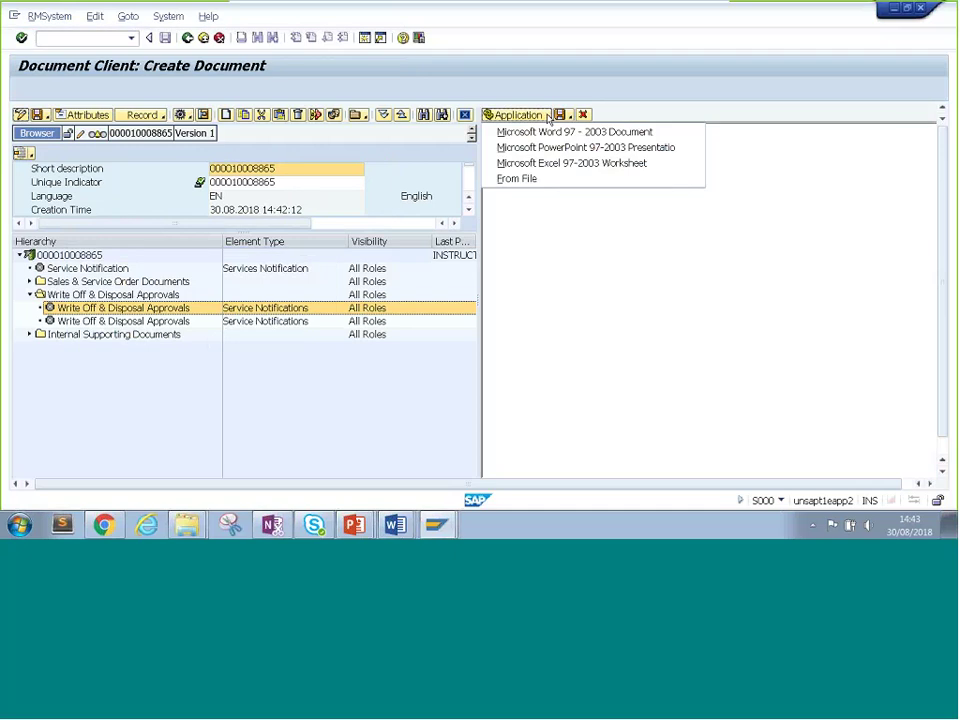
left_click(539, 182)
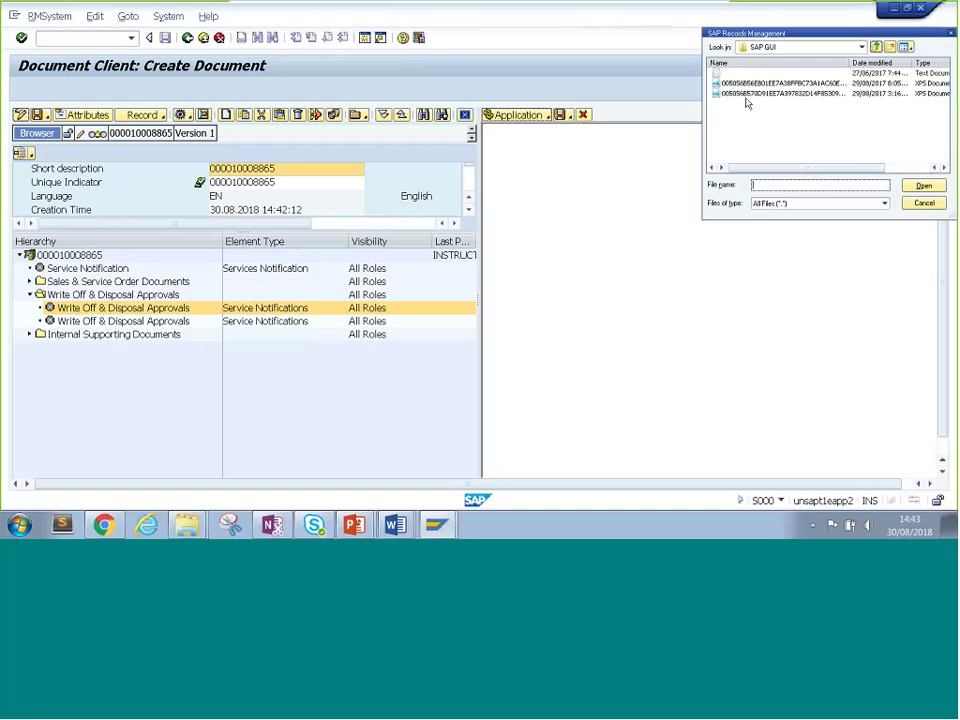
Browse the available file locations, cancel the file selection and return to the notification without saving the record.
left_click(806, 48)
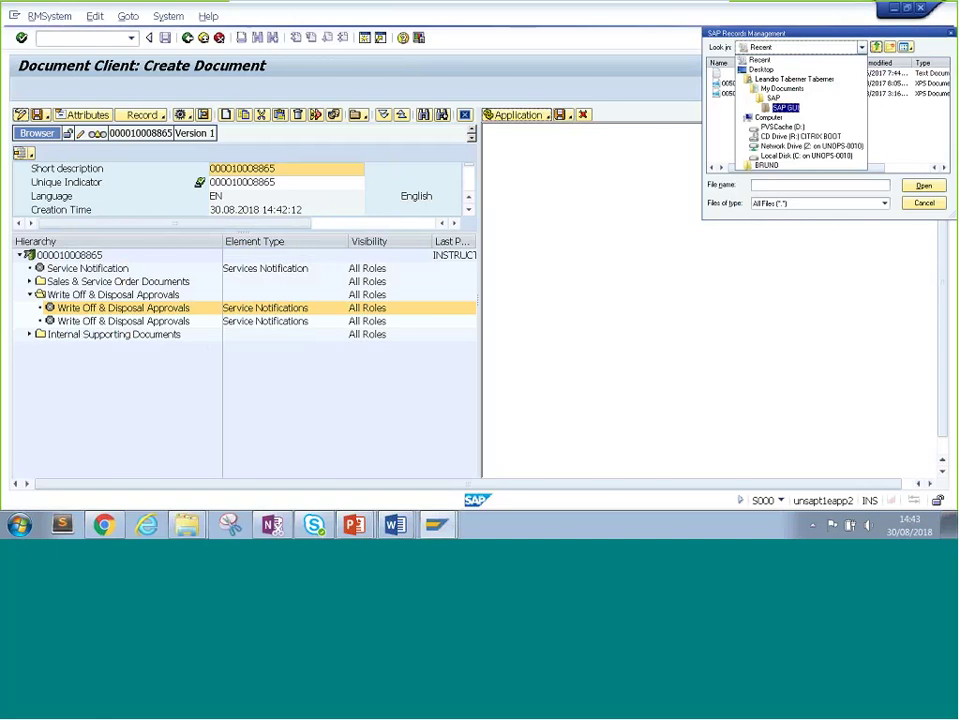
key("Down")
key("Down")
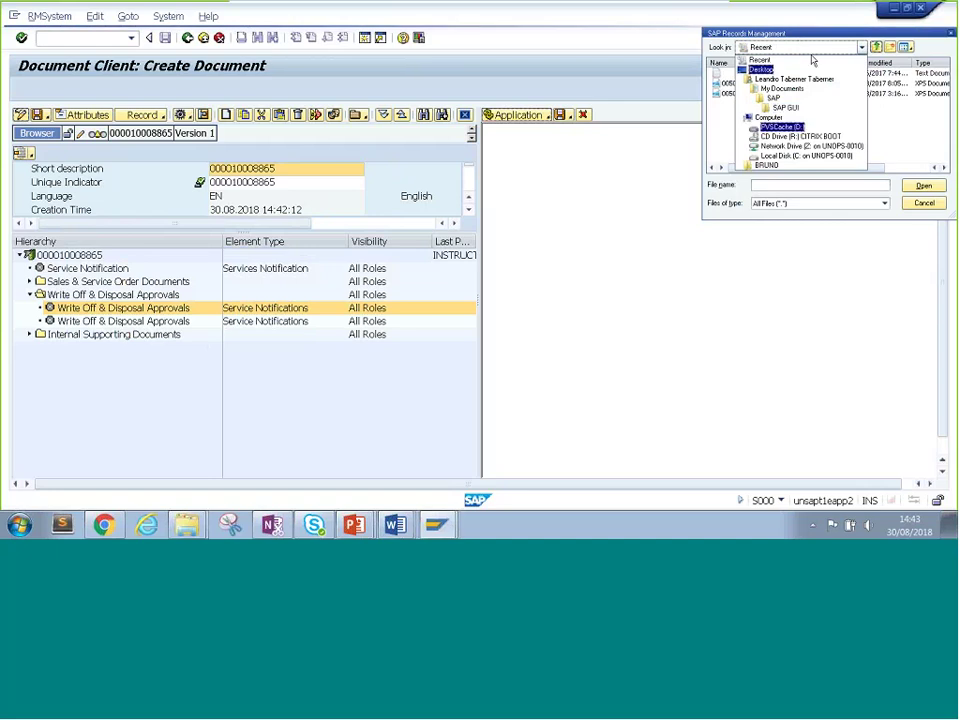
left_click(925, 206)
left_click(925, 206)
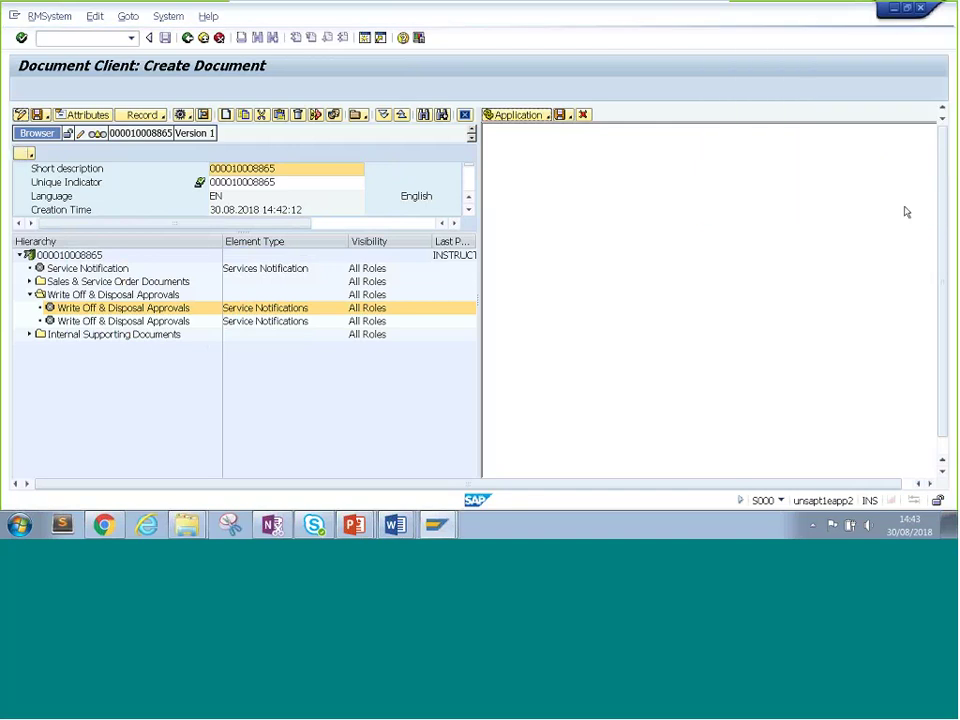
left_click(187, 38)
left_click(187, 38)
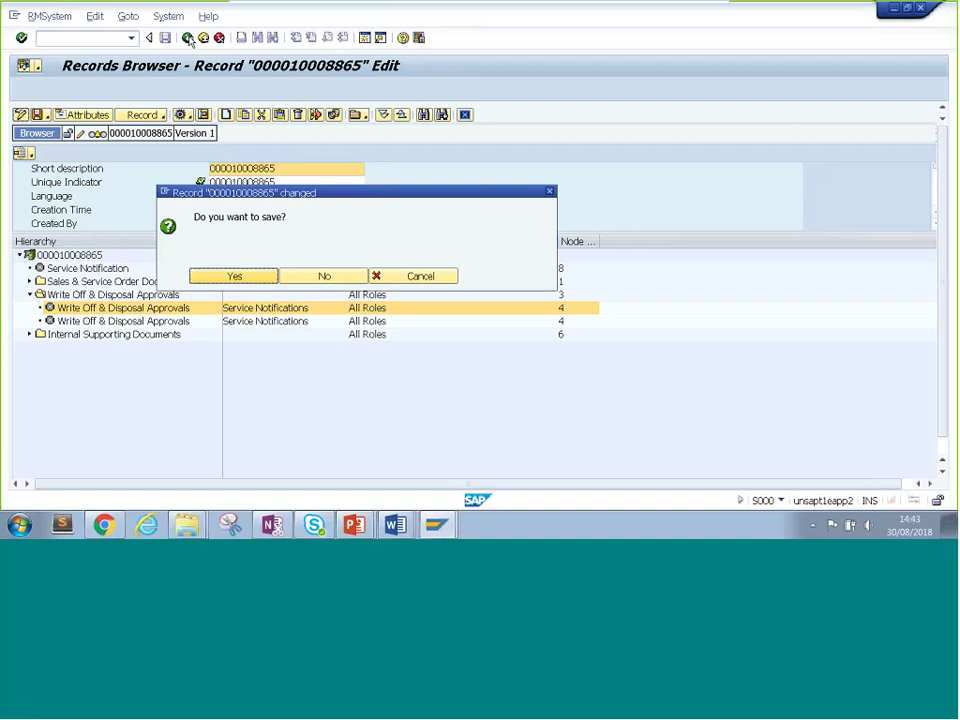
left_click(287, 278)
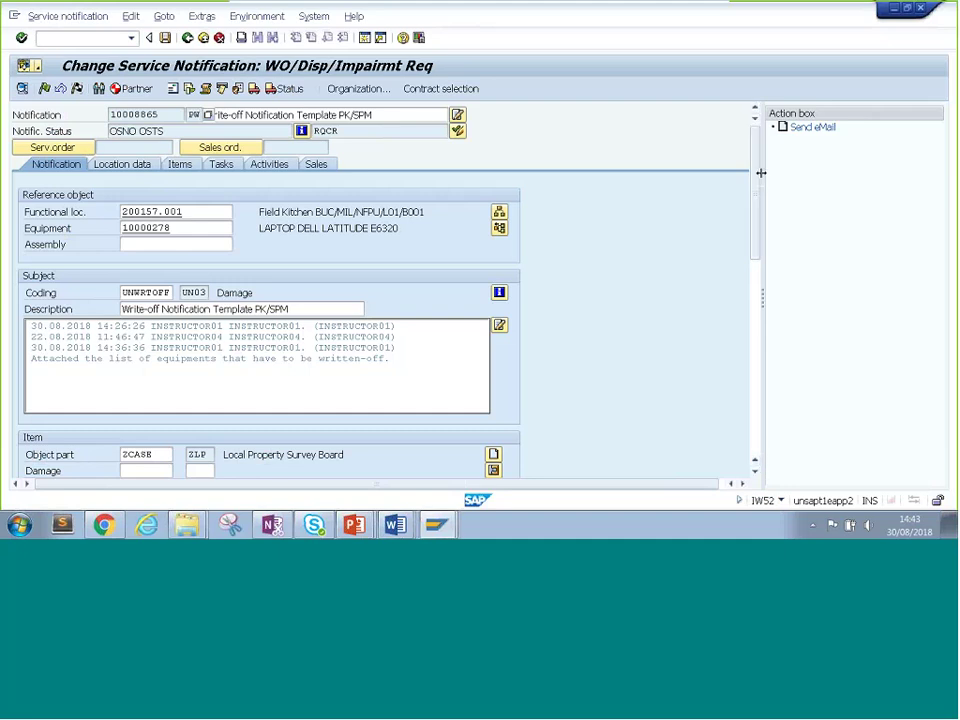
Start an e-mail from the notification's action box and enter the message text "Please review and approve the related notification".
left_click(815, 130)
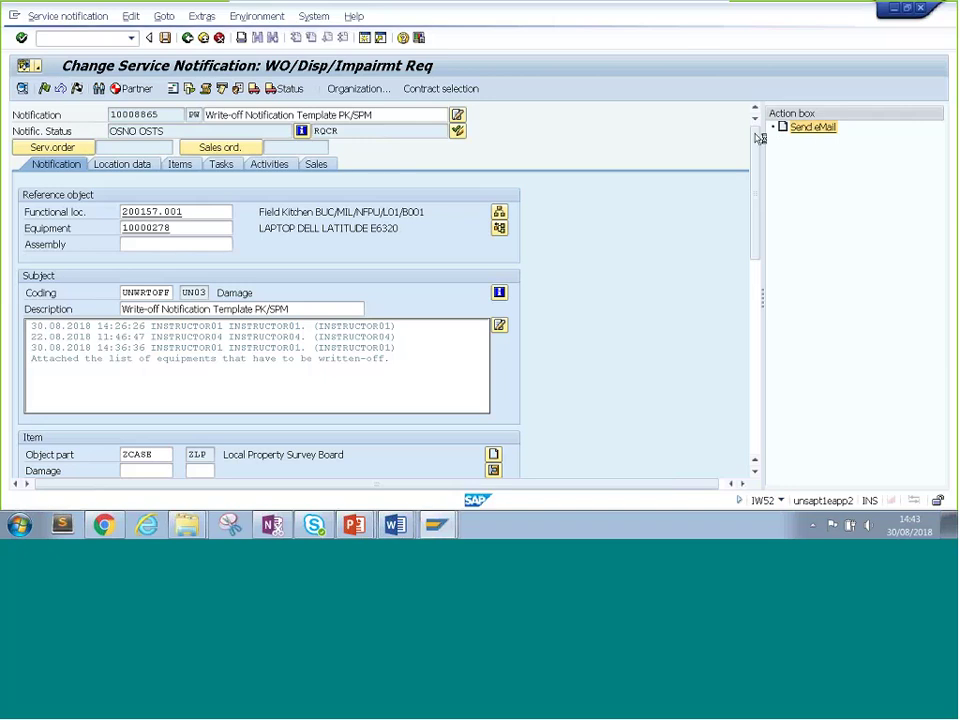
mouse_move(801, 130)
left_mouse_down()
mouse_move(787, 166)
mouse_move(784, 149)
mouse_move(819, 137)
mouse_move(807, 130)
mouse_move(820, 133)
left_mouse_up()
left_click(820, 133)
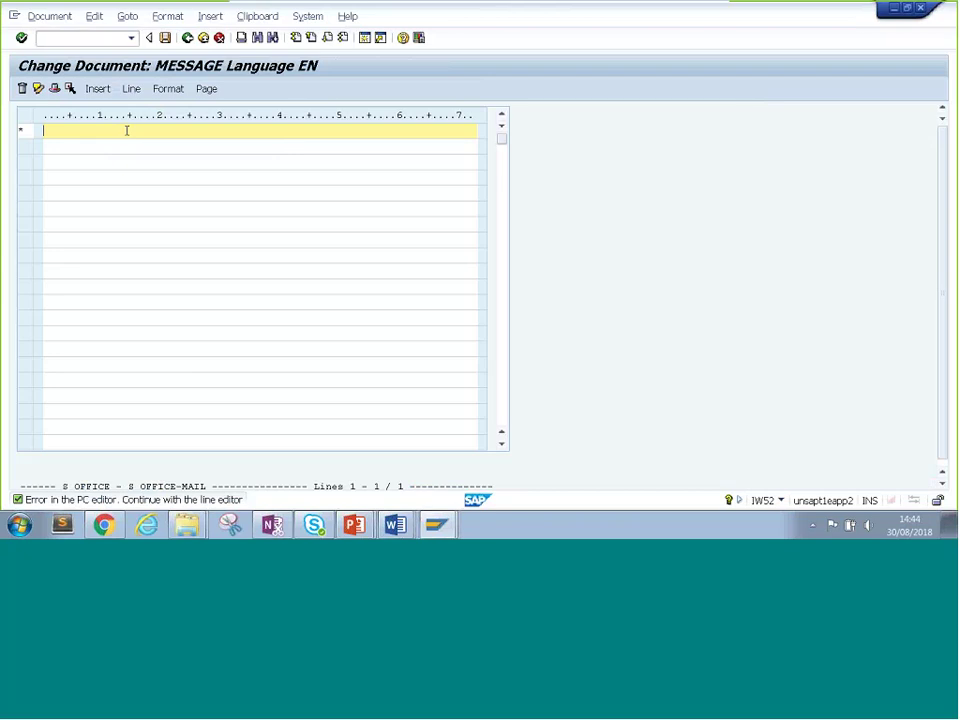
type("Please review and approve ")
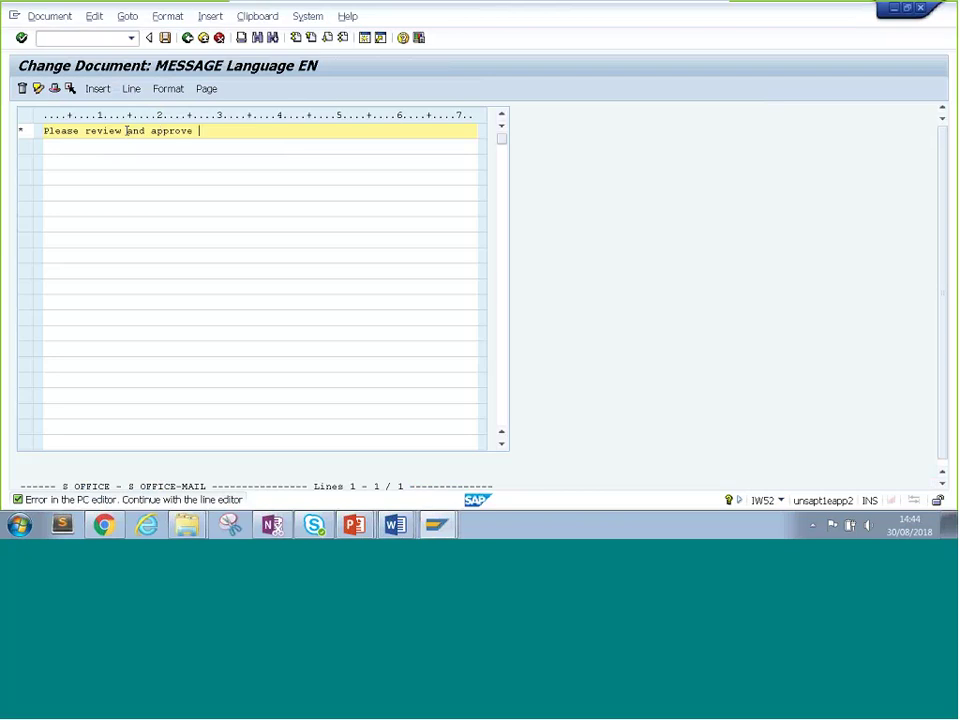
type("the notification")
key("ctrl+Left")
type("related")
Copy the message text, leave the editor saving the document, and paste the text as the note for the recipient.
key("ctrl+a")
key("ctrl+c")
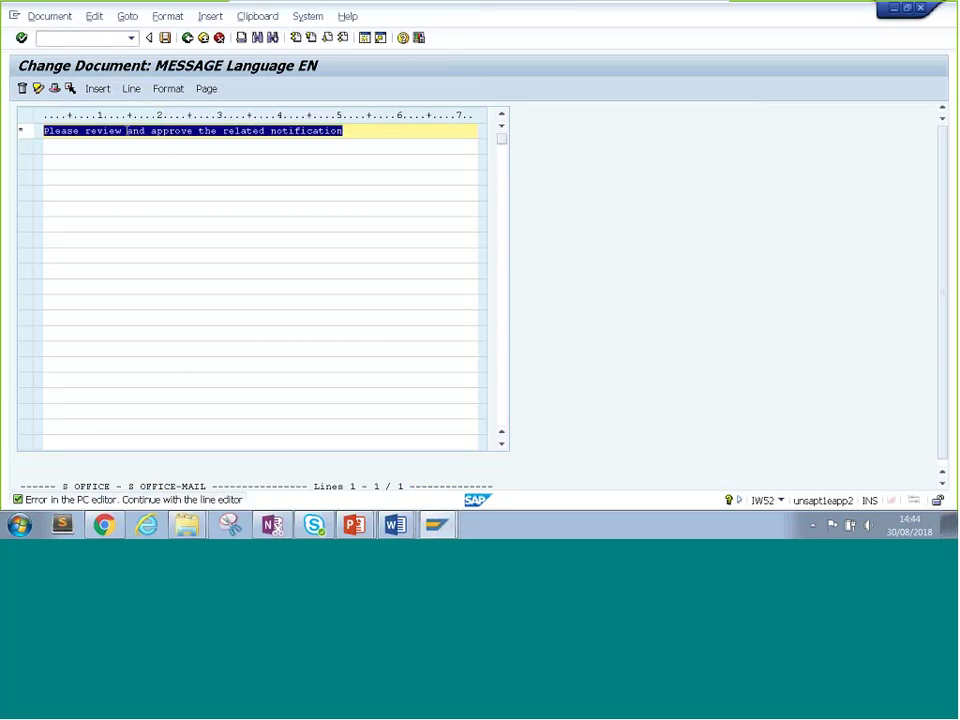
left_click(347, 131)
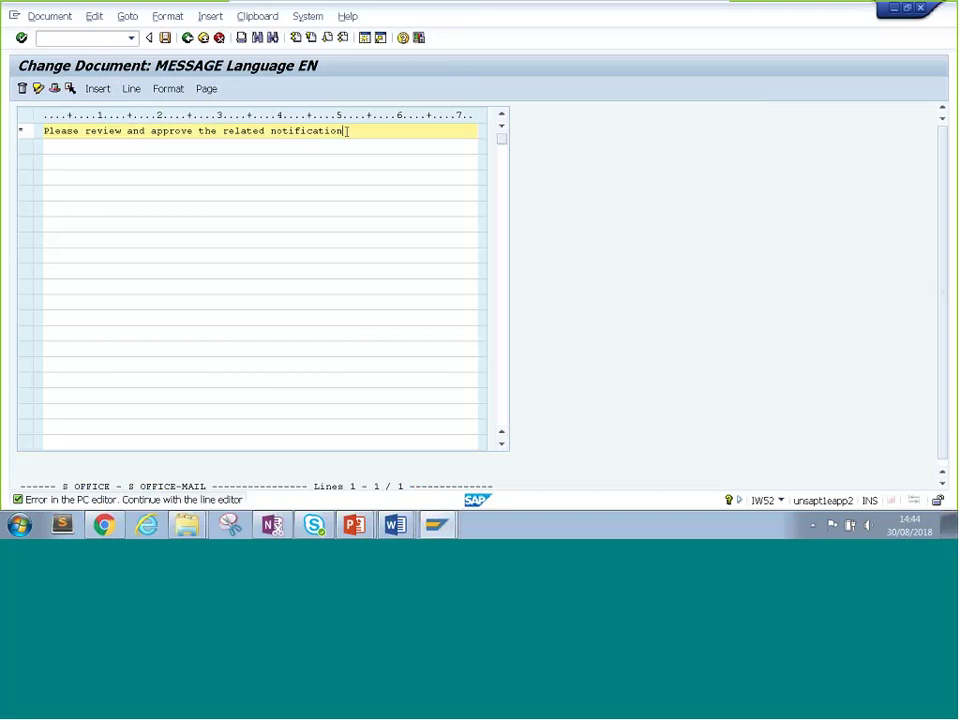
left_click(187, 38)
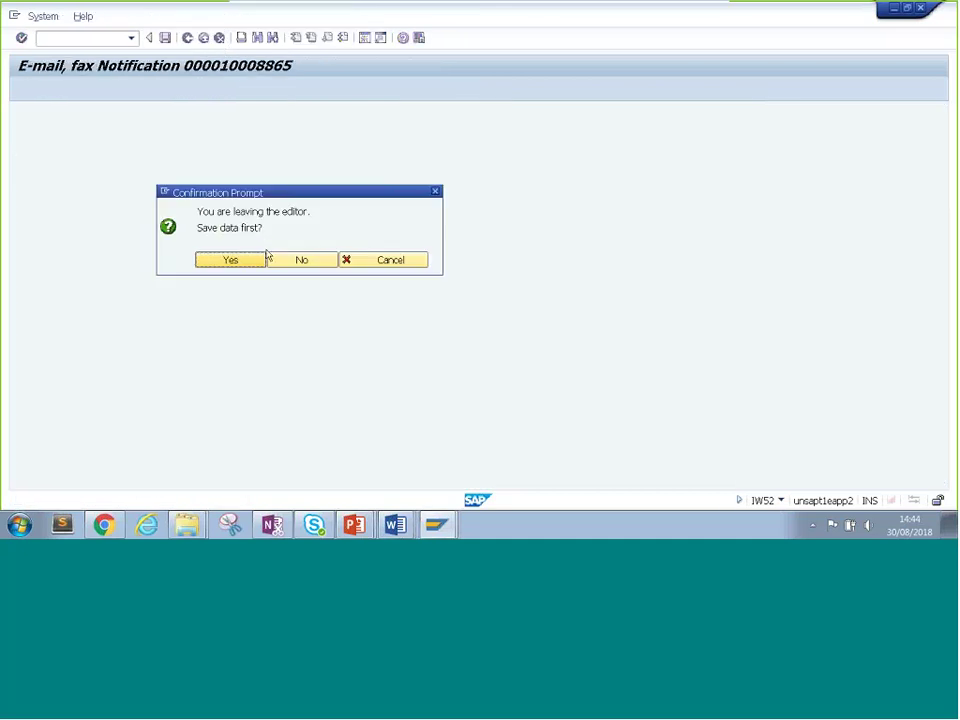
left_click(230, 259)
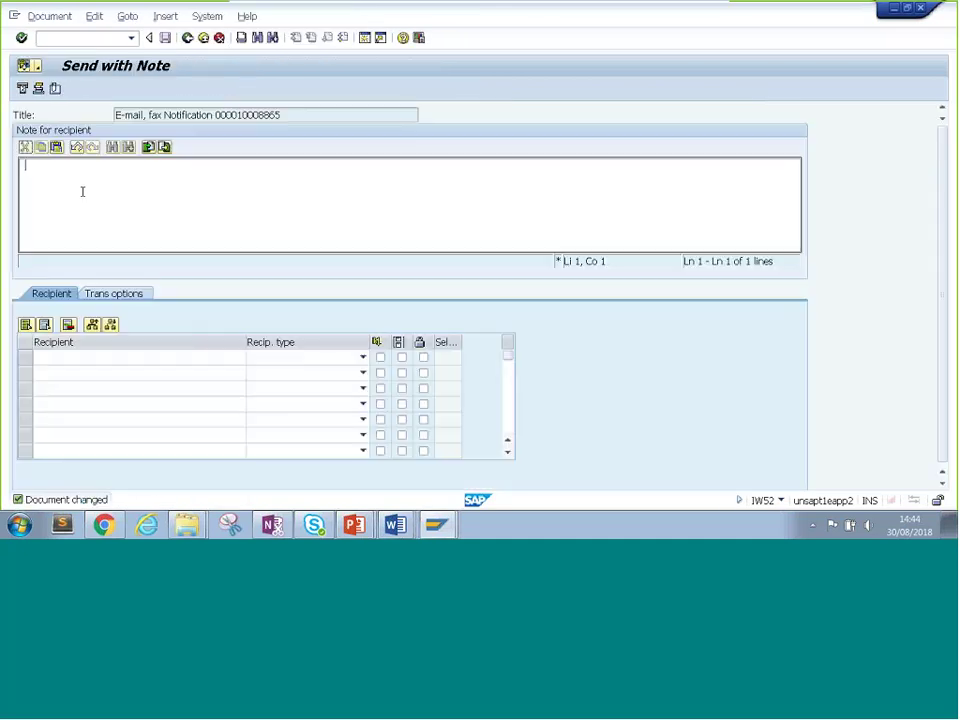
key("ctrl+v")
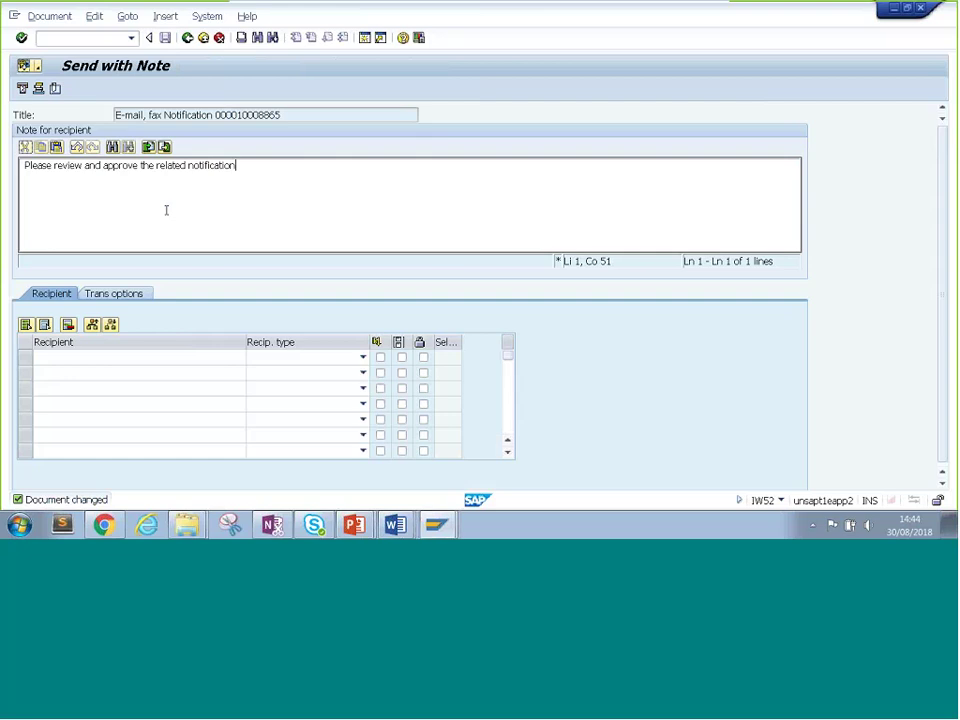
Add the approver's e-mail address and the user INSTRUCTOR02 as recipients of the message.
left_click(181, 364)
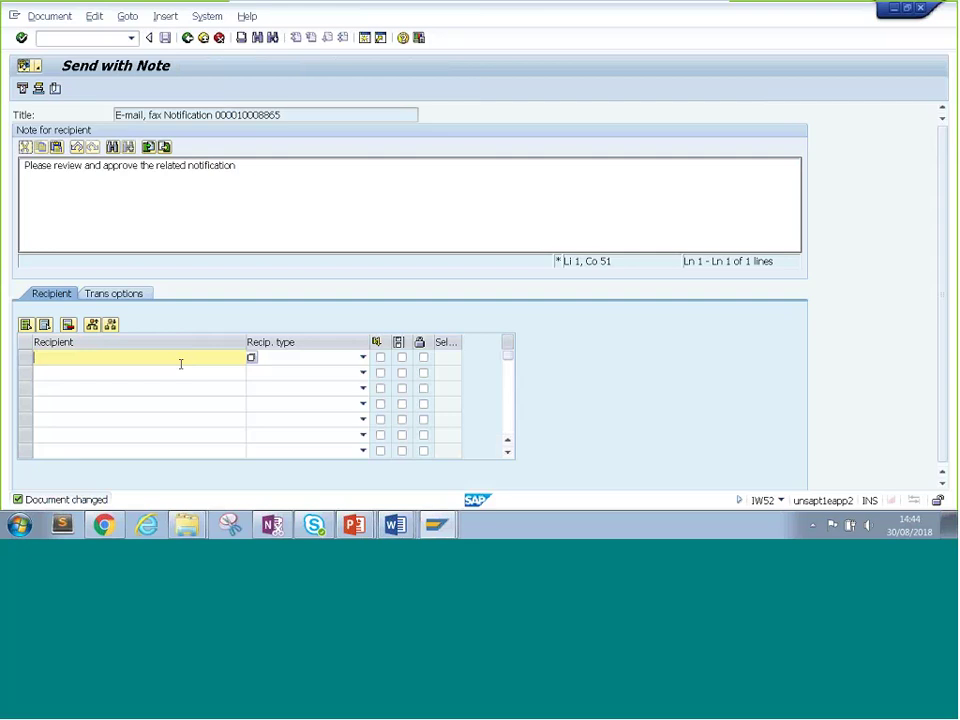
key("ctrl+v")
key("Tab")
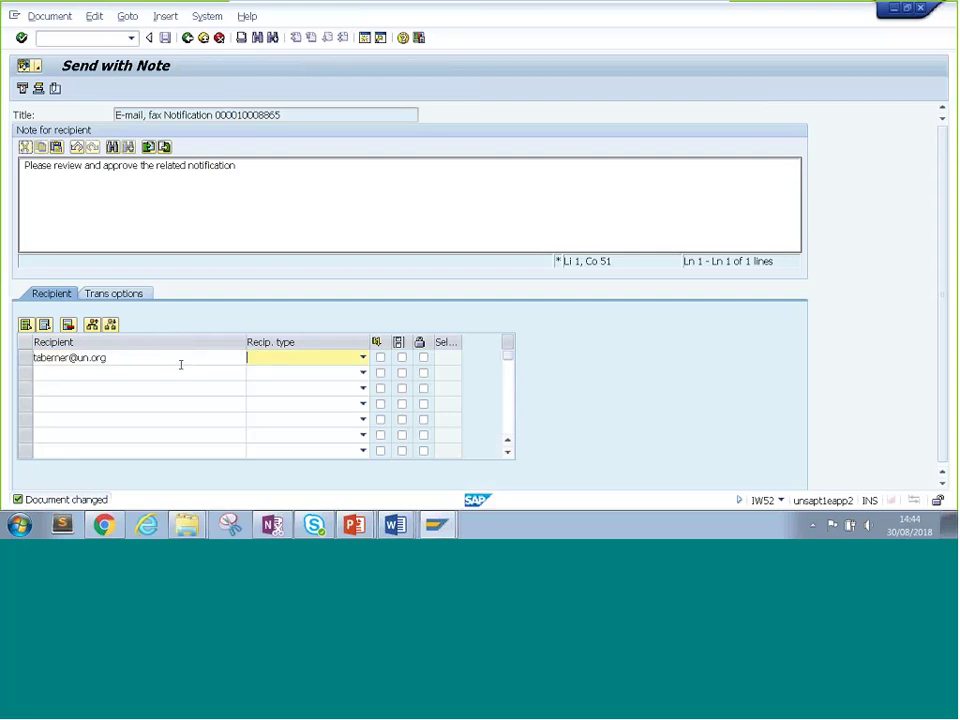
left_click(181, 364)
type("IN")
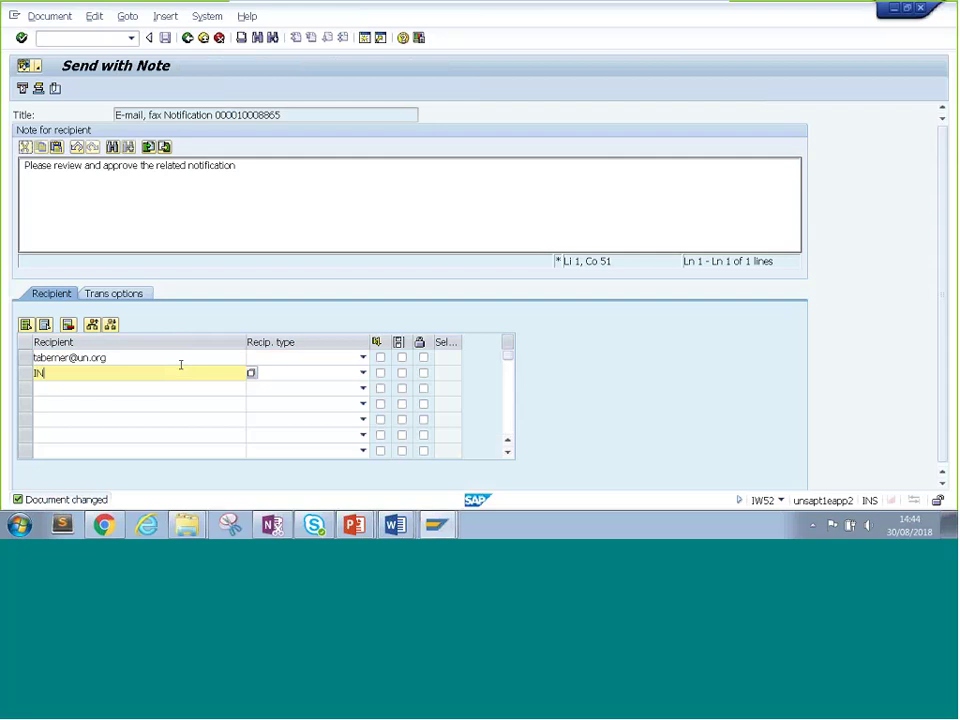
type("STRUCTOR02")
key("Return")
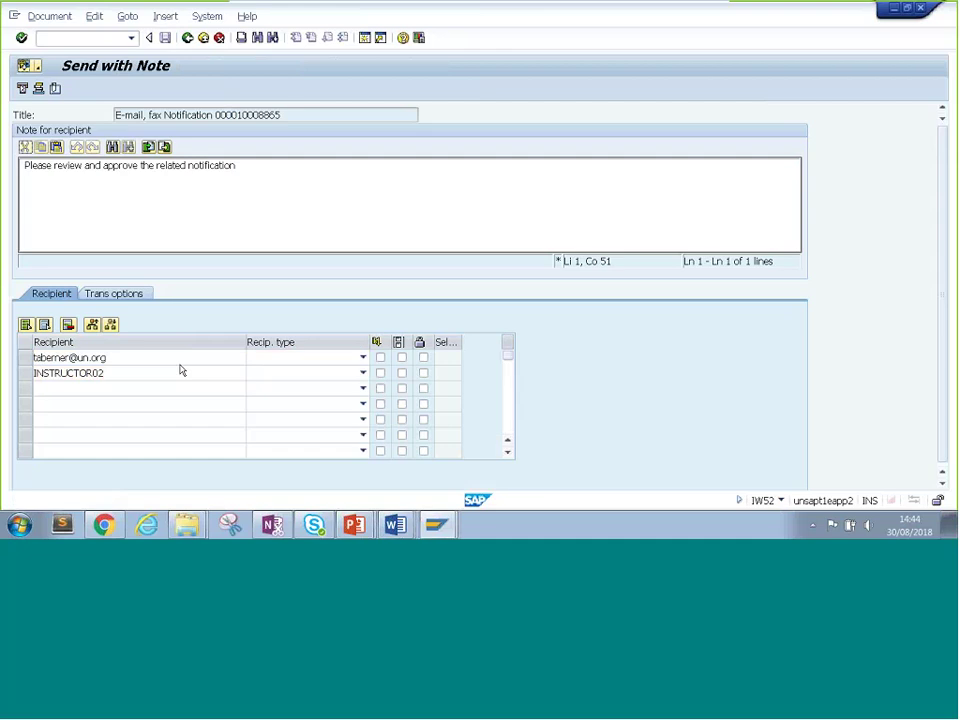
Check both recipient entries and send the notification e-mail with its note.
key("Up")
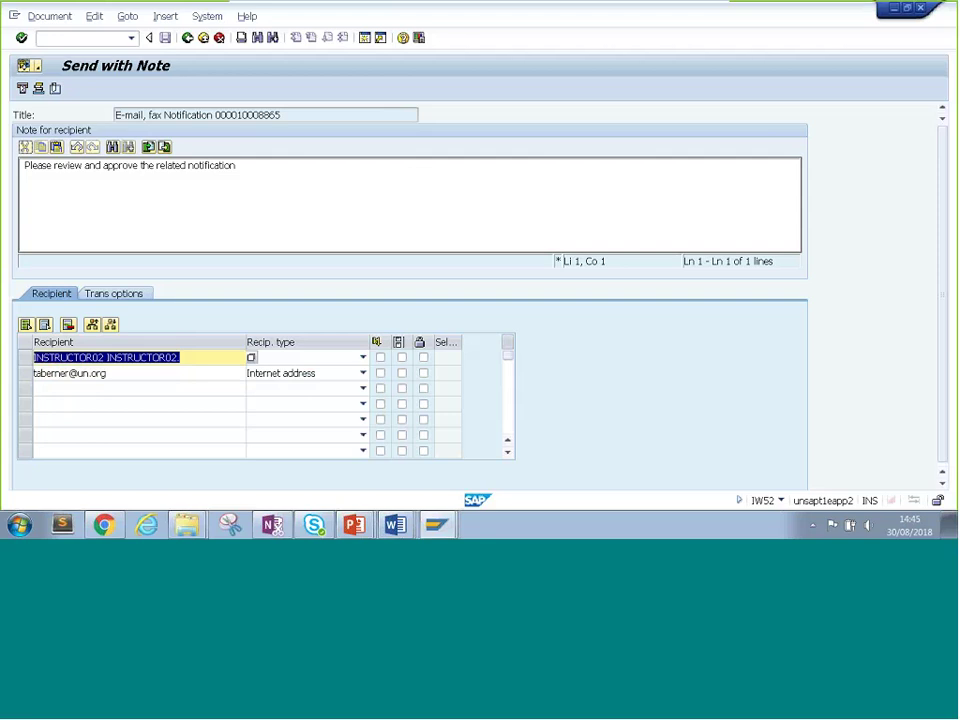
left_click(123, 373)
double_click(123, 373)
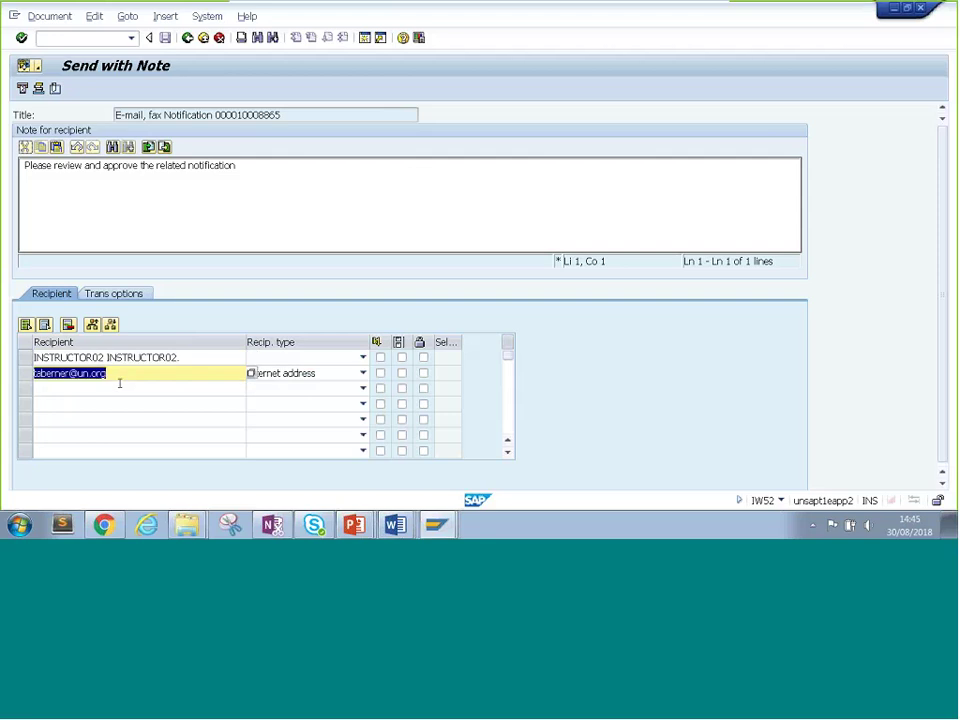
left_click(176, 357)
left_click_drag(176, 357, 33, 357)
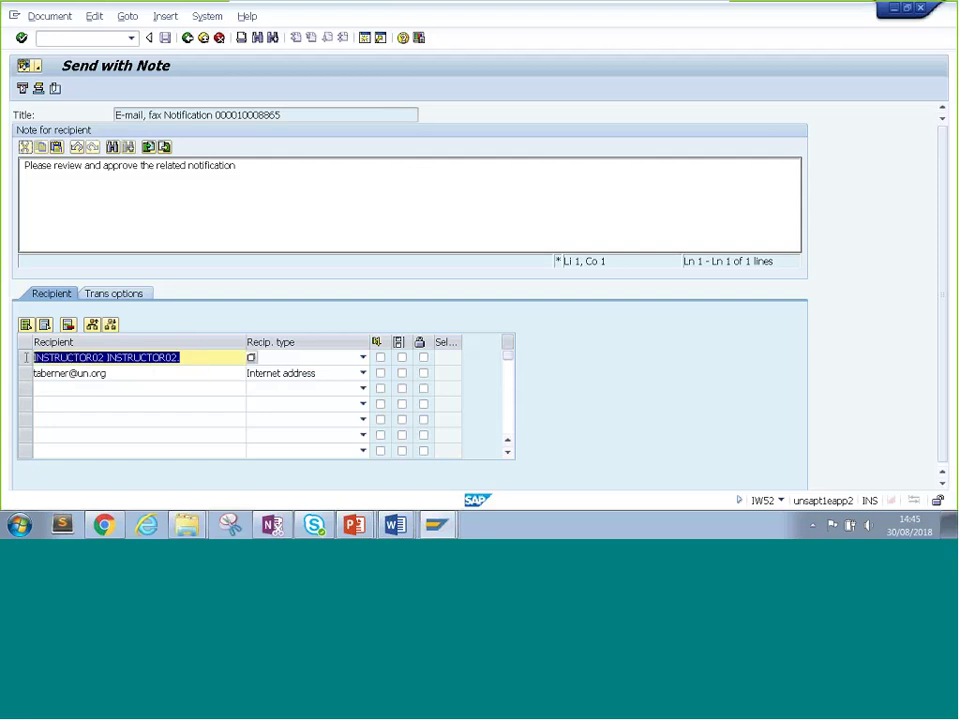
left_click(181, 357)
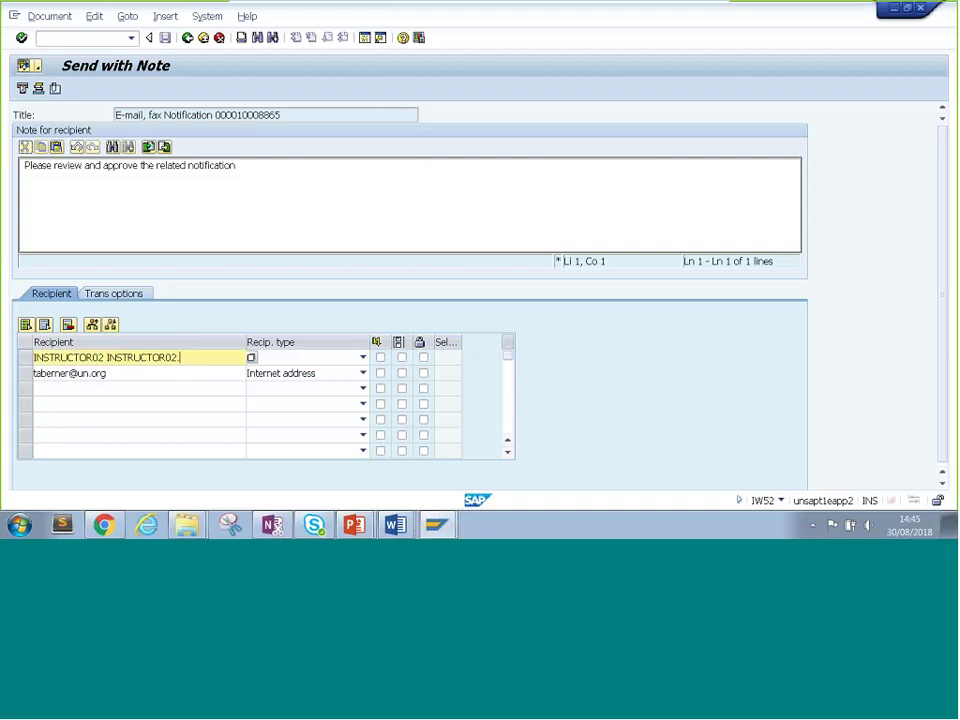
left_click(22, 89)
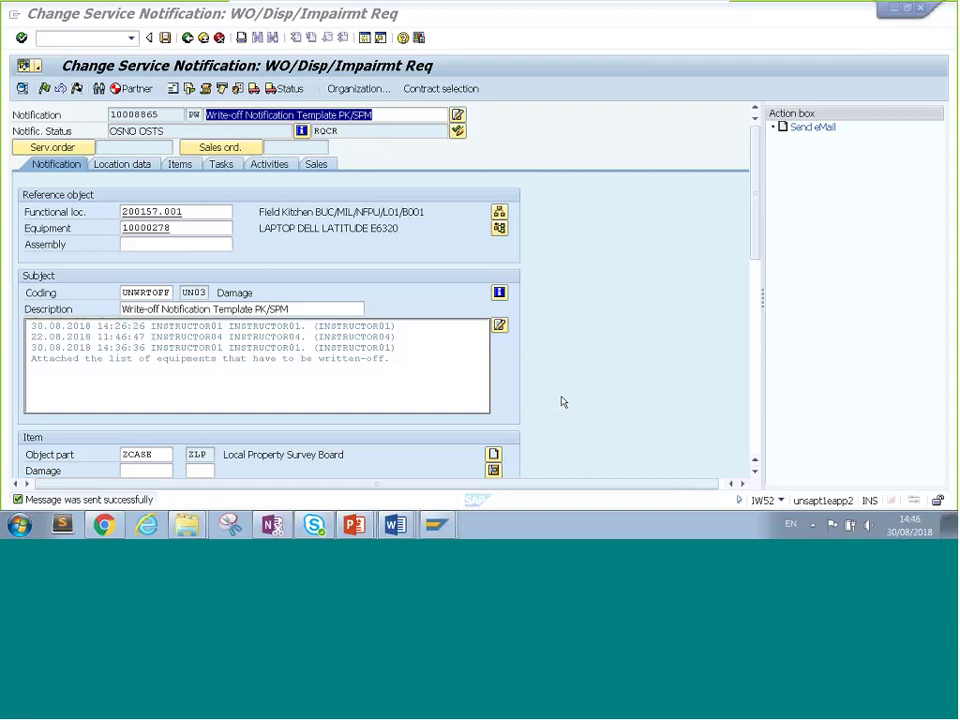
mouse_move(436, 524)
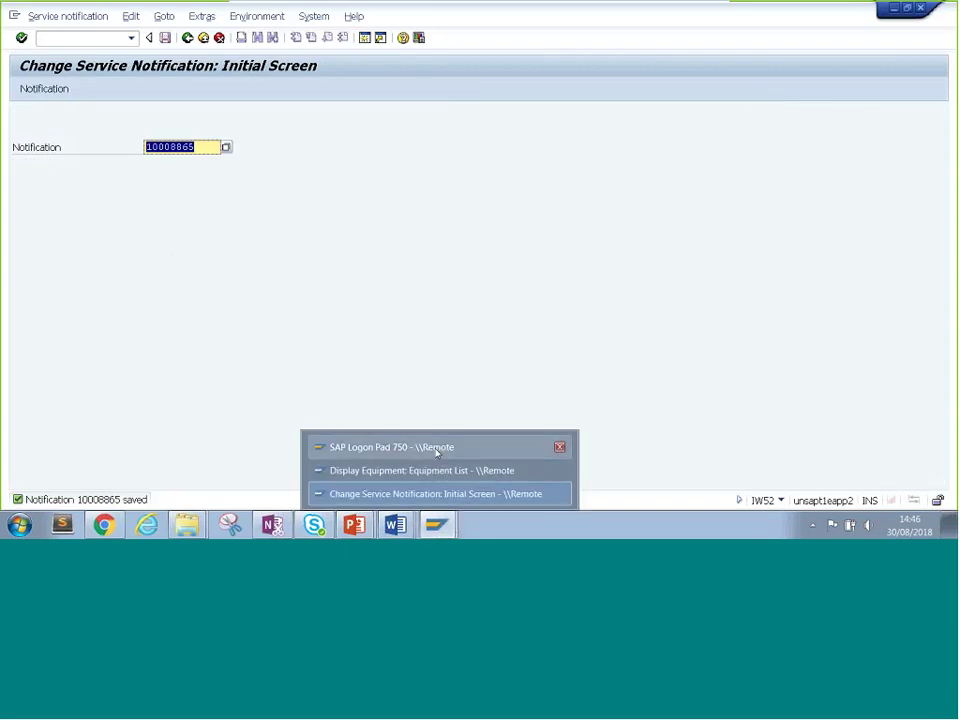
key("alt+Tab")
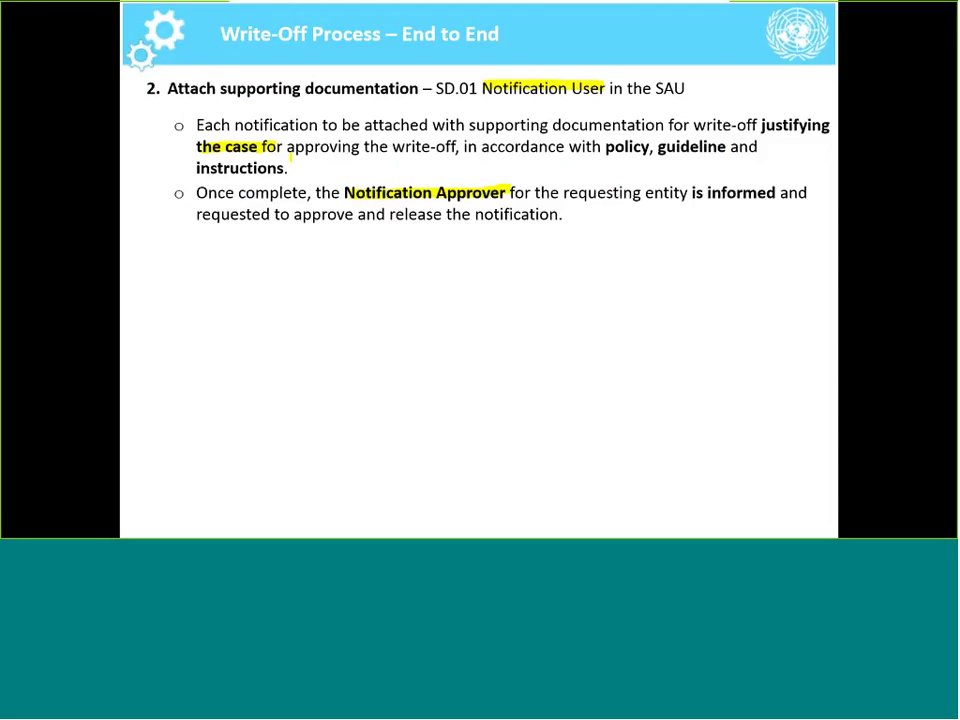
key("Right")
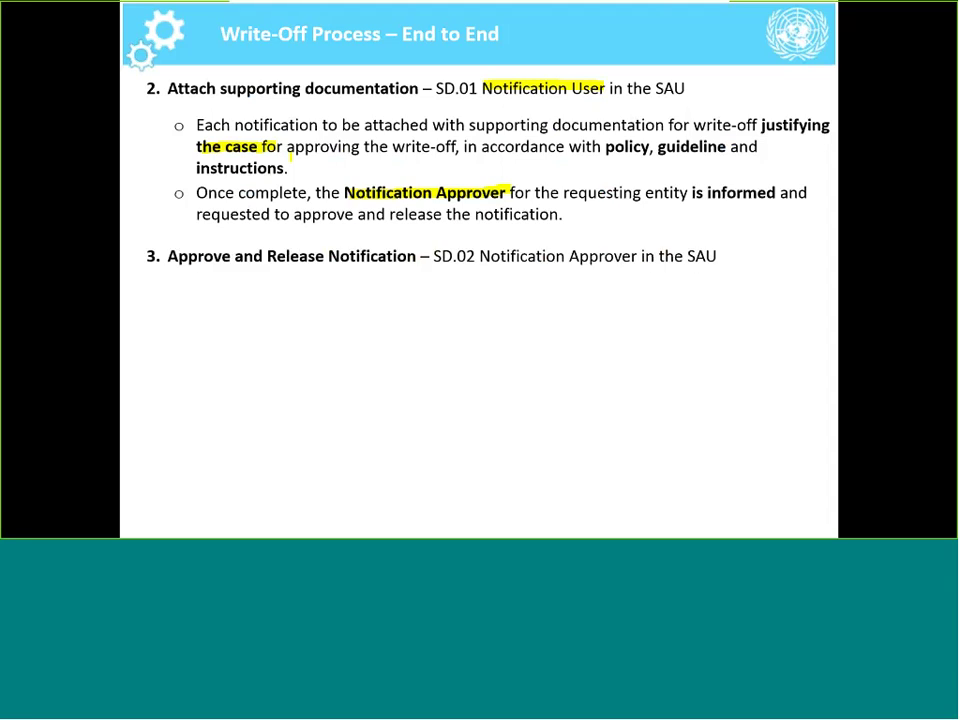
left_click_drag(481, 256, 636, 255)
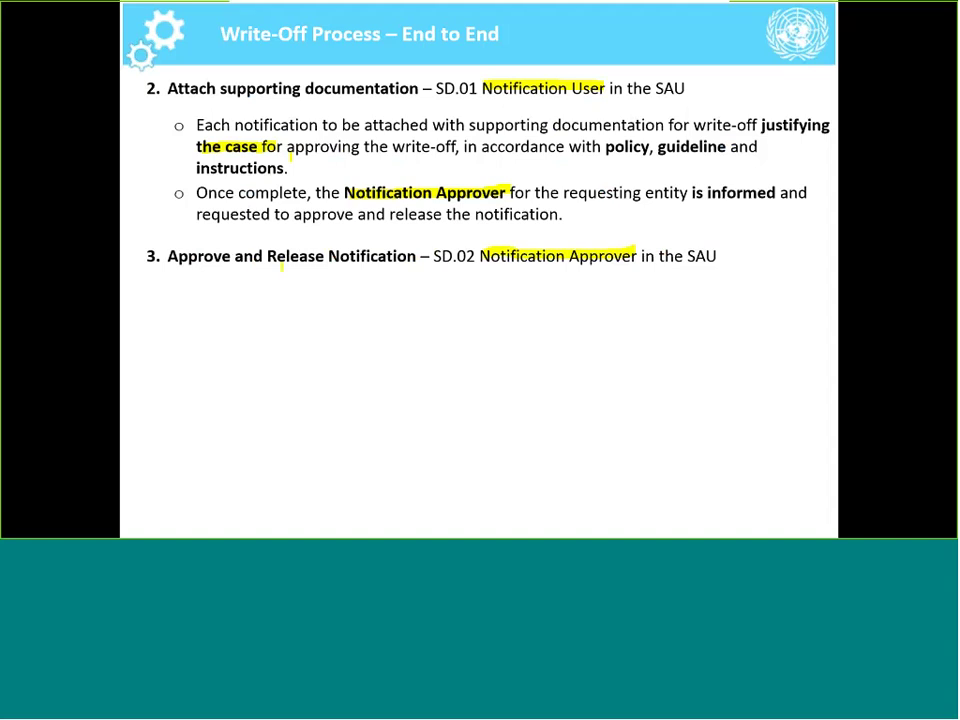
key("Right")
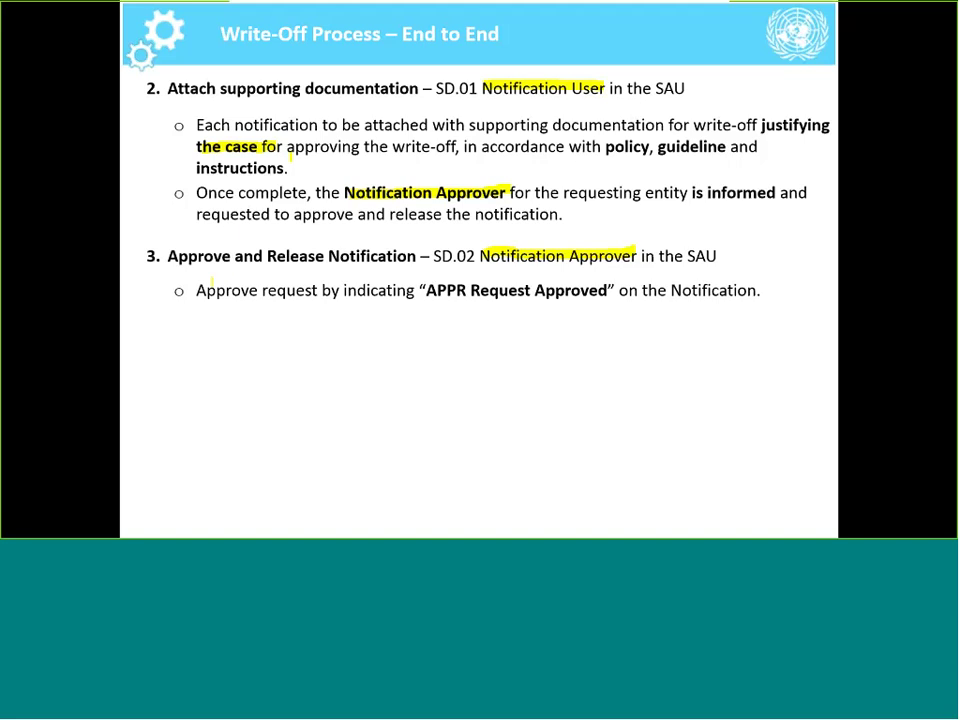
Return to SAP and open a new connection to 3.1 Umoja Training ECC (T1E) from the SAP Logon Pad.
key("alt+Tab")
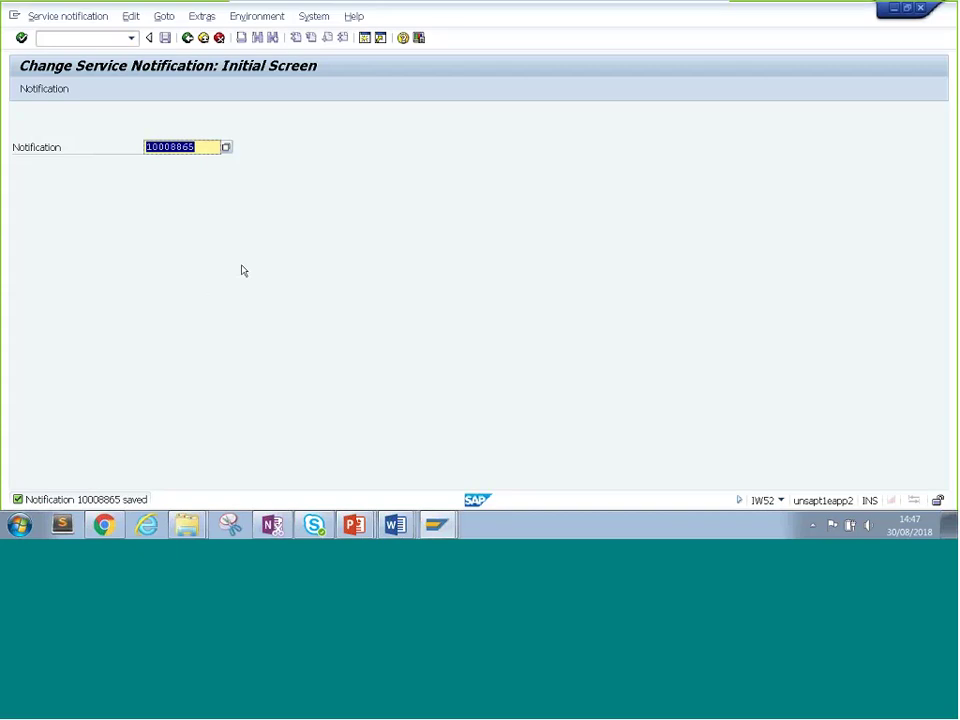
key("alt+Tab")
key("Escape")
key("alt+Tab")
left_click(510, 102)
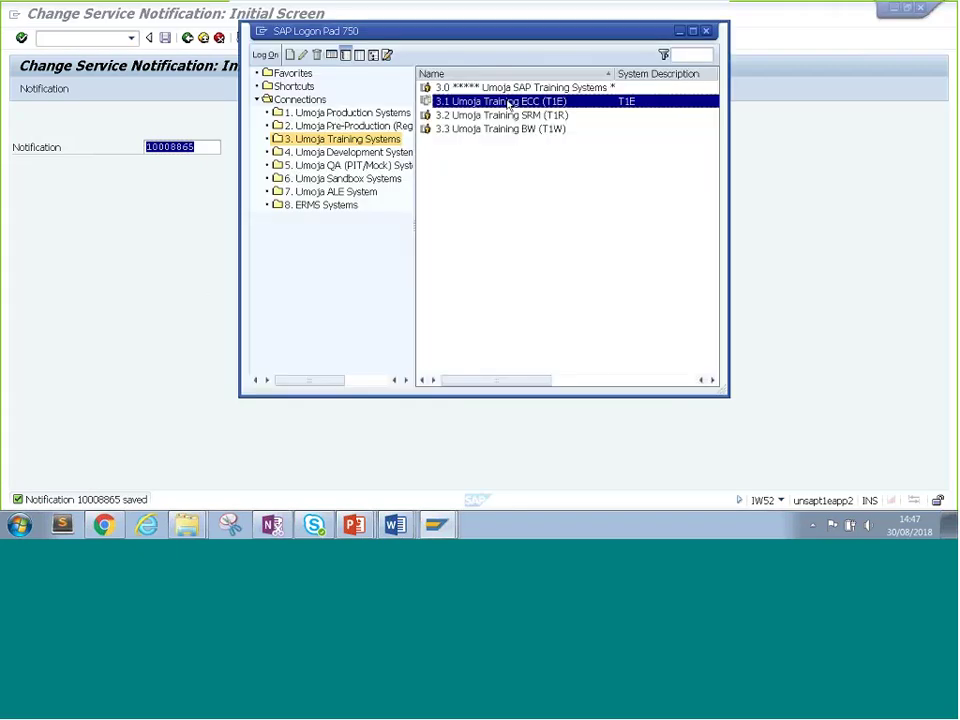
key("Return")
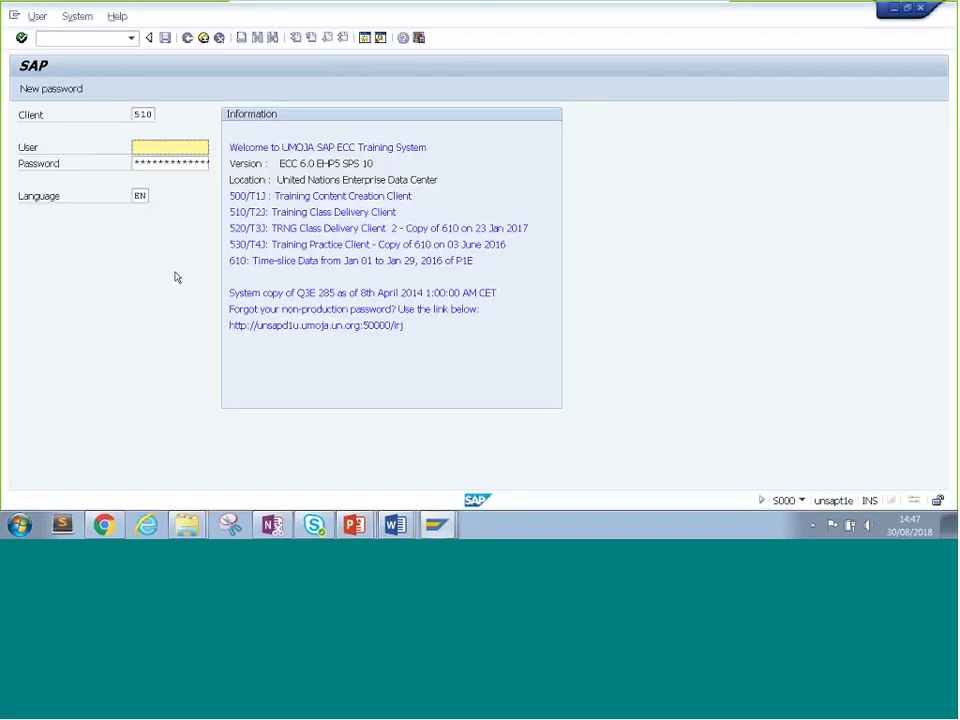
Log on to client 520 as instructor02 with the account password.
type("520")
key("Tab")
type("i")
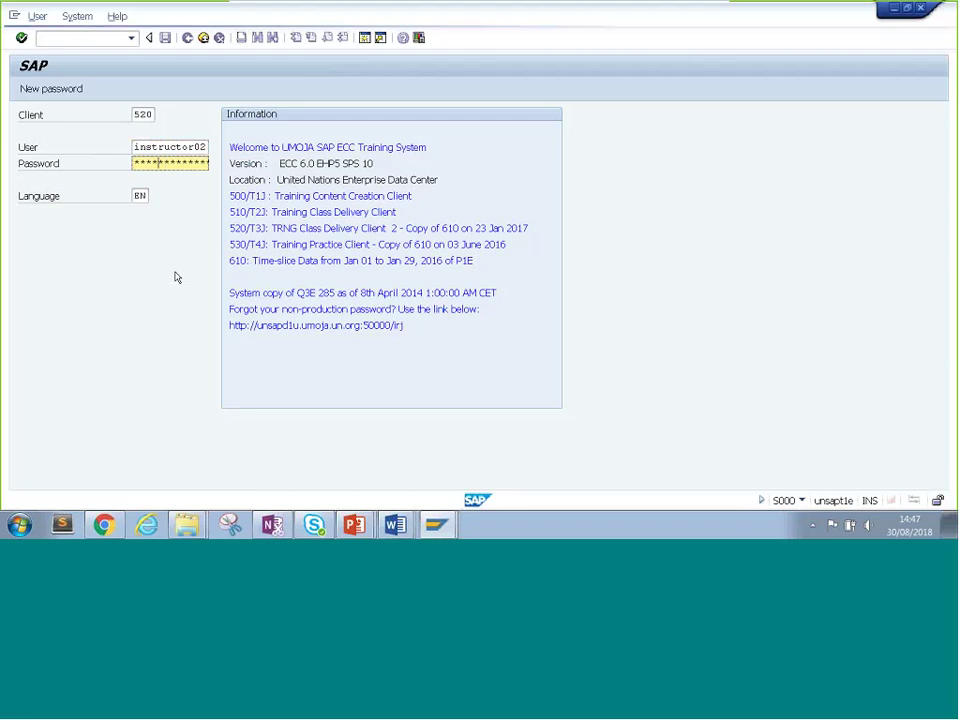
key("Return")
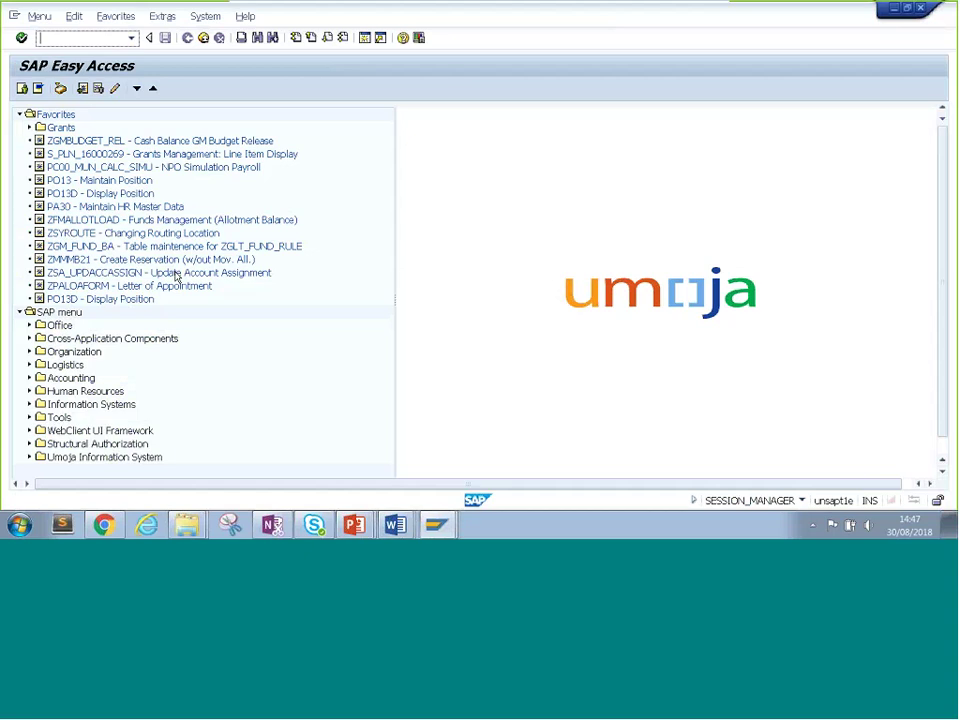
Open the SAP Business Workplace and list the inbox's unread documents with the Title column widened to show full titles.
left_click_drag(398, 280, 361, 283)
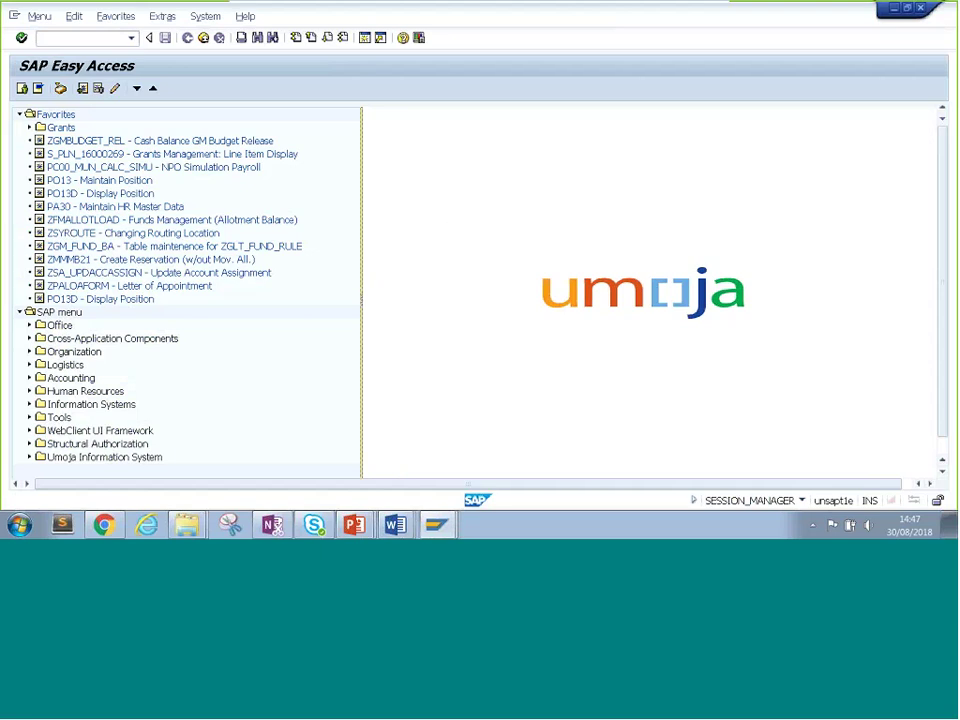
left_click(90, 38)
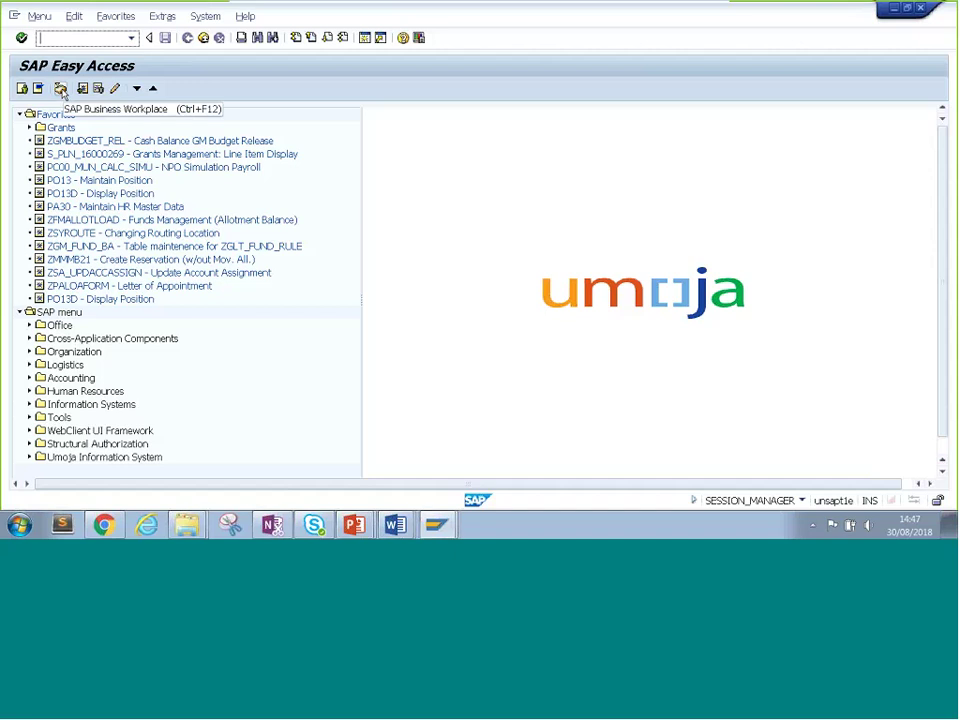
left_click(60, 89)
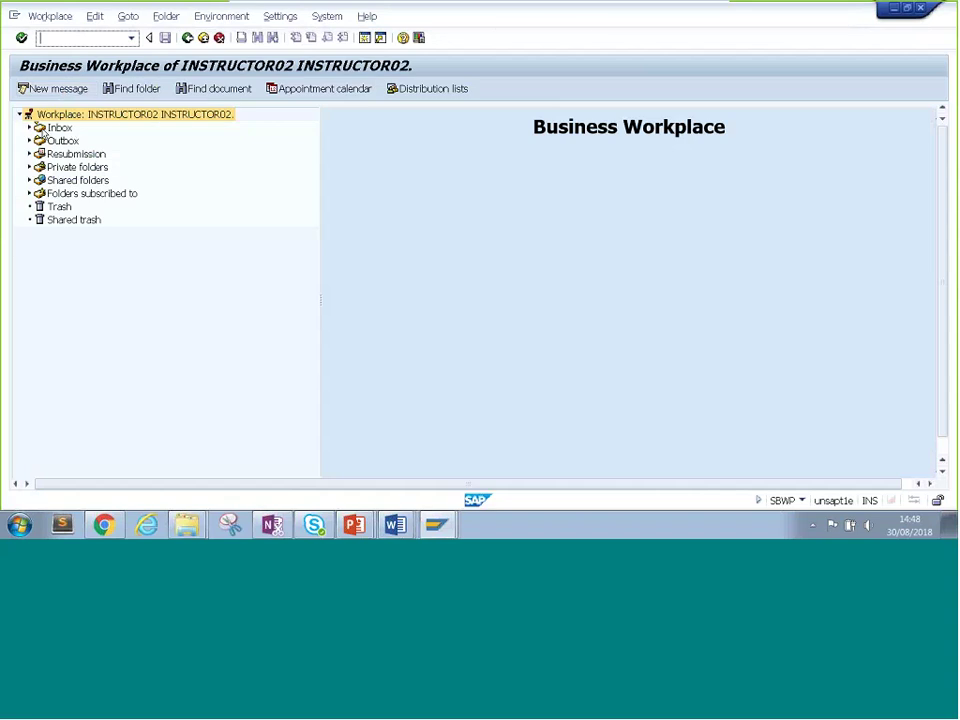
left_click(30, 129)
left_click(85, 144)
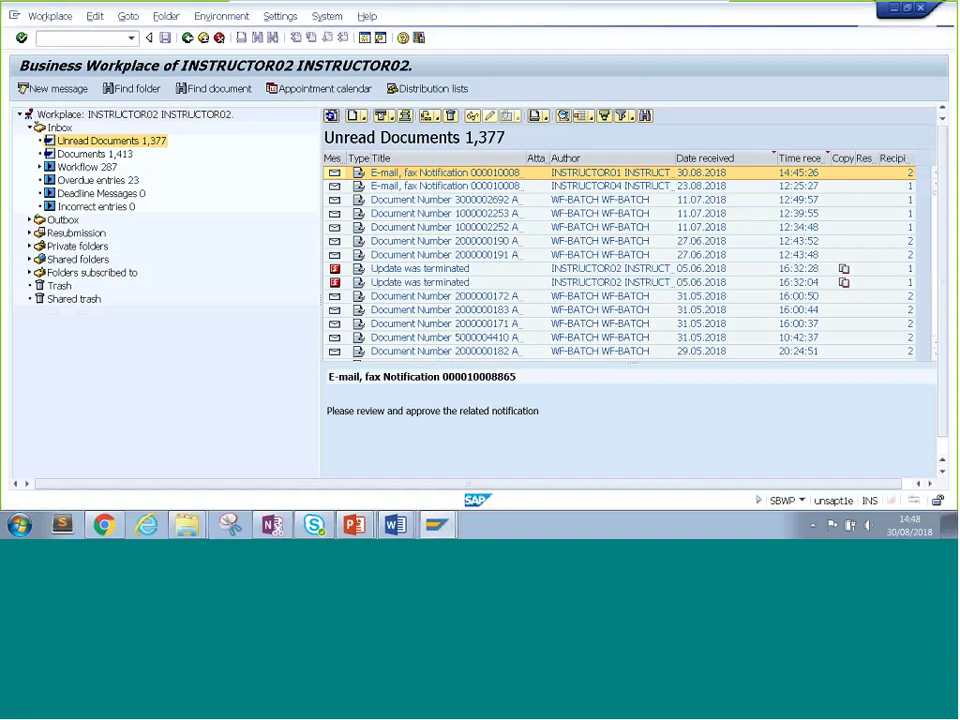
left_click_drag(527, 158, 568, 158)
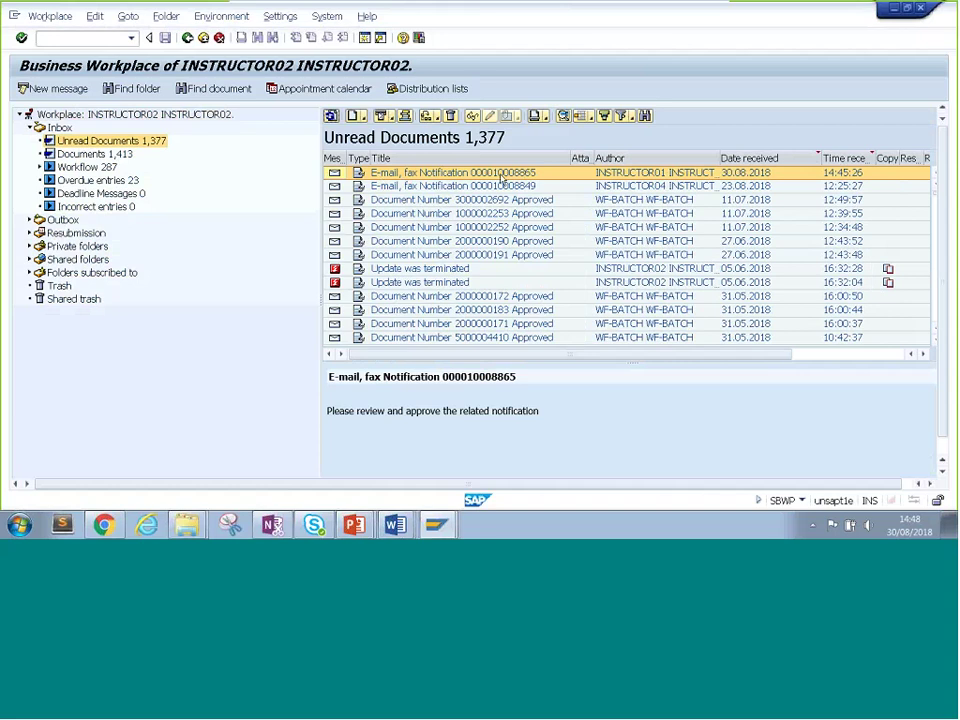
double_click(515, 173)
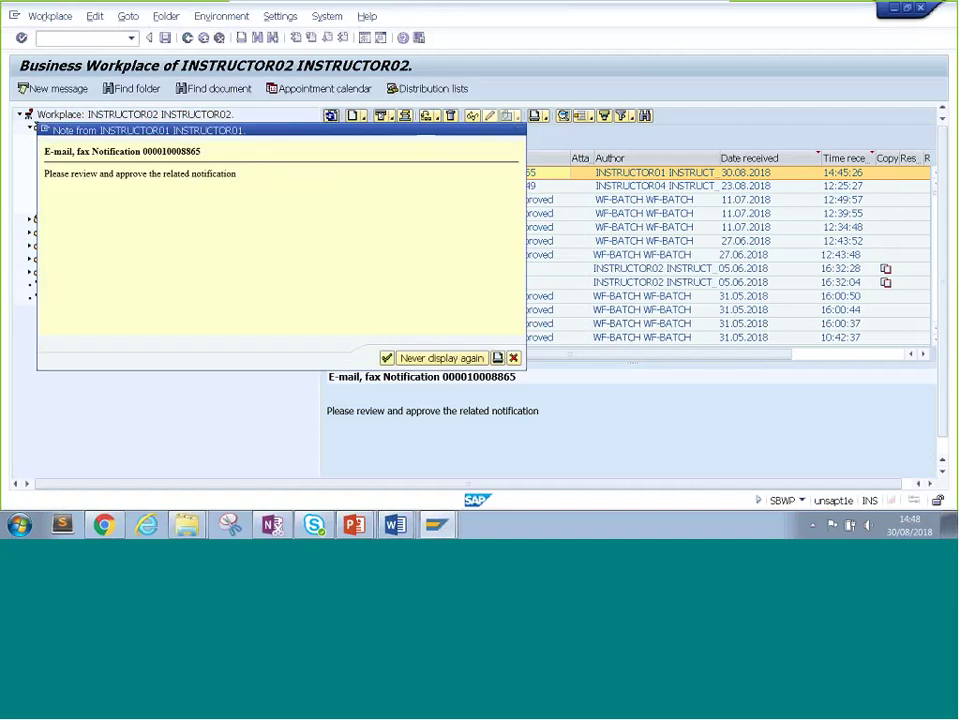
key("Escape")
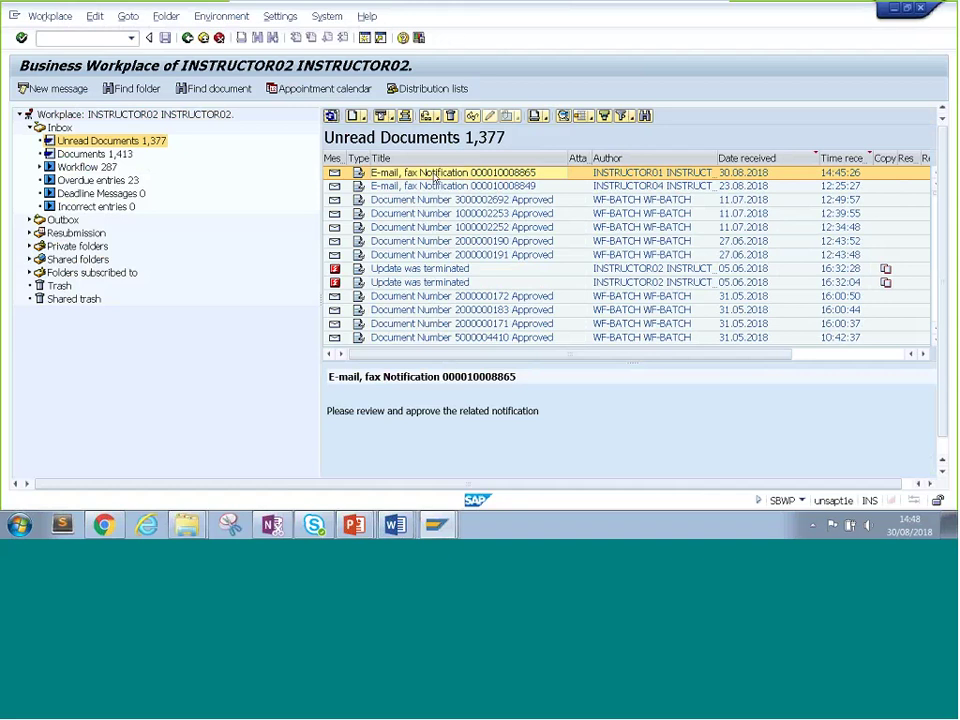
double_click(433, 175)
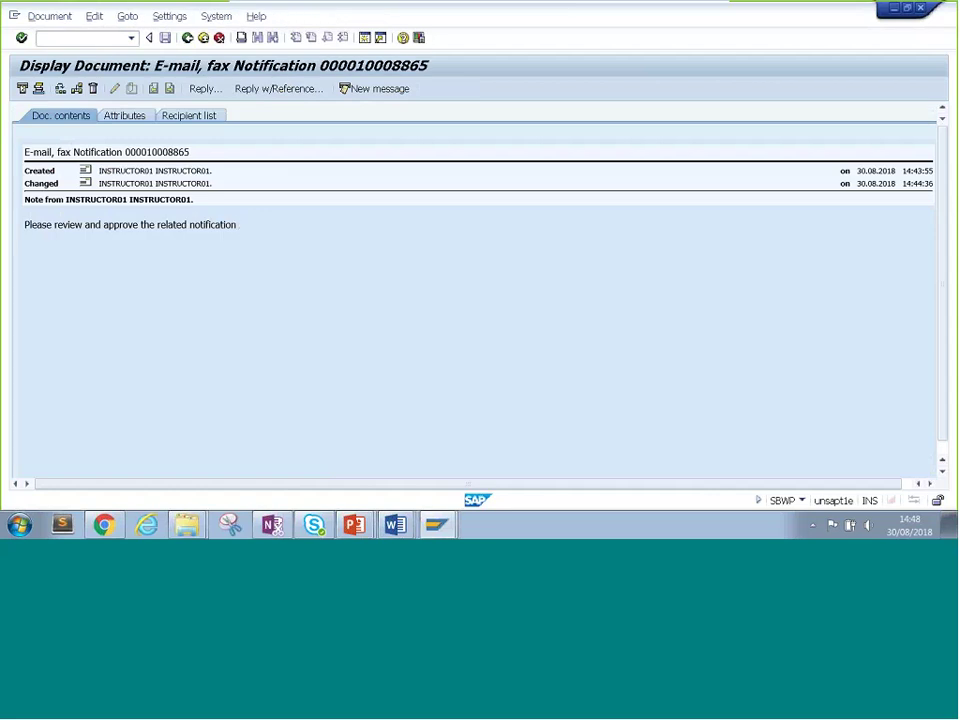
Copy the notification number from the message title and open that notification for changing in transaction IW52.
double_click(175, 152)
key("ctrl+c")
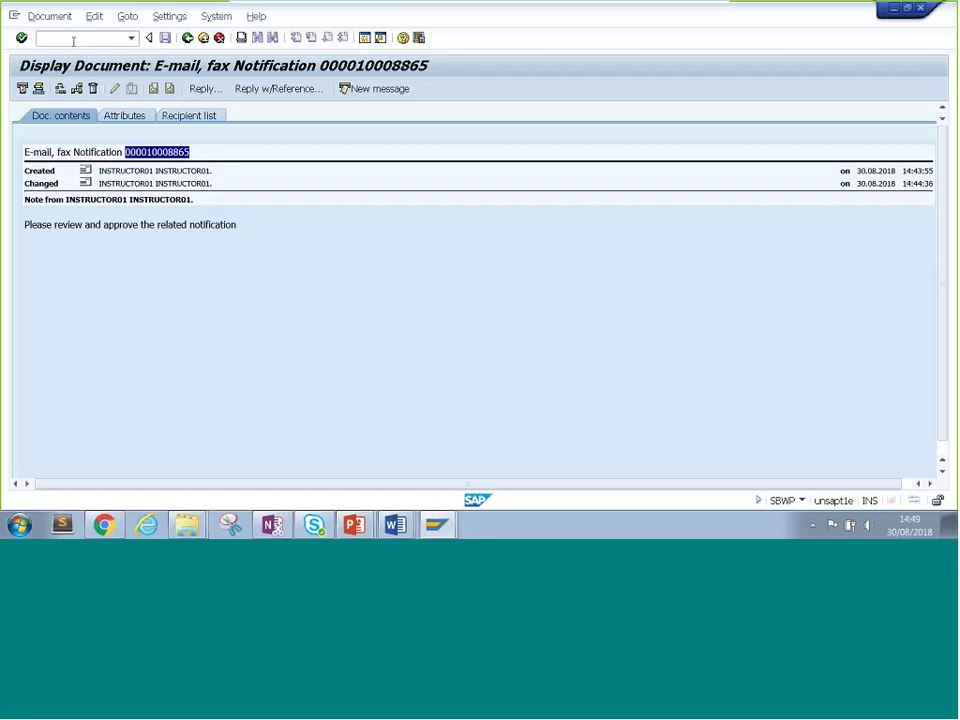
left_click(73, 41)
type("/iw52")
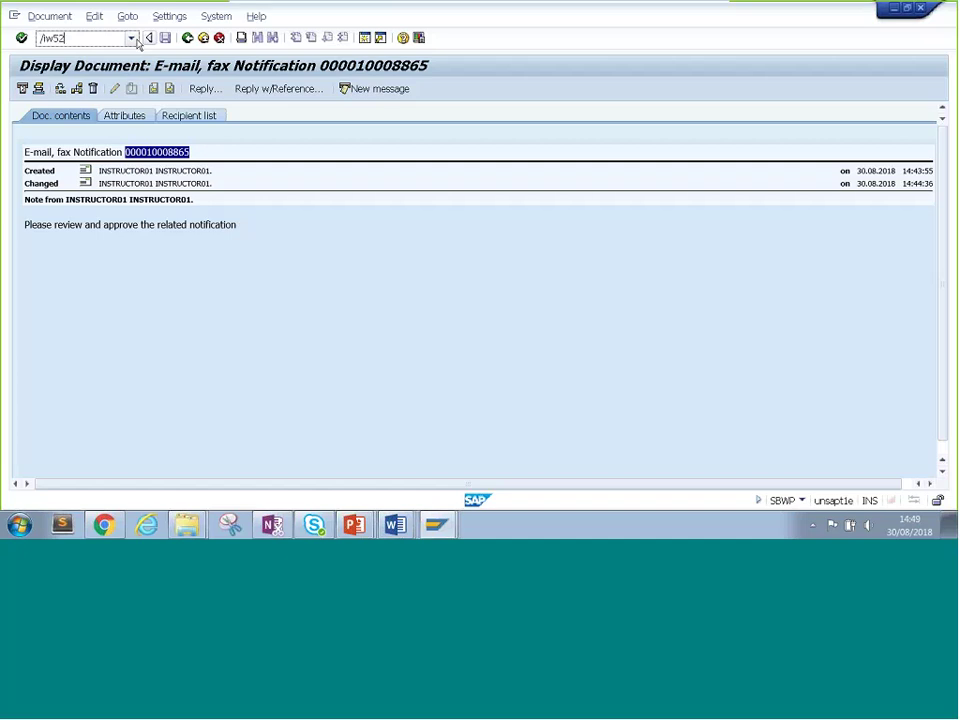
key("Return")
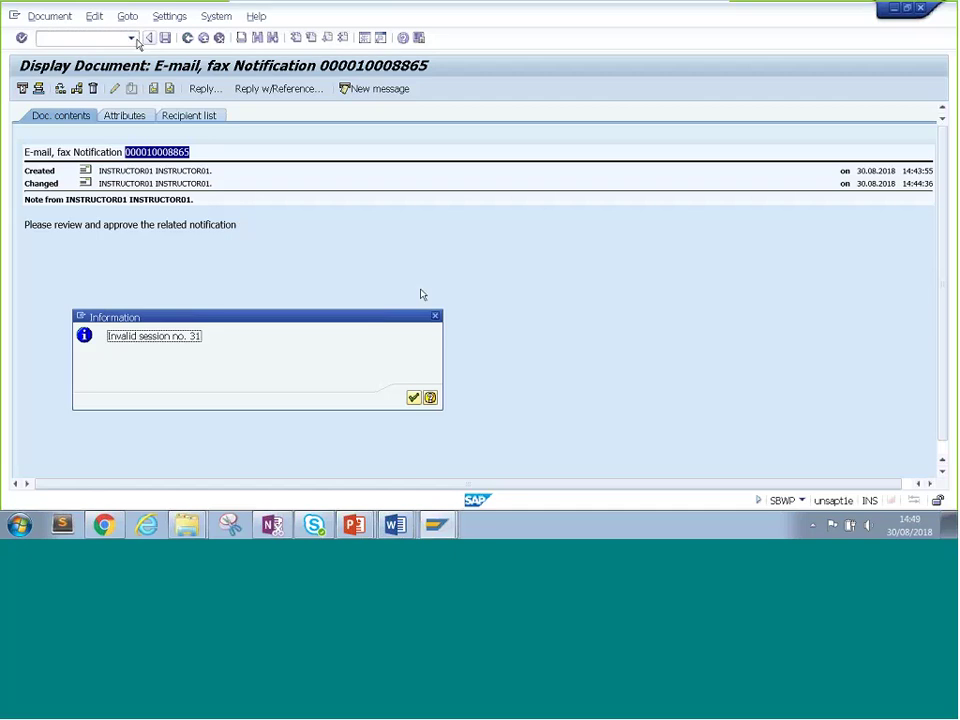
key("Return")
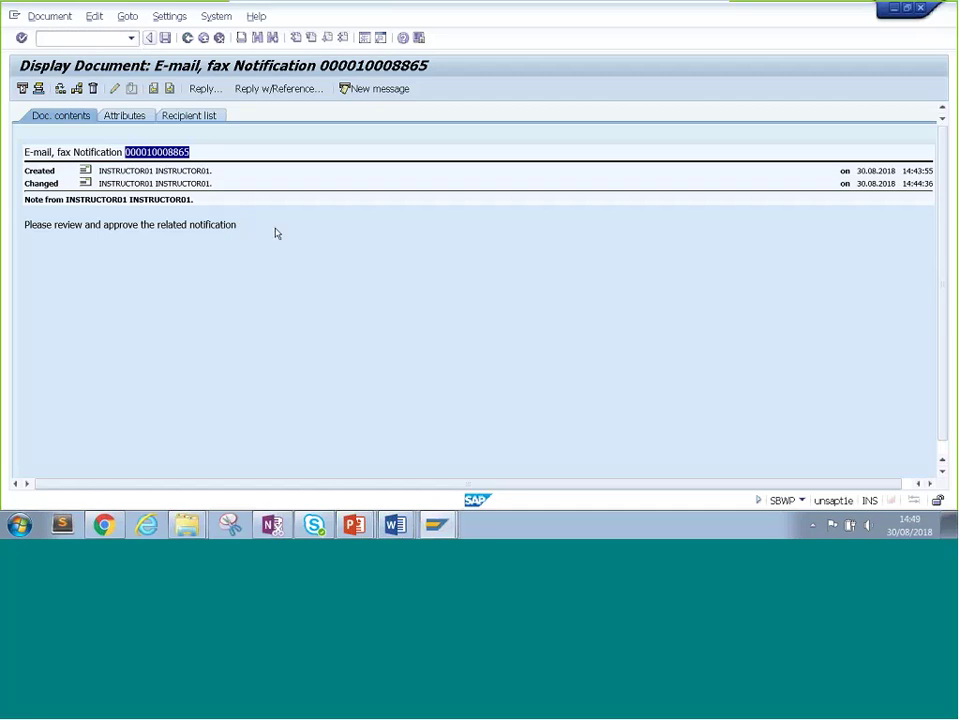
type("/niw52")
key("Return")
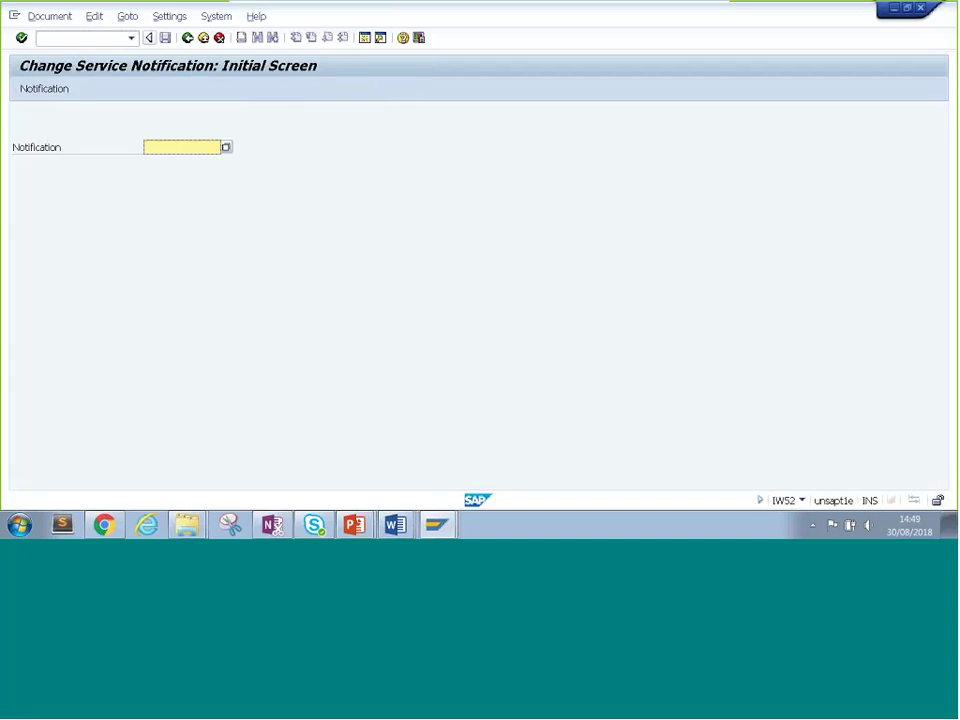
key("ctrl+v")
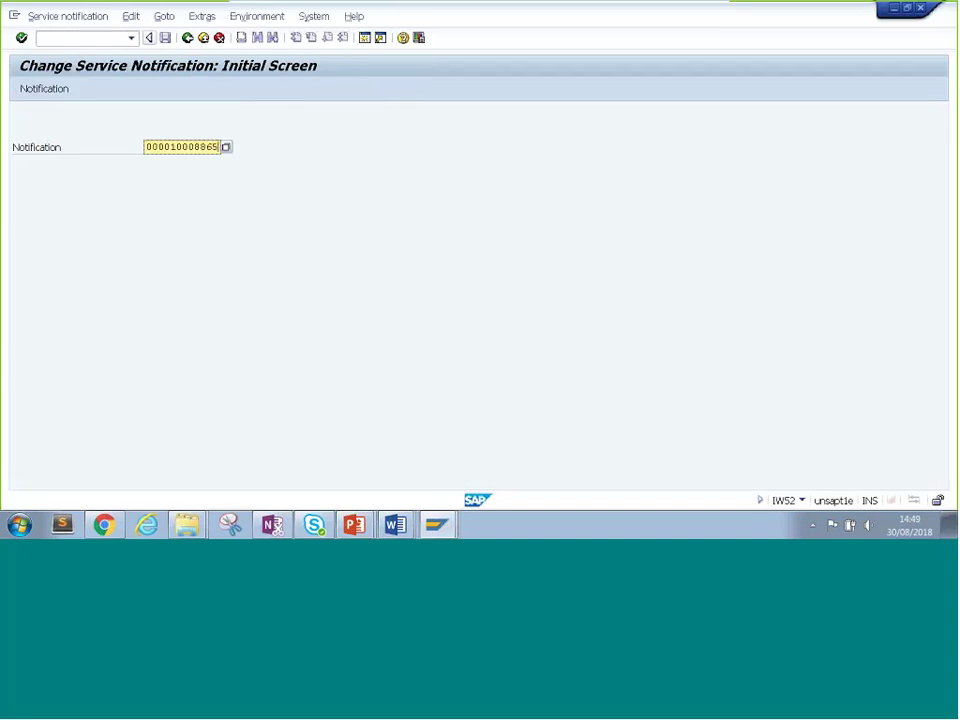
key("Return")
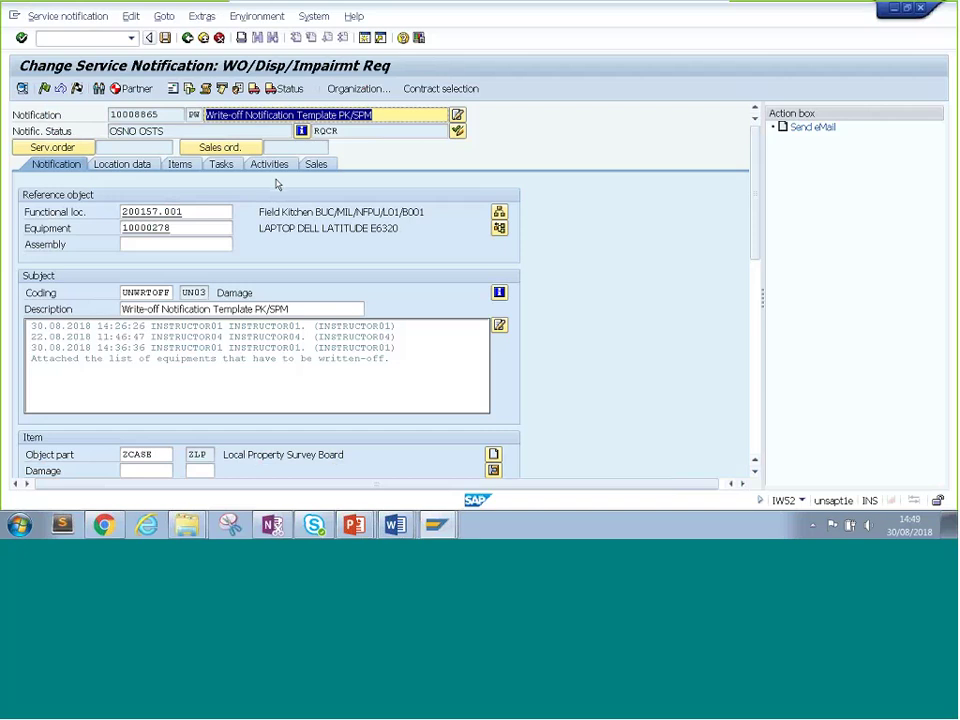
Set the notification's user status to 02 APPR Request Approved.
left_click(443, 133)
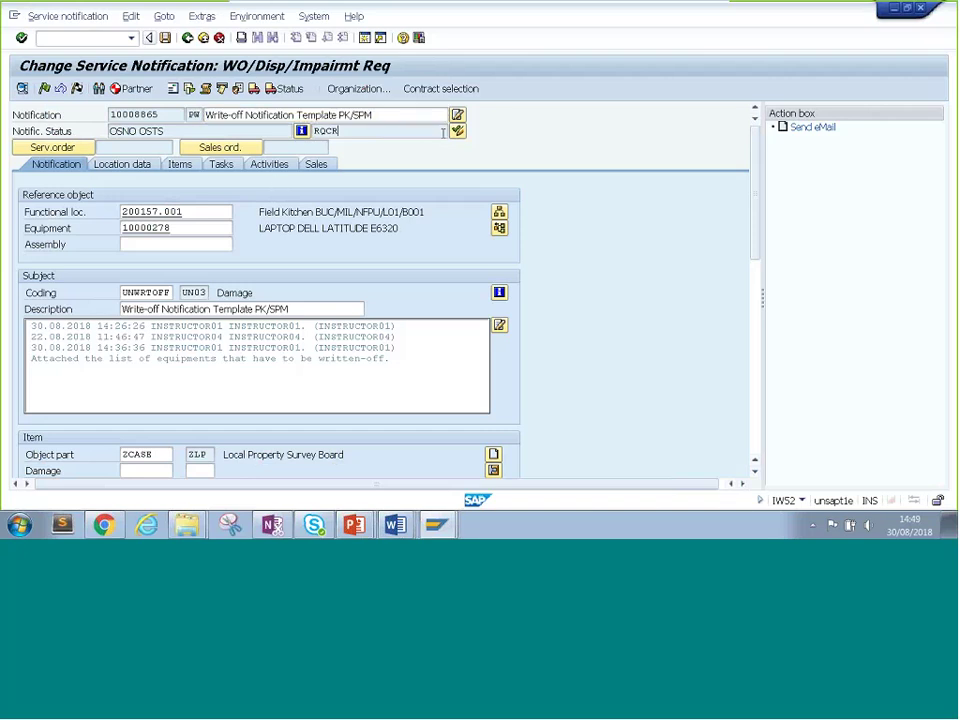
left_click(458, 133)
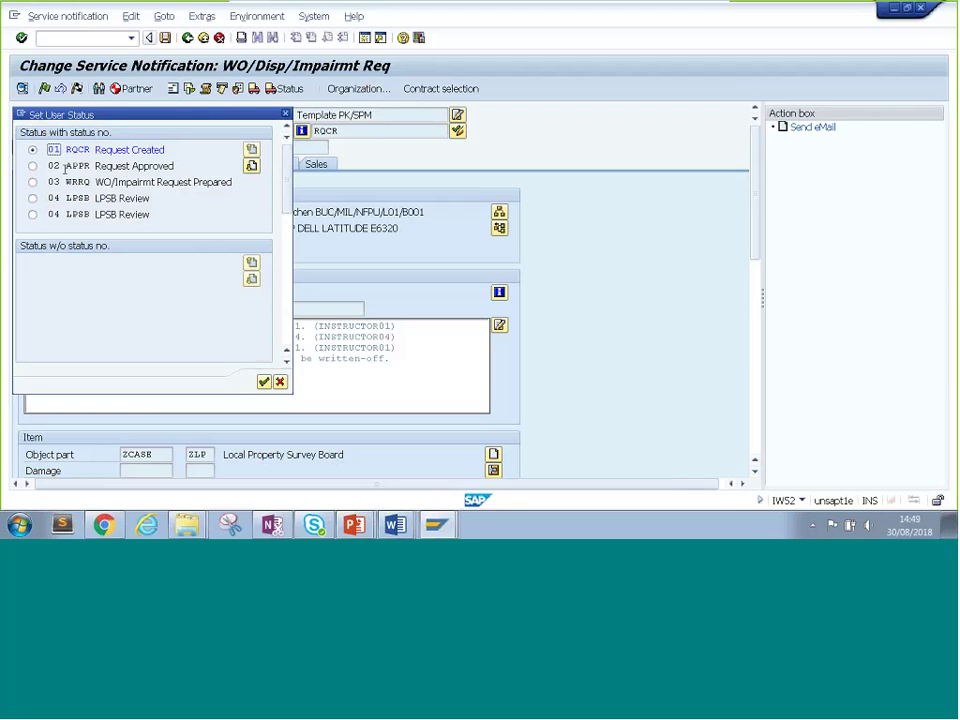
left_click(97, 166)
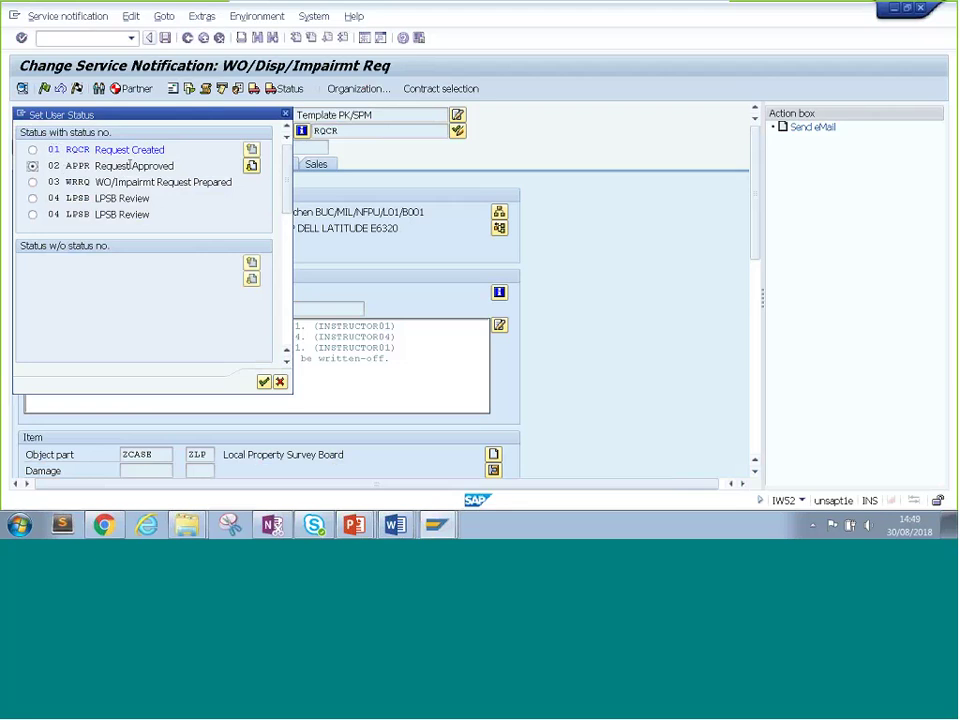
left_click(265, 383)
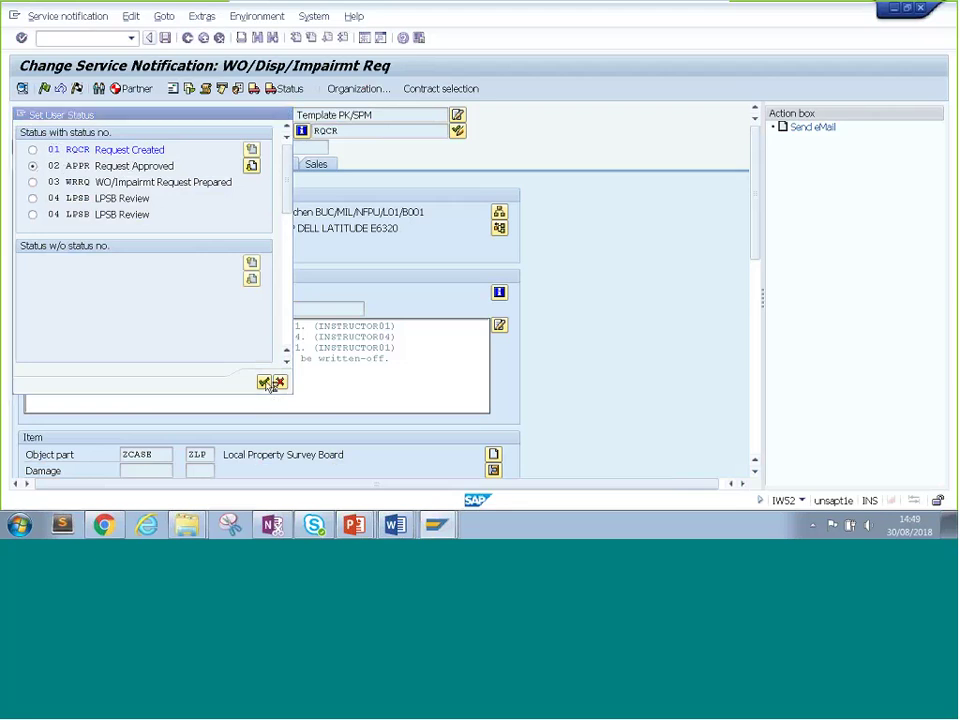
Review the further user statuses available for the notification, from WRRQ WO/Impairmt Request Prepared onwards, keeping APPR selected.
left_click(457, 132)
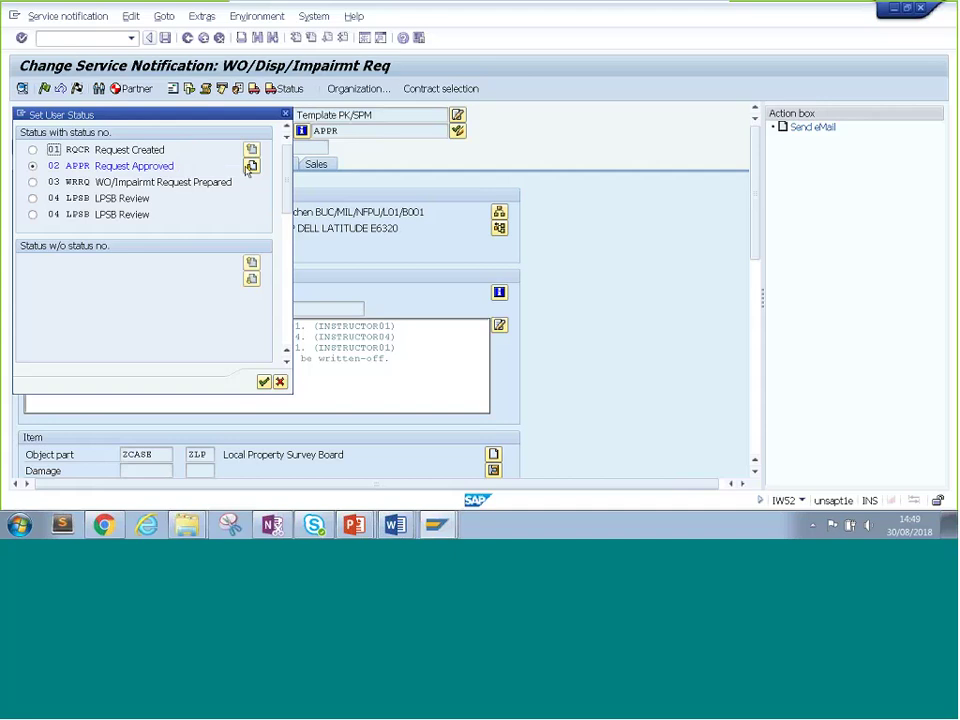
double_click(98, 182)
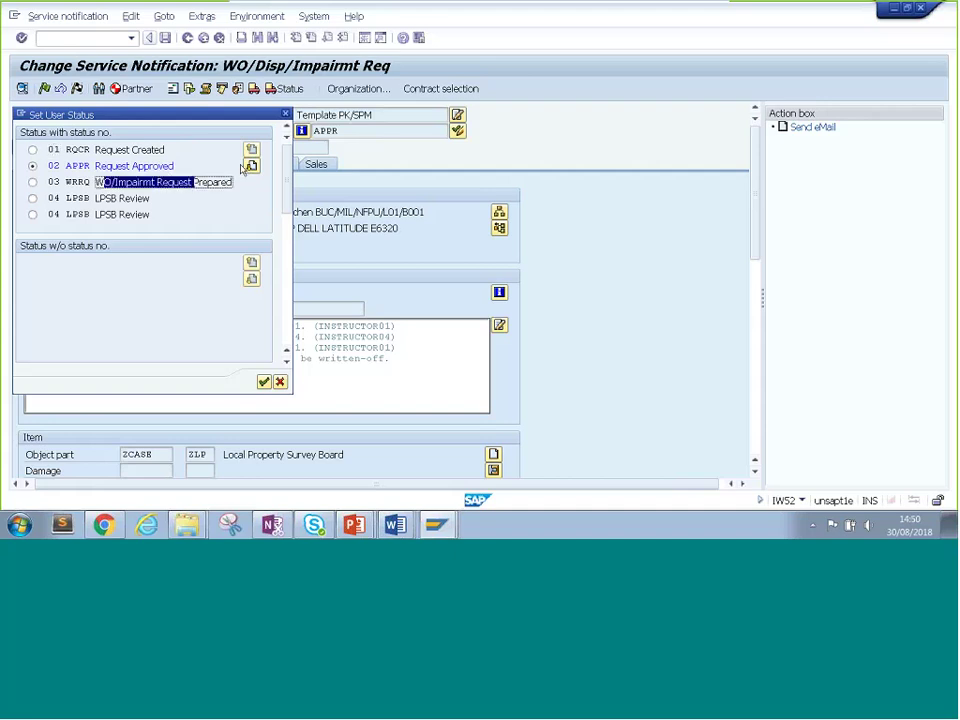
left_click(251, 166)
scroll(168, 211, "down", 2)
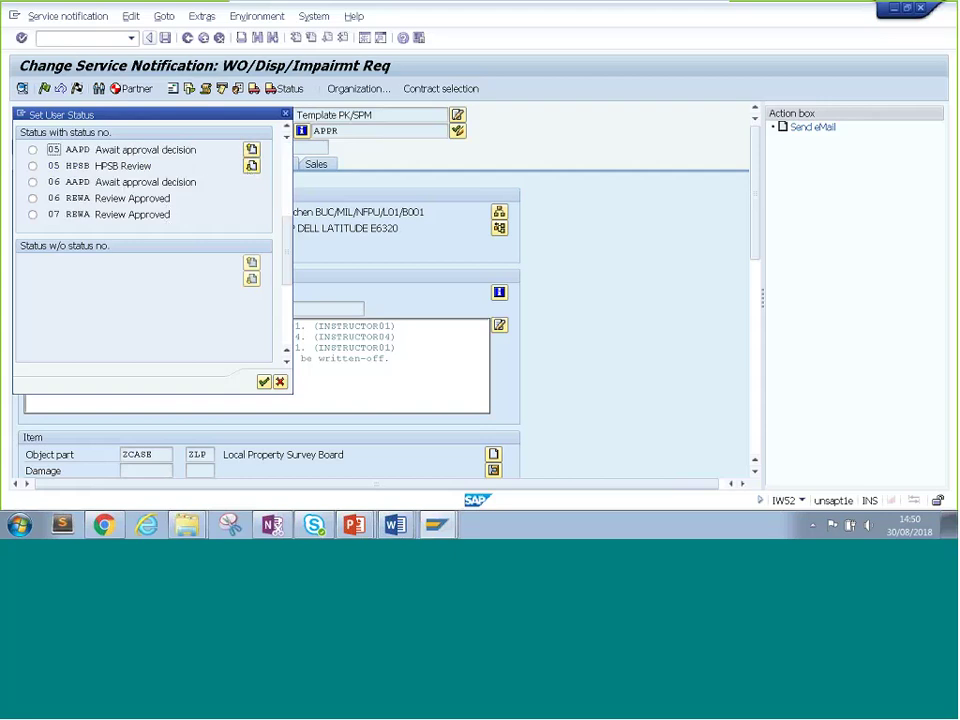
left_click(251, 150)
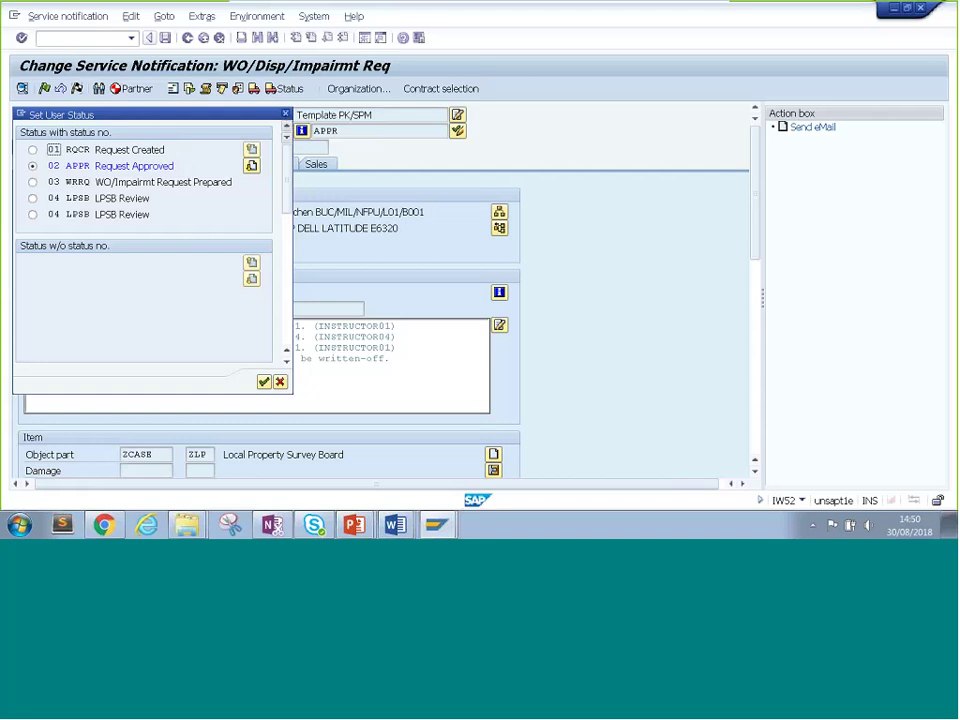
left_click(265, 382)
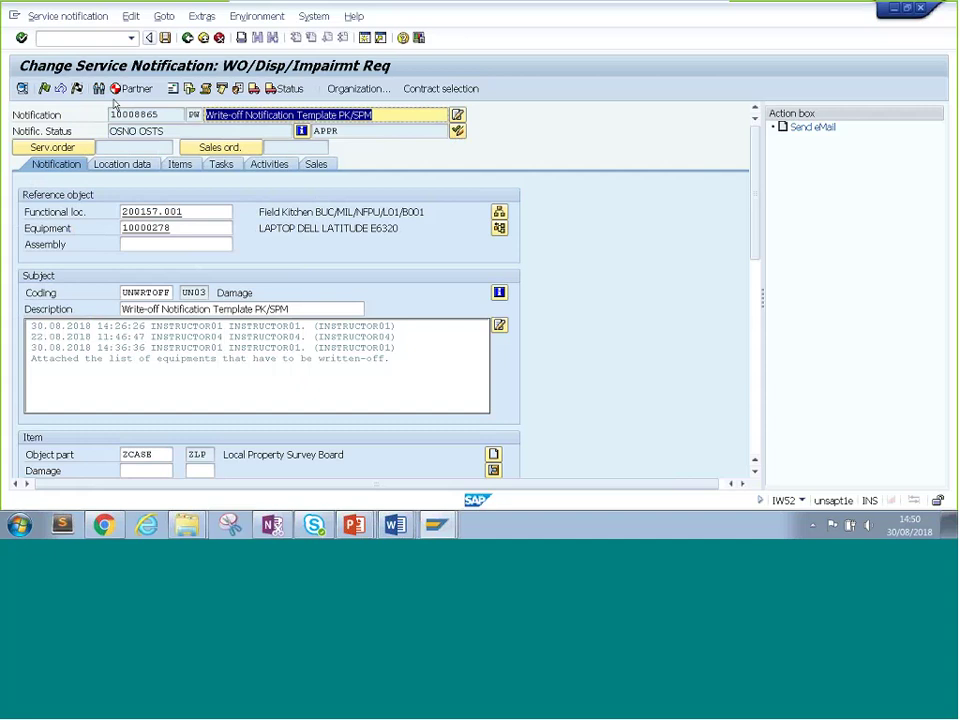
Release the approved write-off notification by putting it in process and save it.
left_click(45, 90)
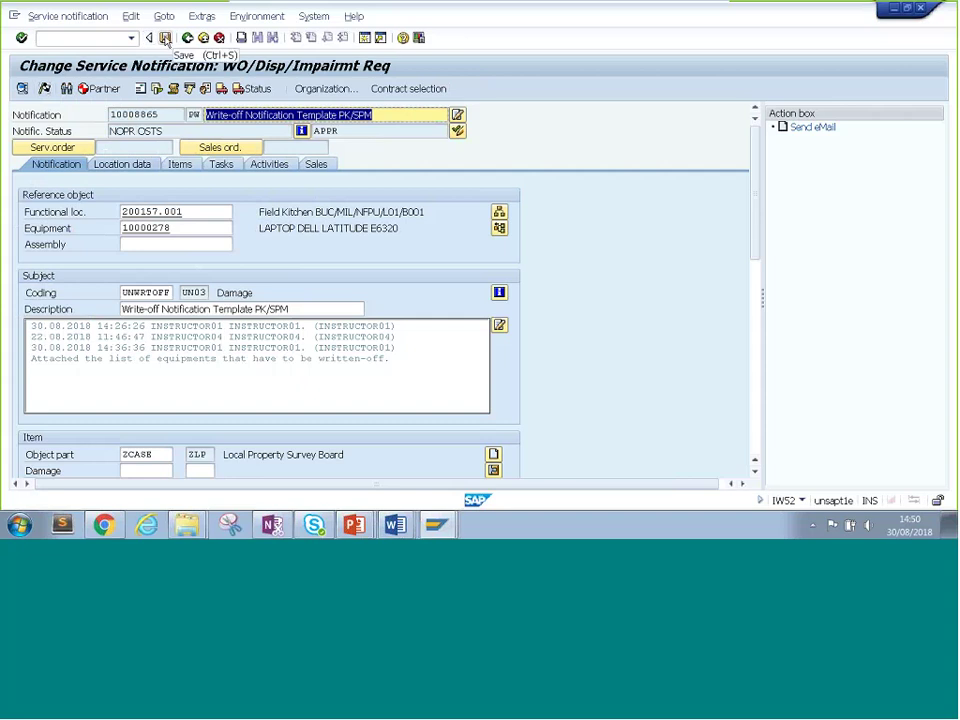
left_click(166, 38)
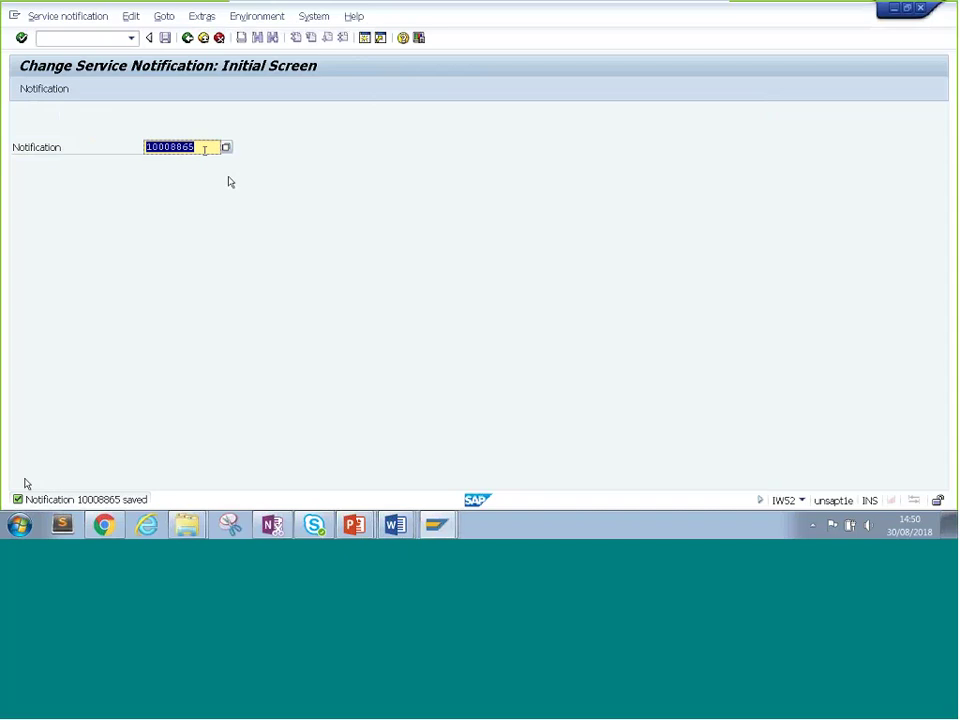
Reopen the saved notification, check its system and user status, and return to the initial screen.
left_click(205, 149)
key("Return")
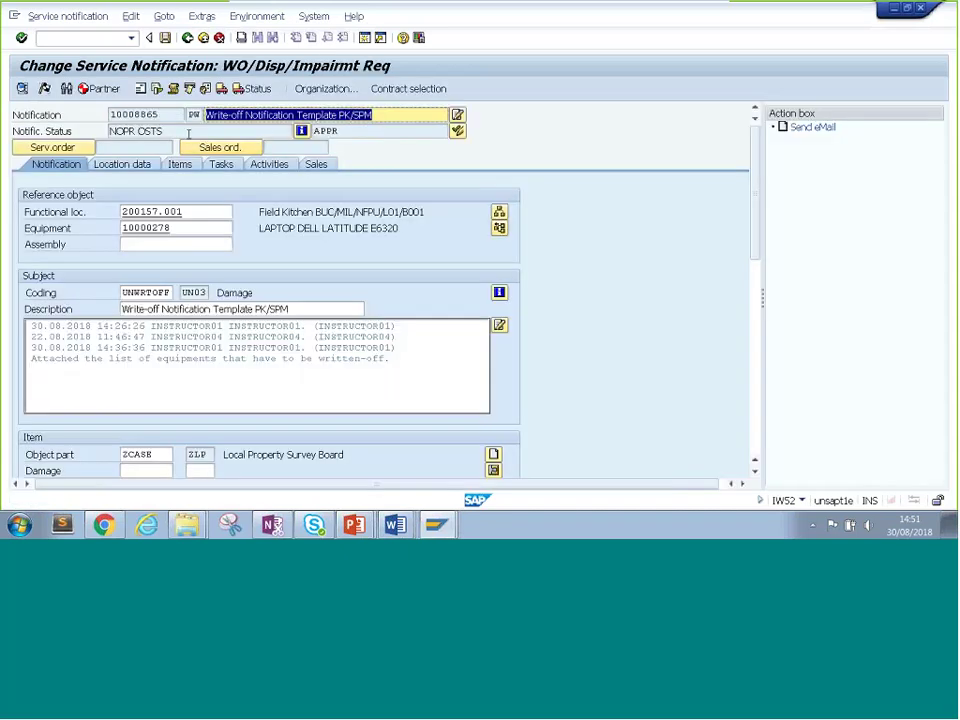
left_click_drag(162, 131, 114, 131)
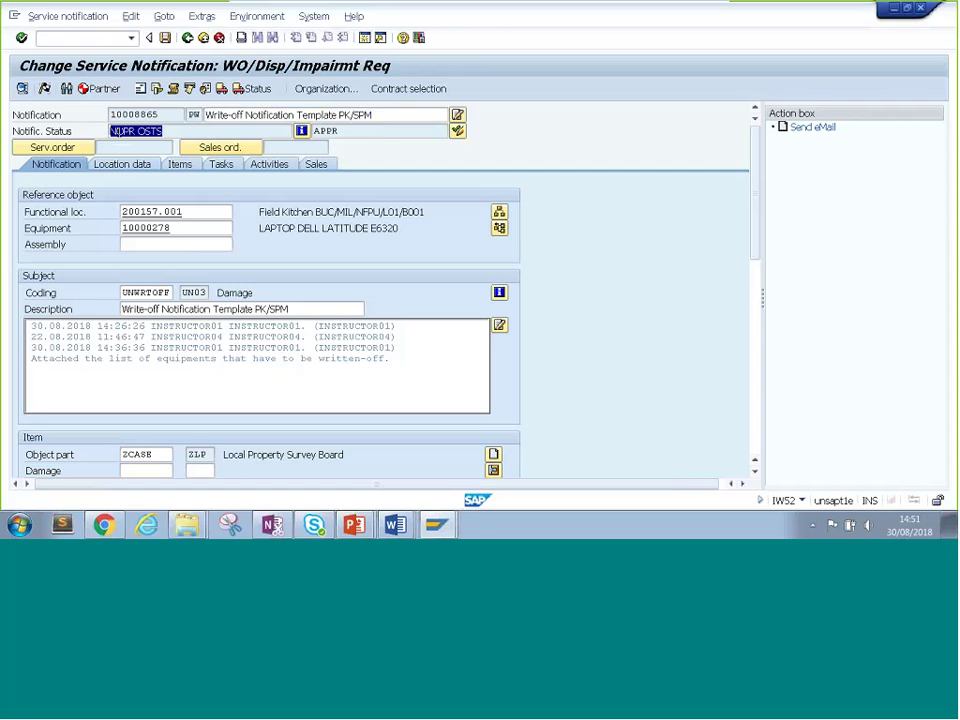
double_click(326, 131)
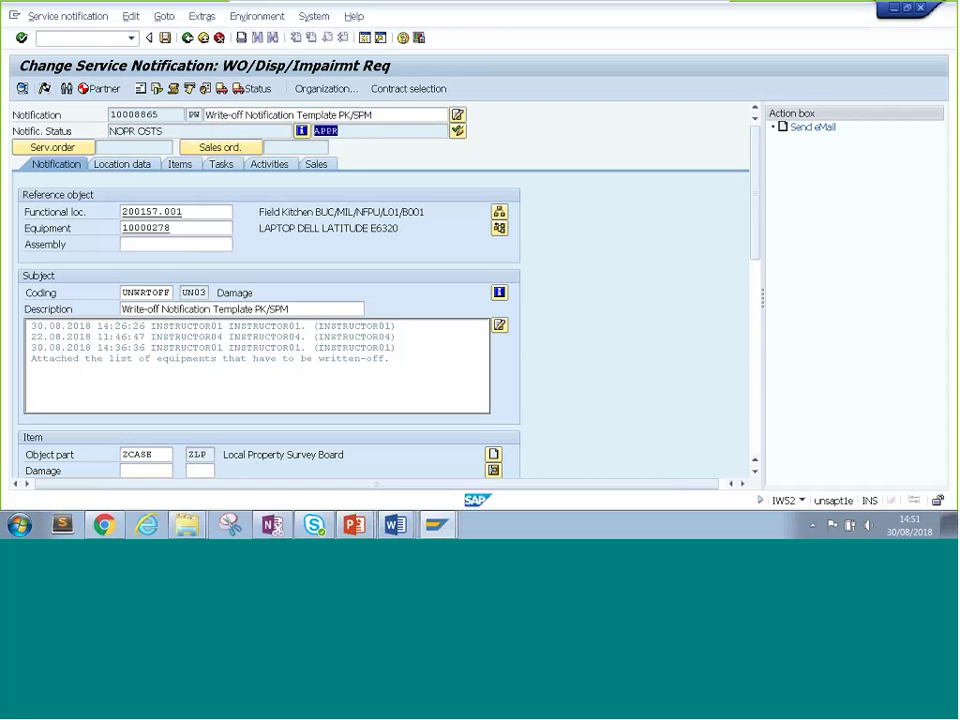
left_click(186, 37)
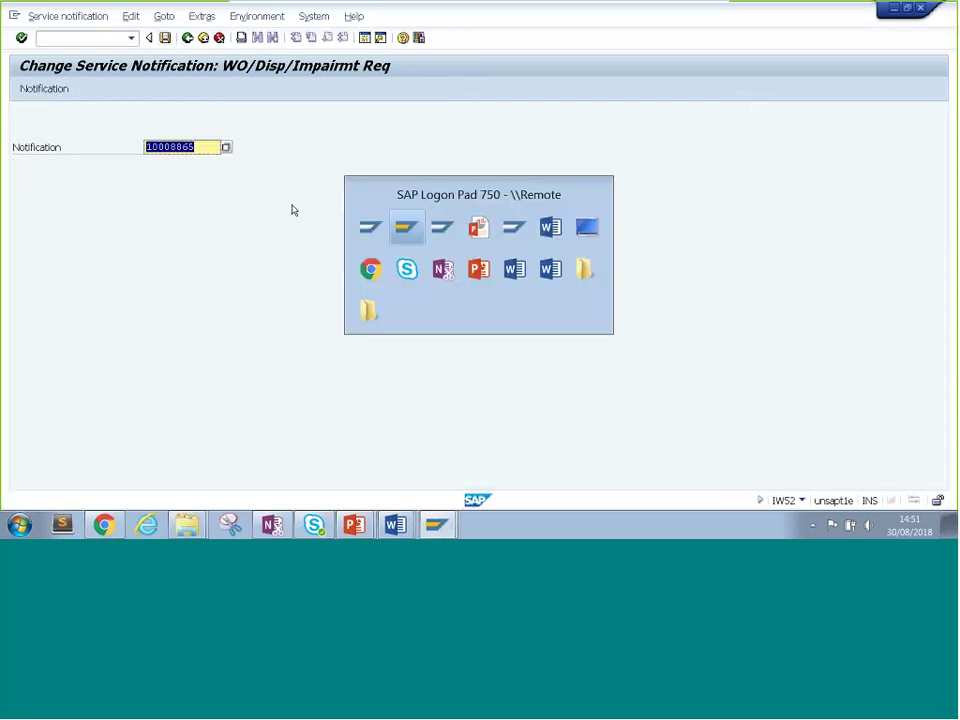
Switch to the PowerPoint write-off slide, reveal the release bullet and highlight "Approved", "Release" and "green flag" under Approve and Release Notification.
key("alt+Tab")
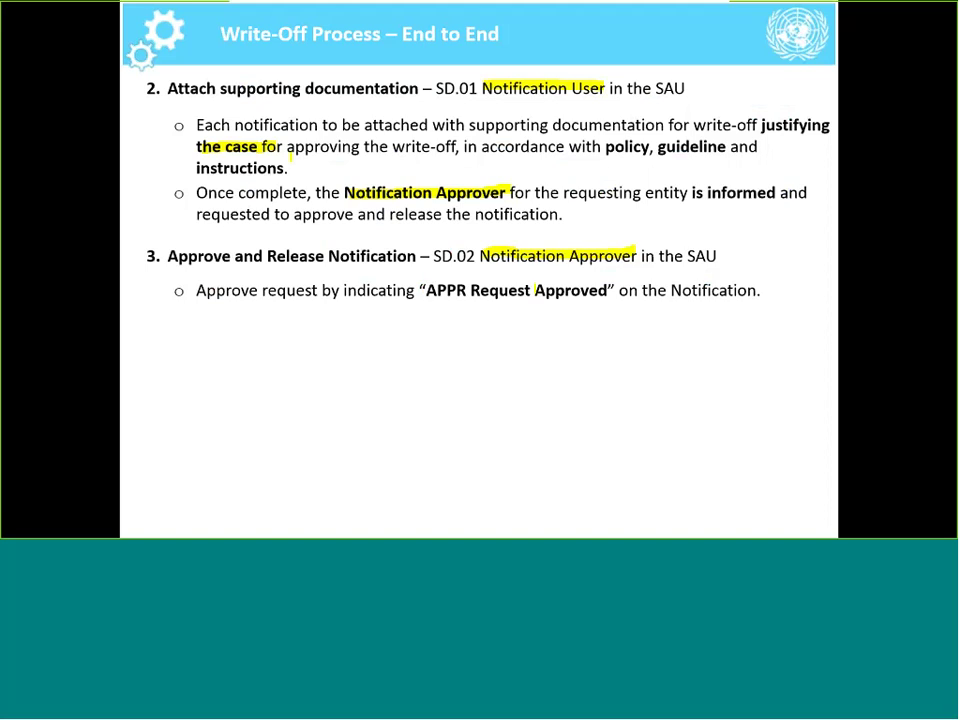
left_click_drag(535, 290, 607, 290)
key("Right")
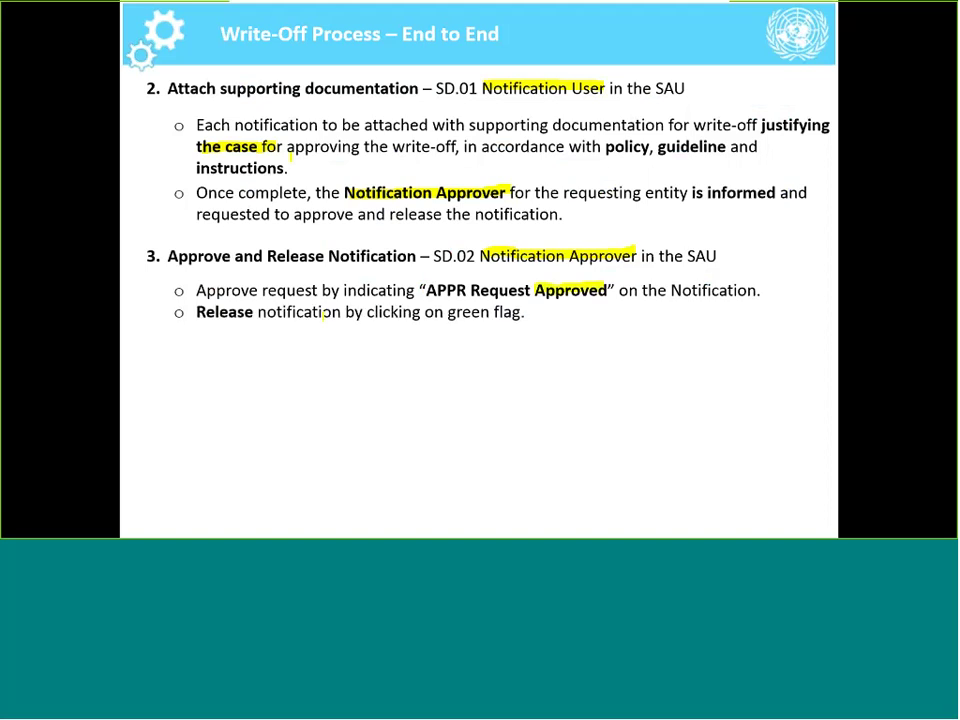
left_click_drag(197, 312, 253, 313)
left_click_drag(449, 313, 524, 313)
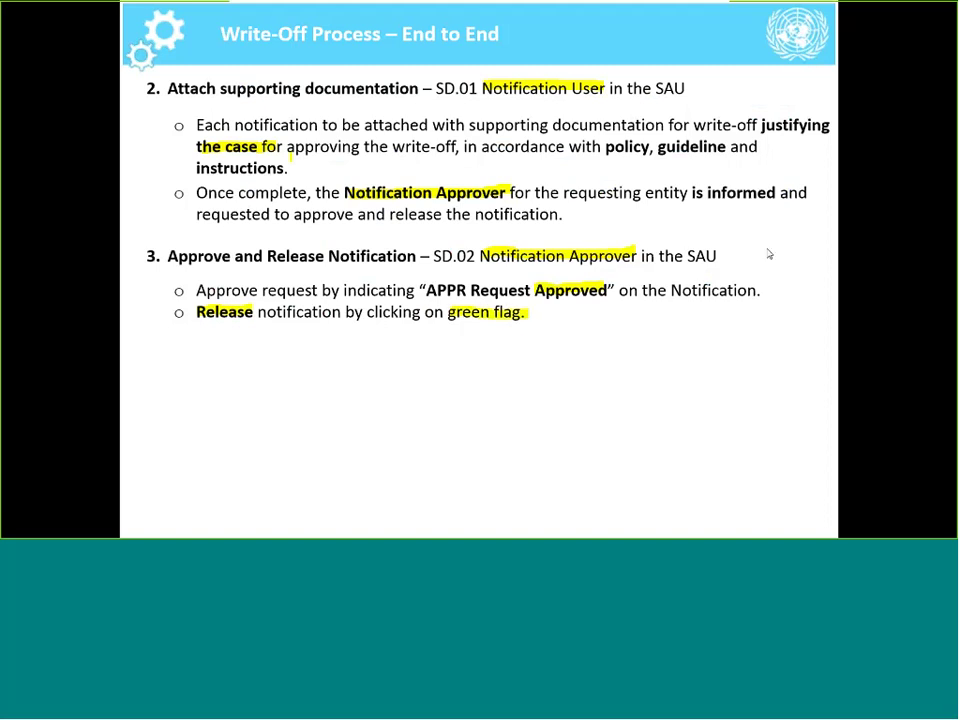
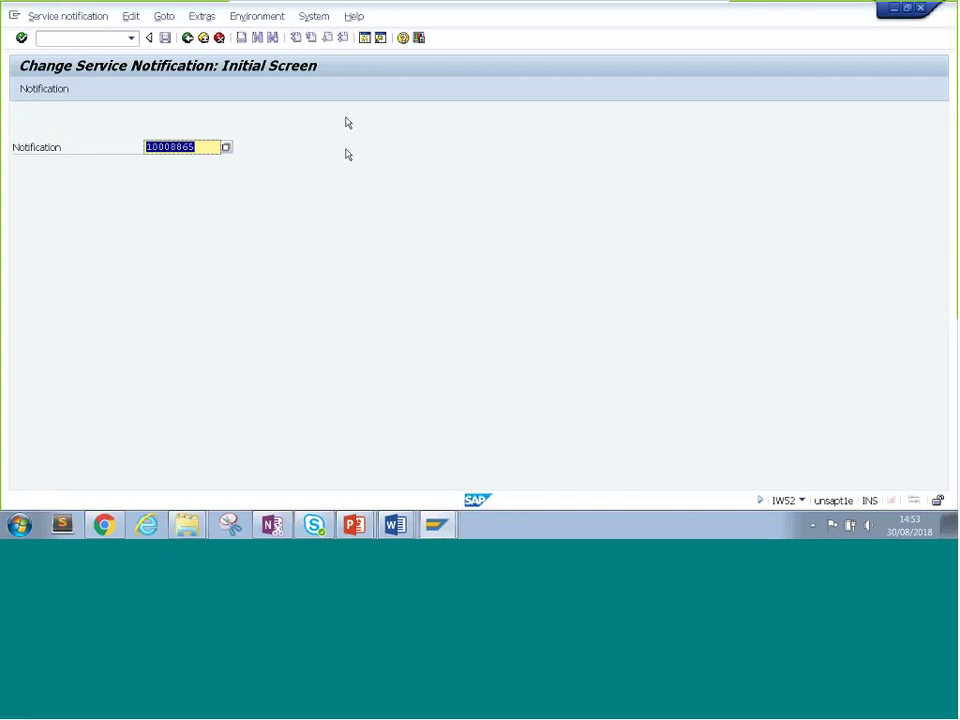
Open a new SAP session and display equipment 10000276 for changing in transaction IE02.
left_click(366, 38)
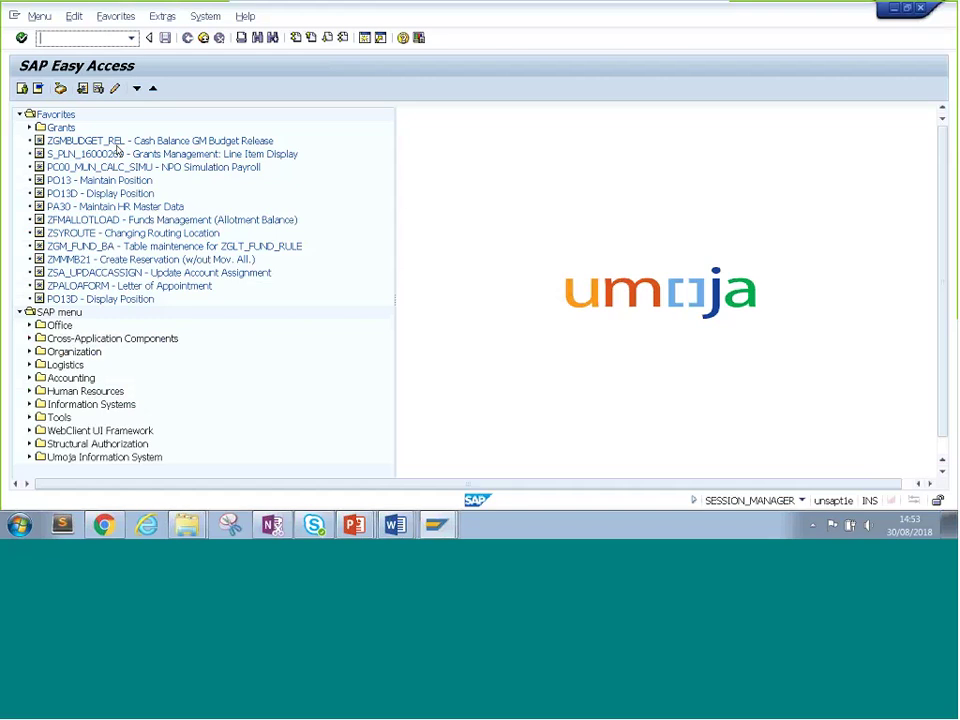
type("IE02")
key("Return")
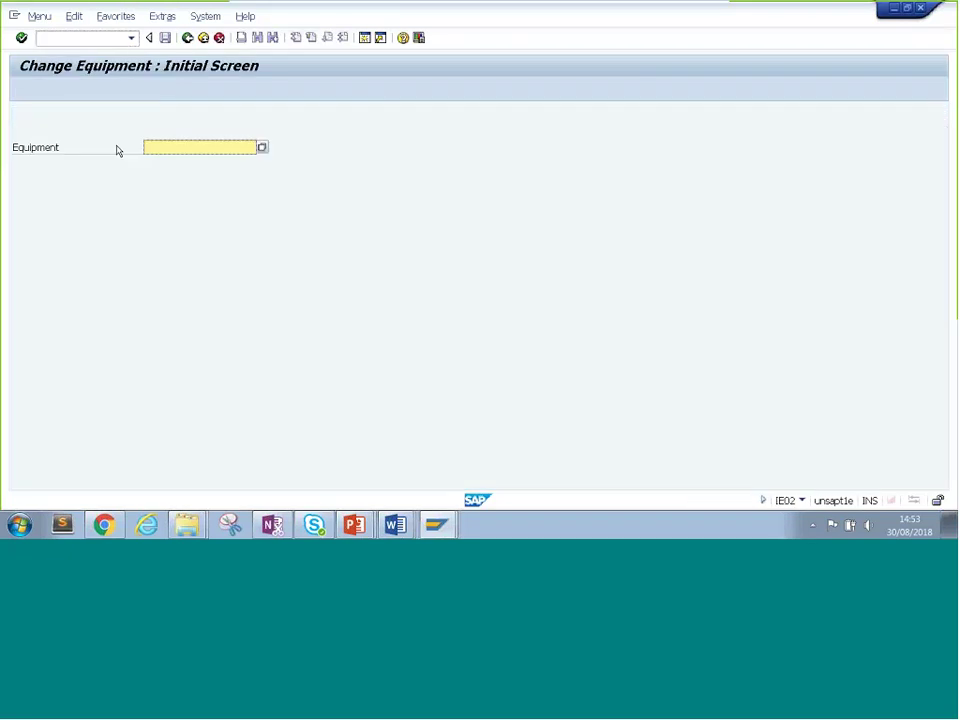
key("BackSpace")
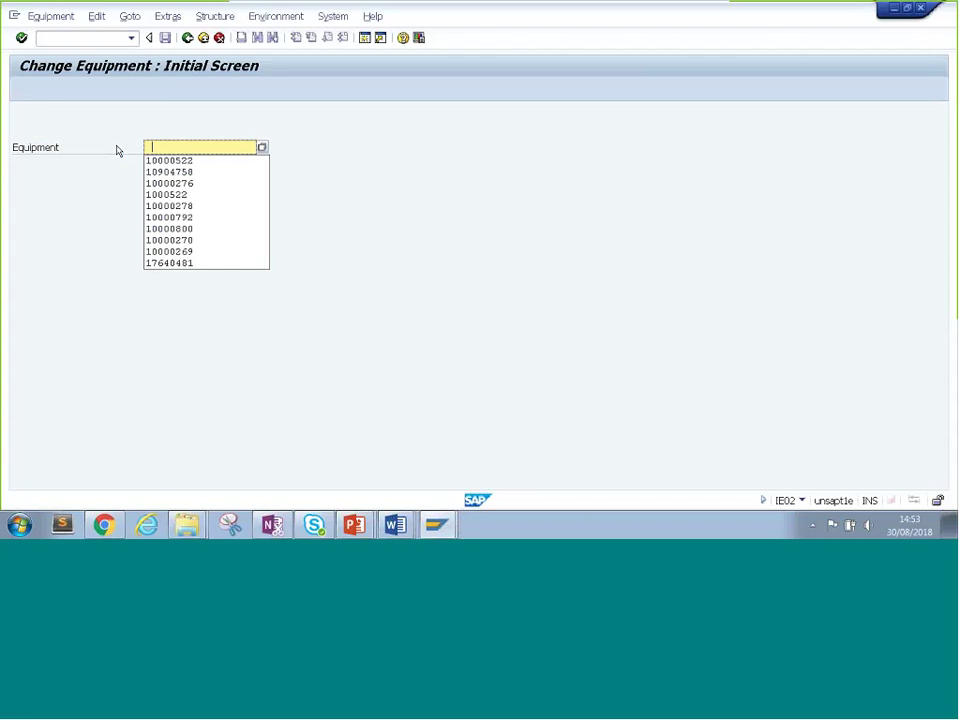
key("Down")
key("Down")
key("Down")
key("Return")
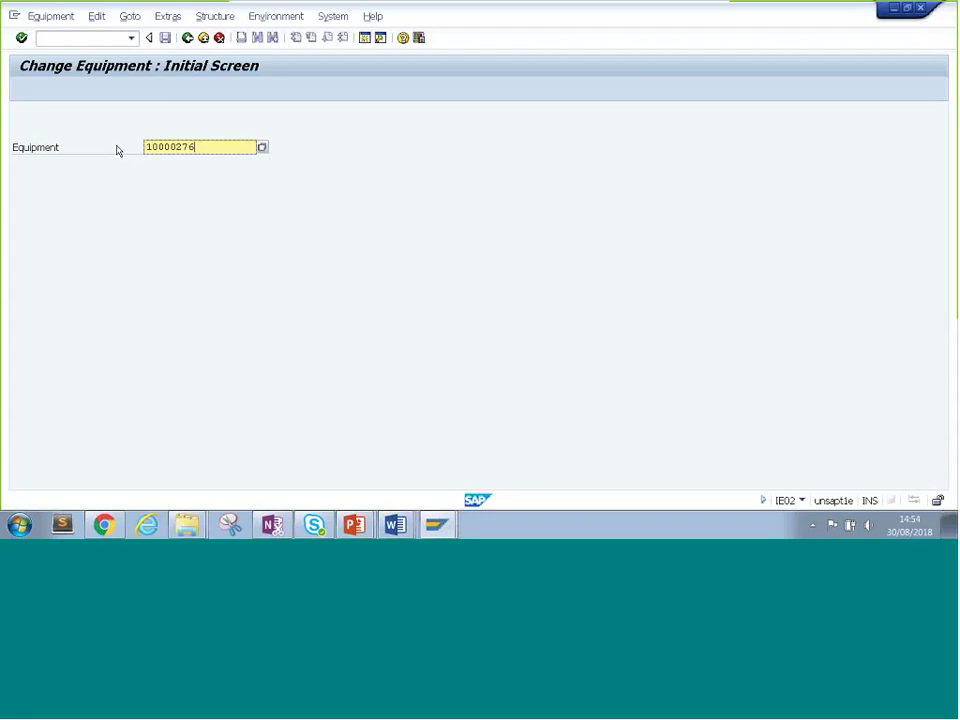
key("Return")
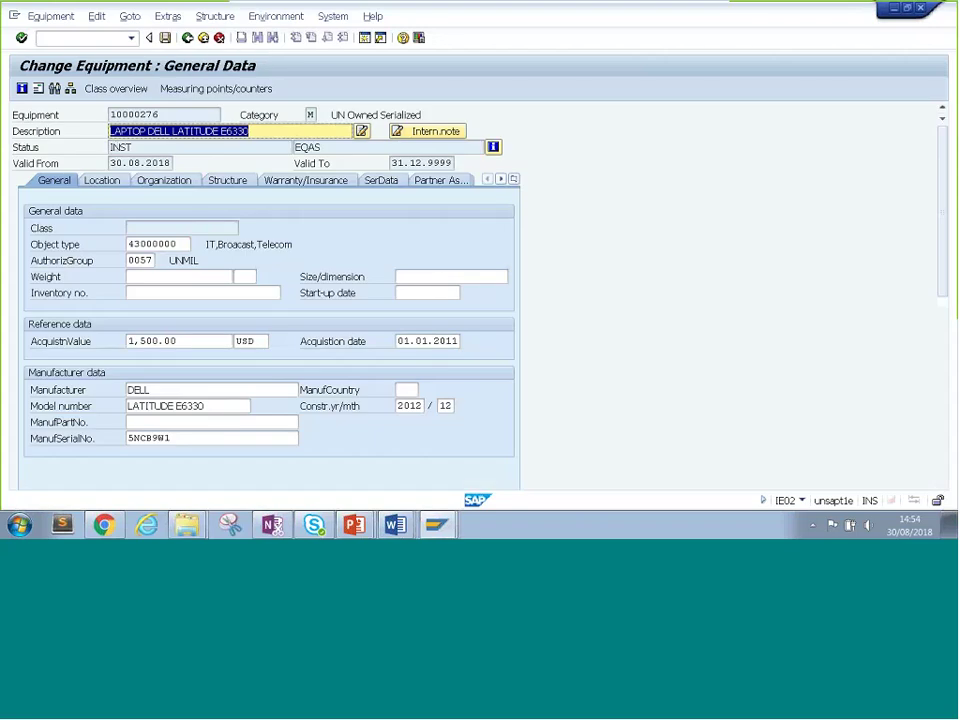
Examine the laptop's system status, user status and inventory number field, and return to the Change Service Notification window.
key("Tab")
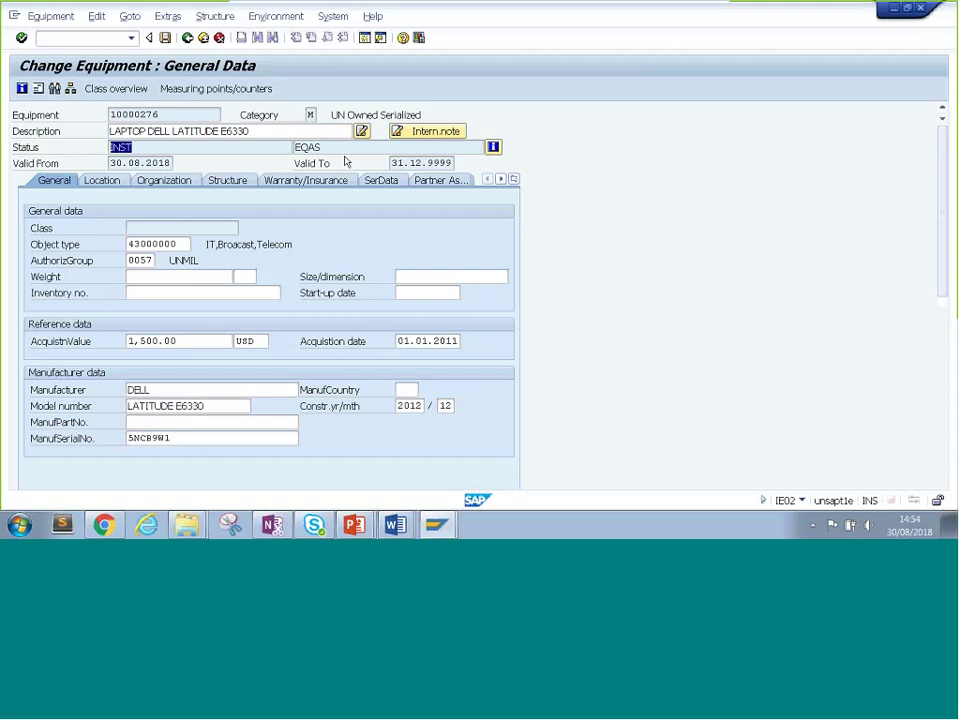
key("Tab")
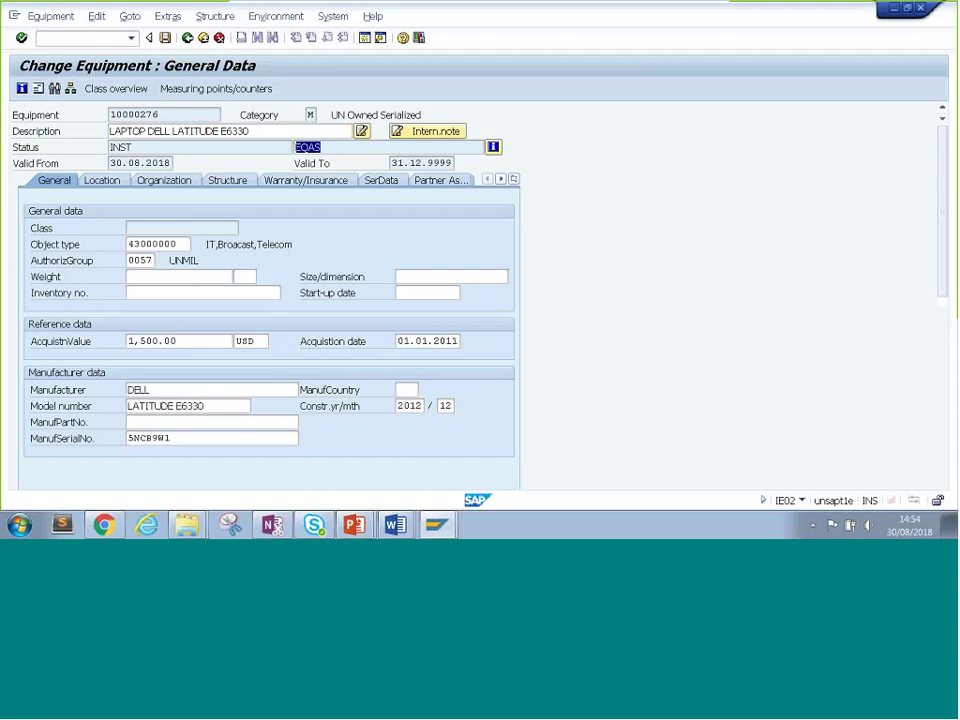
left_click(130, 293)
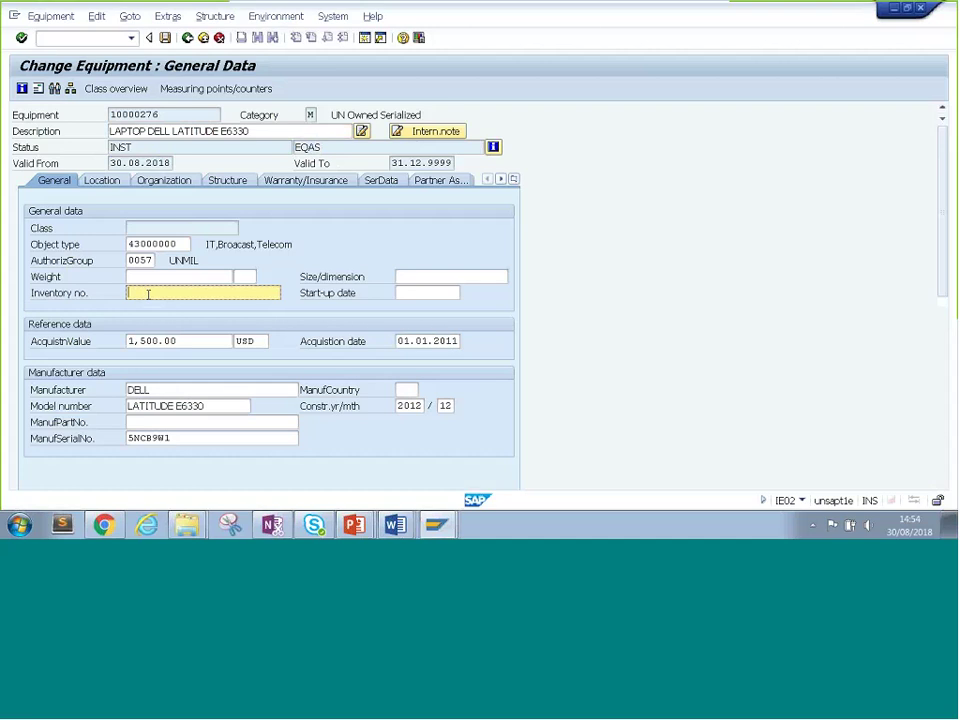
key("alt+Tab")
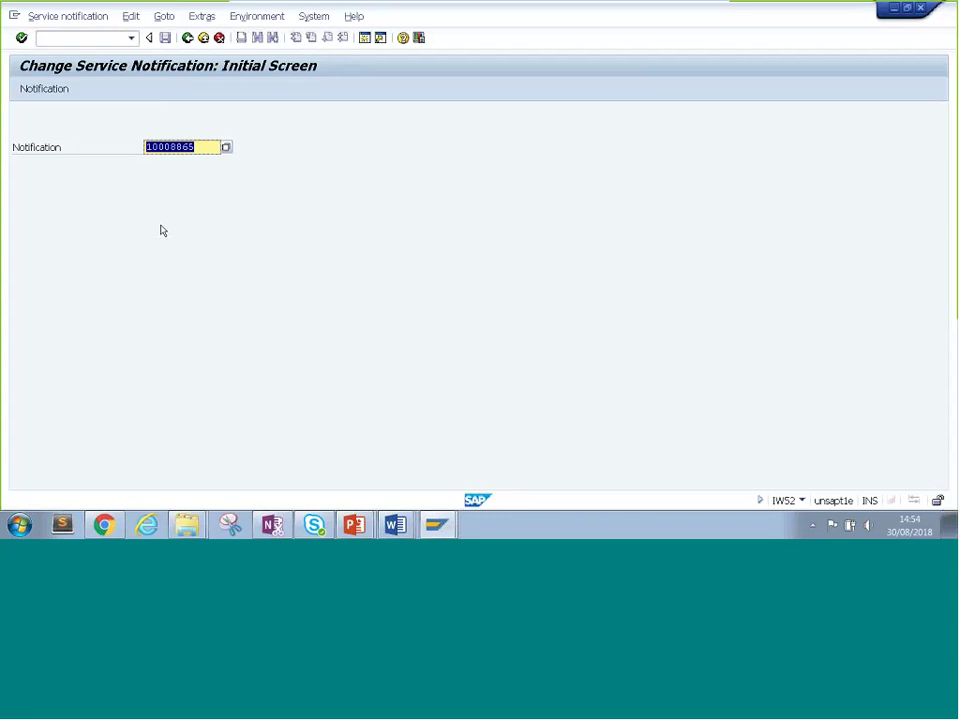
Switch to the Change Equipment window and enter notification number 10008865 as the laptop's inventory number.
key("alt+Tab")
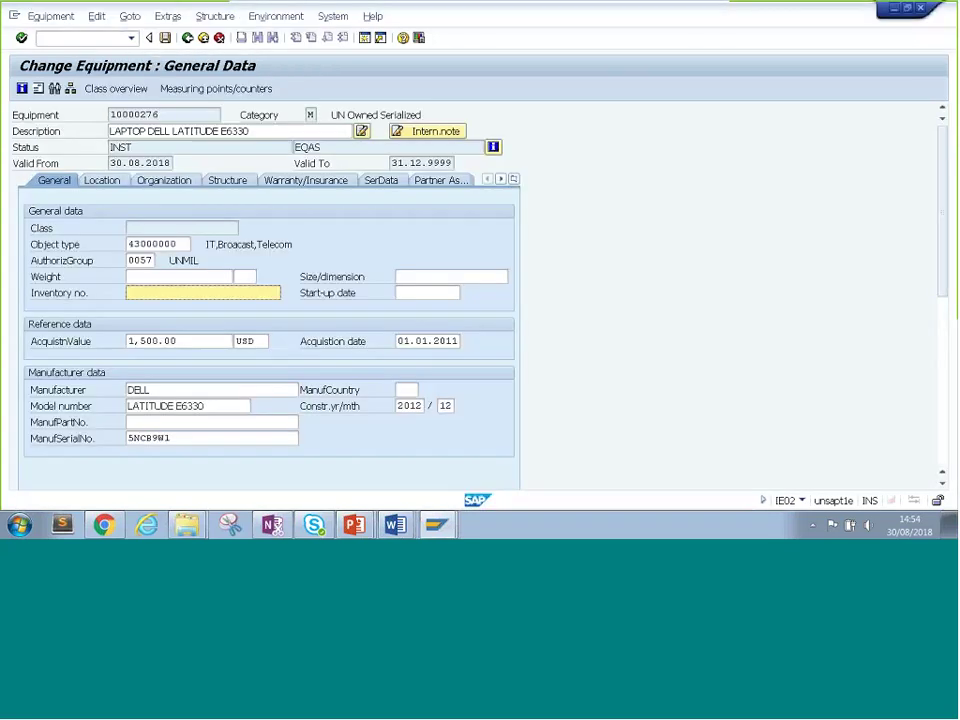
type("10008865")
double_click(155, 292)
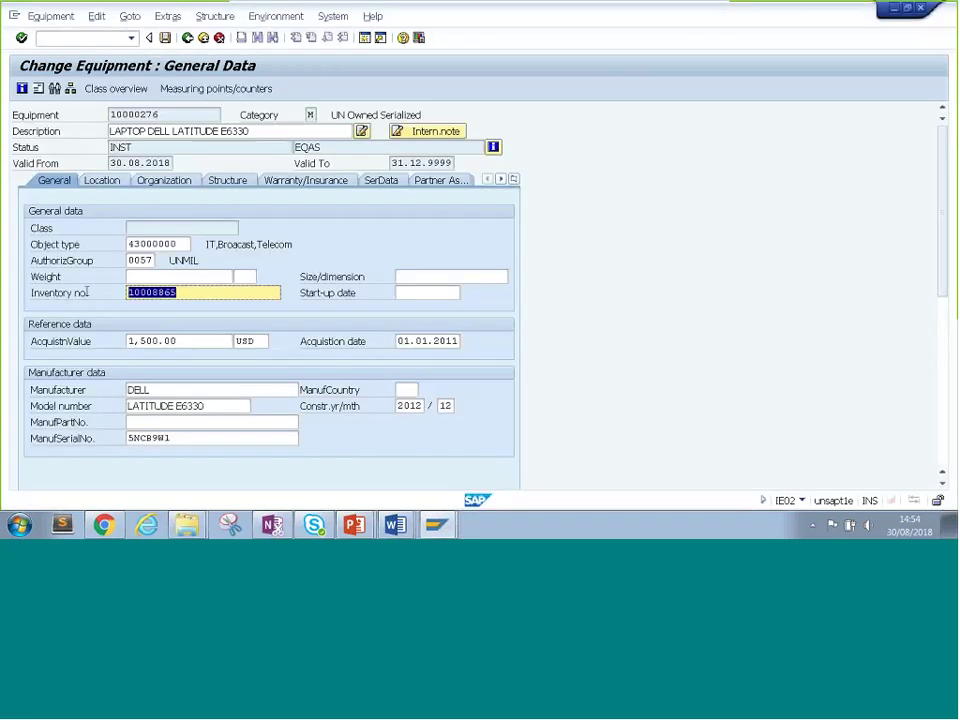
left_click(176, 291)
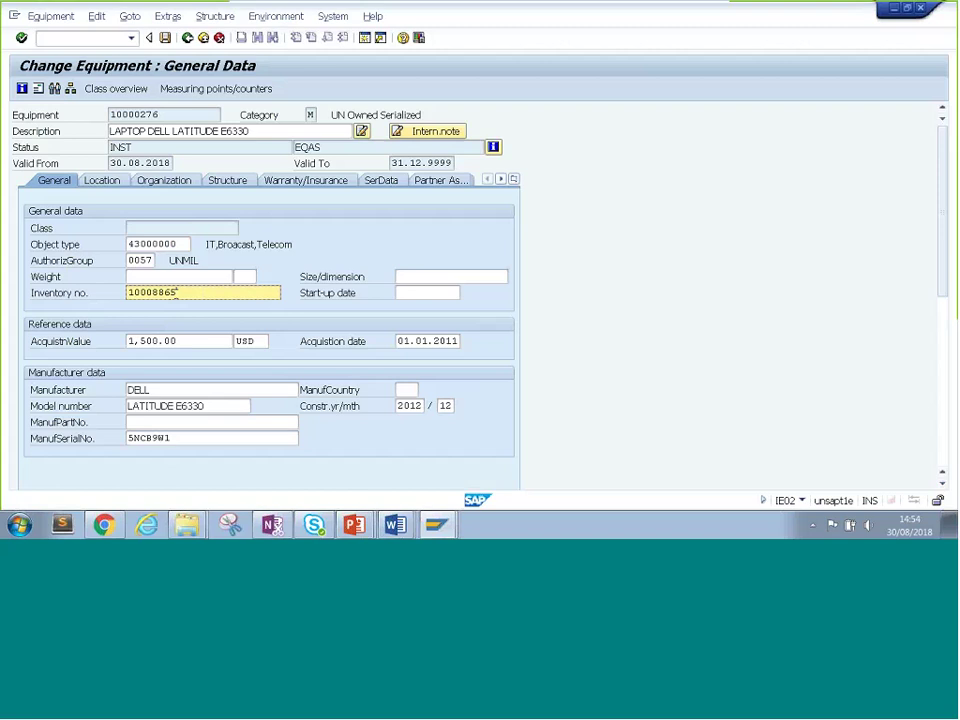
double_click(115, 292)
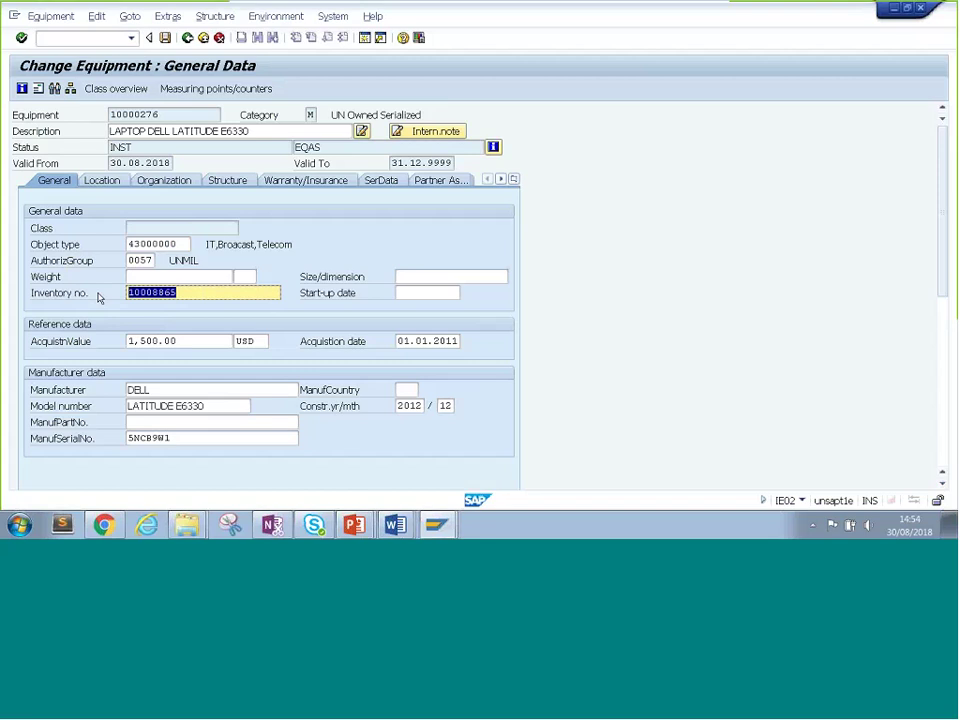
left_click(187, 293)
left_click(179, 292)
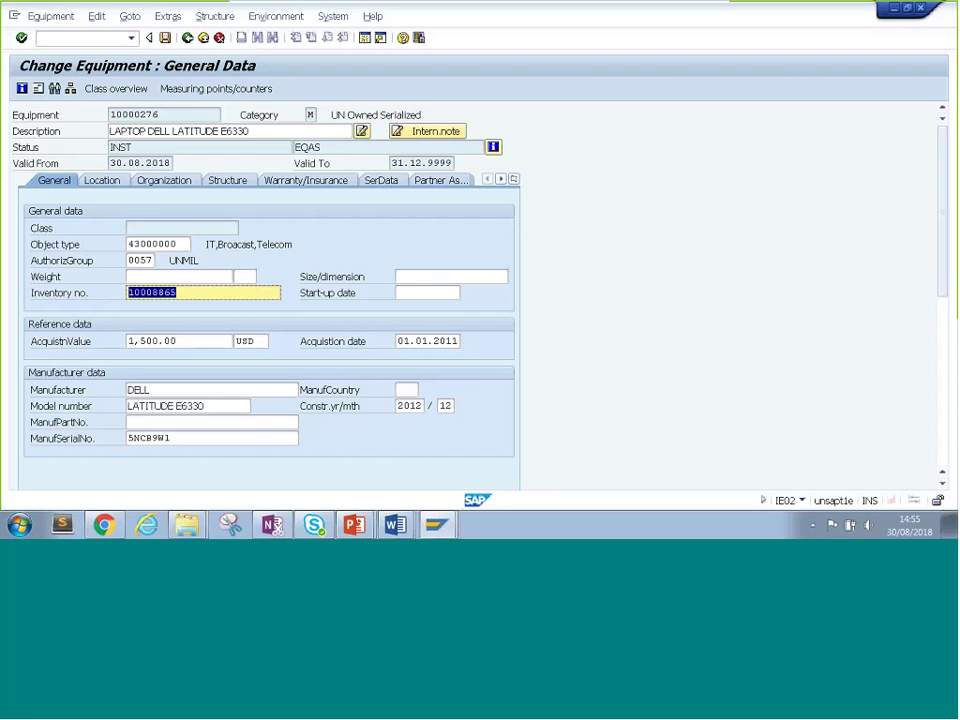
left_click(191, 293)
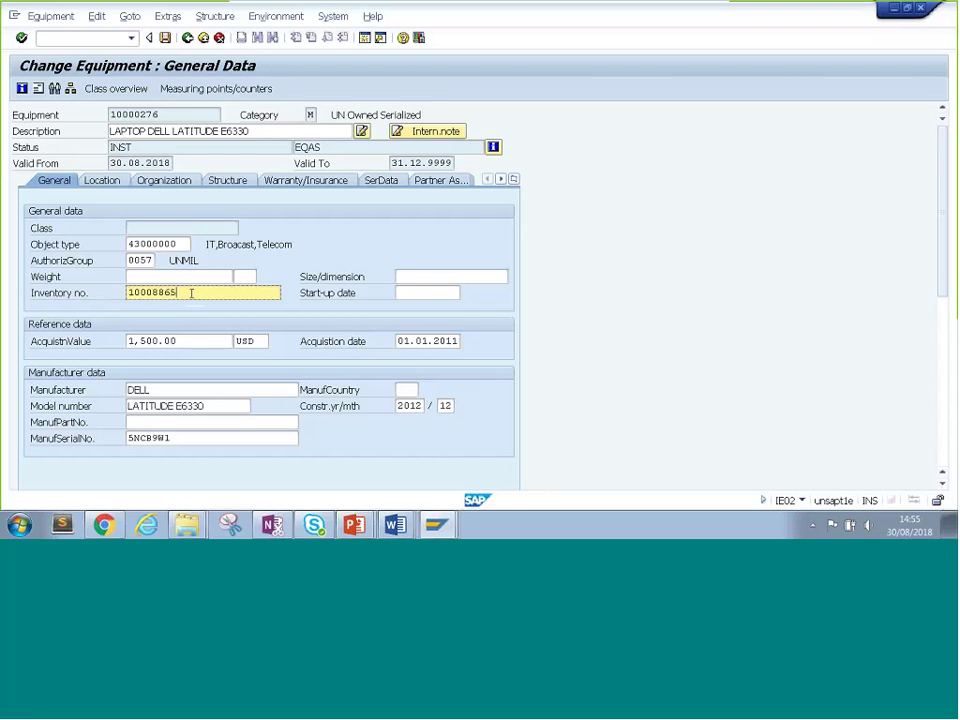
left_click_drag(191, 293, 82, 296)
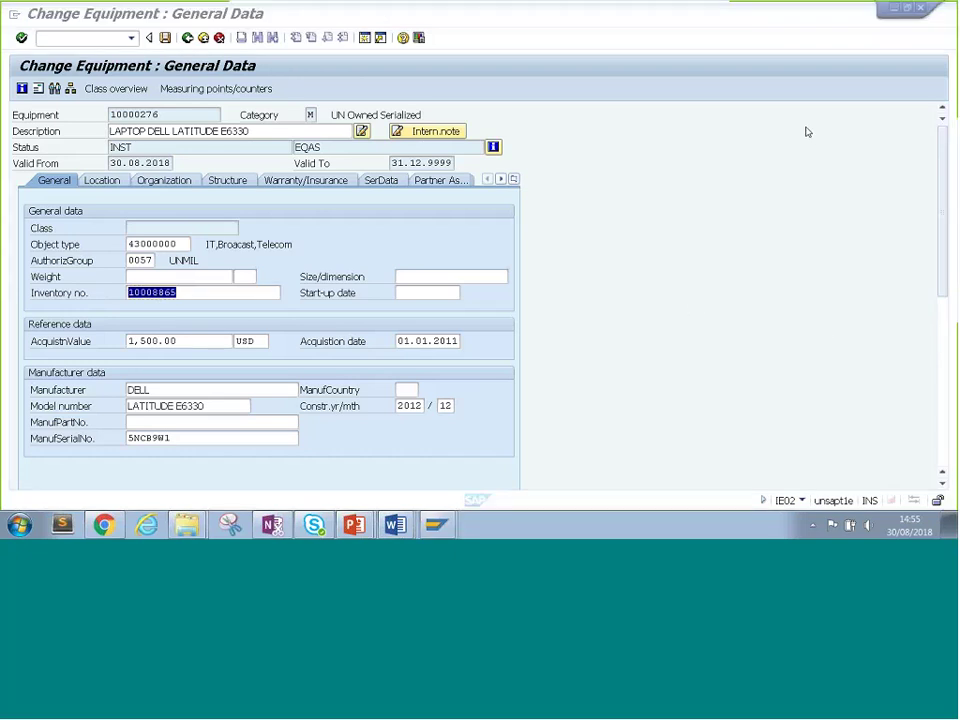
key("End")
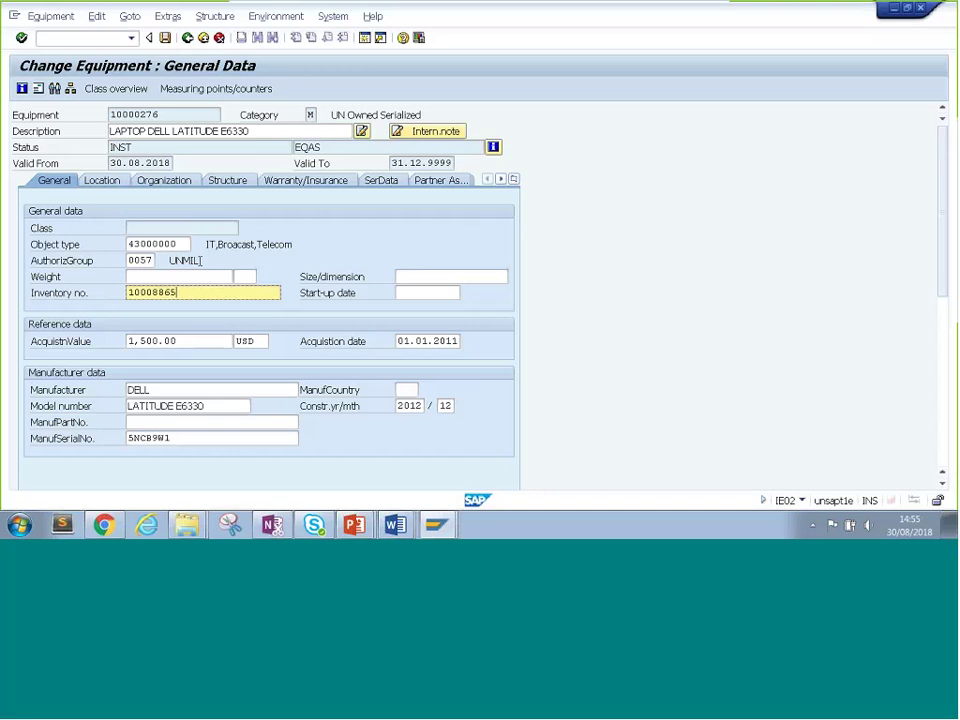
Dismantle the laptop from functional location 200157.001 in its structure data and check the system status.
left_click_drag(134, 147, 96, 163)
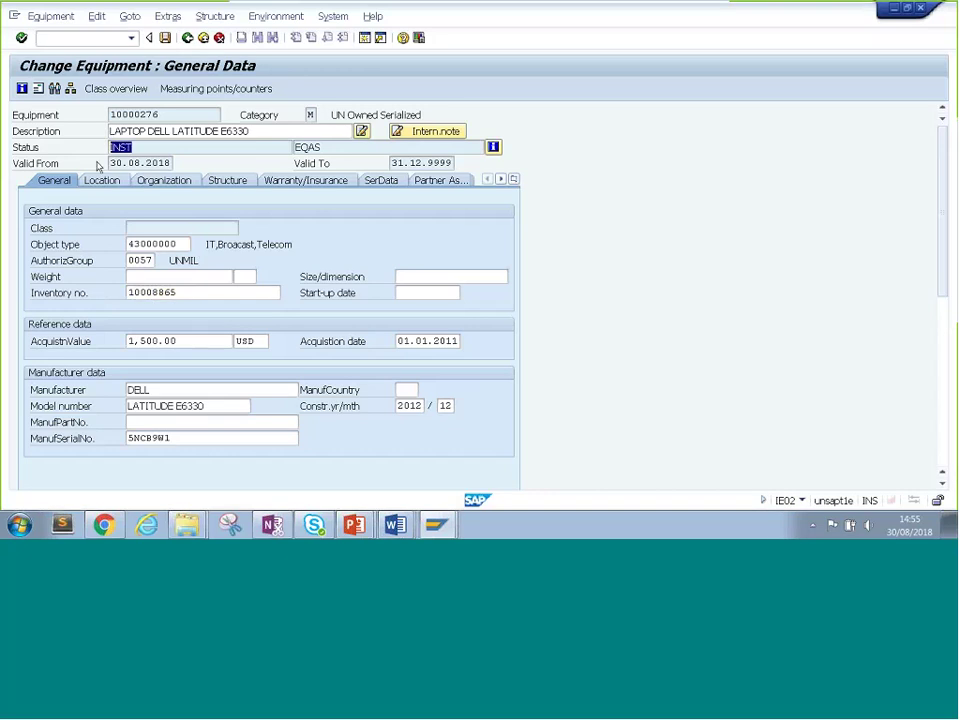
left_click(229, 180)
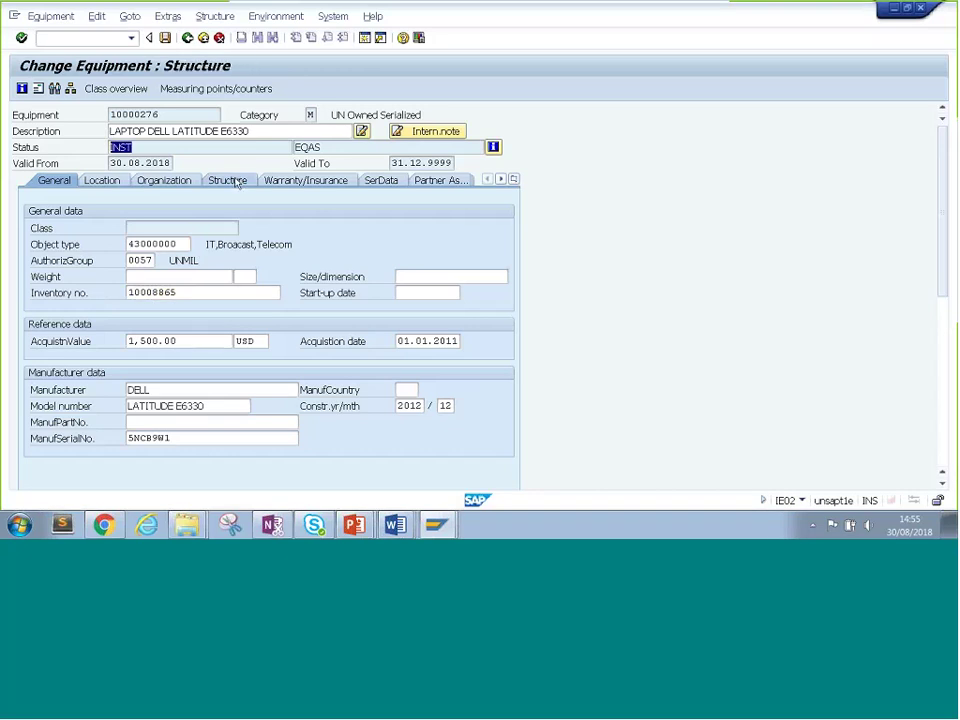
left_click(216, 229)
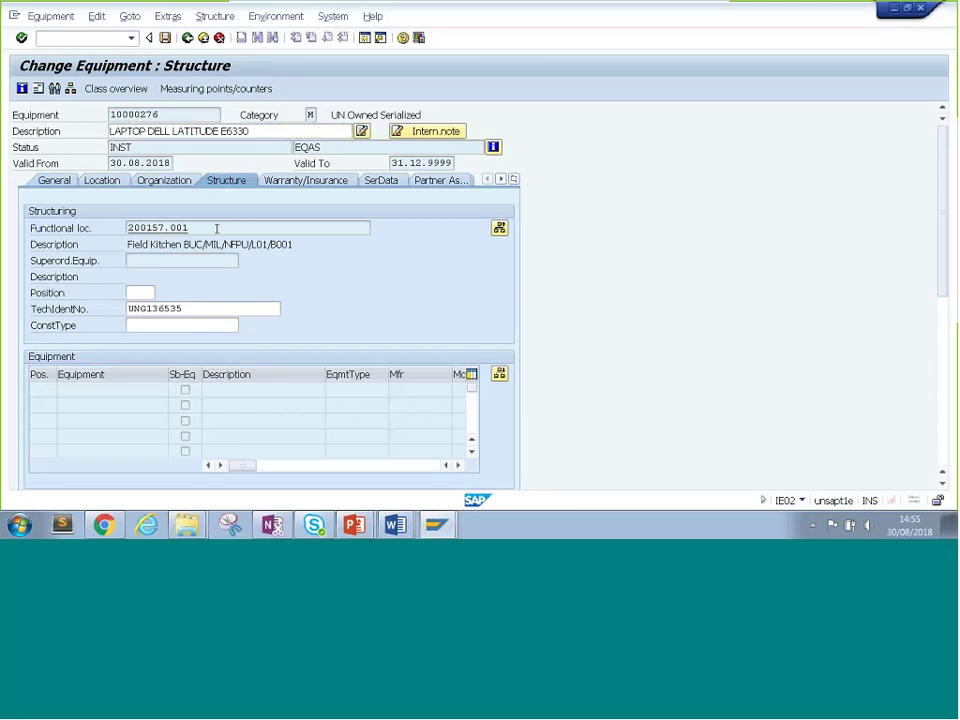
left_click_drag(216, 229, 118, 228)
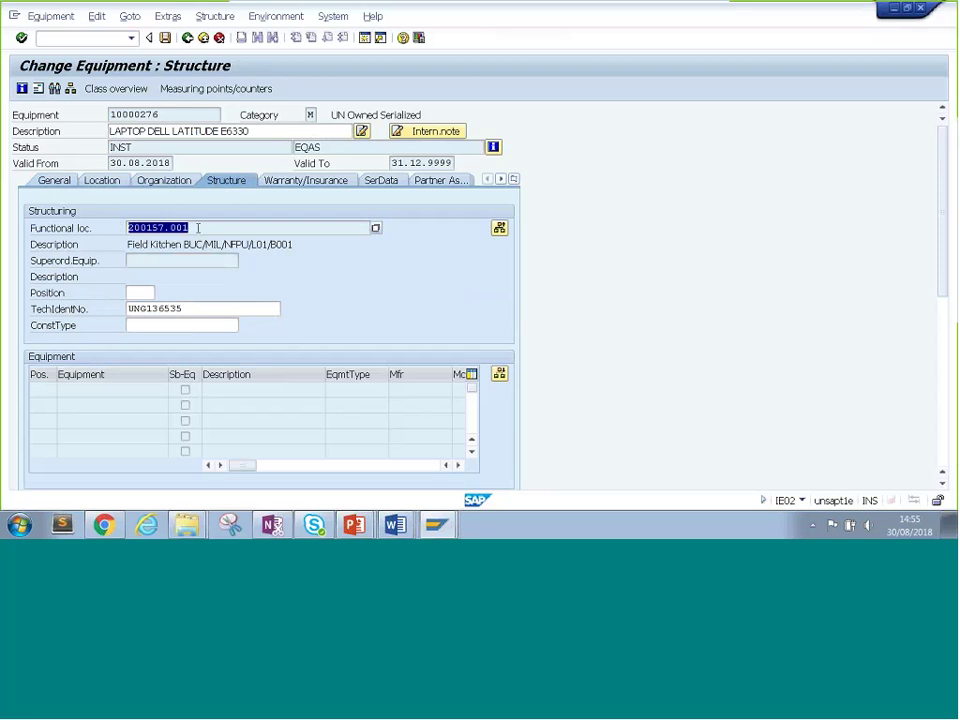
left_click(500, 229)
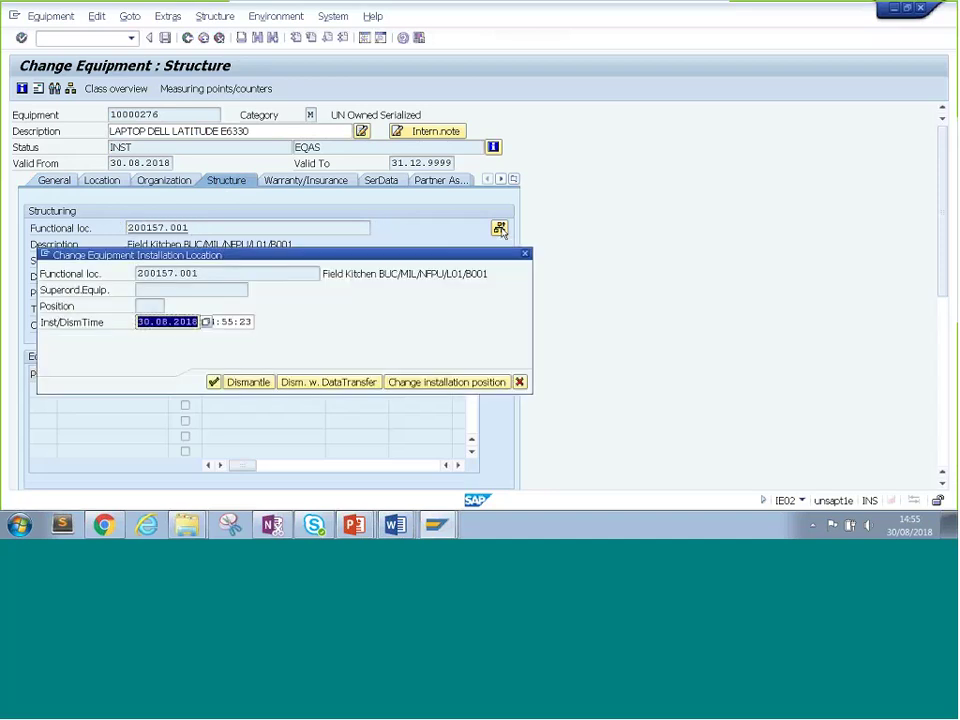
left_click(258, 383)
left_click(256, 384)
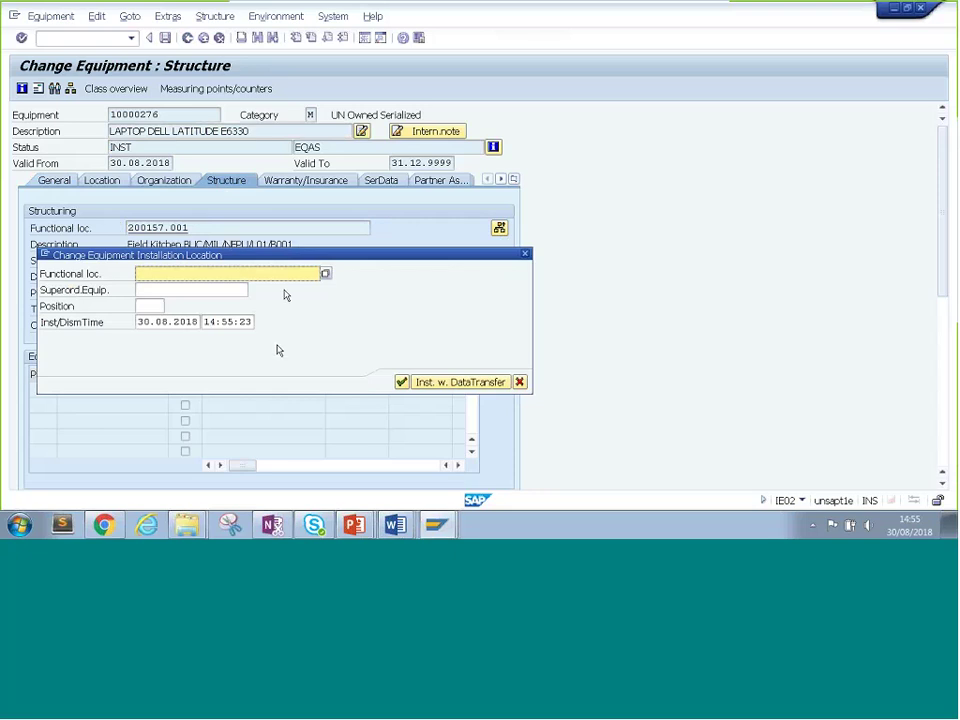
left_click(401, 383)
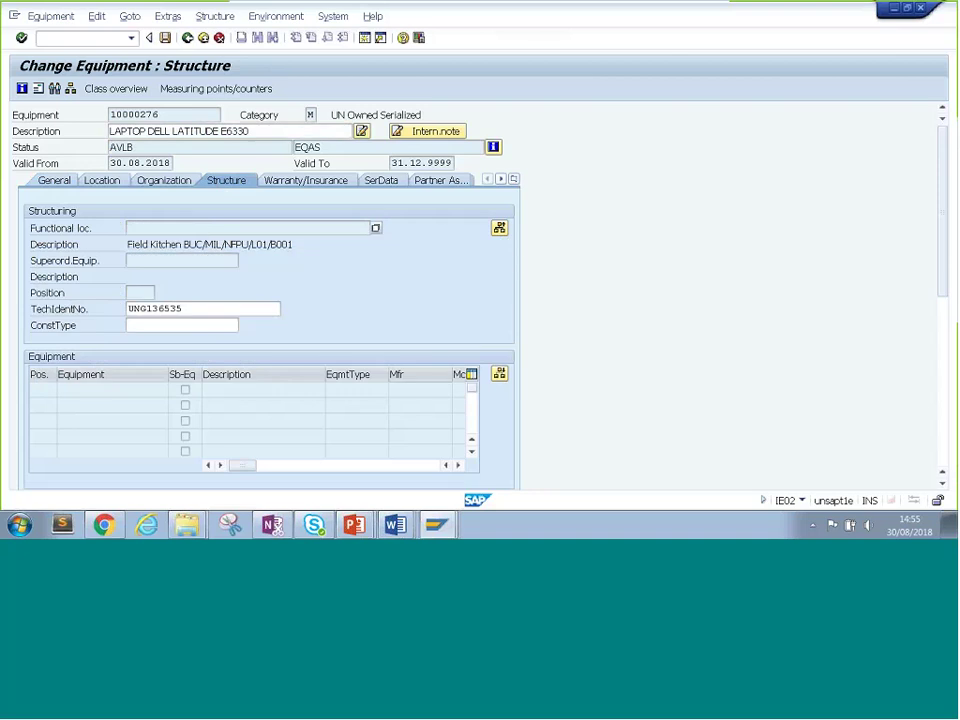
left_click_drag(136, 147, 88, 147)
left_click(140, 146)
Delete the User Accountable partner from the laptop's partner assignment and confirm the deletion.
left_click(446, 182)
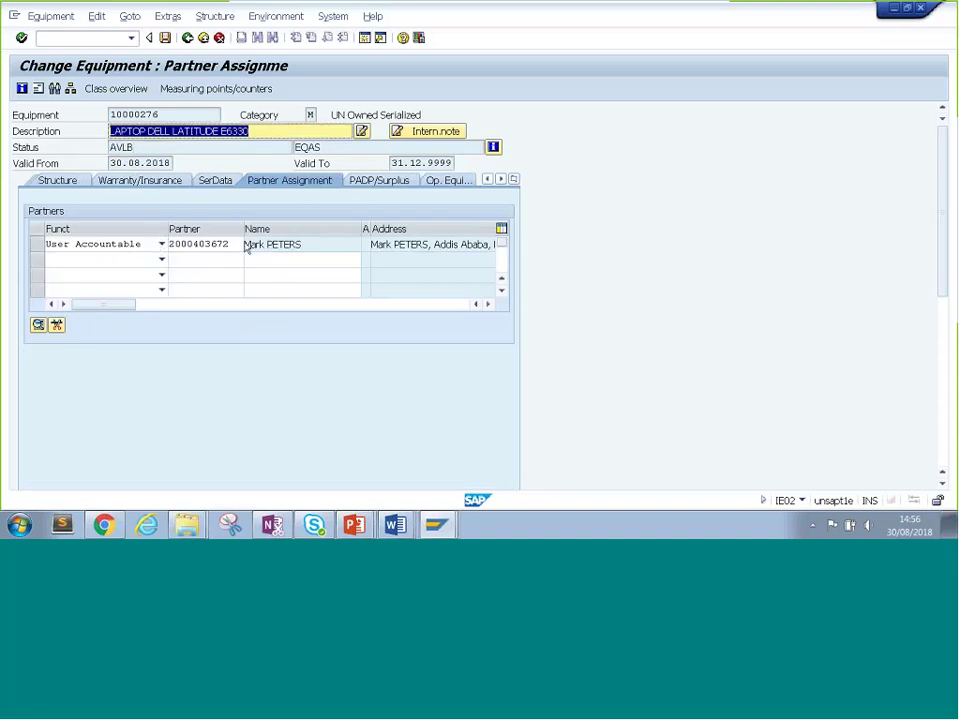
key("Tab")
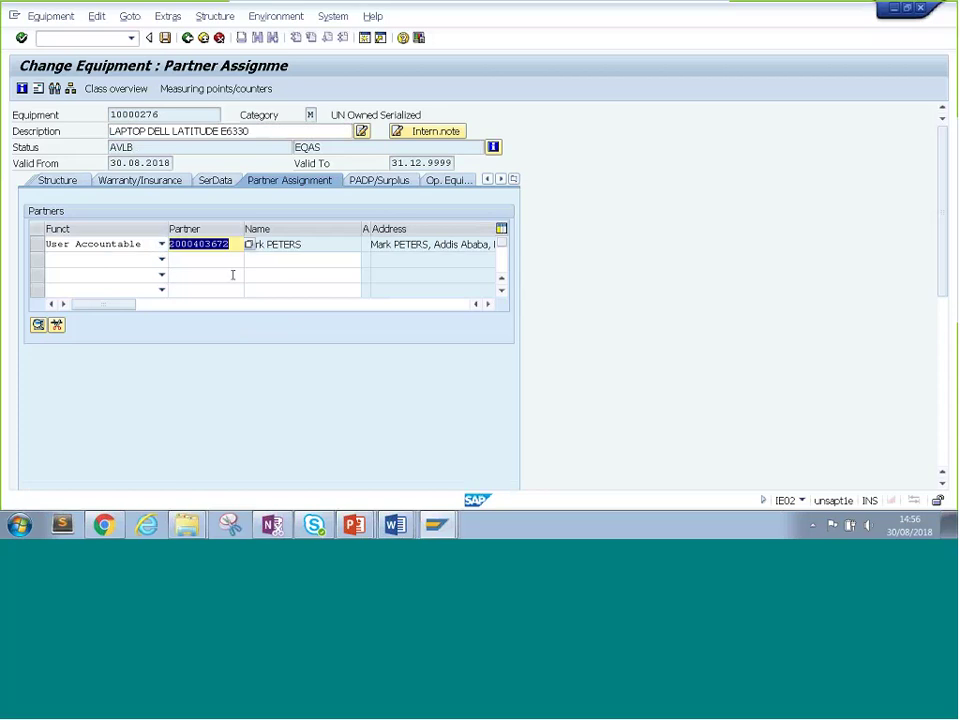
left_click(37, 245)
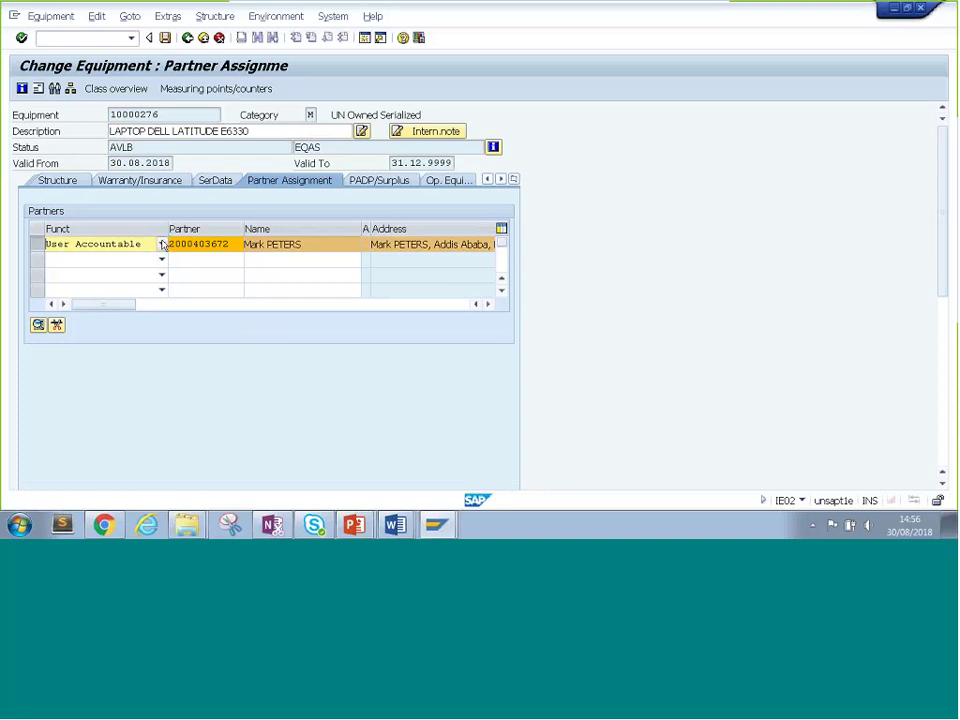
left_click(37, 248)
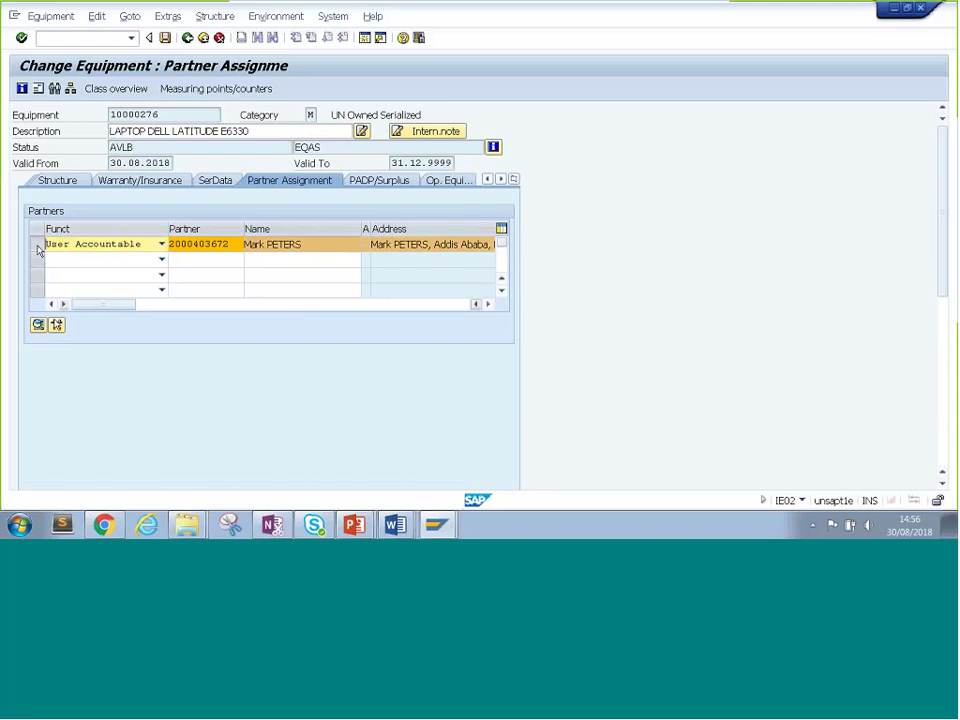
left_click(37, 248)
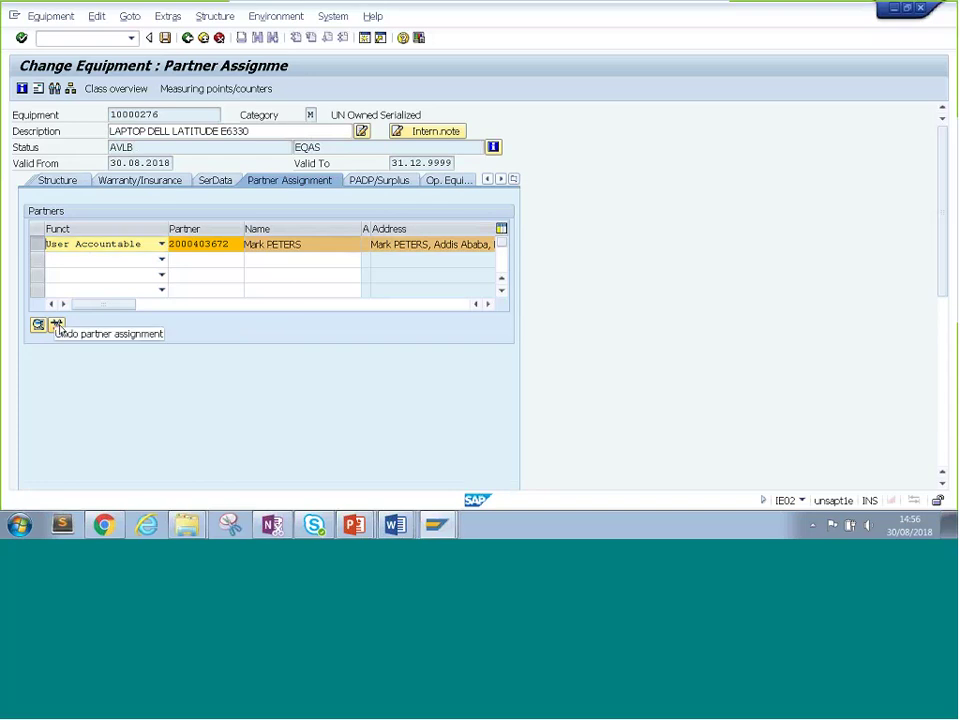
left_click(57, 325)
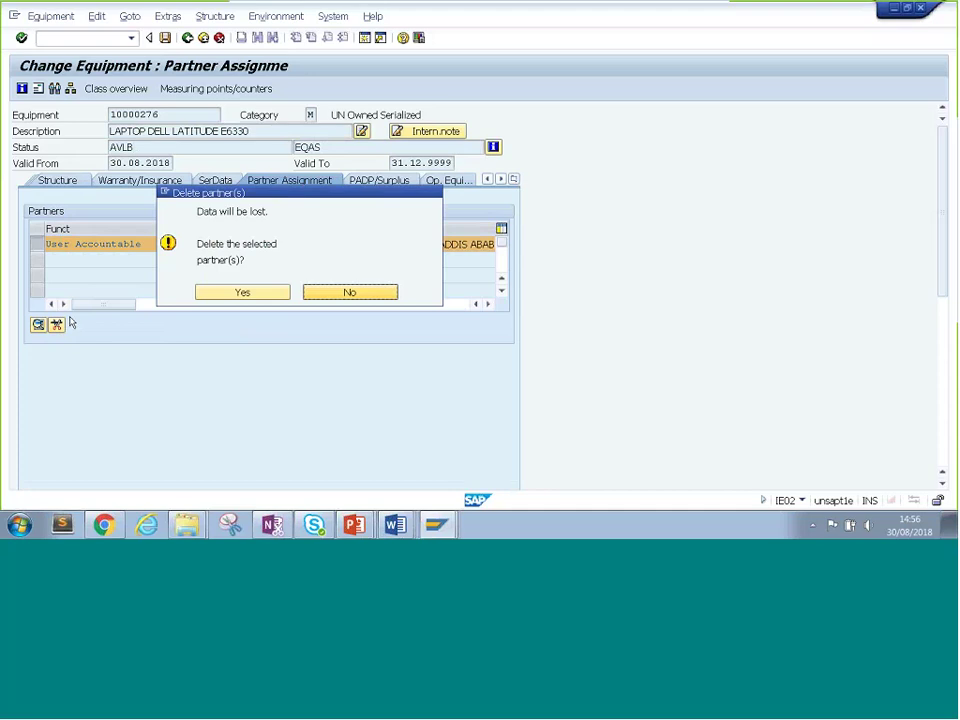
left_click(243, 293)
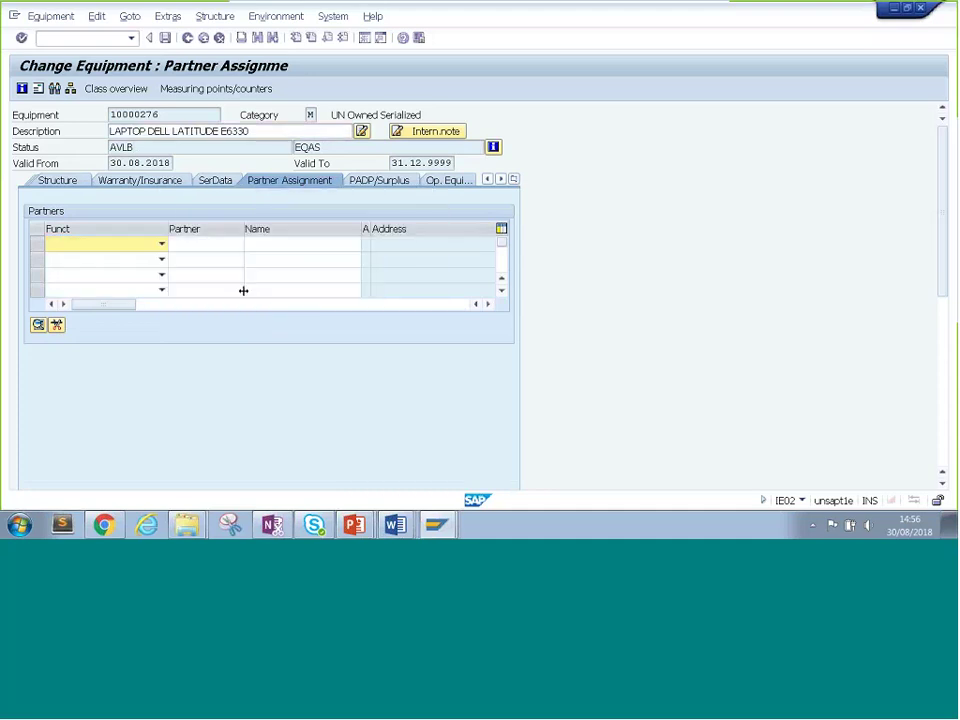
left_click(134, 247)
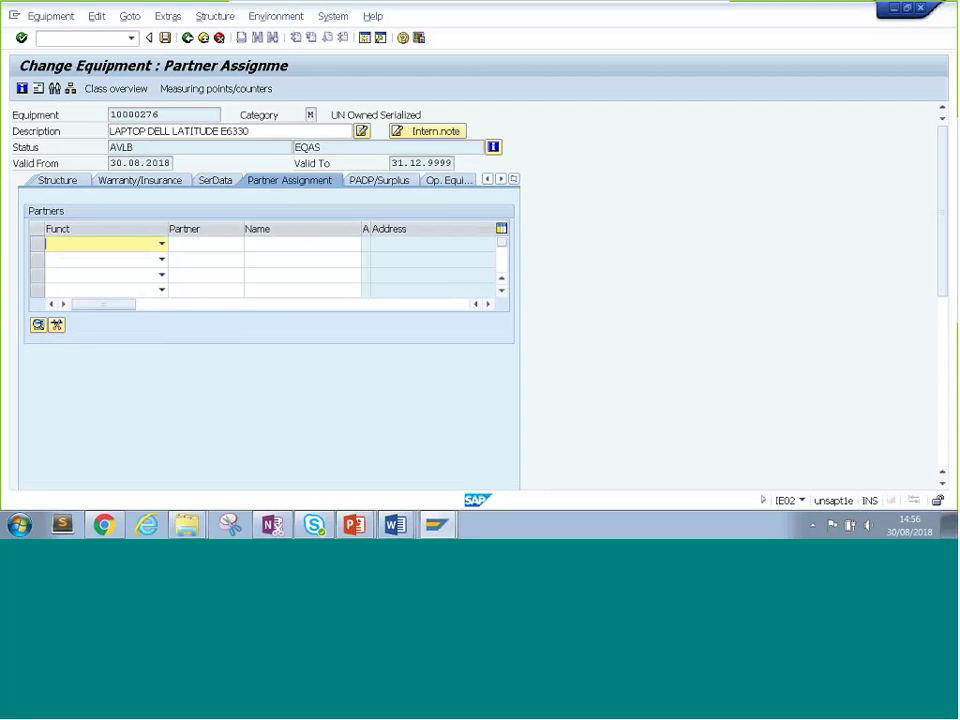
Open the laptop's status details, set the user status to EQID Equipment Idle and examine the write-off and disposal statuses.
left_click(493, 148)
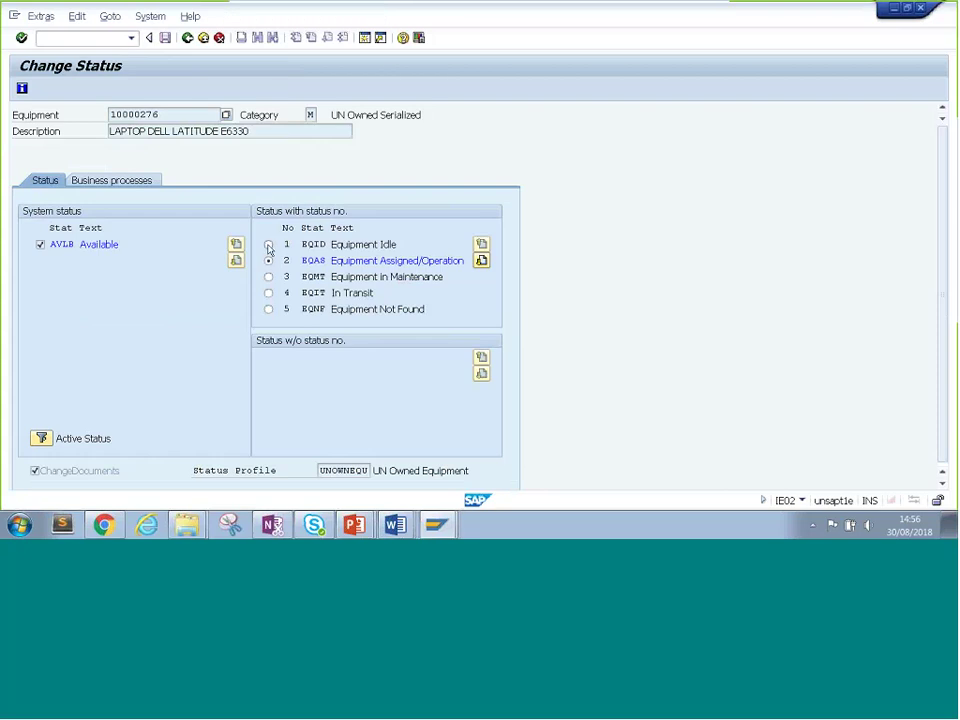
left_click(268, 245)
left_click(481, 261)
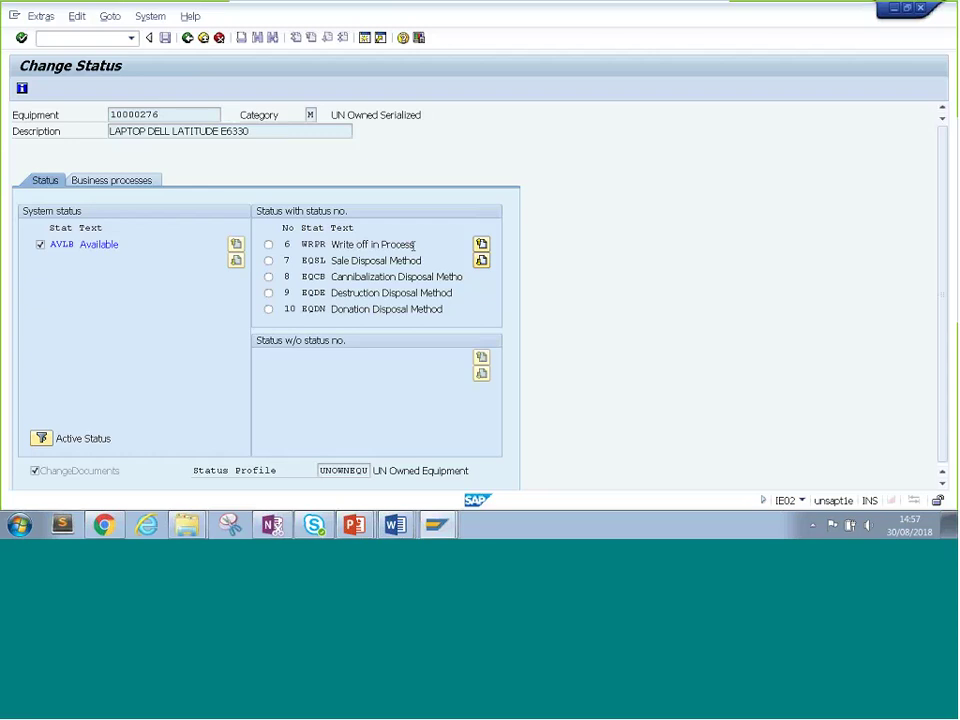
left_click_drag(413, 244, 331, 244)
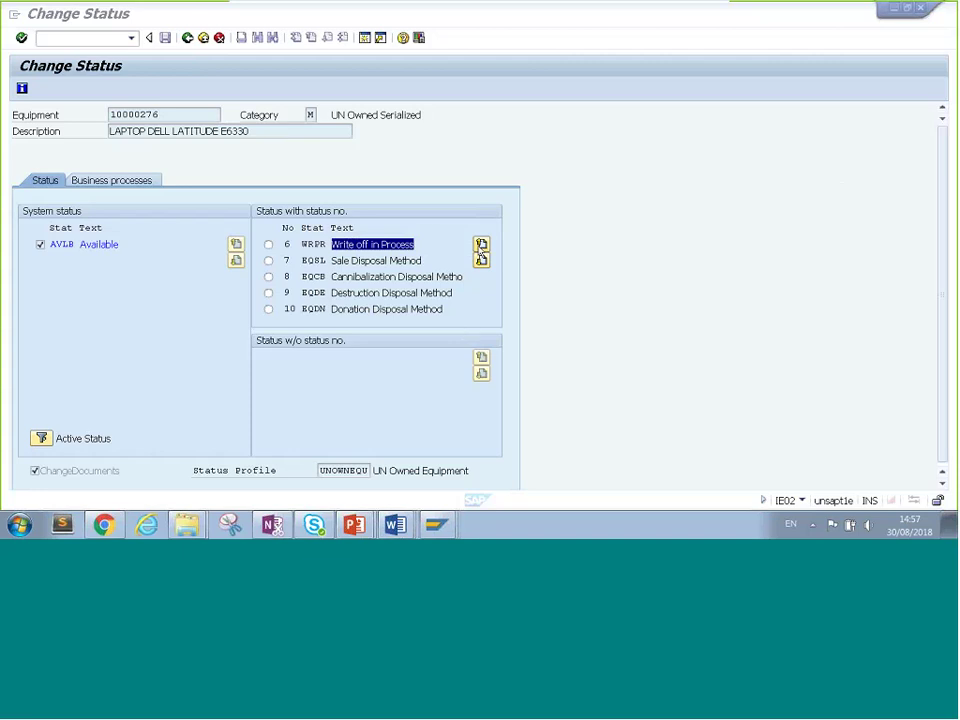
left_click(481, 245)
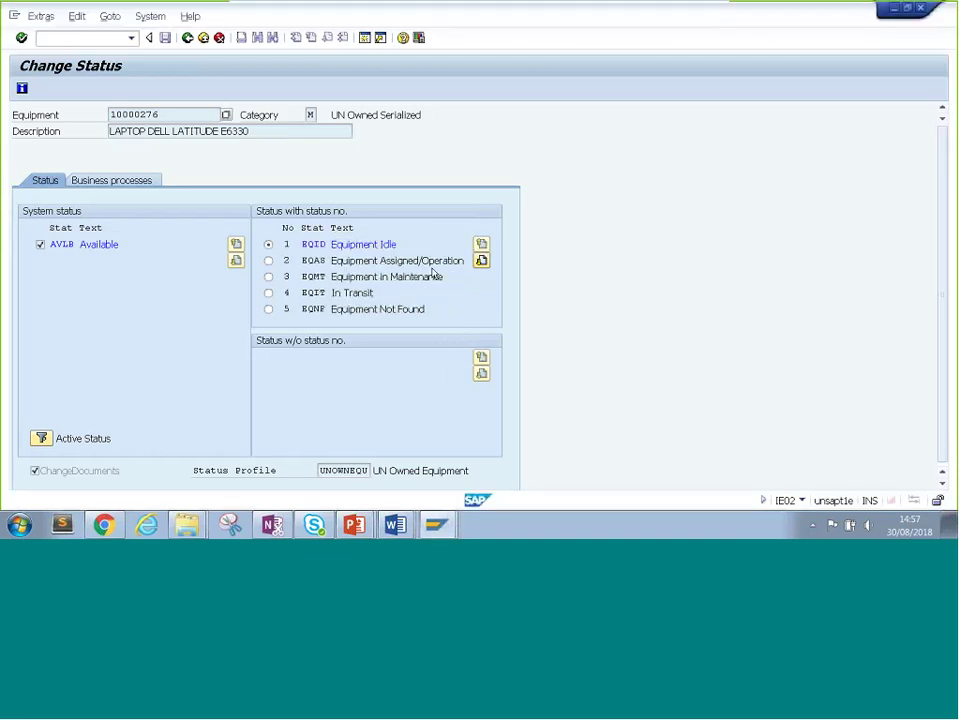
Set the laptop's user status to WRPR Write off in Process and return to the equipment record.
left_click(481, 260)
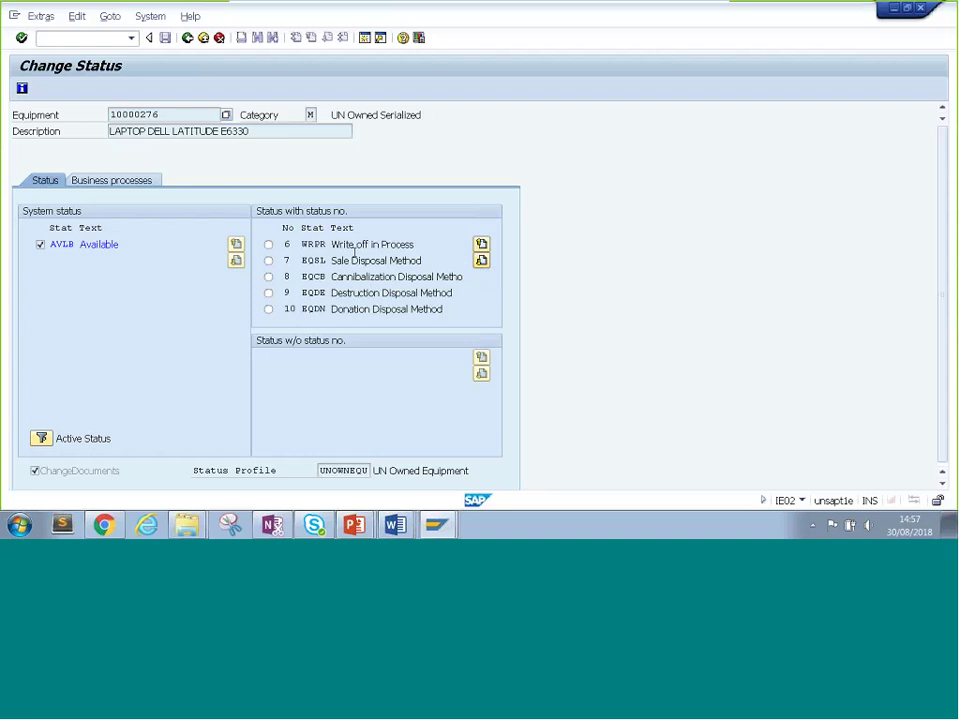
left_click(268, 246)
left_click(268, 246)
key("Tab")
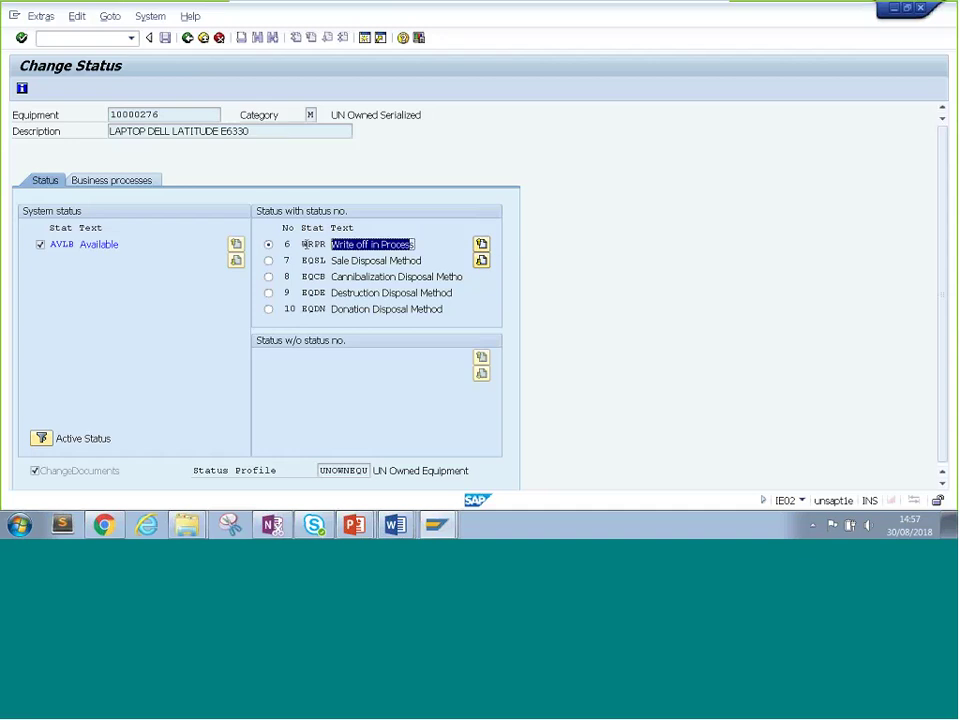
scroll(428, 235, "up", 2)
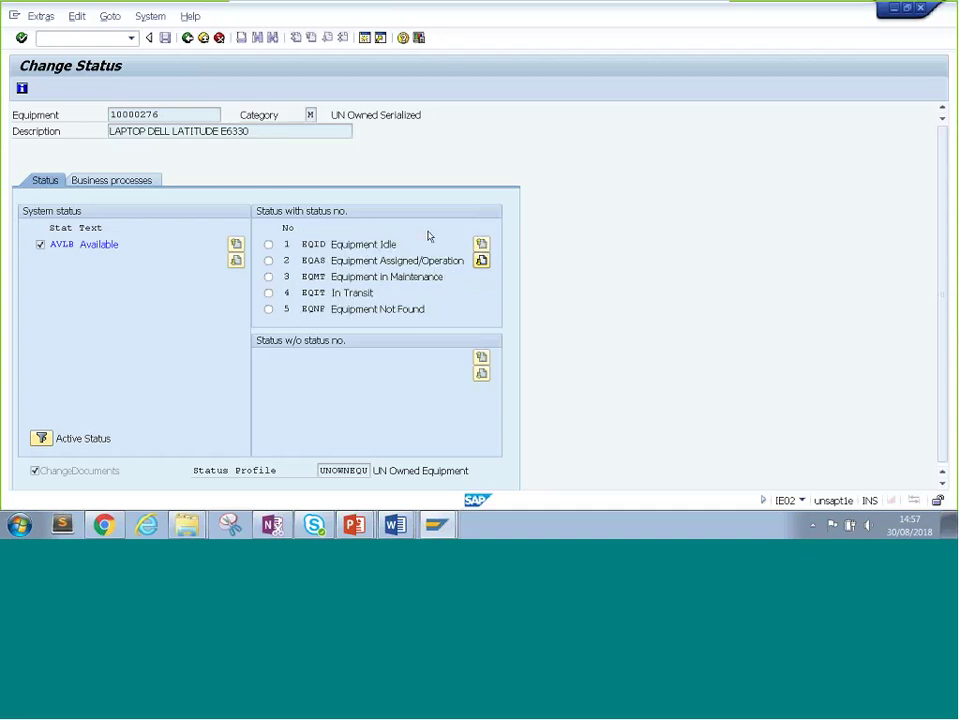
left_click(188, 38)
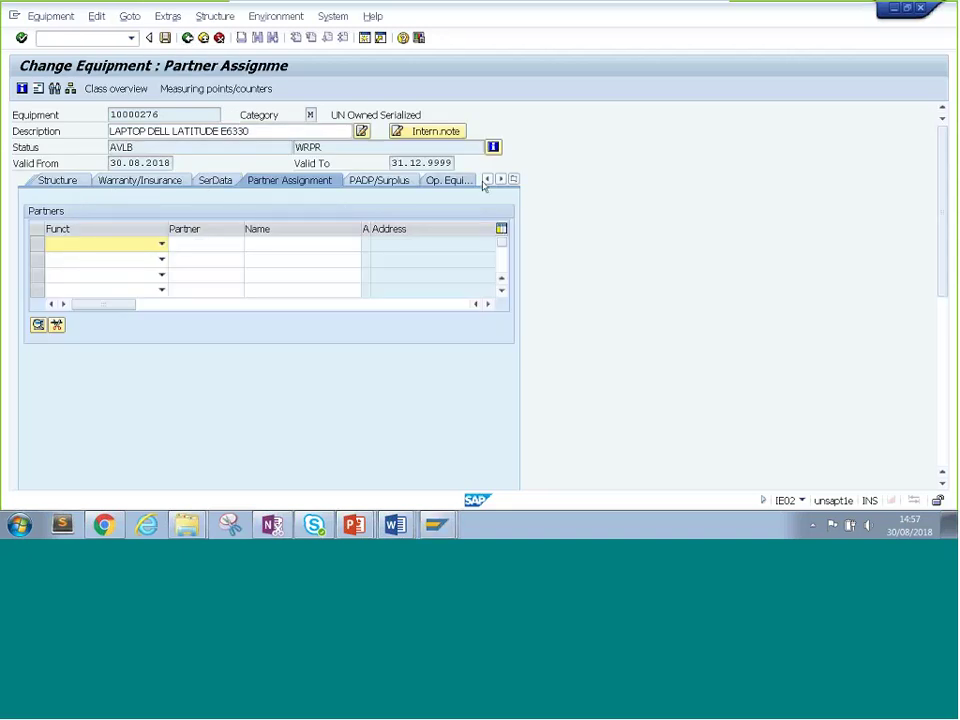
Display the laptop's general data and review its system status and inventory number.
left_click(514, 179)
left_click(540, 194)
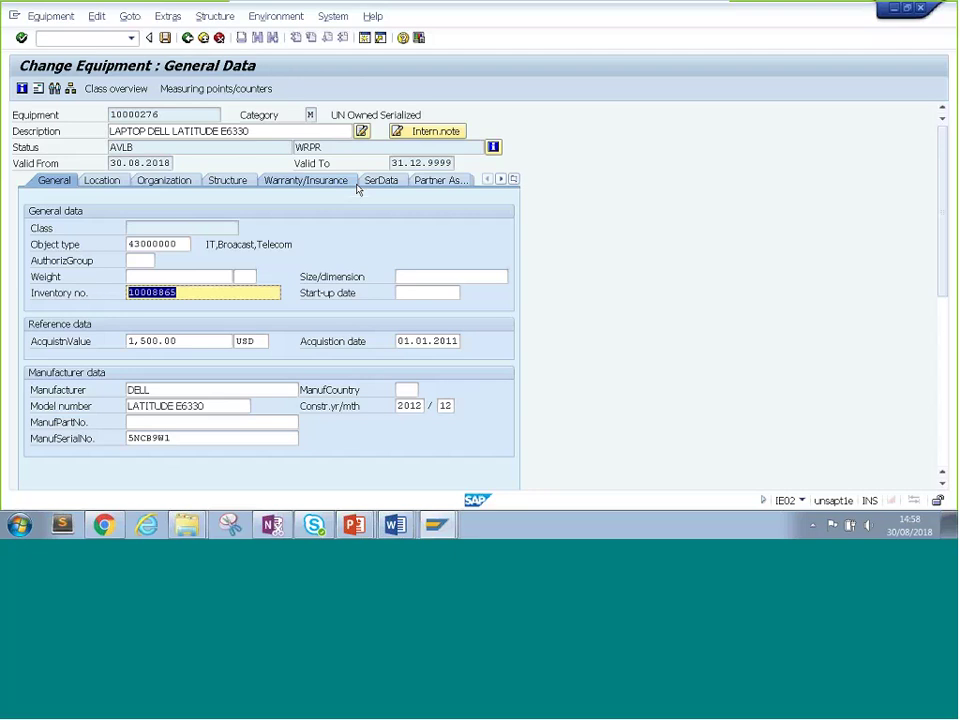
left_click_drag(134, 147, 85, 147)
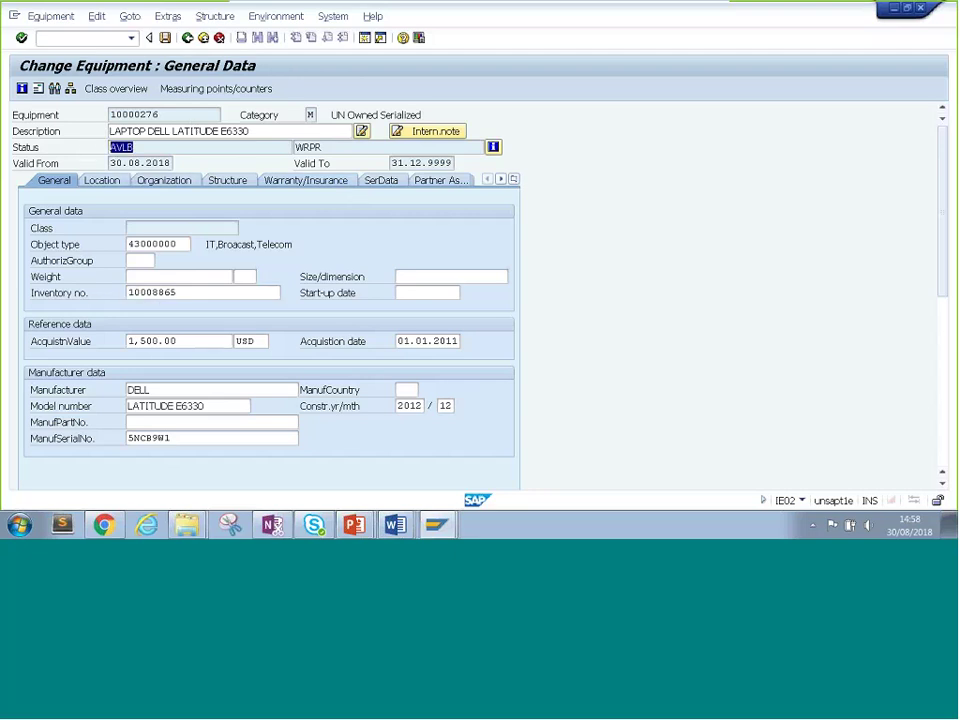
double_click(208, 290)
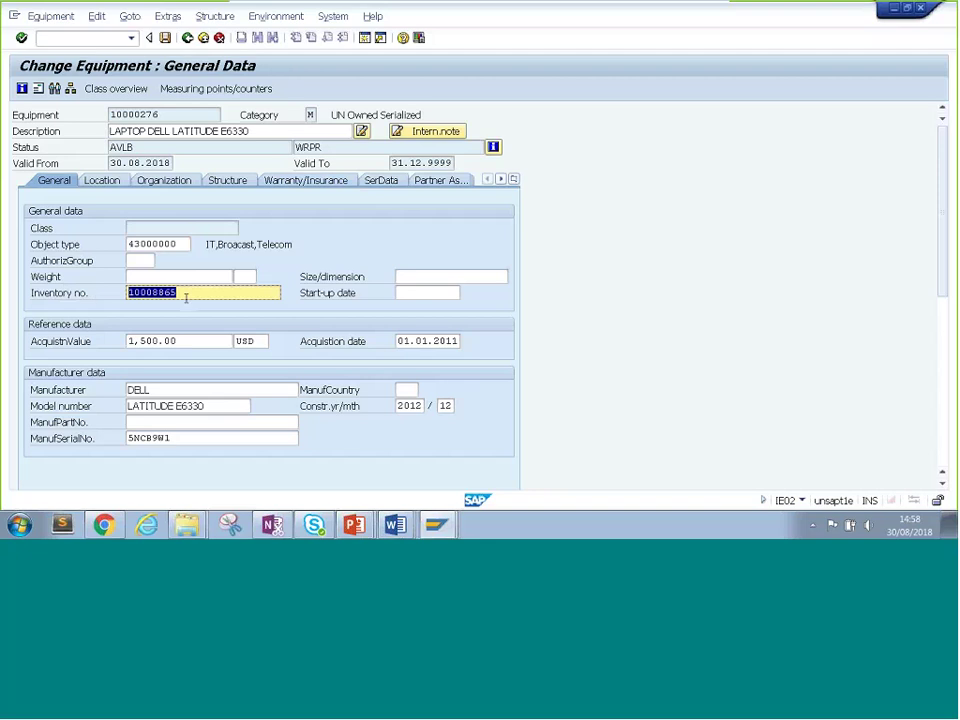
left_click(190, 292)
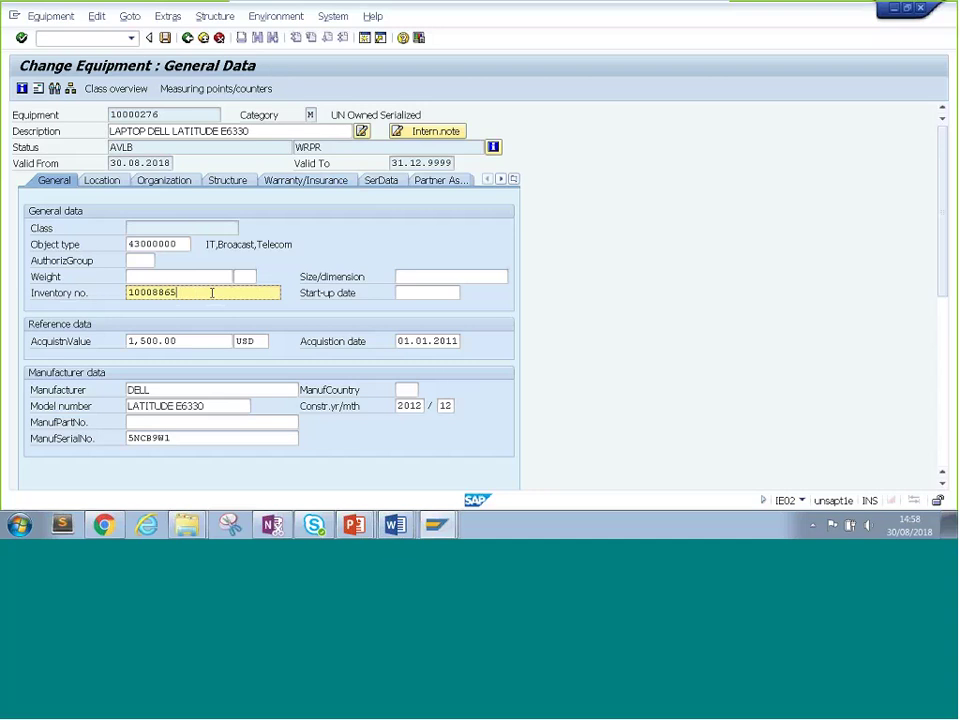
Review the laptop's inventory number and partner assignment, and save the changes to the equipment record.
left_click_drag(212, 293, 63, 328)
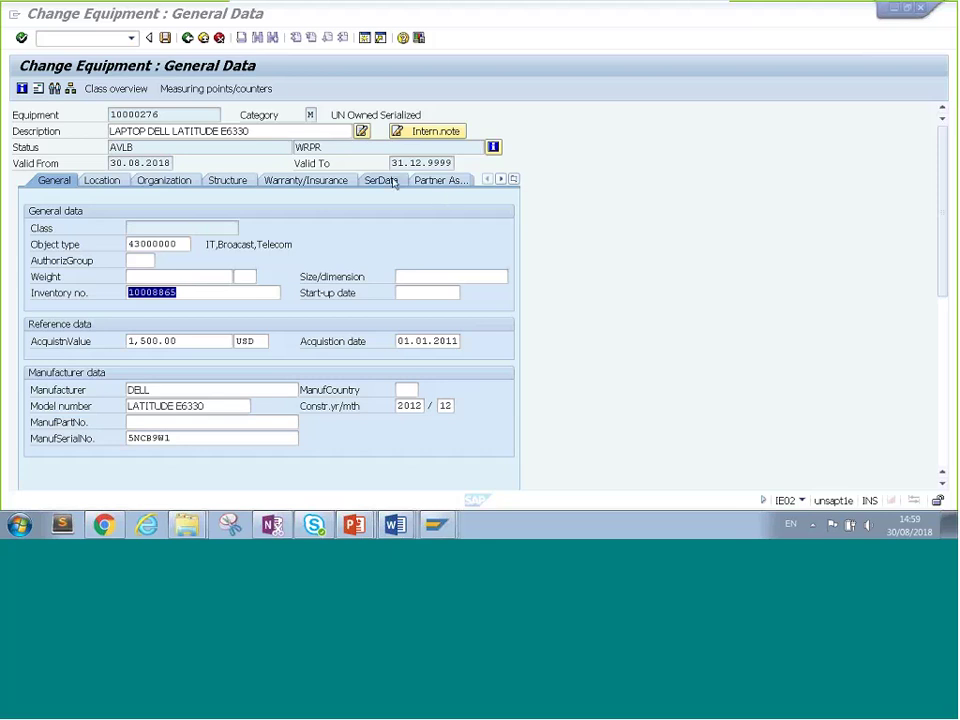
left_click(440, 180)
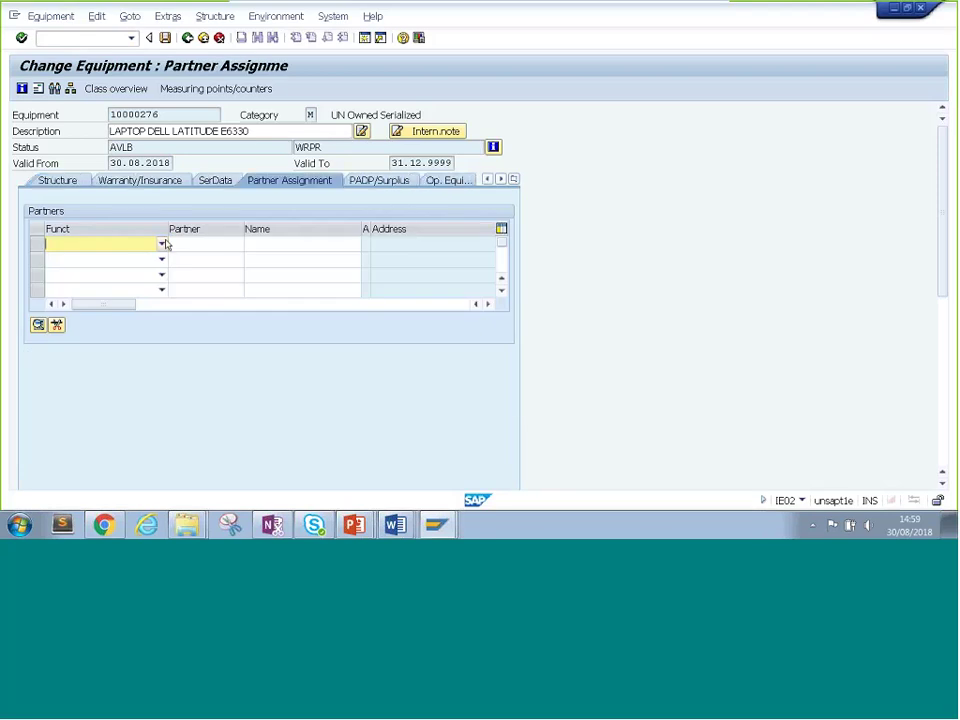
left_click(40, 246)
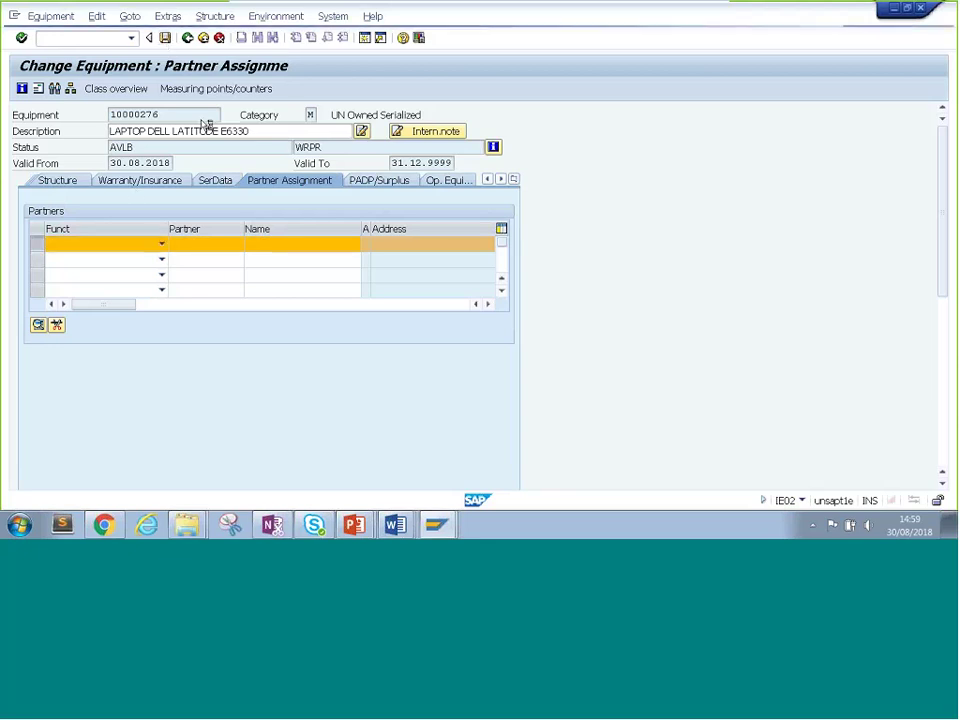
key("ctrl+s")
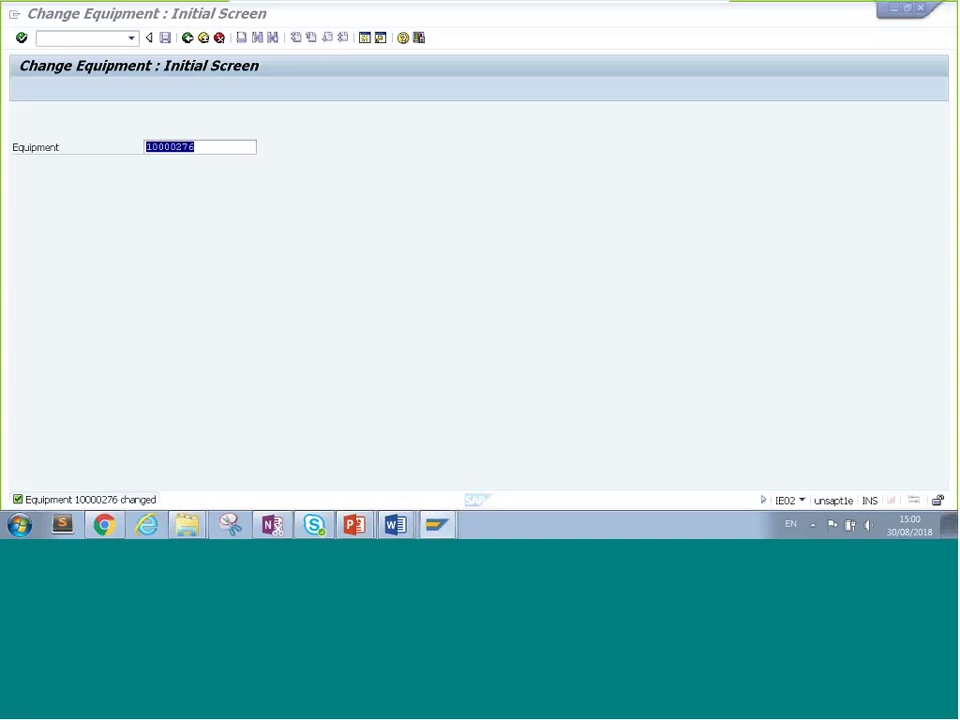
Reopen equipment 10000276, check its inventory number in the general data and return to the initial equipment screen.
left_click(395, 171)
key("Return")
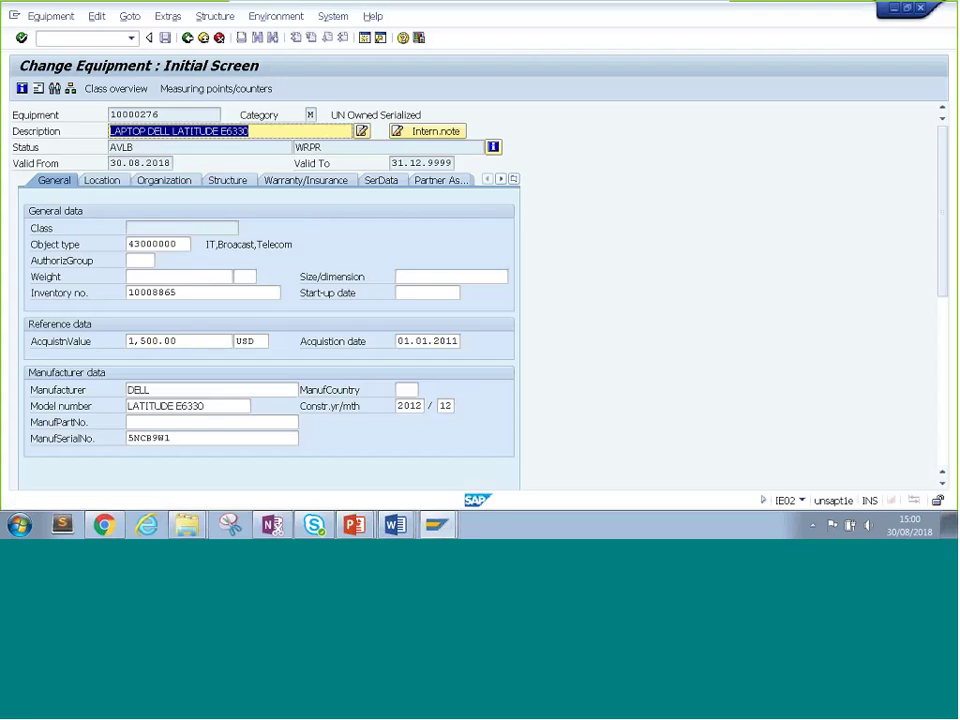
double_click(186, 292)
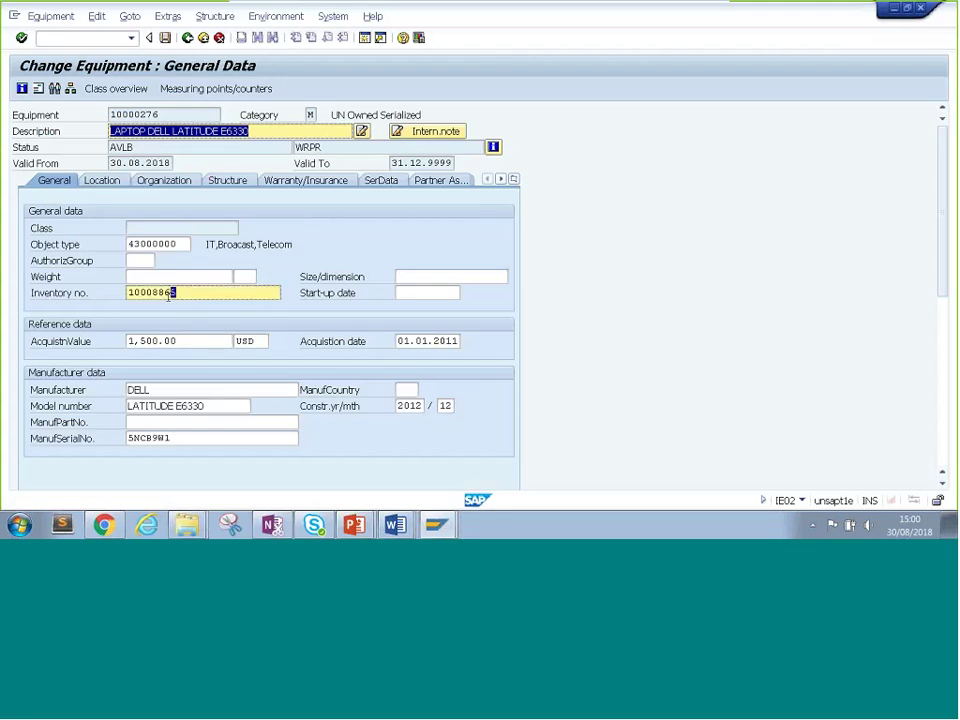
double_click(125, 293)
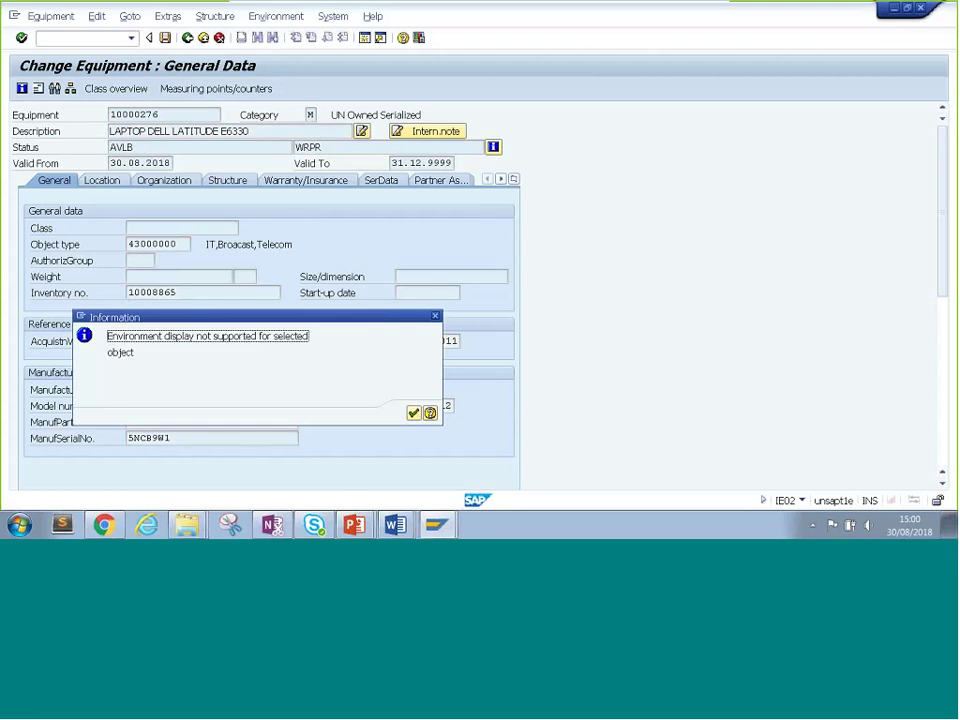
key("Return")
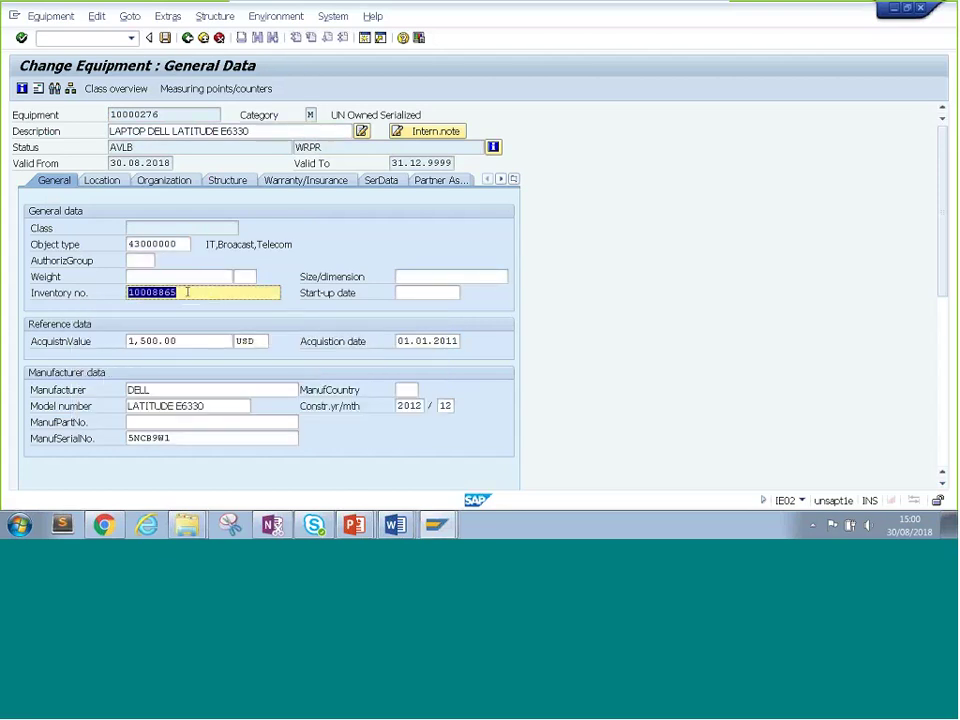
left_click(212, 296)
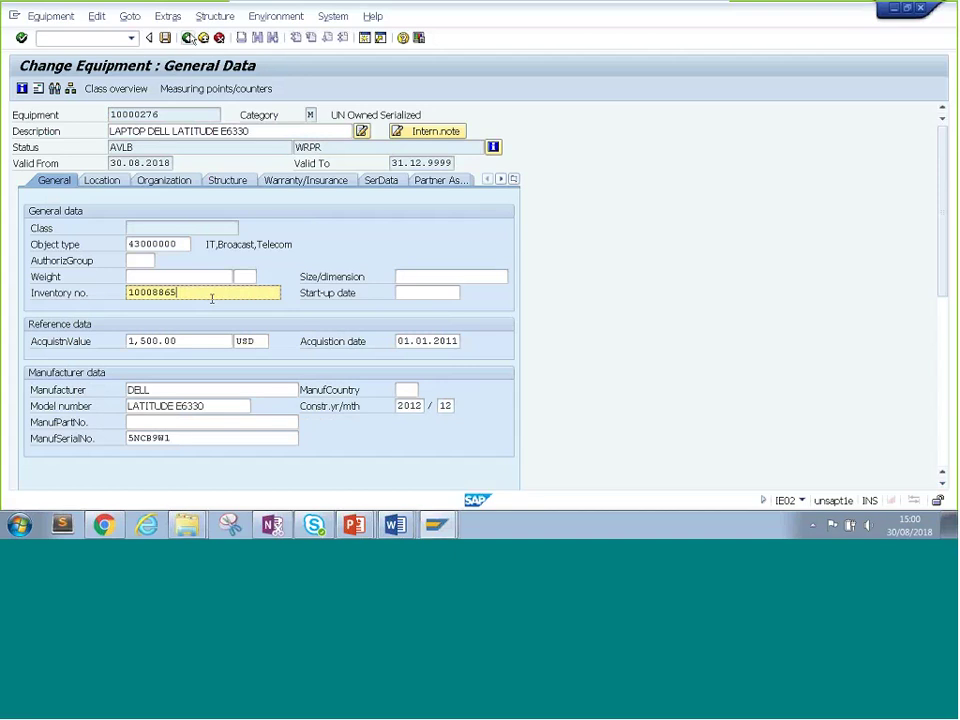
key("F3")
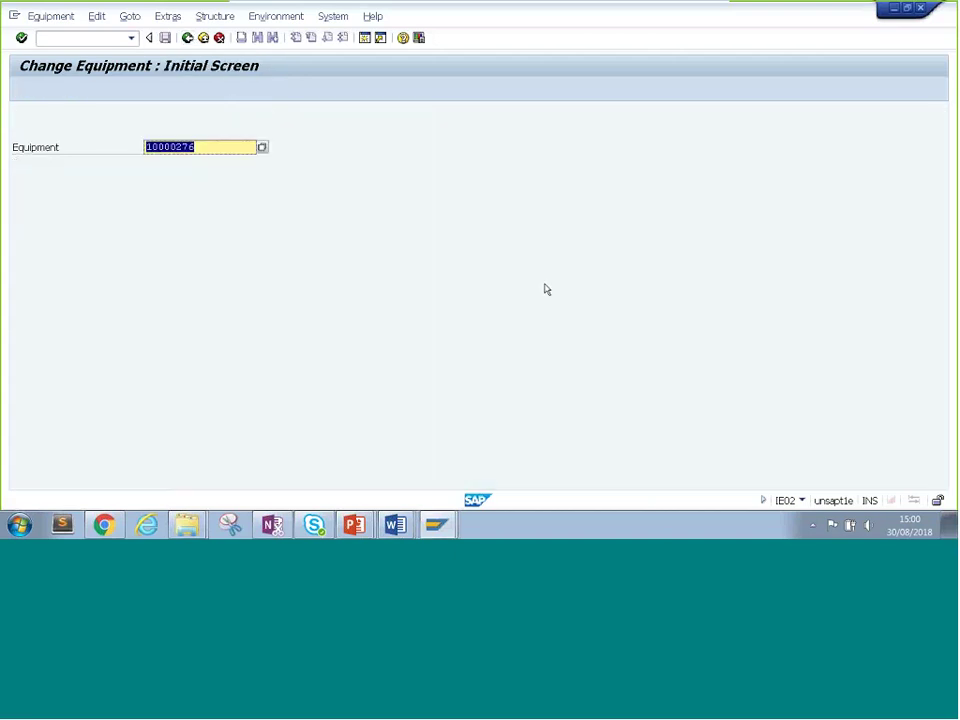
Switch to the write-off service notification and examine its task list's texts, statuses, responsible persons, planned dates and completion details.
key("alt+Tab")
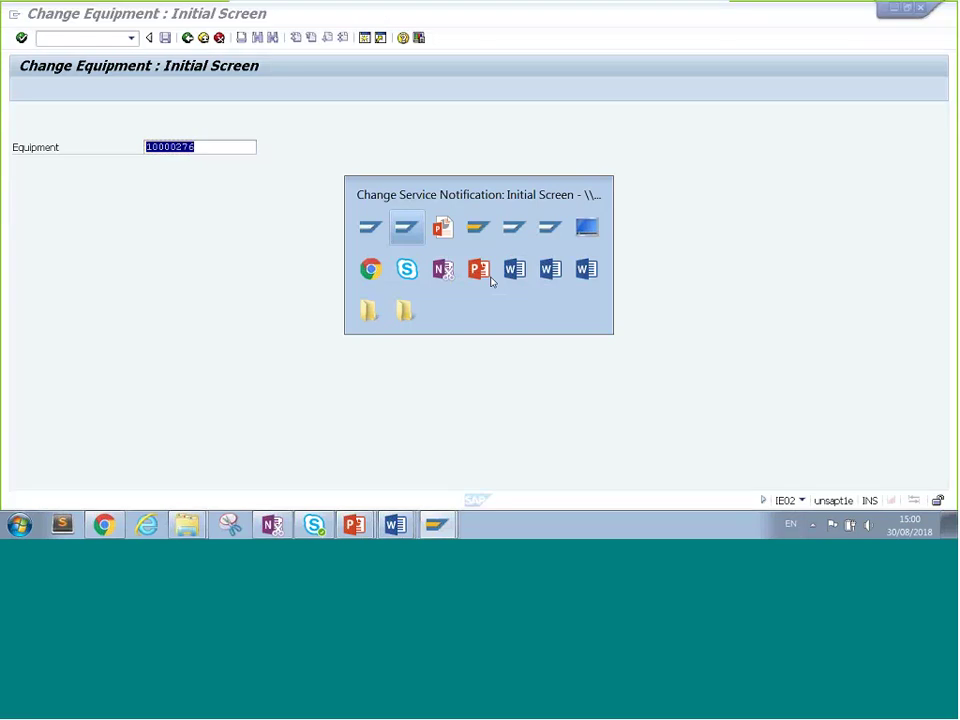
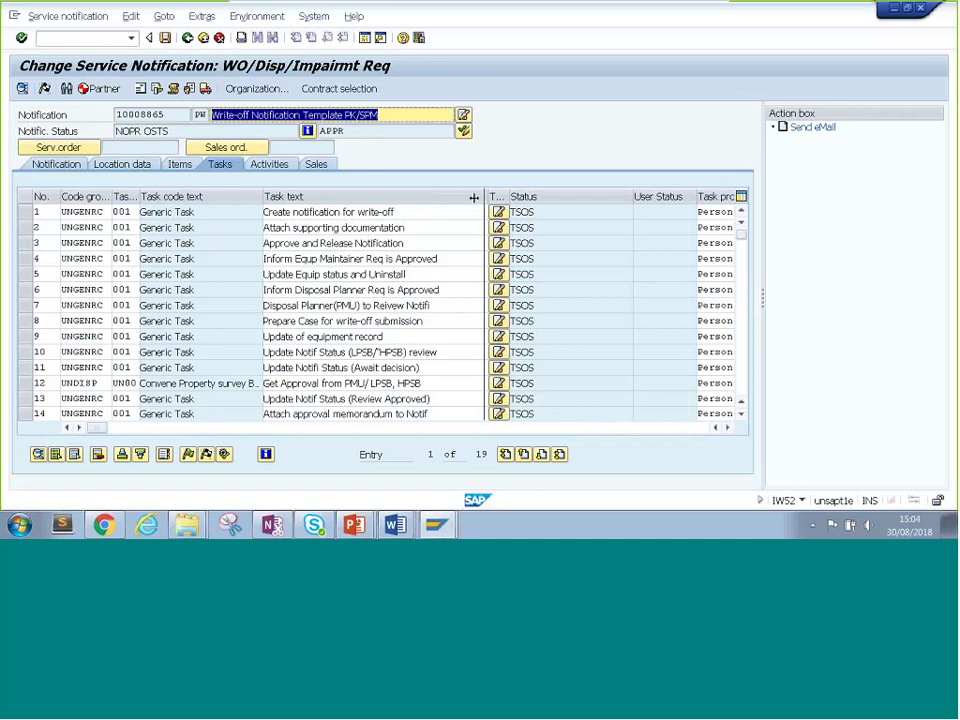
left_click_drag(474, 198, 451, 198)
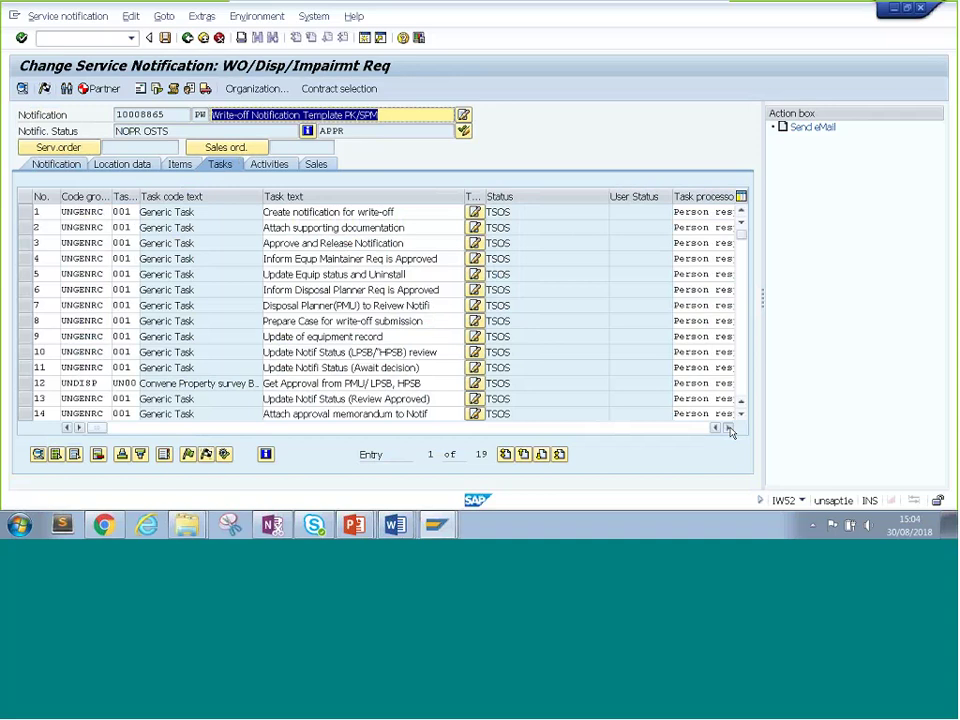
left_click(730, 430)
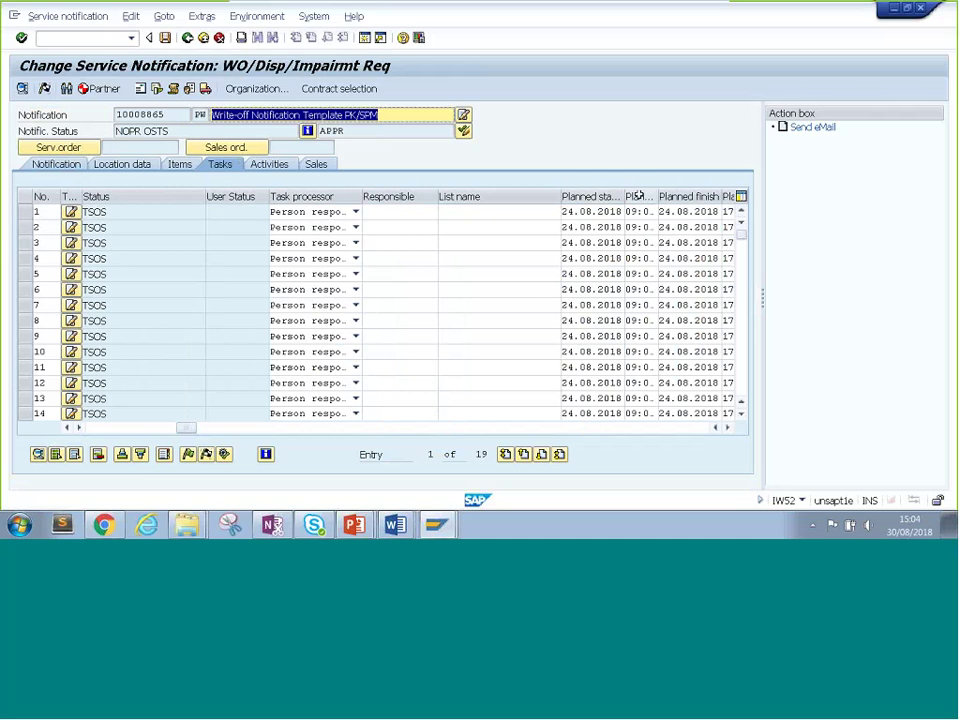
left_click(728, 428)
left_click(728, 428)
left_click(728, 428)
left_click(728, 428)
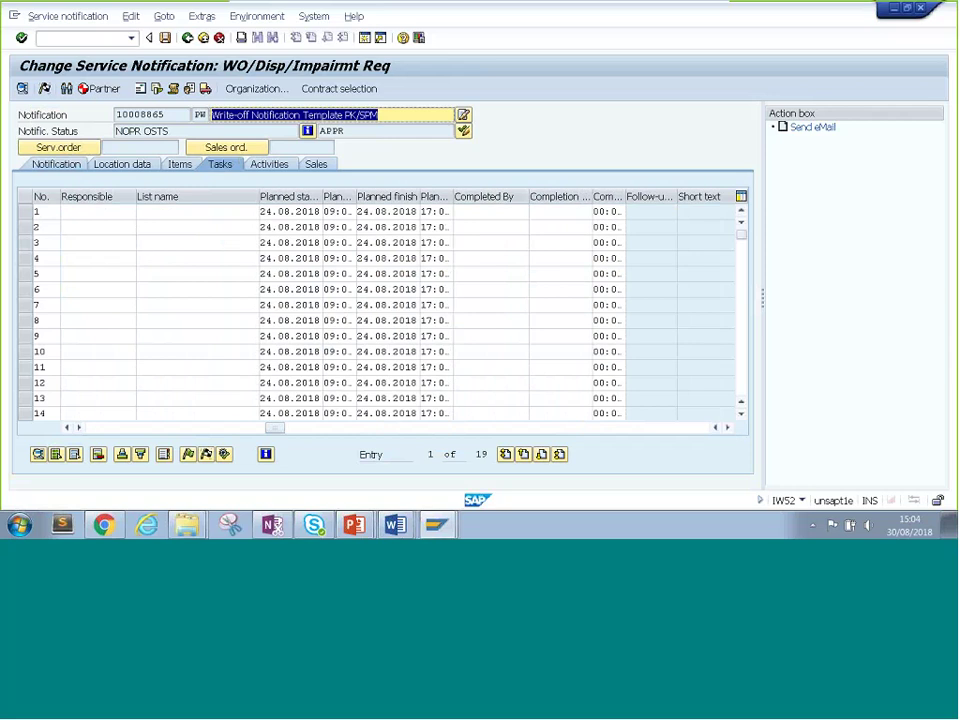
left_click(70, 428)
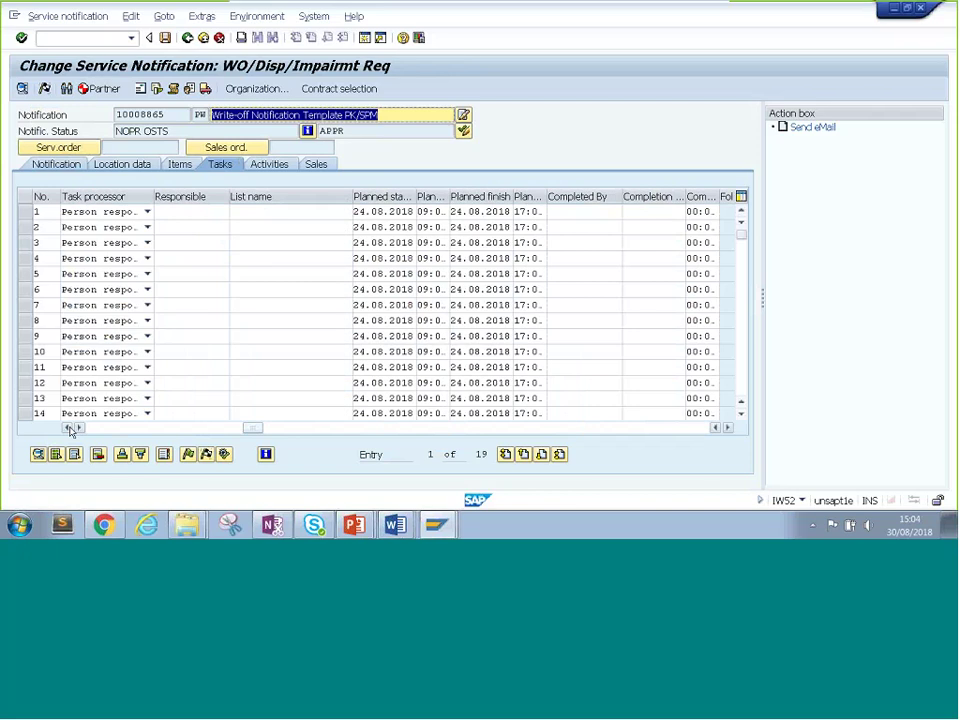
left_click(70, 428)
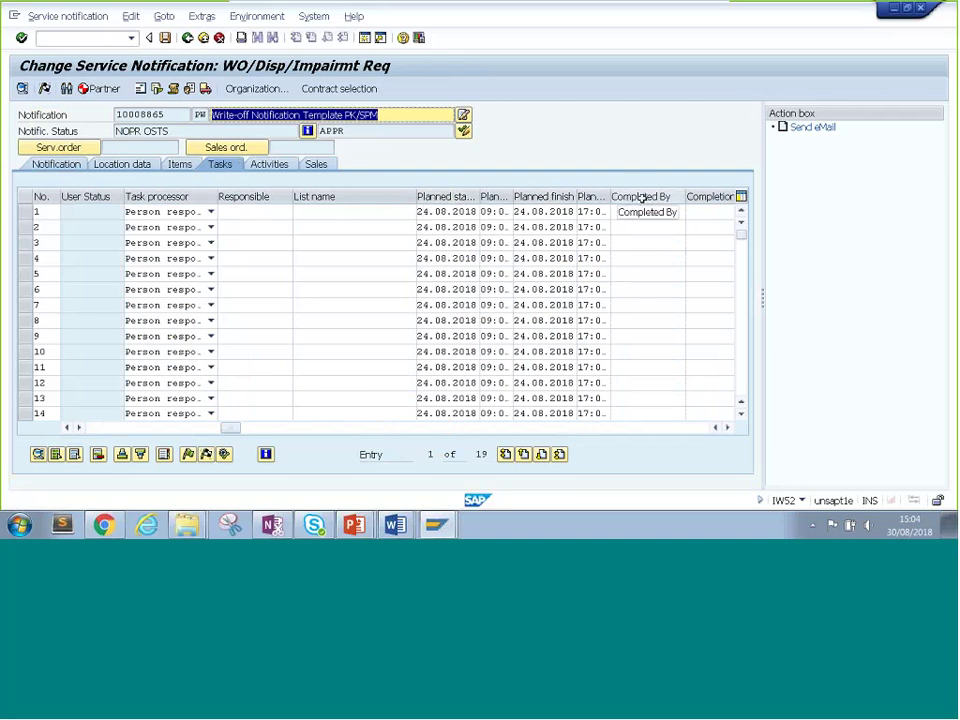
left_click(68, 428)
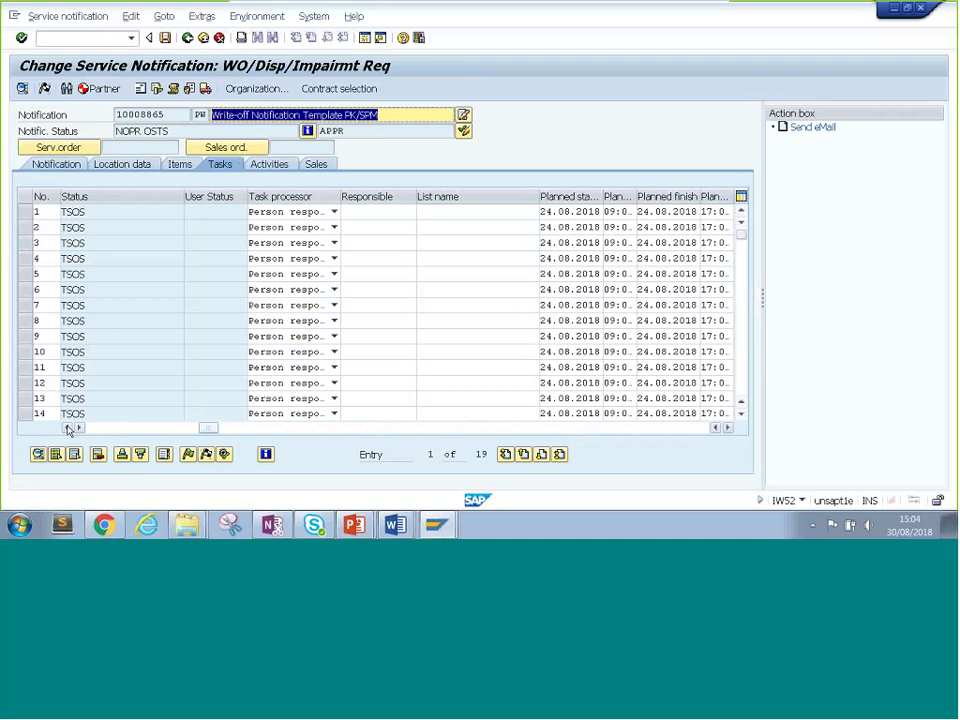
left_click(68, 428)
left_click(68, 428)
left_click(68, 428)
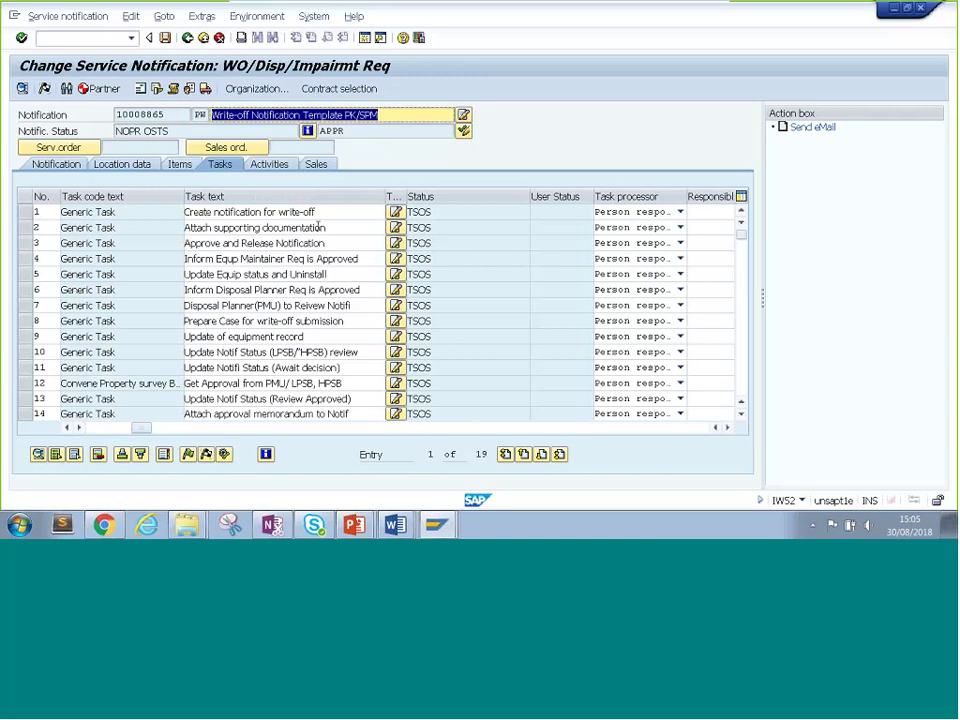
Enter the completing person's name in the Completed By field of task 1, Create notification for write-off.
left_click(727, 428)
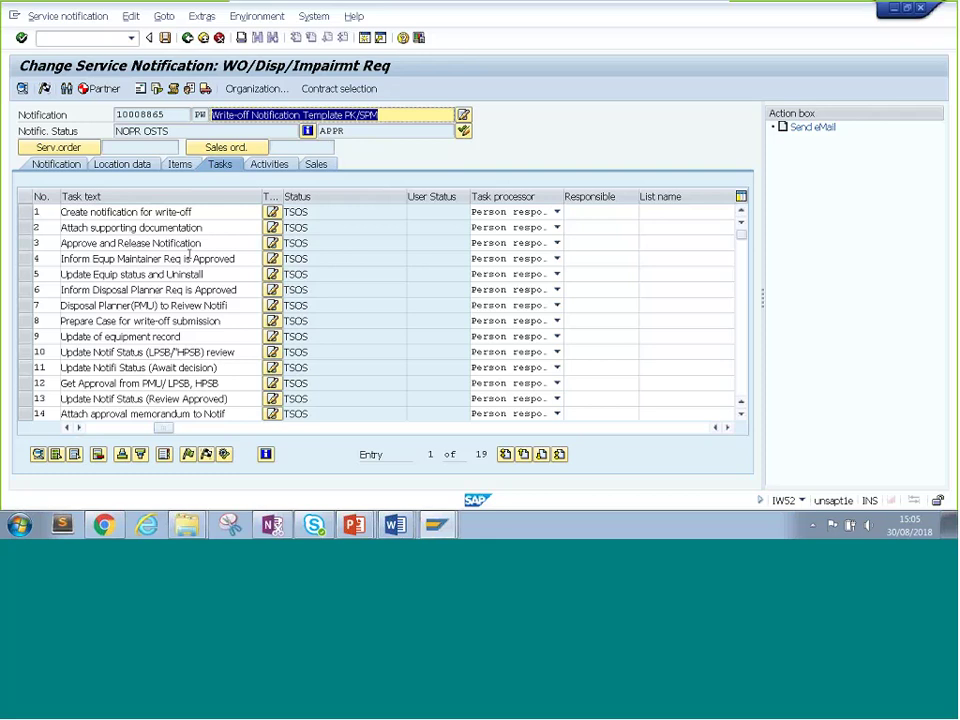
left_click(728, 428)
left_click(728, 428)
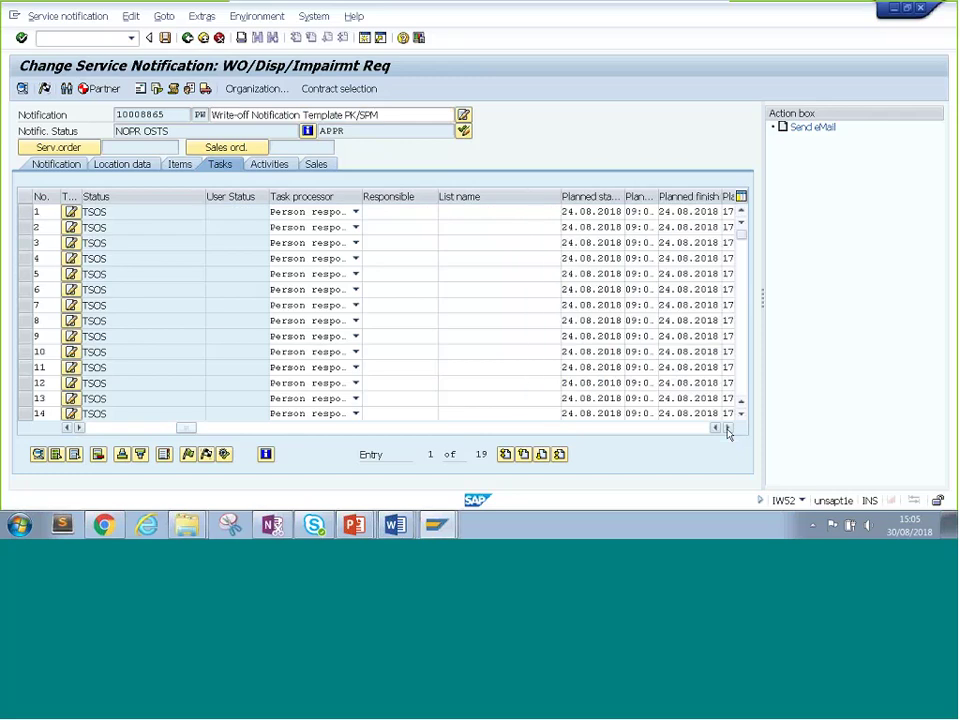
left_click(728, 428)
left_click(728, 428)
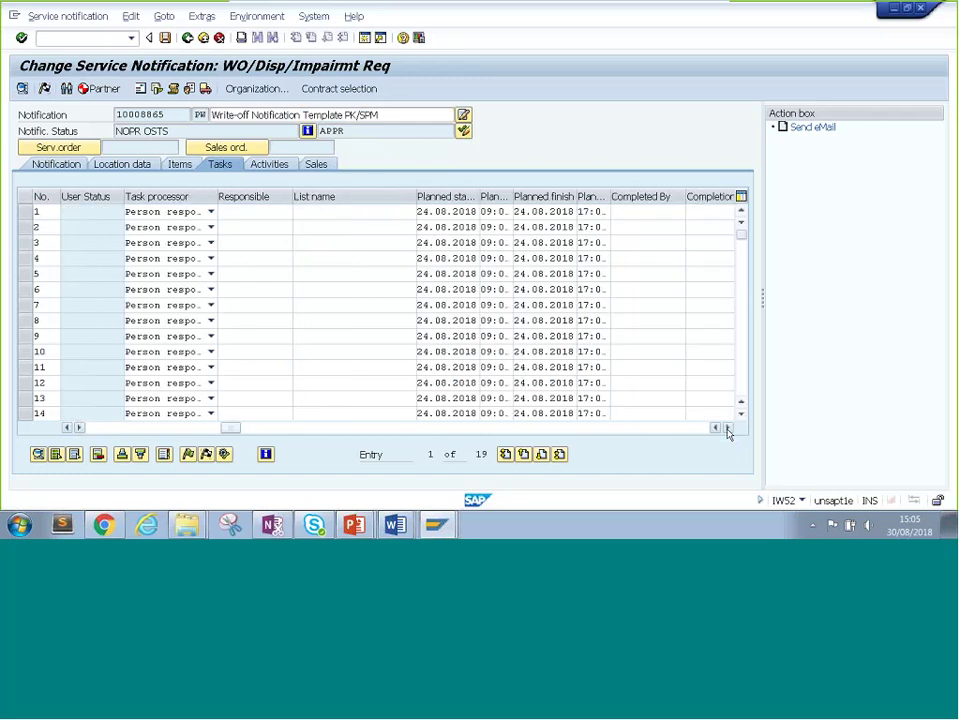
left_click(728, 428)
left_click(728, 428)
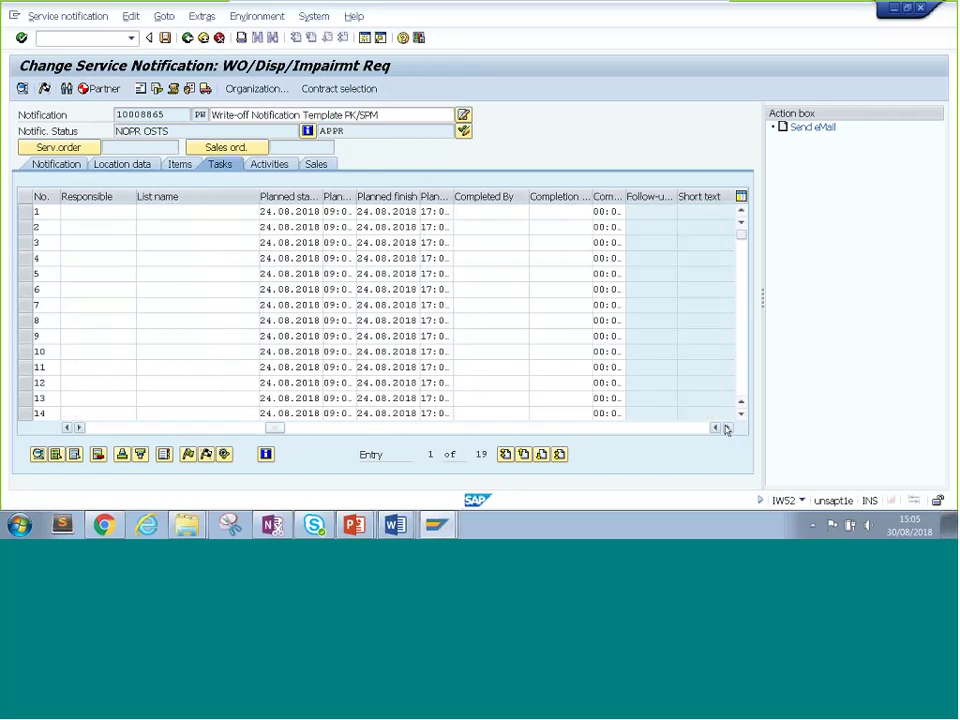
left_click(728, 428)
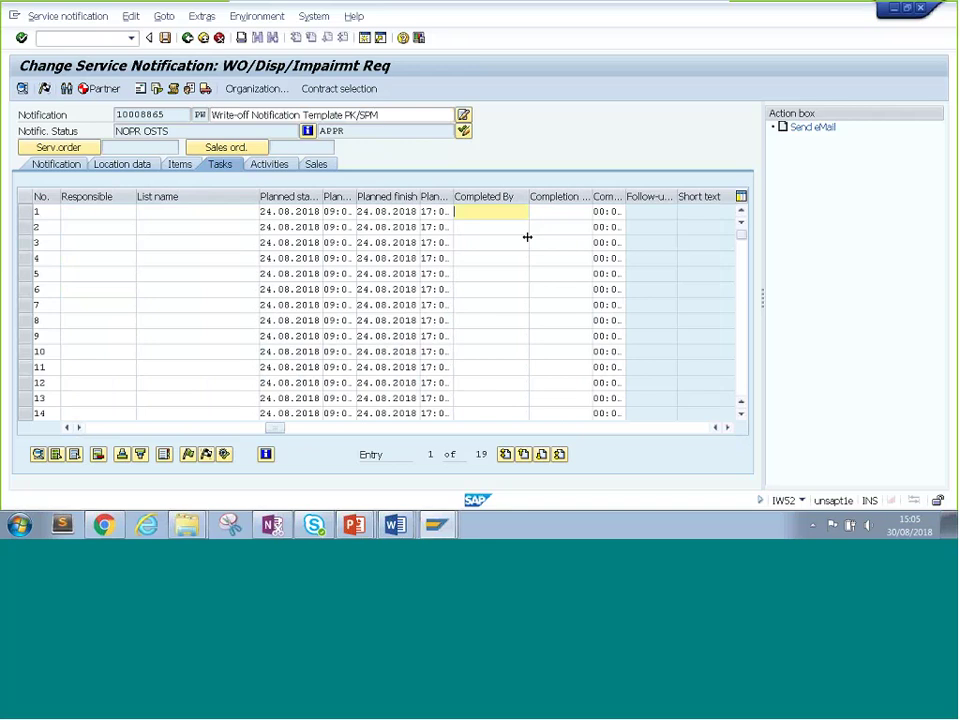
type("N")
key("BackSpace")
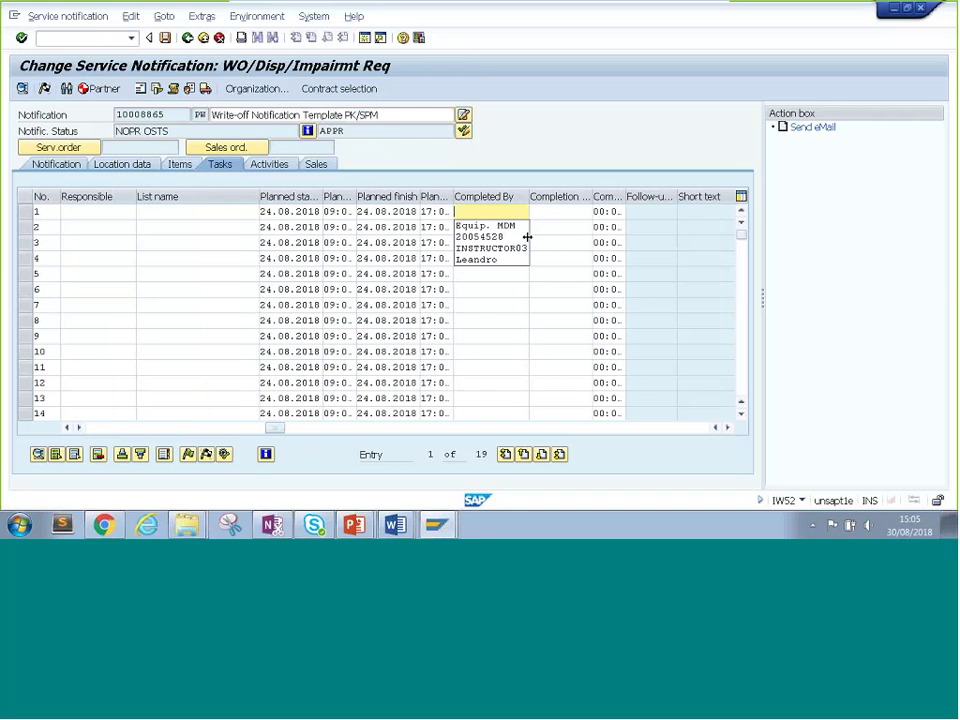
type("SD.")
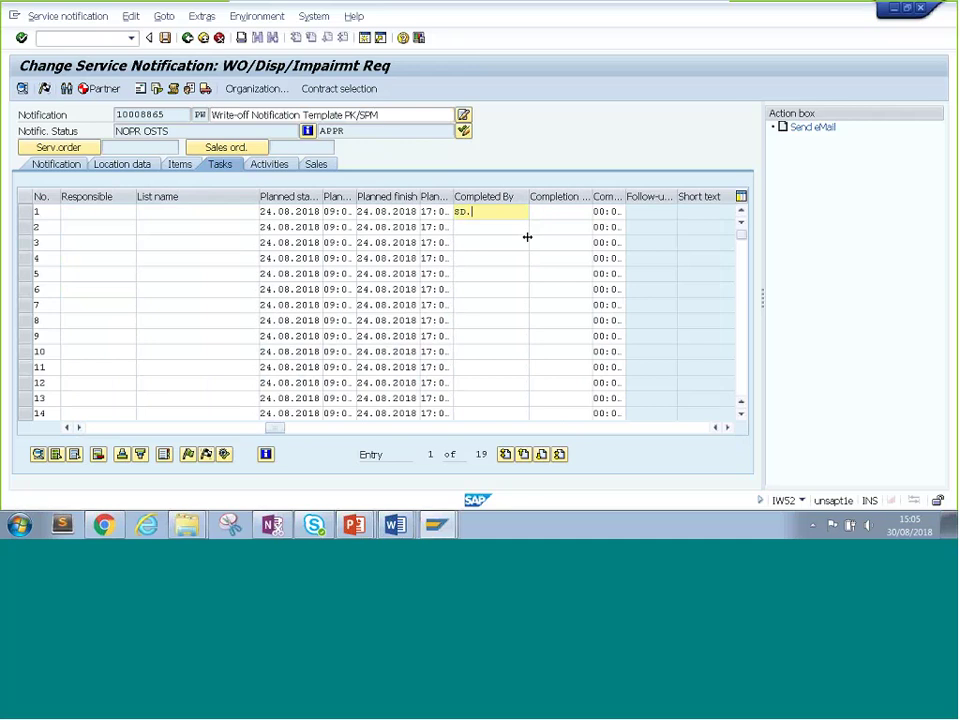
type("01-Notifi")
key("BackSpace")
key("BackSpace")
key("BackSpace")
key("BackSpace")
key("BackSpace")
key("BackSpace")
key("BackSpace")
key("BackSpace")
key("BackSpace")
key("BackSpace")
key("BackSpace")
key("BackSpace")
type("Saida")
key("Tab")
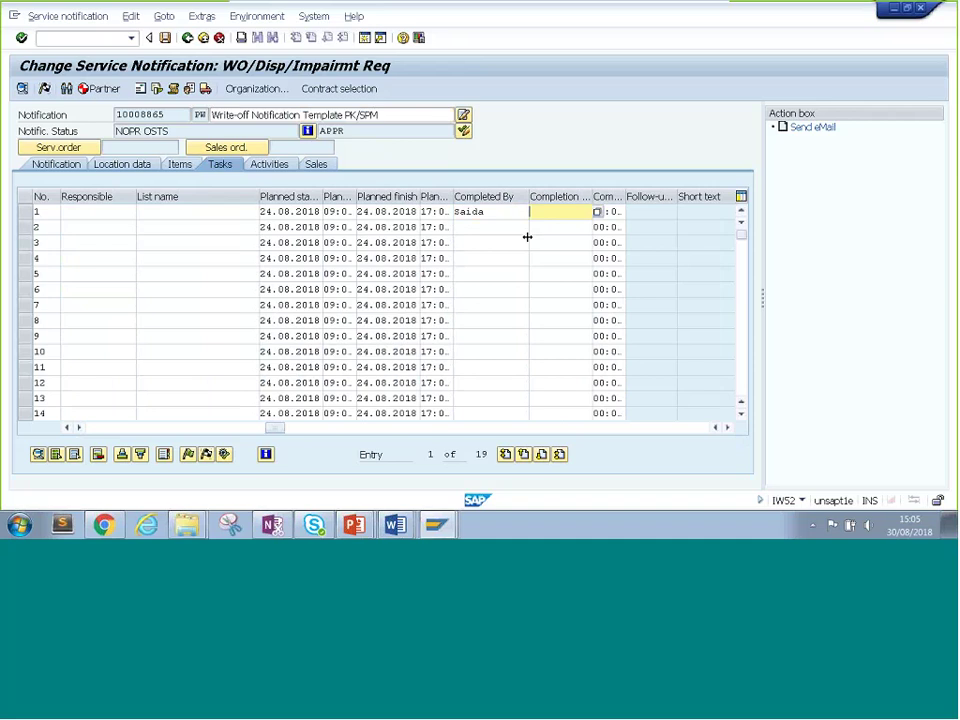
Set the completion date of task 1 to 29.08.2018.
type("29.08.2091")
key("BackSpace")
key("BackSpace")
type("18")
key("Return")
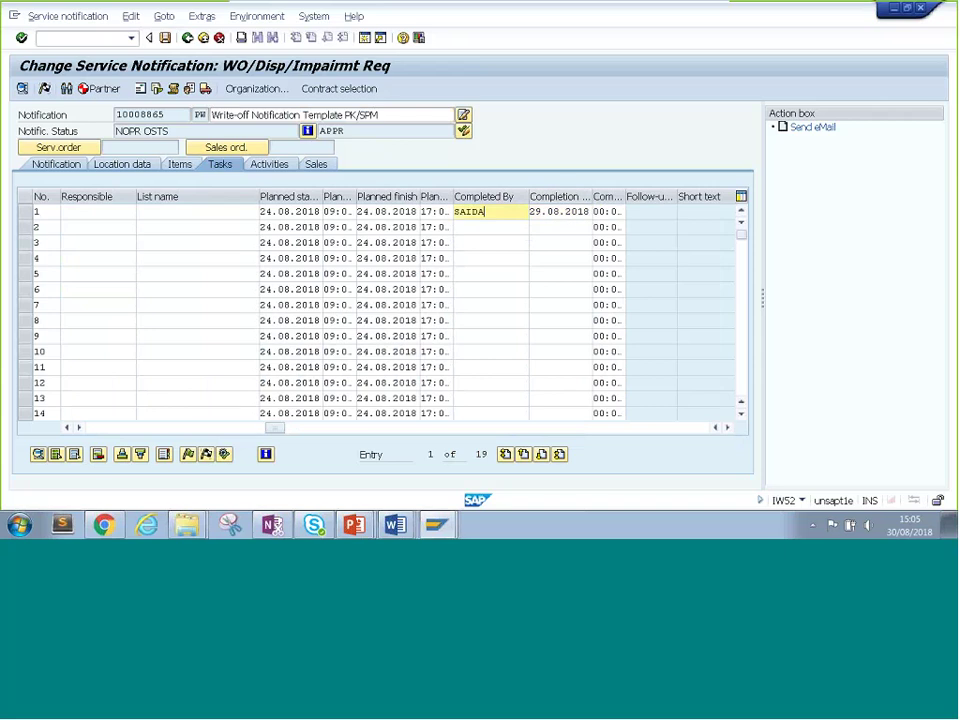
Mark task 1, Create notification for write-off, as completed and check its status.
left_click(68, 427)
left_click(68, 427)
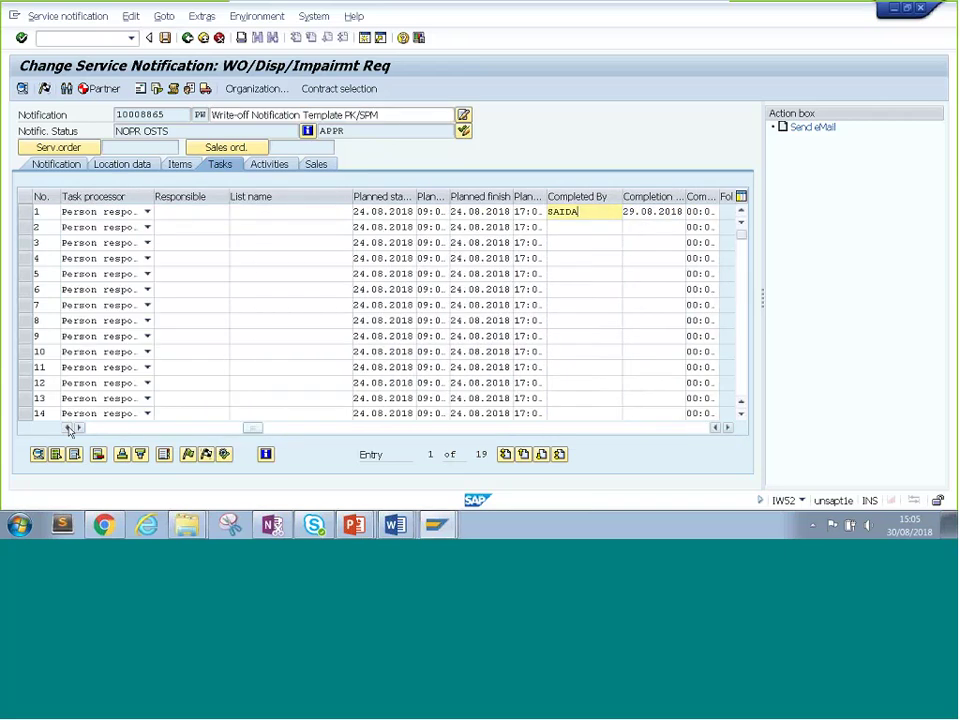
left_click(68, 427)
left_click(68, 427)
left_click(68, 427)
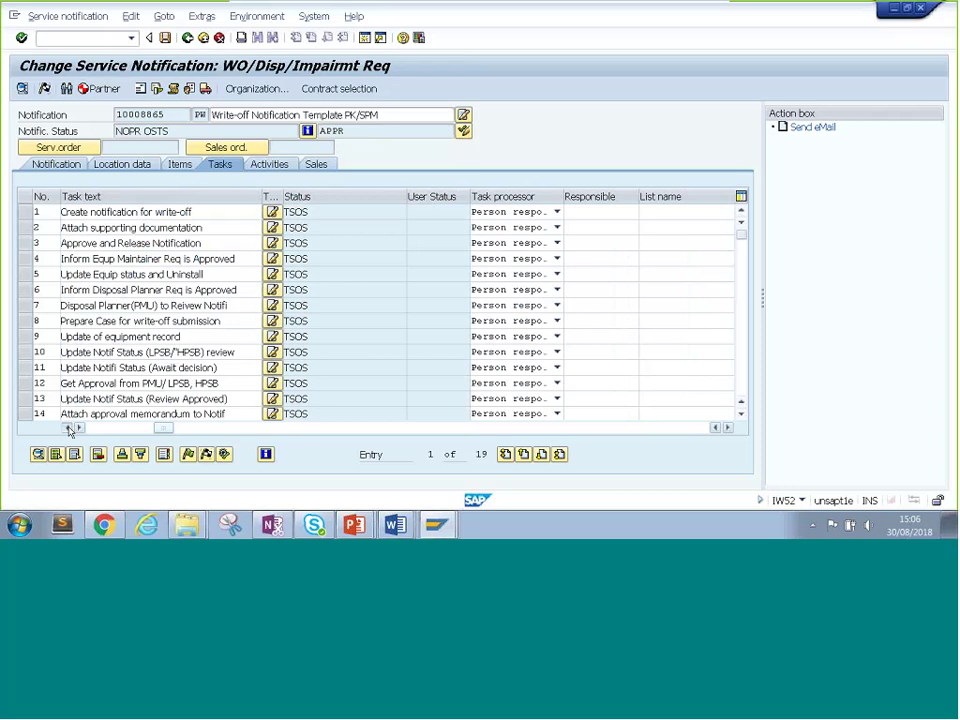
left_click(68, 427)
left_click(430, 213)
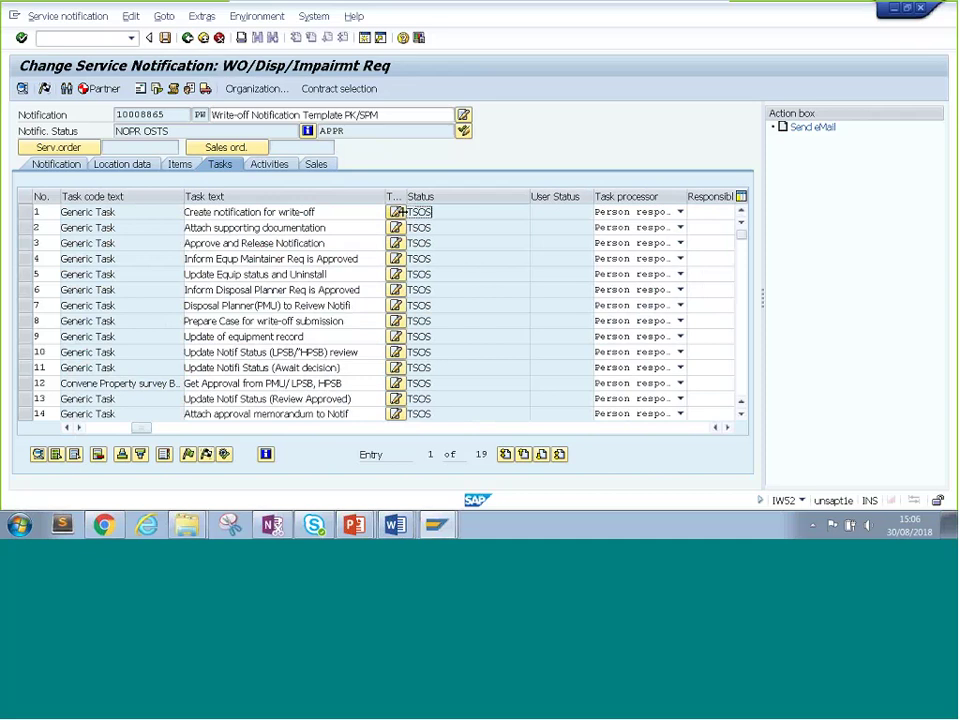
left_click(24, 214)
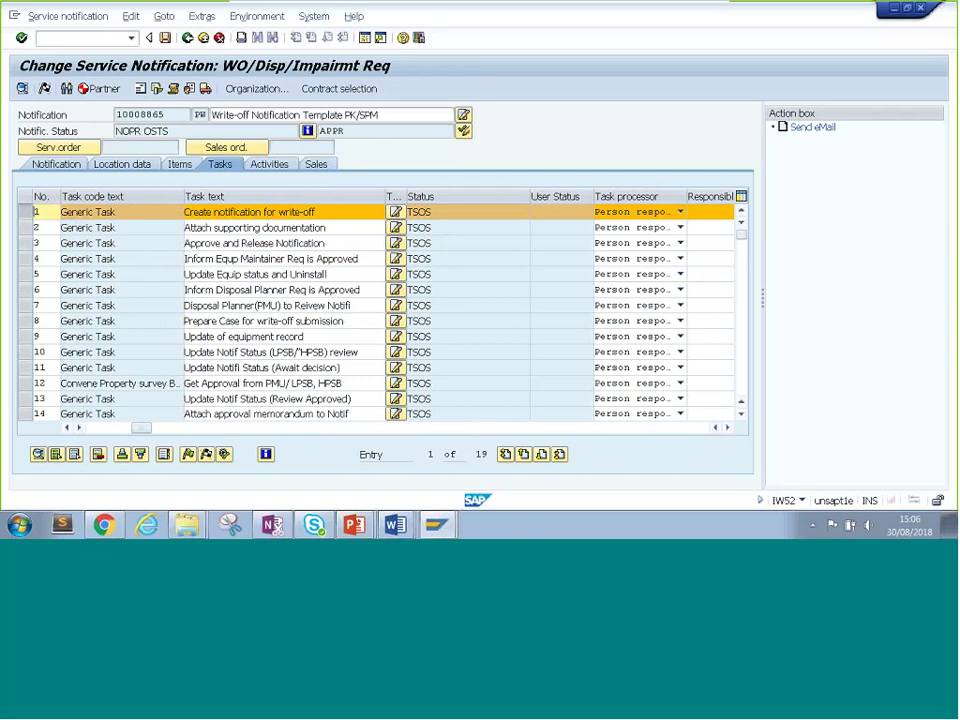
left_click(207, 455)
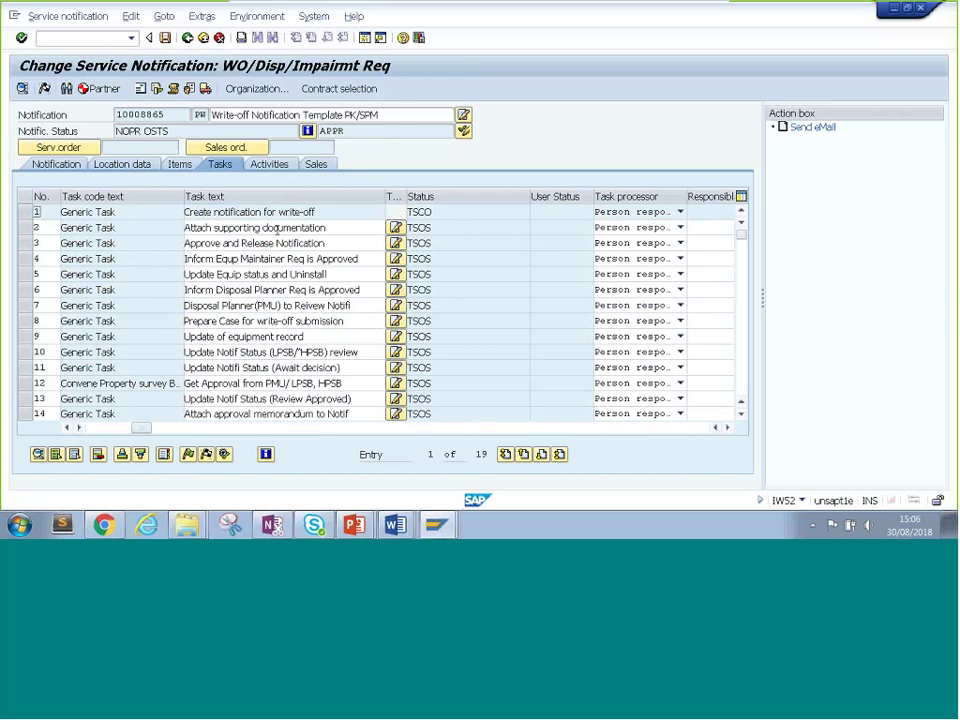
double_click(435, 211)
left_click(437, 211)
left_click(424, 228)
left_click_drag(433, 212, 418, 212)
key("Down")
Mark tasks 2, 3 and 4 as completed, covering supporting documentation, approval and release of the notification, and informing the equipment maintainer.
left_click(25, 228)
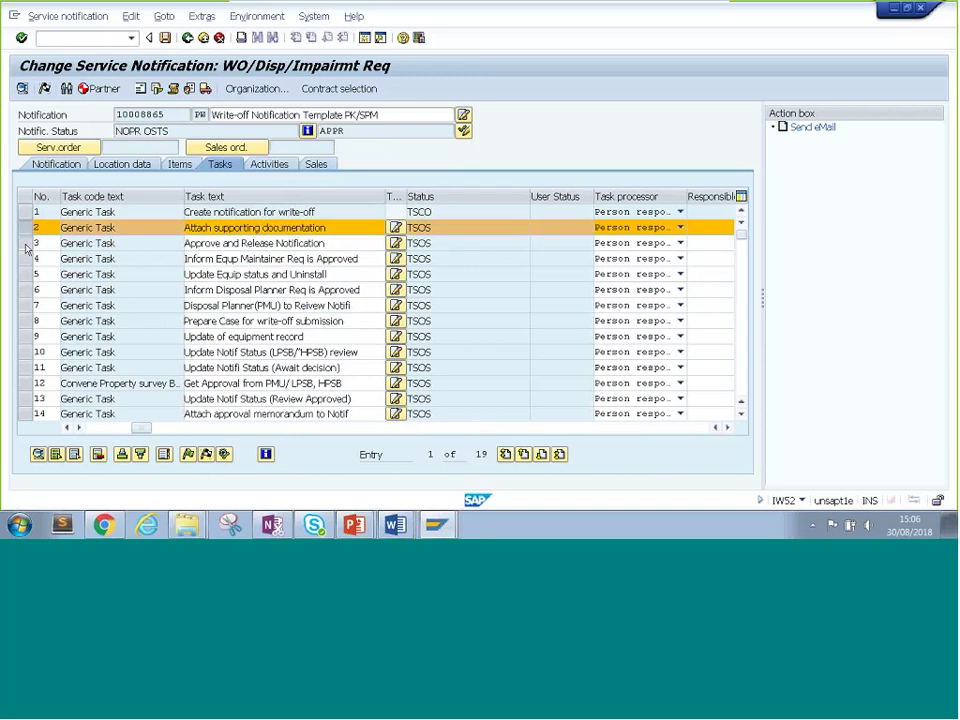
left_click(25, 243, "ctrl")
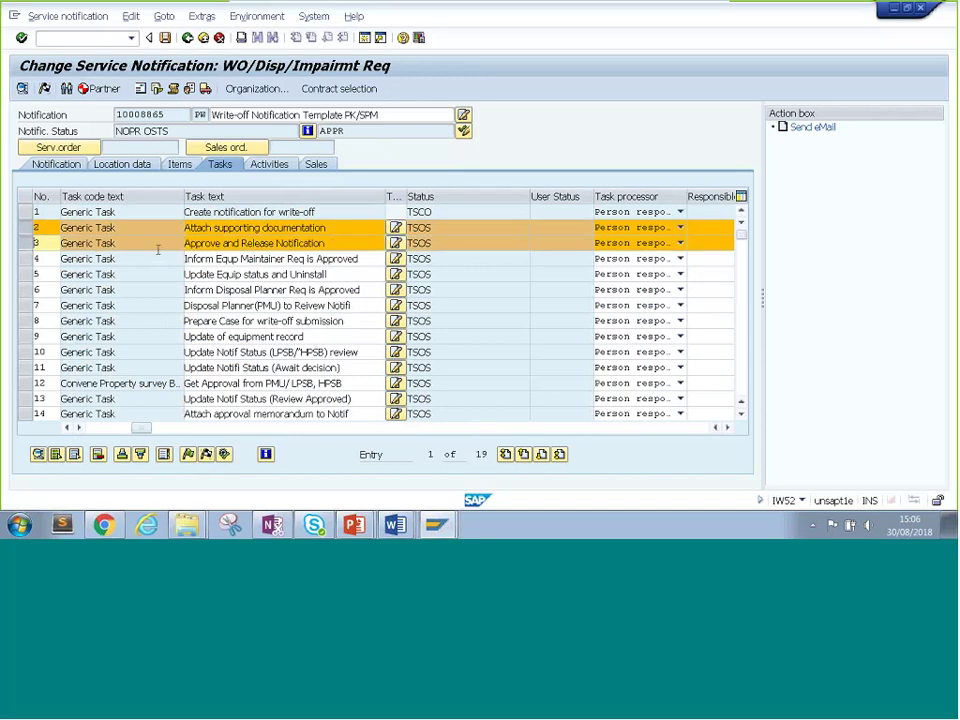
left_click(207, 456)
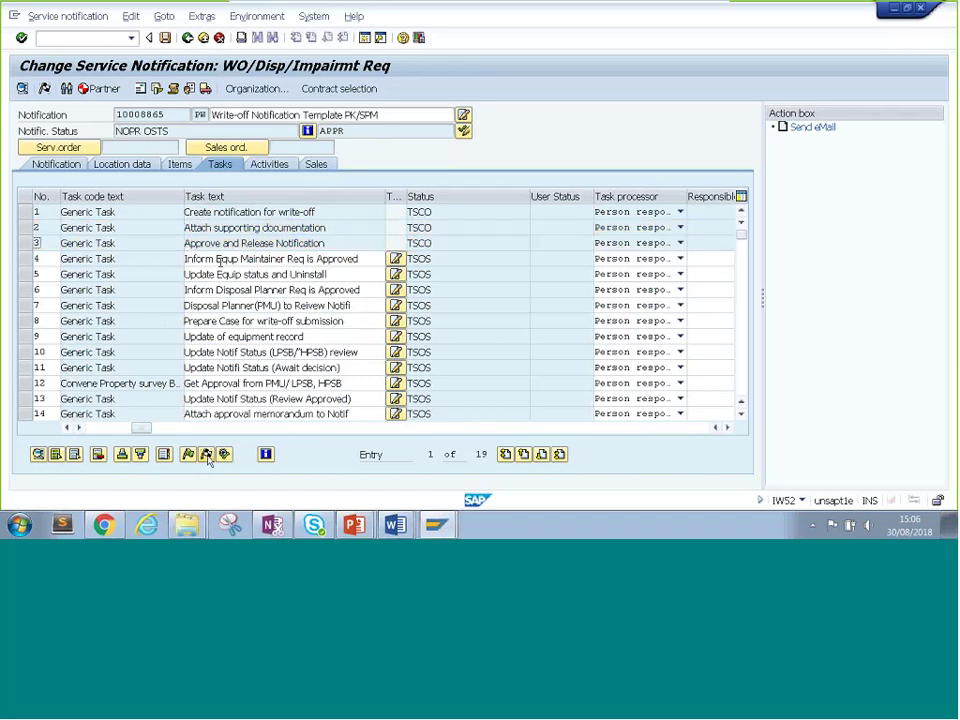
left_click_drag(365, 258, 175, 259)
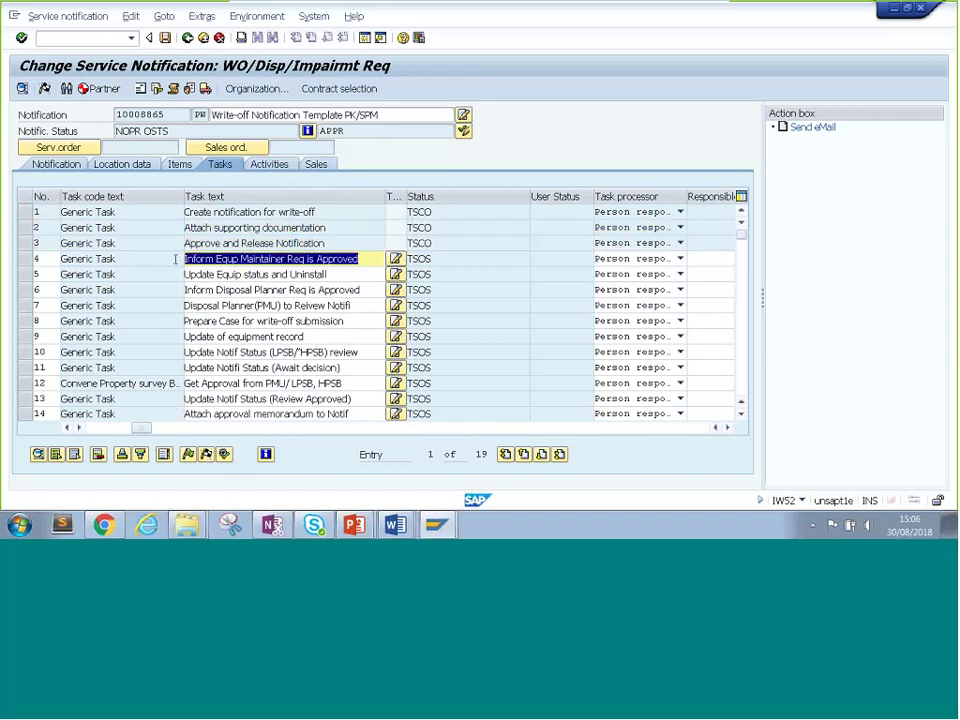
left_click(28, 259)
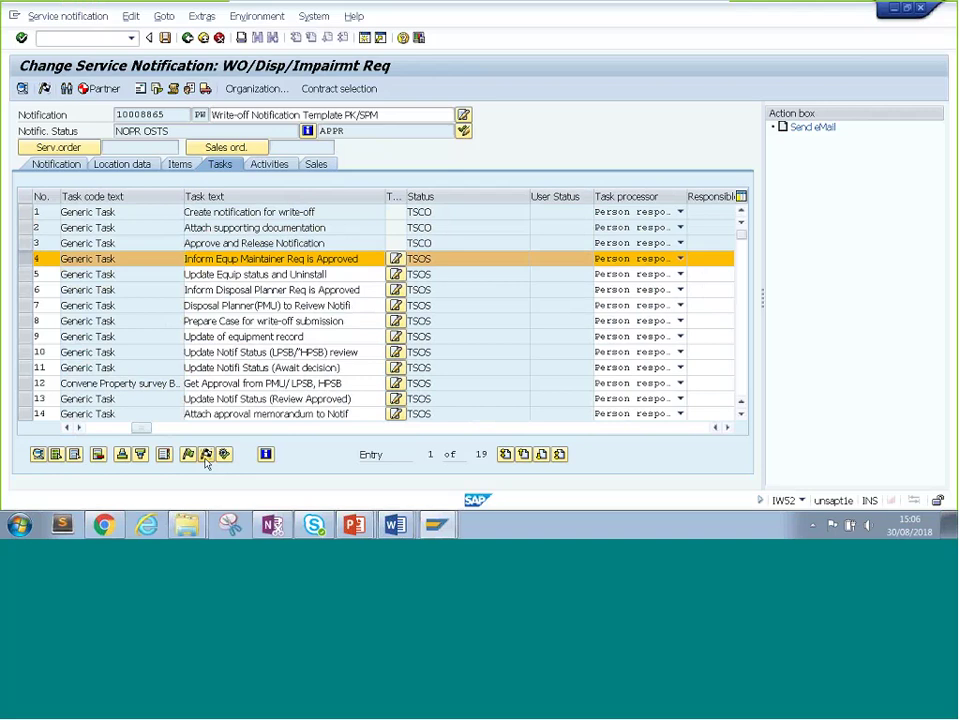
left_click(196, 283)
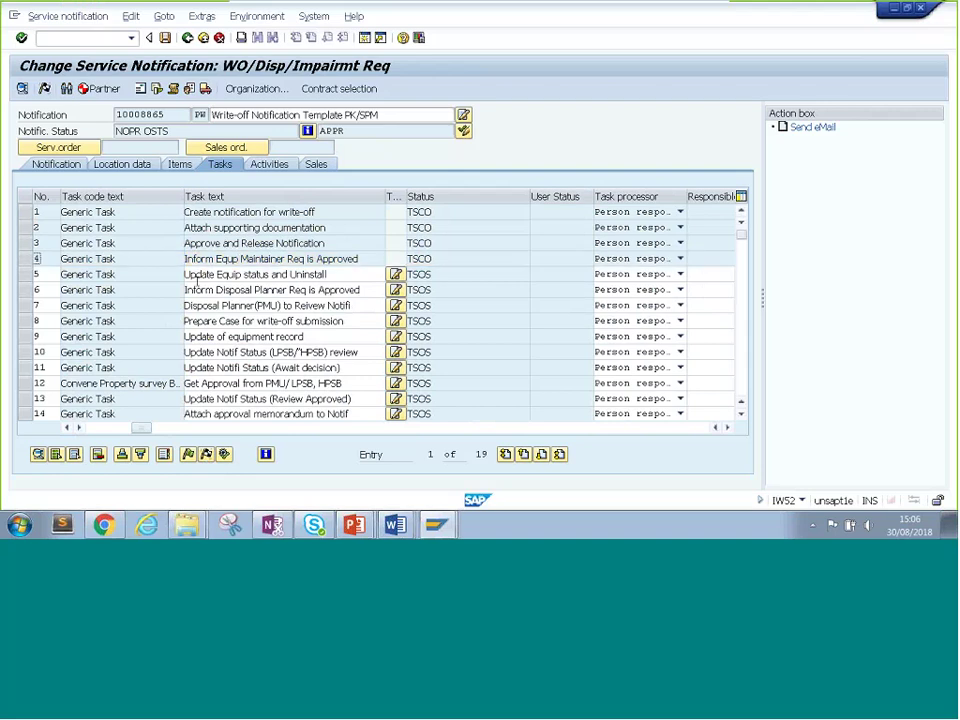
Mark task 5, Update Equip status and Uninstall, and task 6, Inform Disposal Planner Req is Approved, as completed.
left_click(214, 274)
left_click_drag(216, 274, 272, 274)
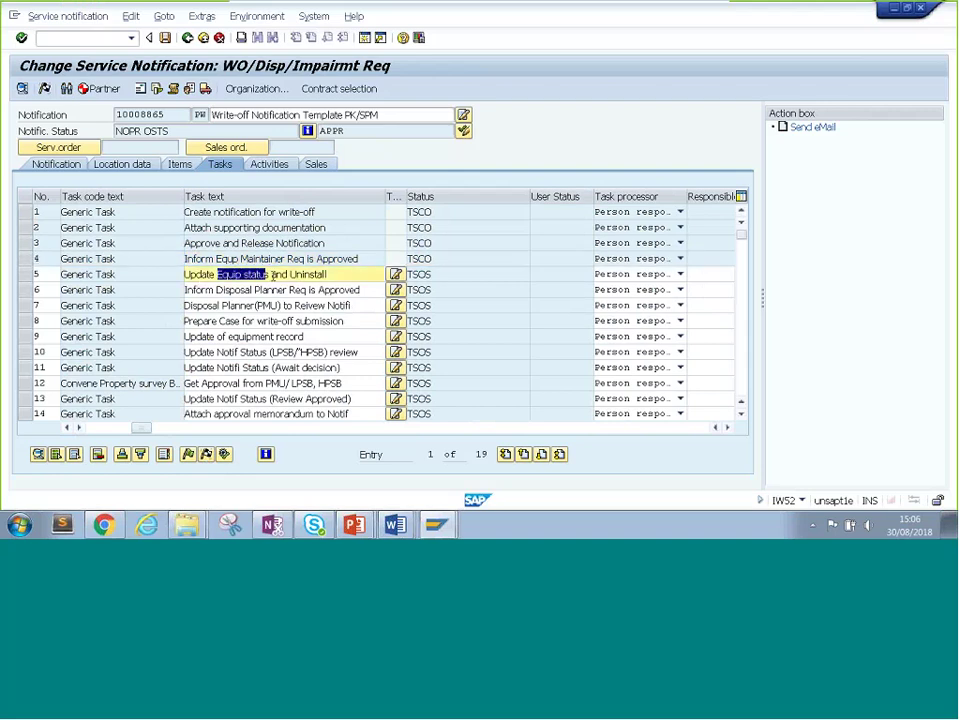
double_click(296, 274)
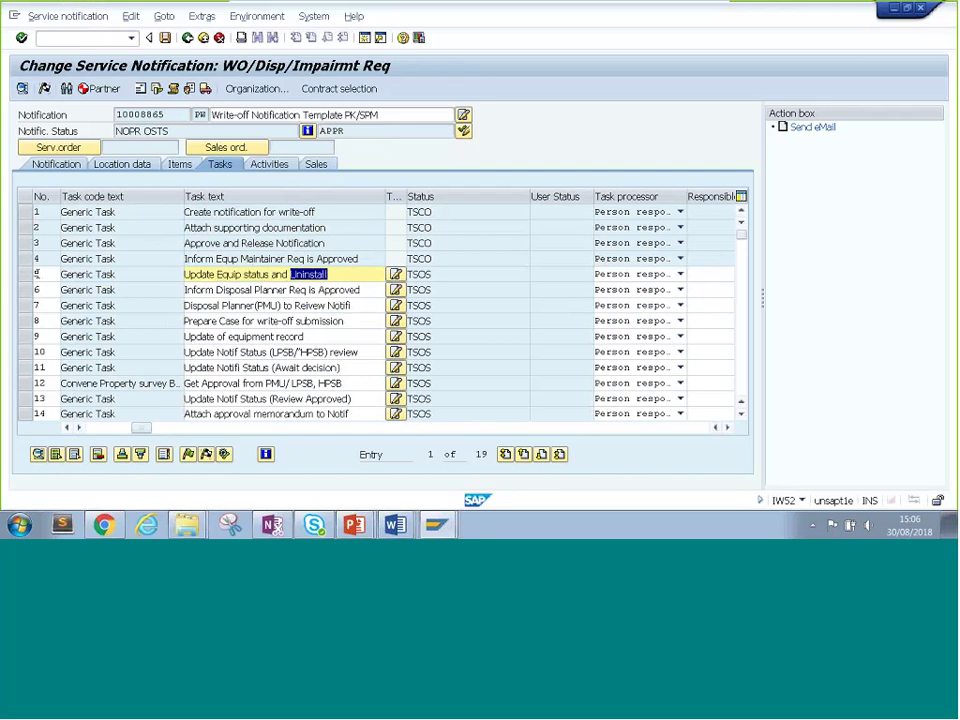
left_click(24, 274)
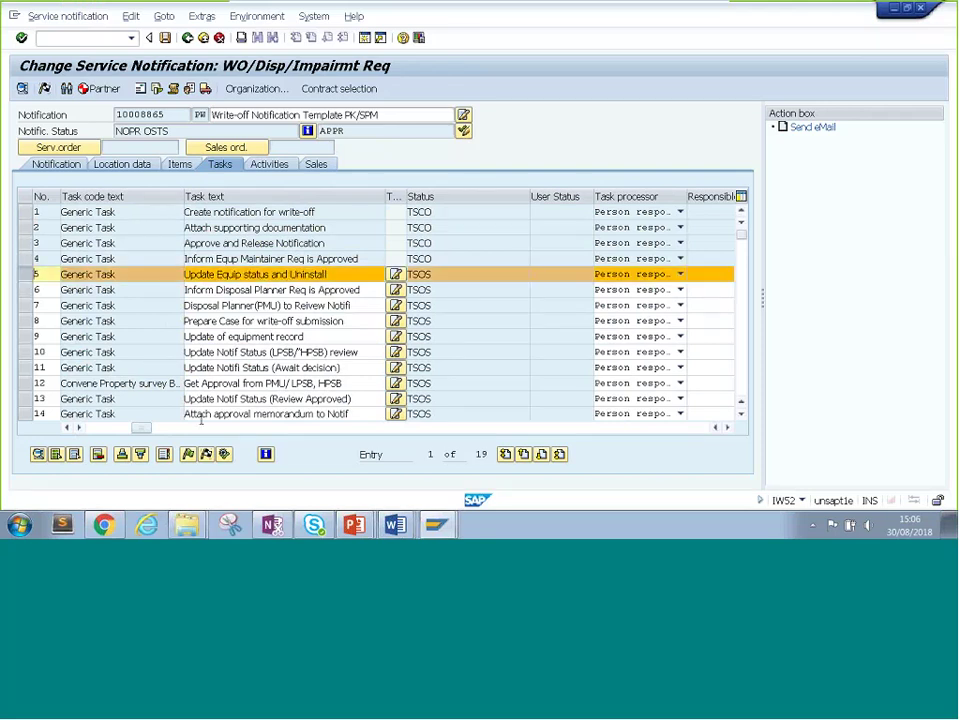
left_click(210, 289)
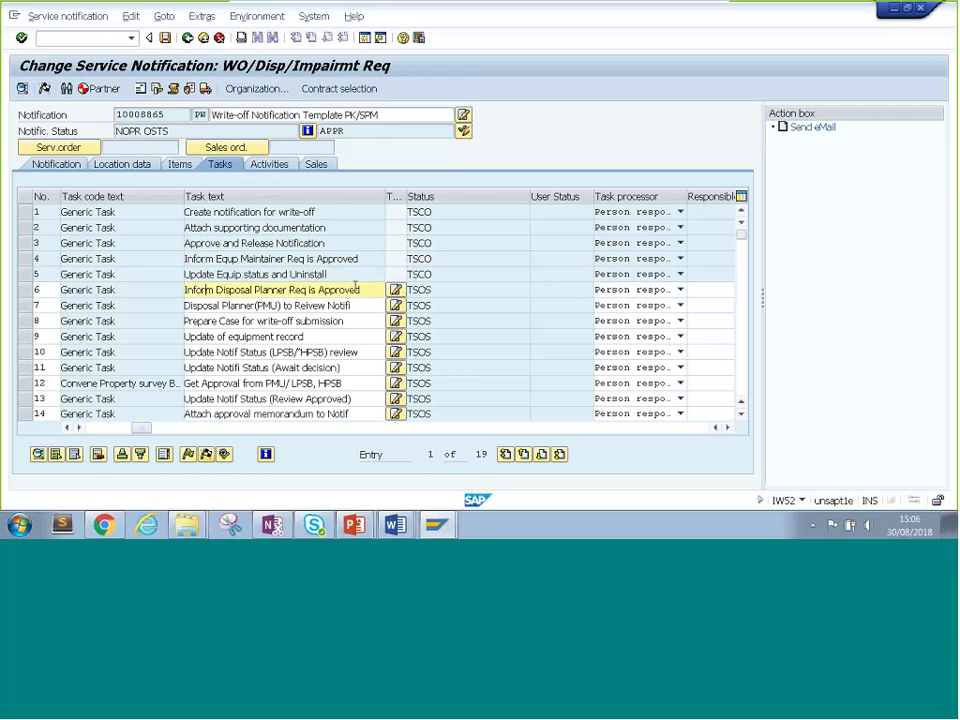
left_click_drag(358, 289, 184, 289)
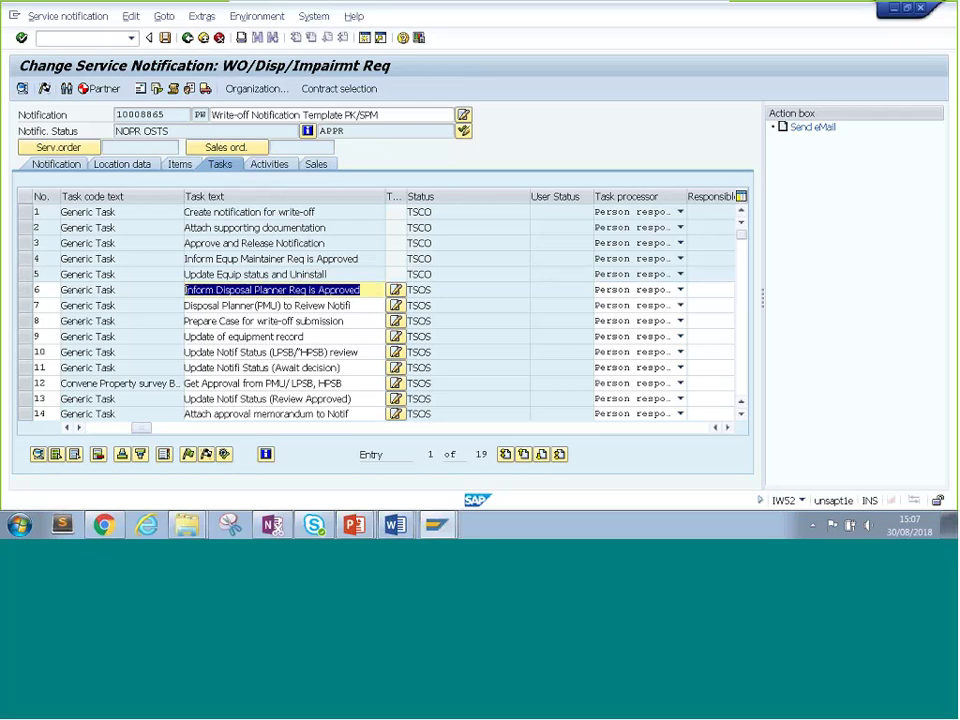
left_click(201, 289)
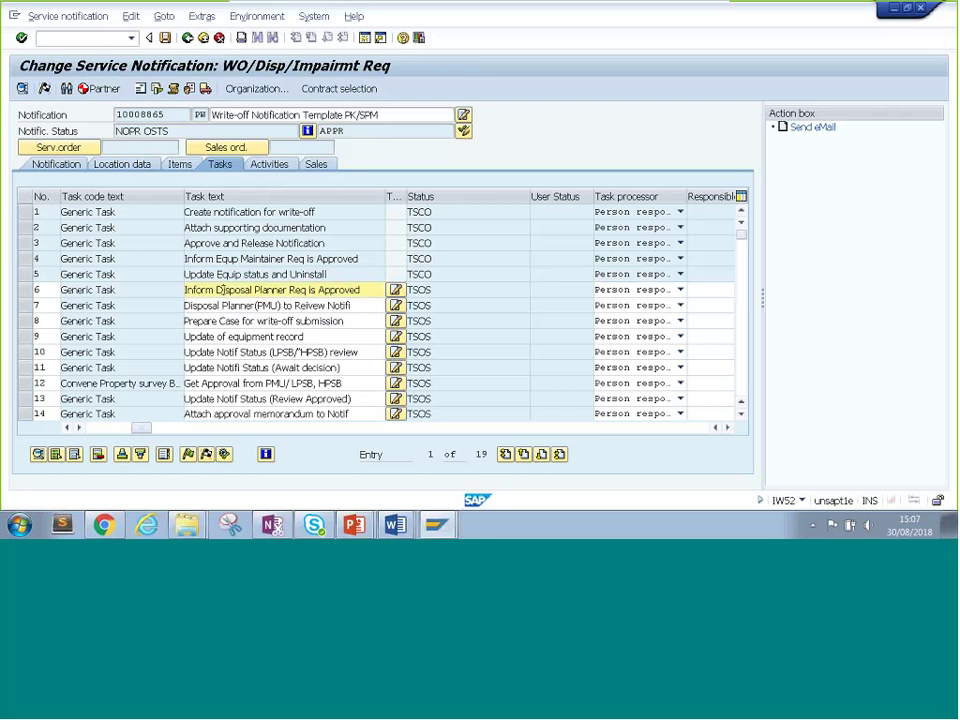
left_click(24, 290)
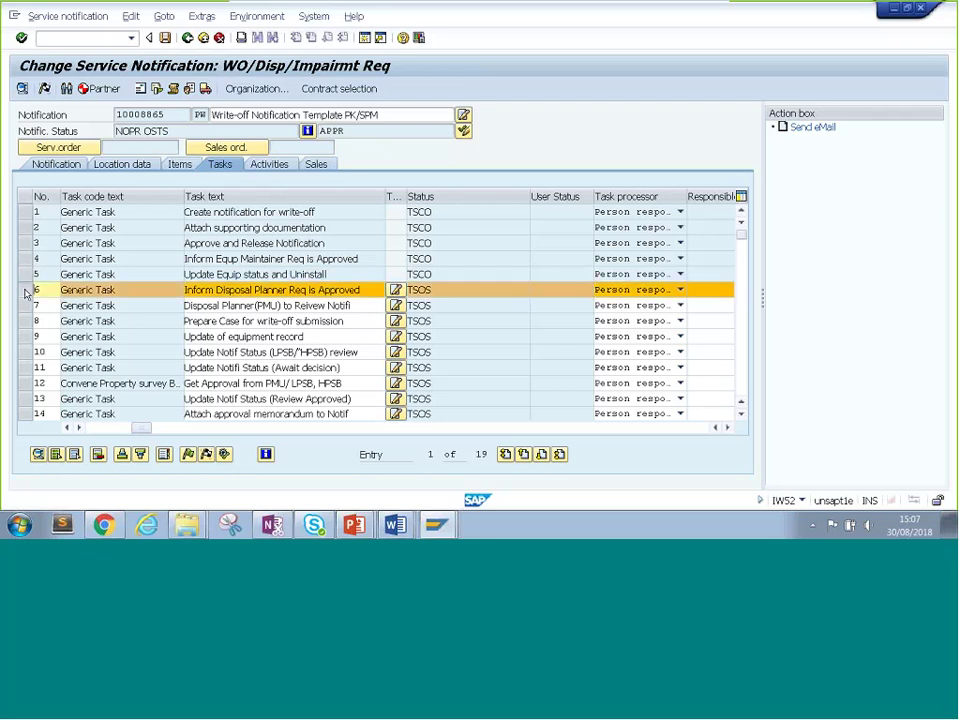
left_click(206, 456)
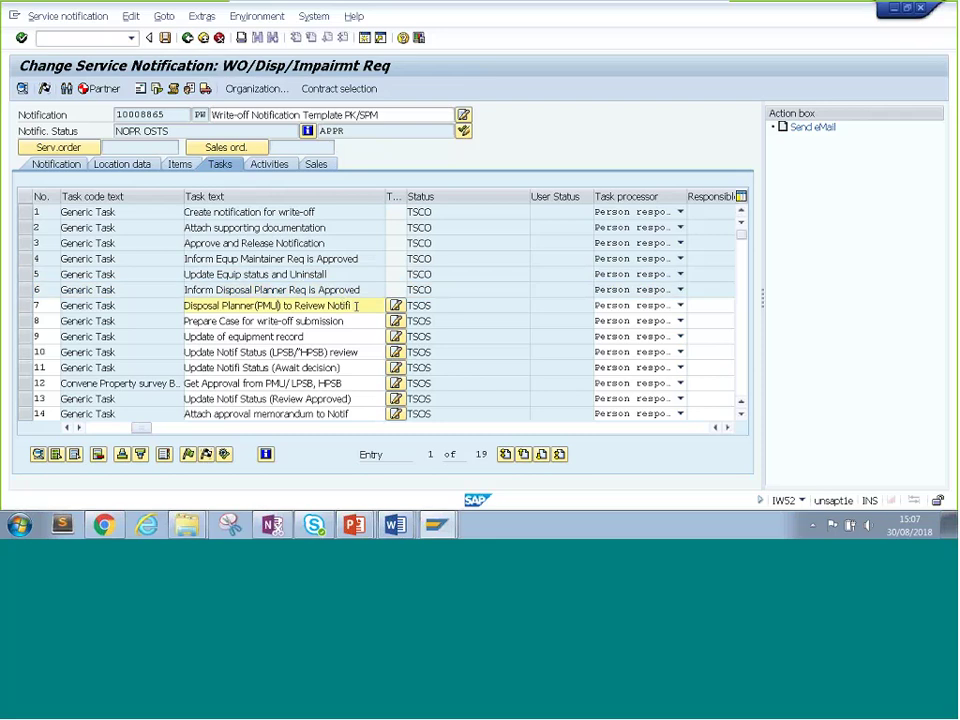
Review task 7, Disposal Planner(PMU) to Reivew Notifi, and mark it as completed.
triple_click(212, 306)
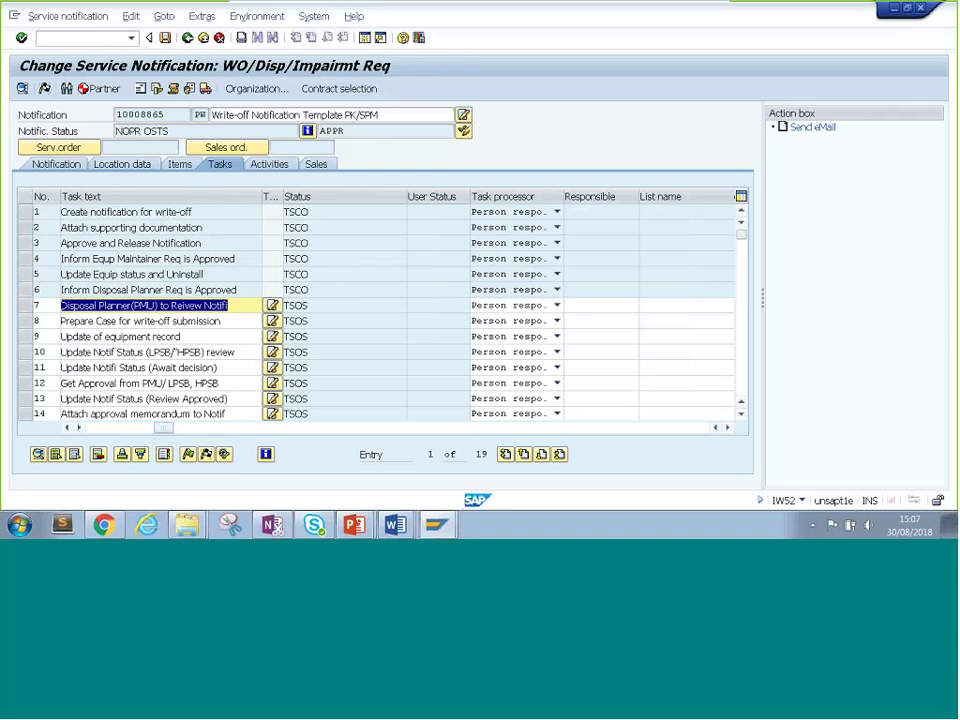
left_click(728, 428)
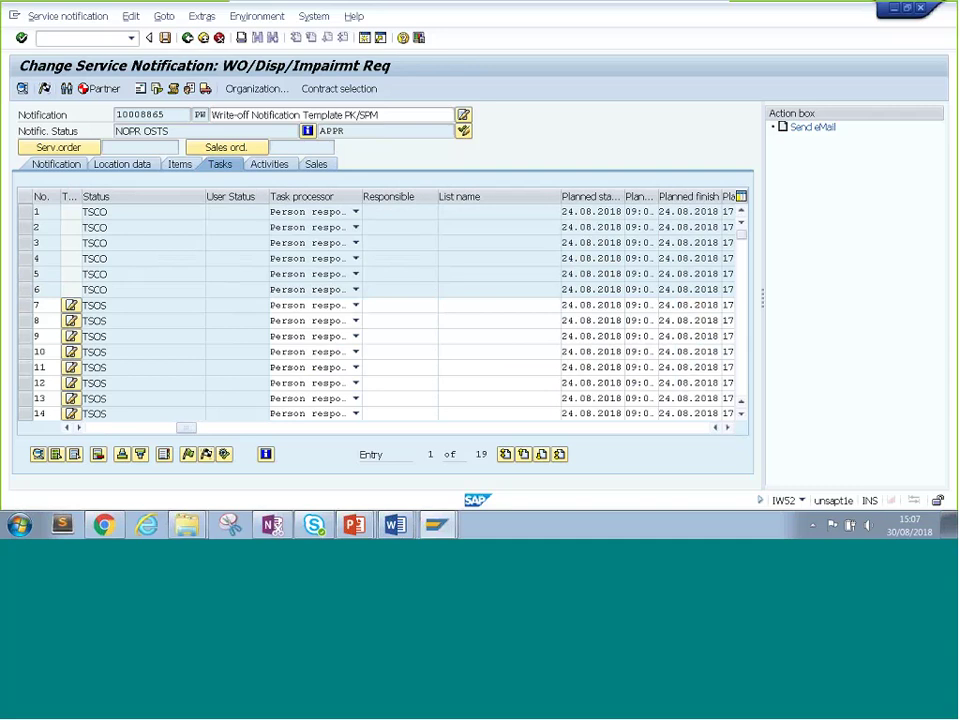
left_click(94, 431)
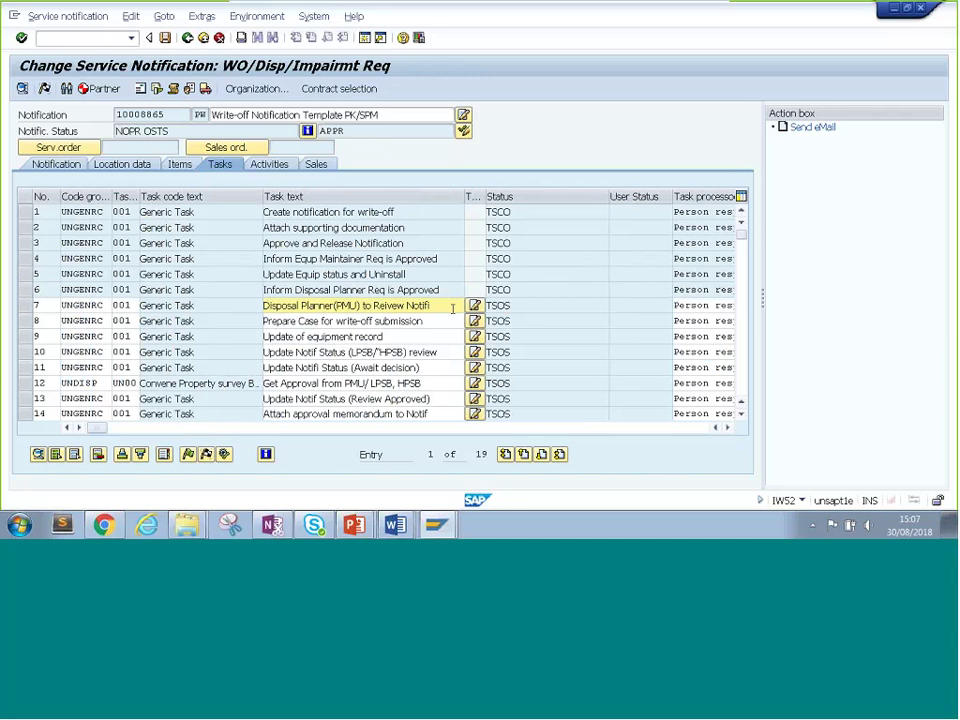
left_click(448, 304)
left_click(26, 307)
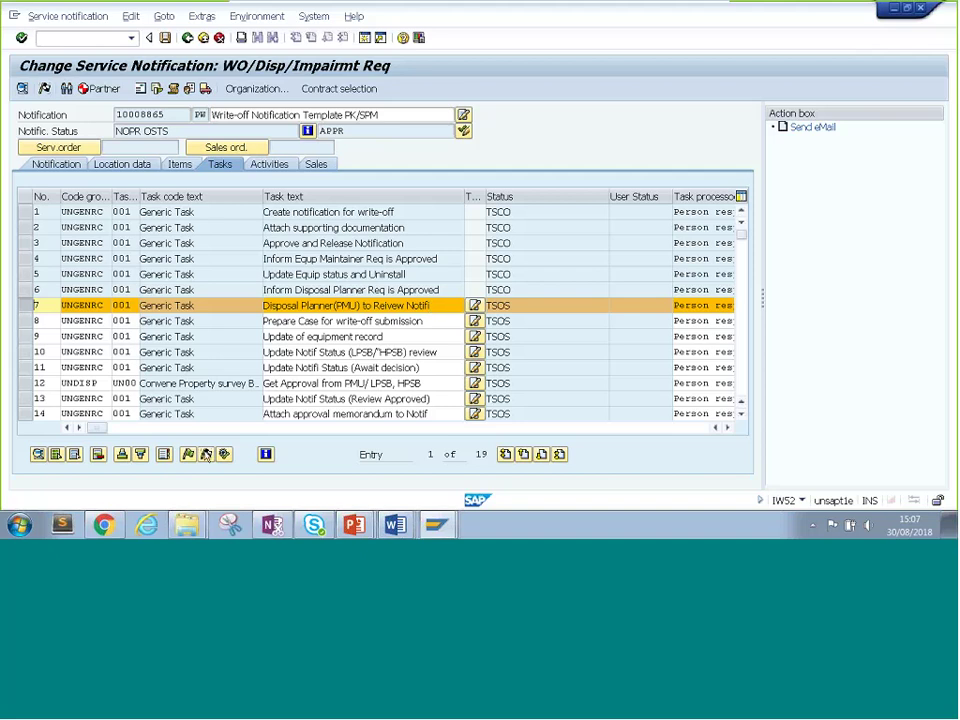
left_click(206, 455)
Mark task 8, Prepare Case for write-off submission, as completed.
left_click(428, 321)
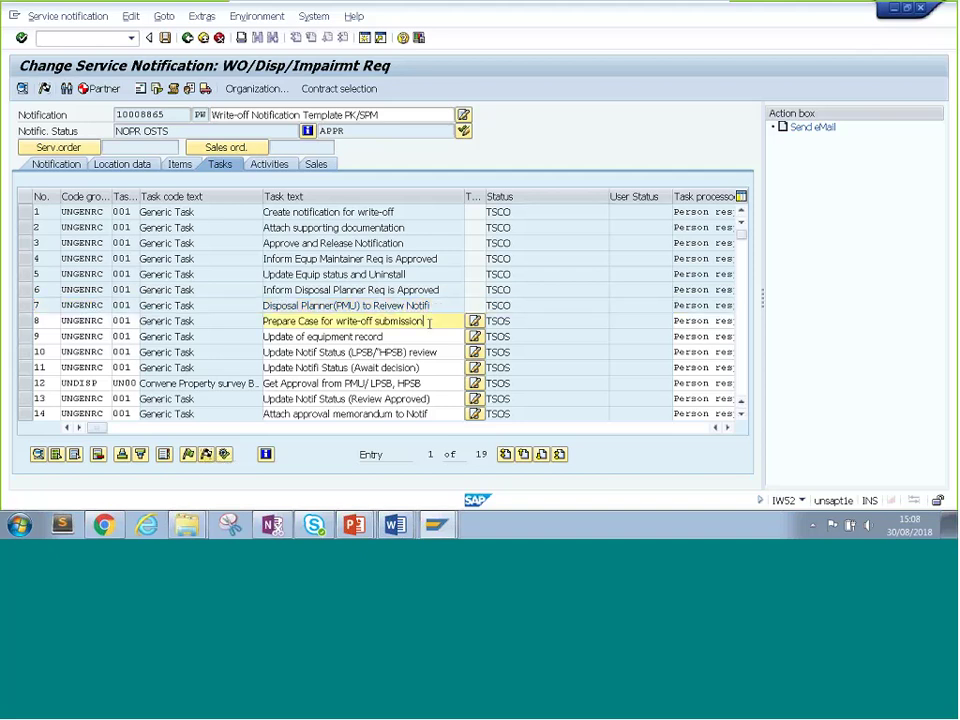
left_click_drag(428, 321, 258, 326)
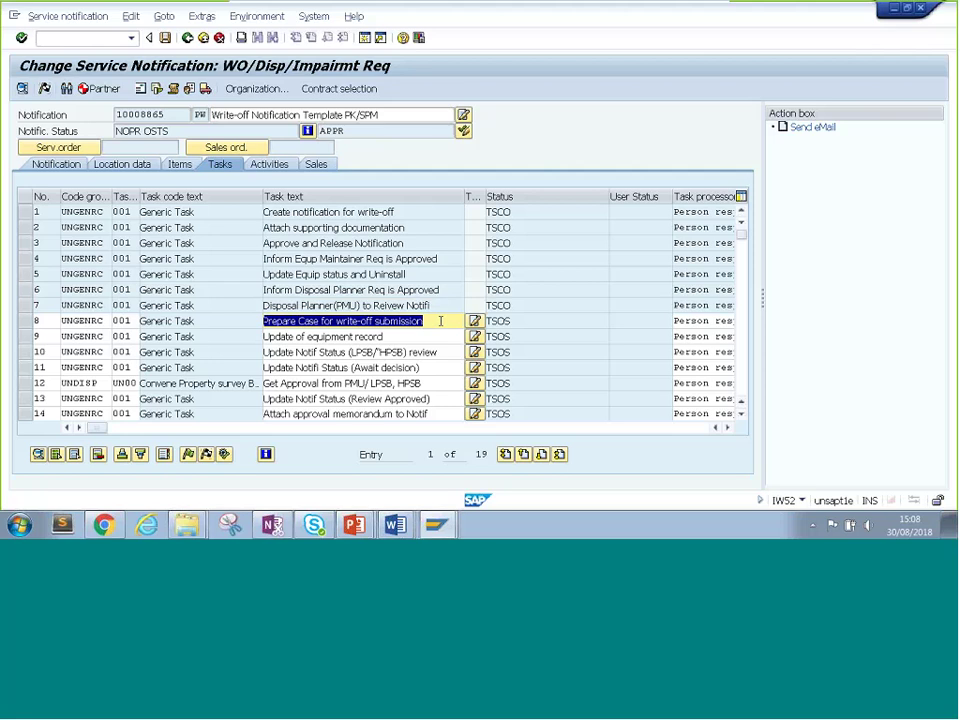
left_click(29, 321)
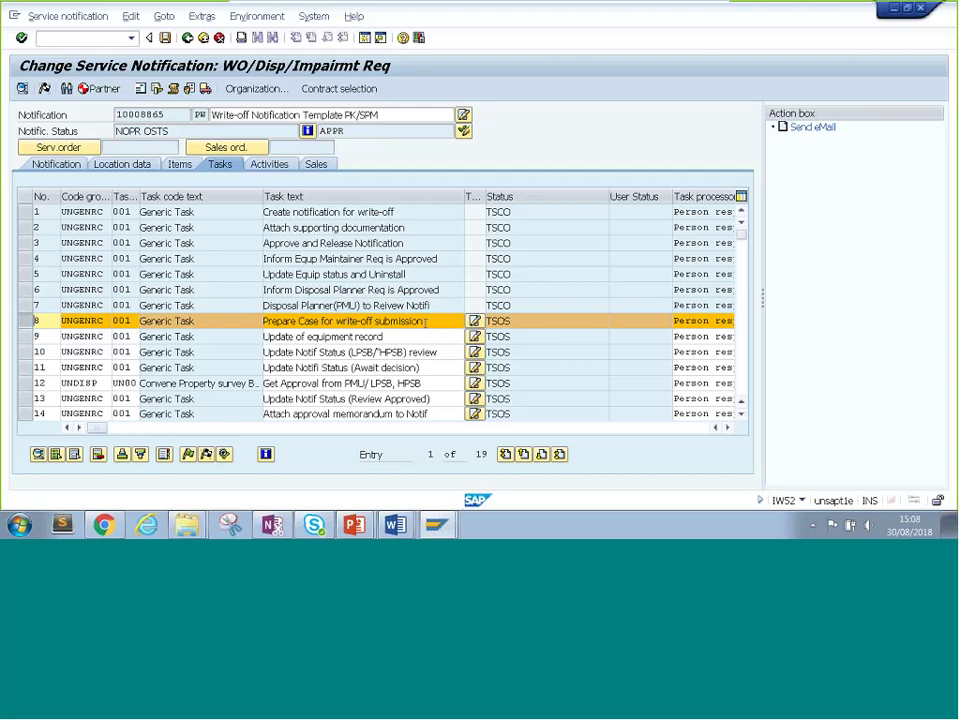
left_click(205, 455)
For task 9, open equipment 10000276 in the Change Equipment session, check its user status details, and return to the notification's tasks.
left_click(385, 338)
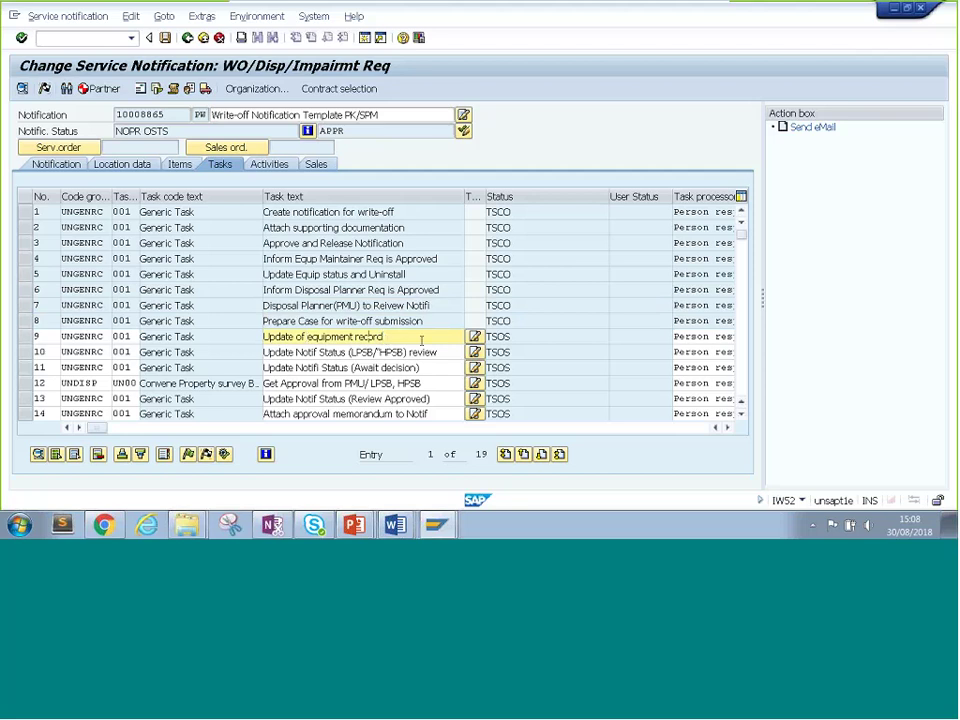
key("alt+Tab")
key("alt+Tab")
key("alt+Tab")
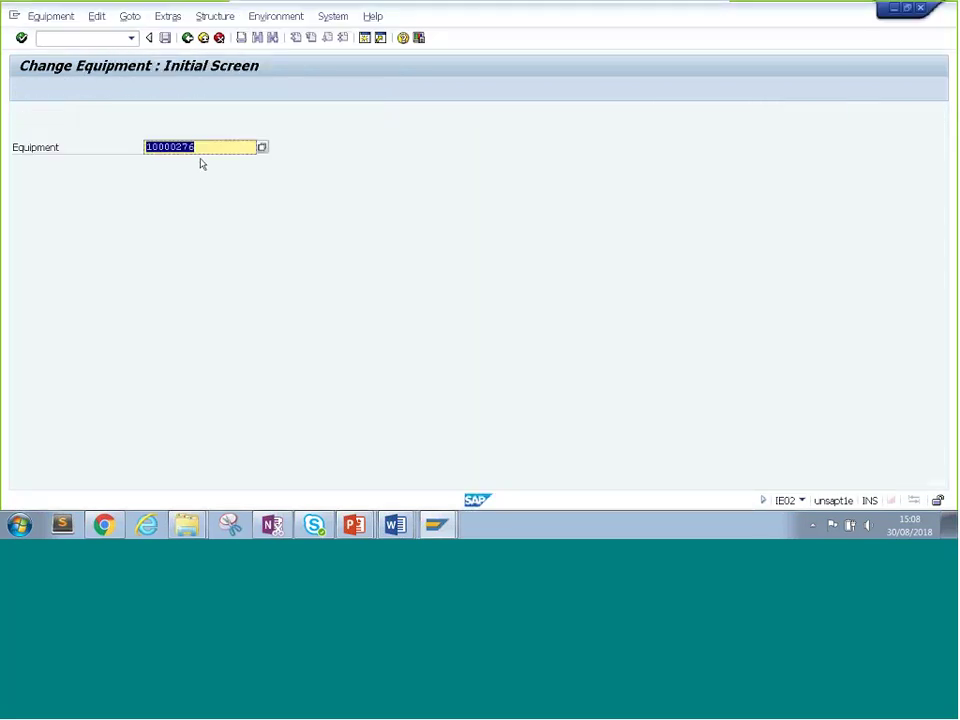
key("Return")
left_click(417, 147)
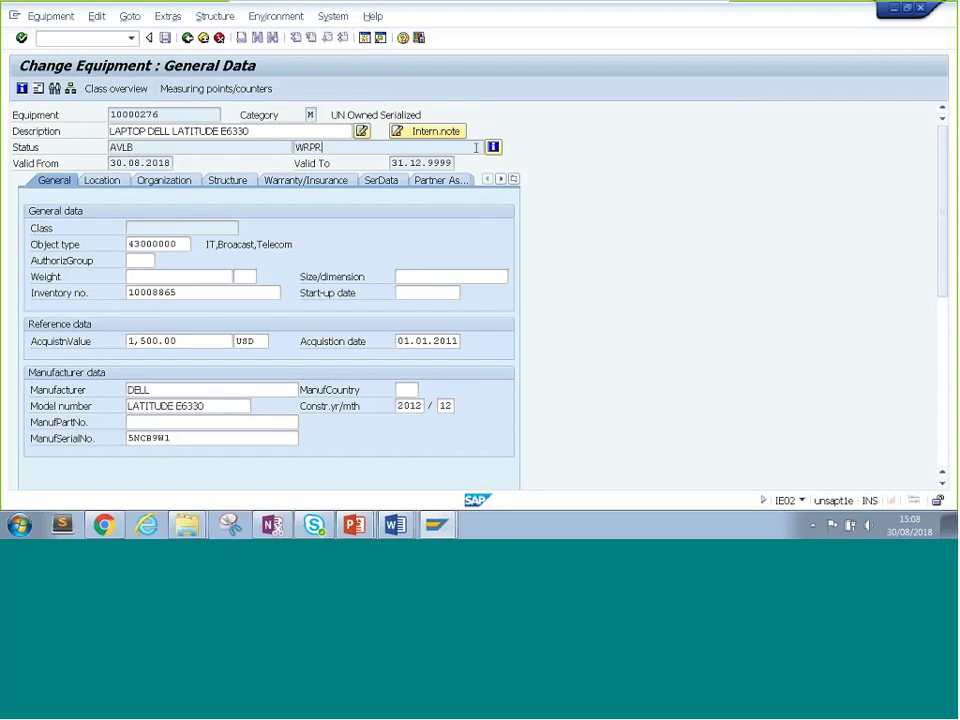
left_click(493, 147)
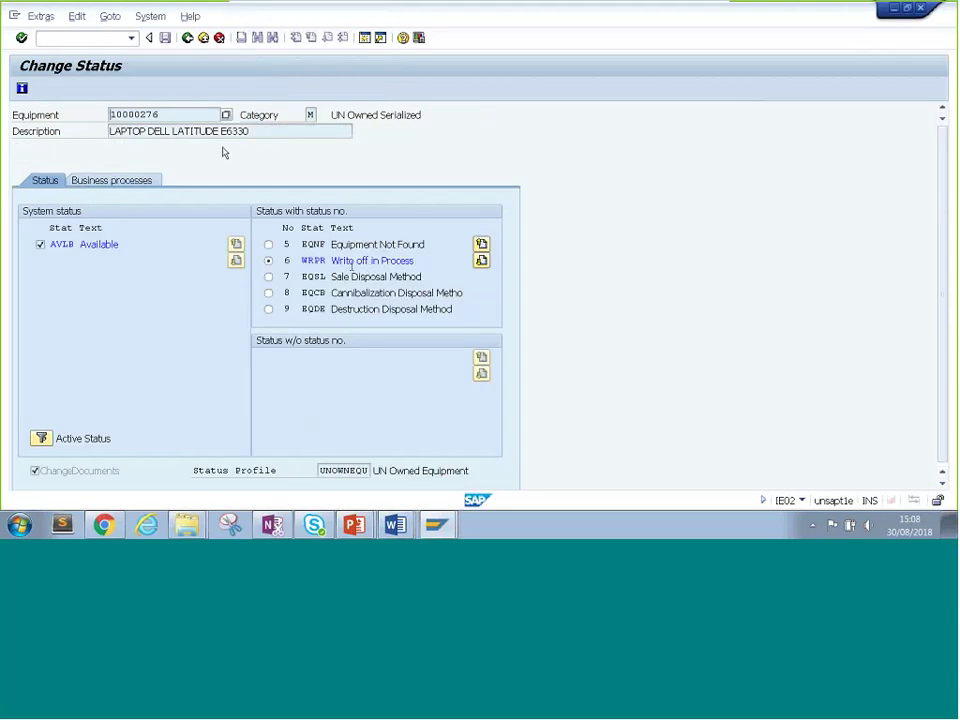
left_click(187, 38)
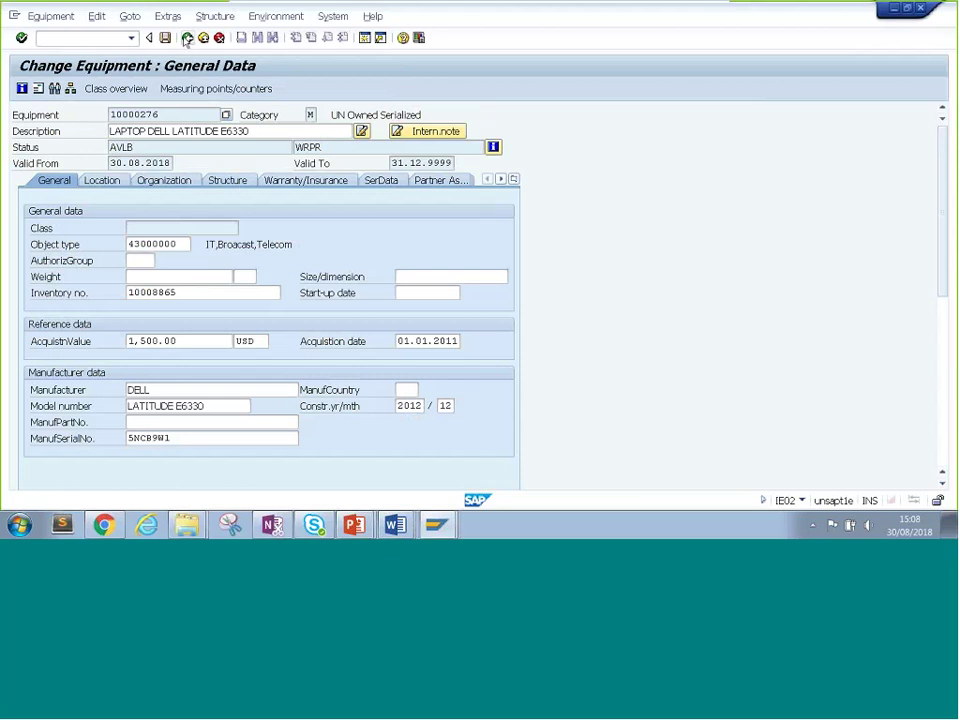
left_click(187, 38)
key("alt+Tab")
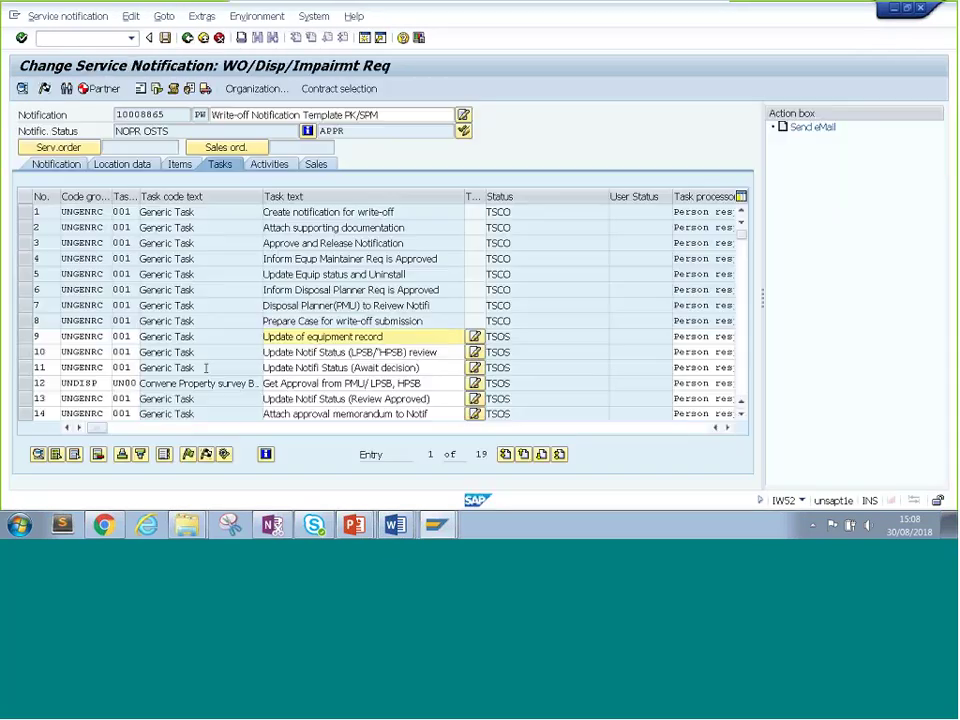
Mark task 9, Update of equipment record, as completed.
left_click(22, 336)
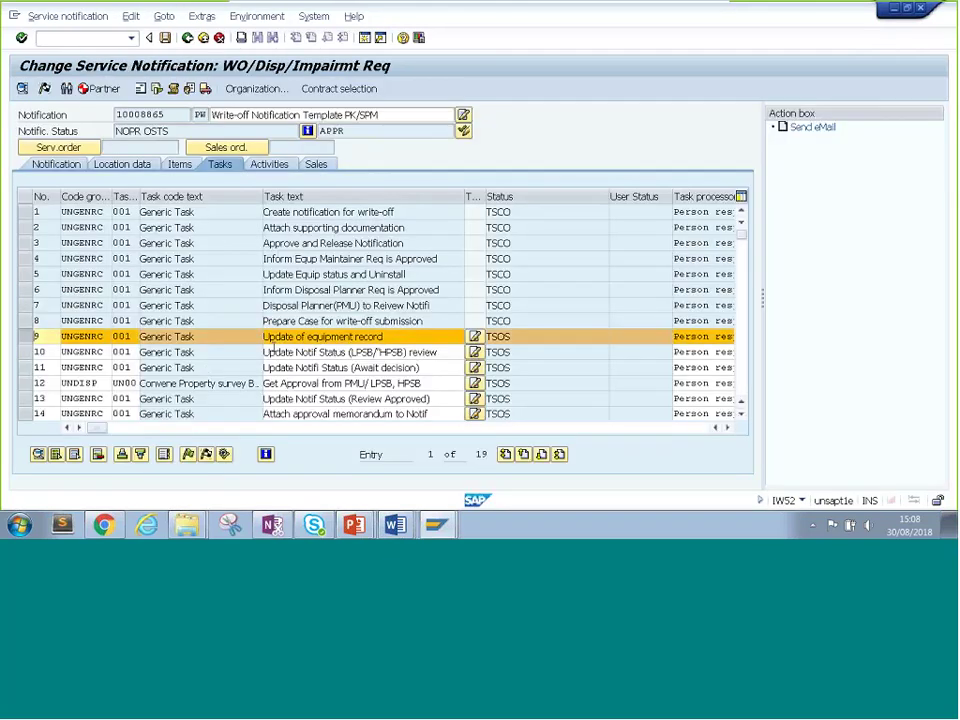
left_click(190, 454)
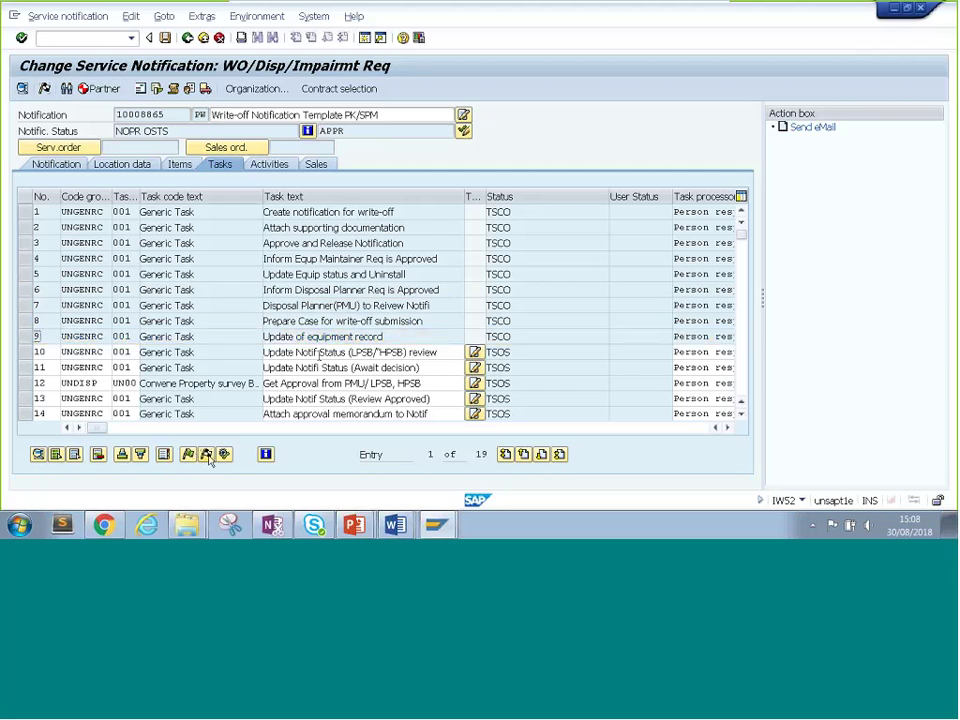
left_click(318, 354)
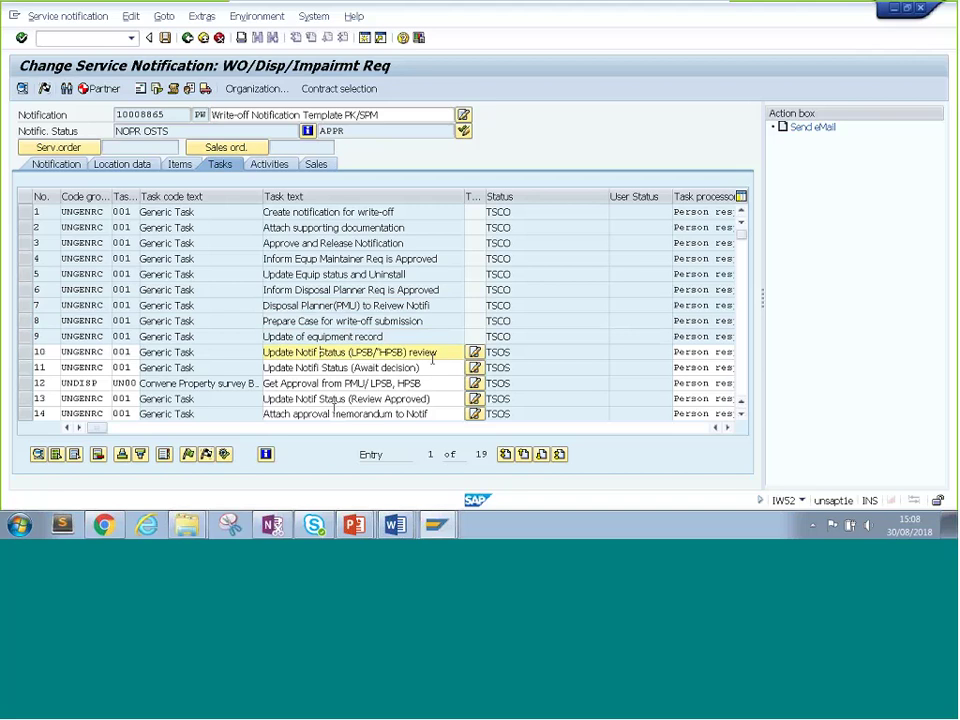
Review task 10, Update Notif Status (LPSB/HPSB) review, and check which user statuses can be set for the notification.
left_click_drag(423, 321, 265, 322)
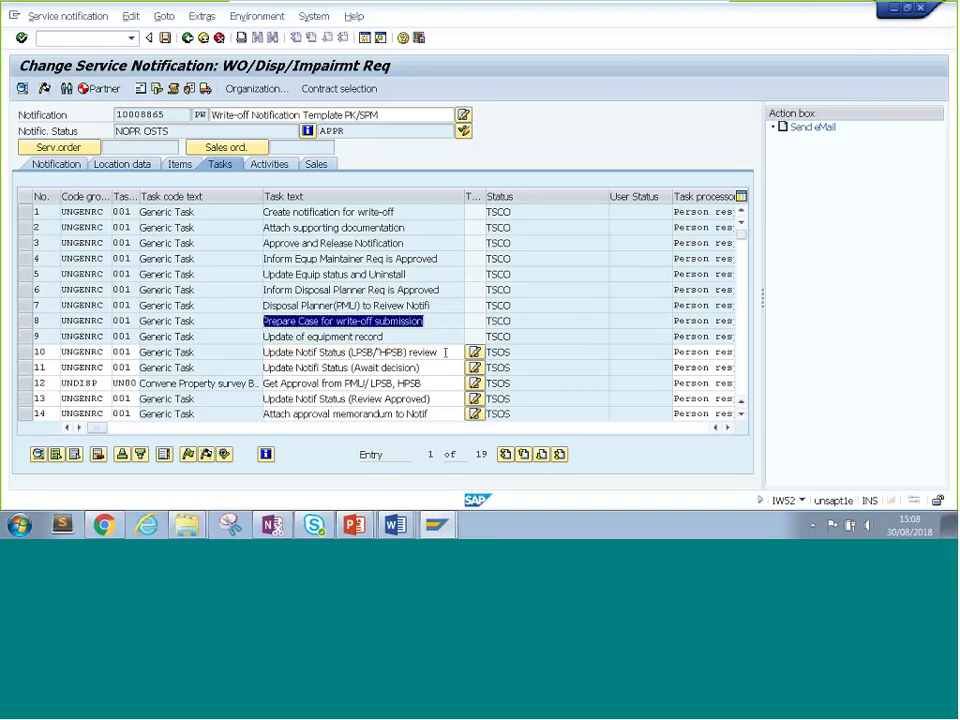
left_click(445, 352)
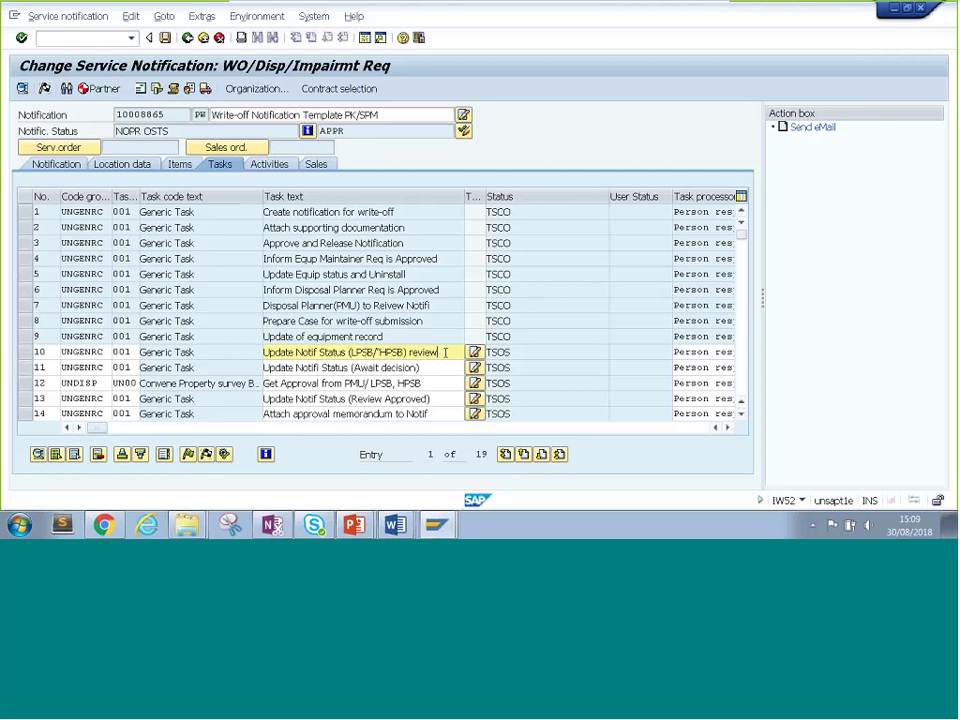
left_click_drag(445, 352, 263, 352)
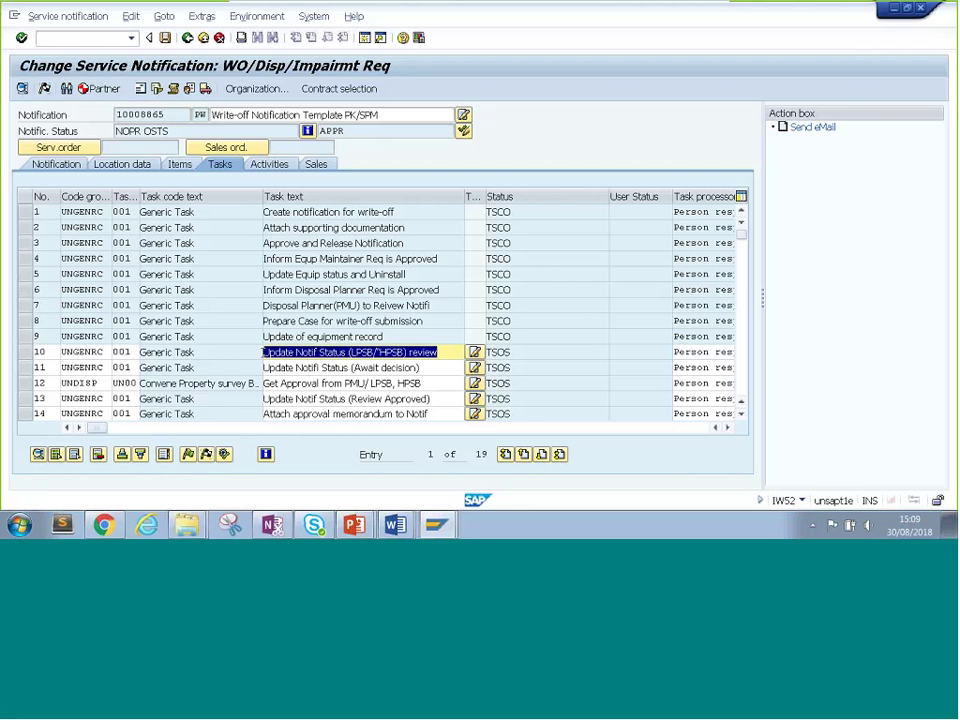
left_click(448, 354)
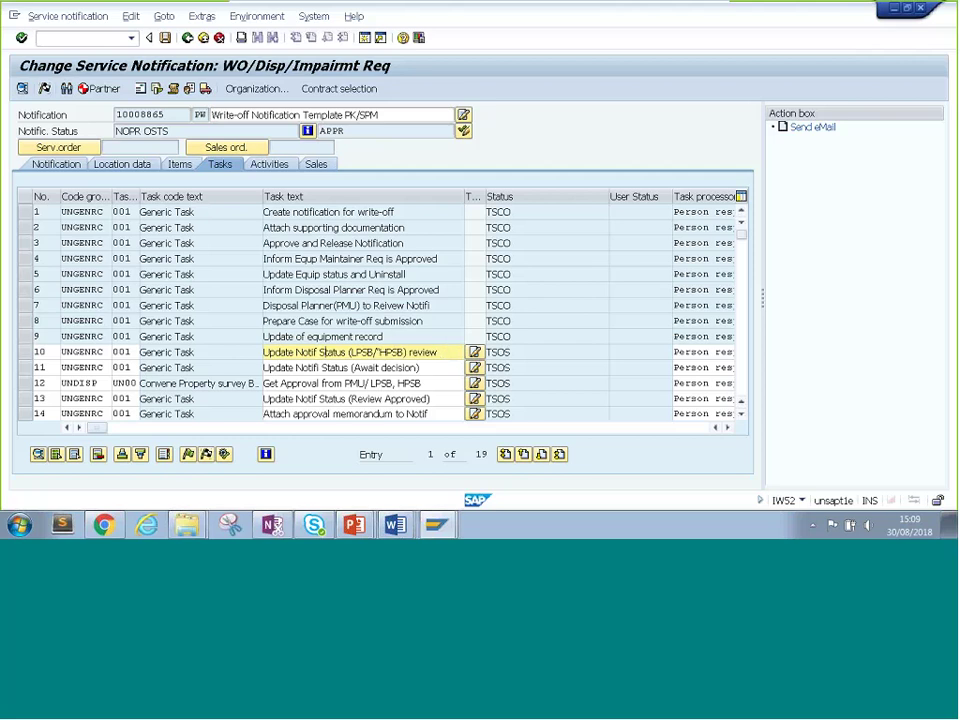
left_click(463, 131)
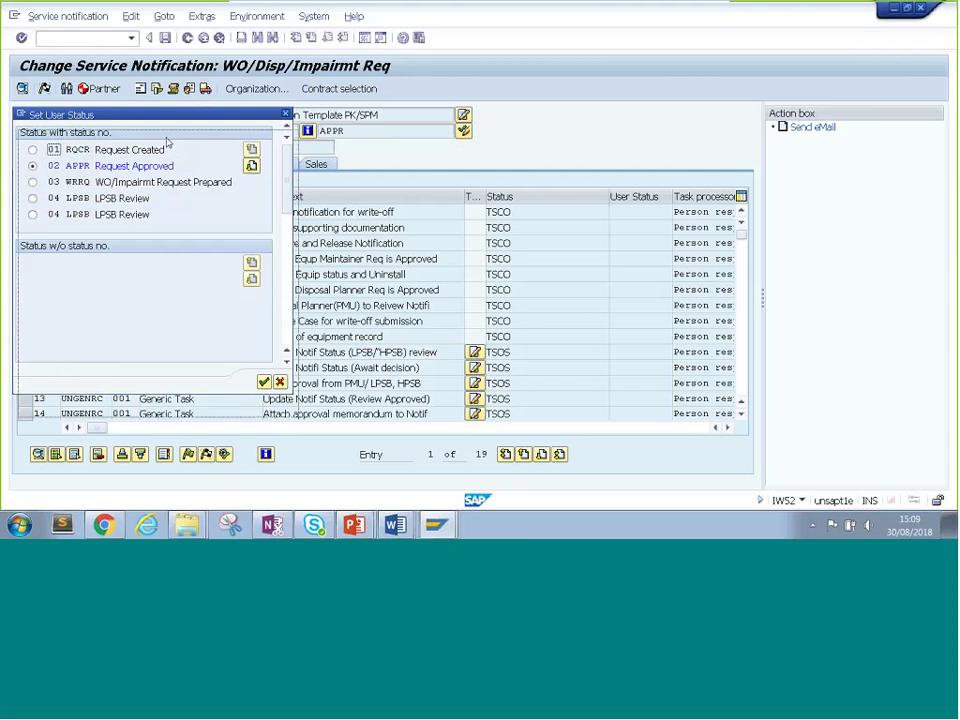
left_click_drag(162, 120, 165, 174)
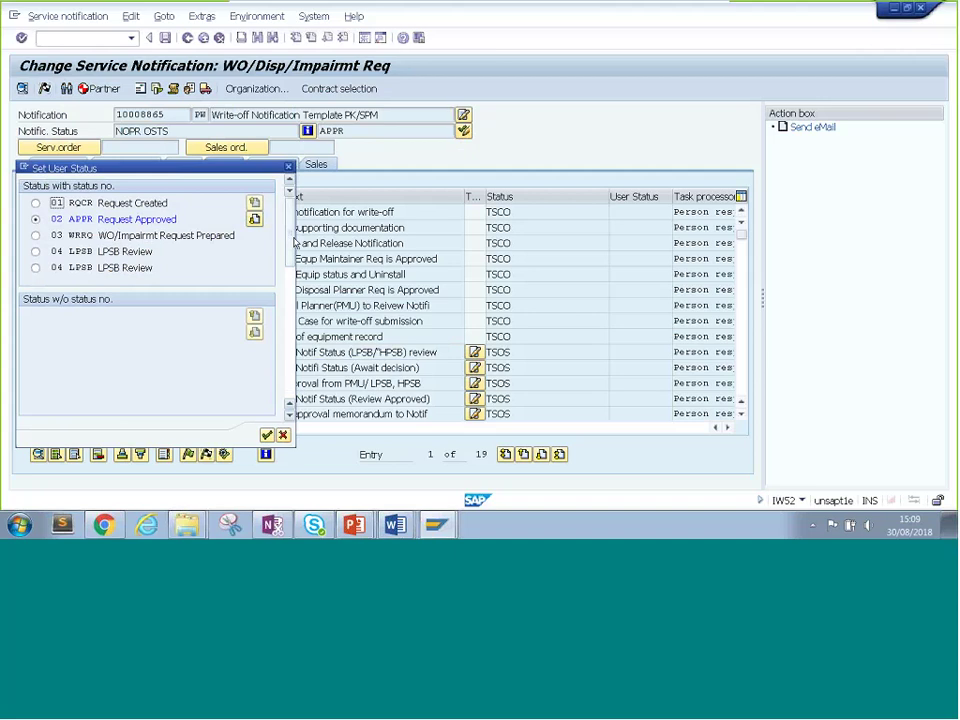
key("alt+Tab")
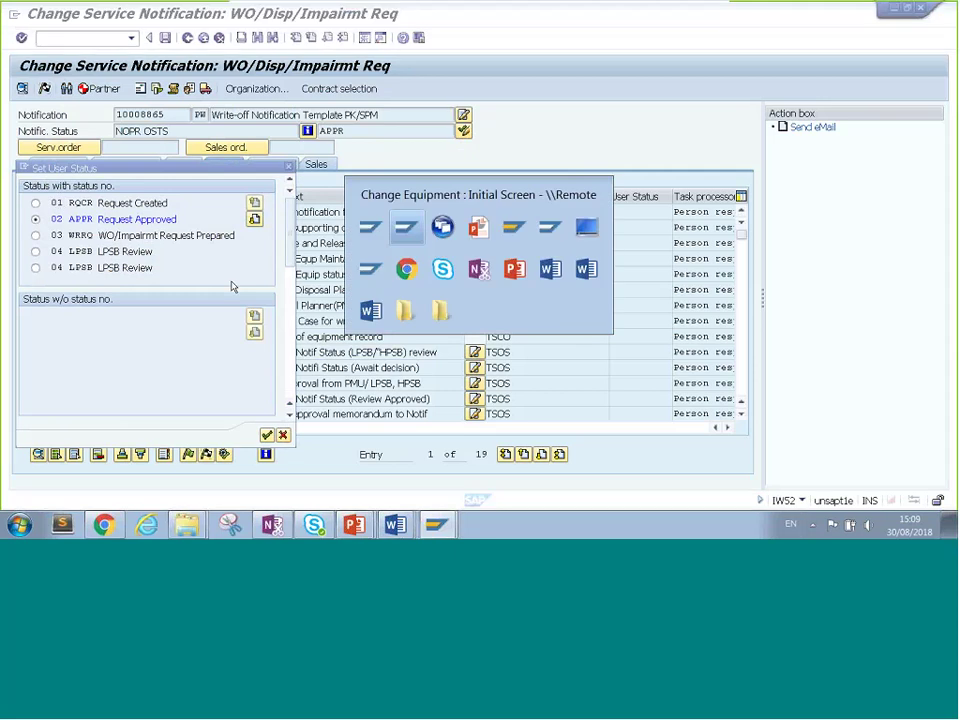
key("alt+Tab")
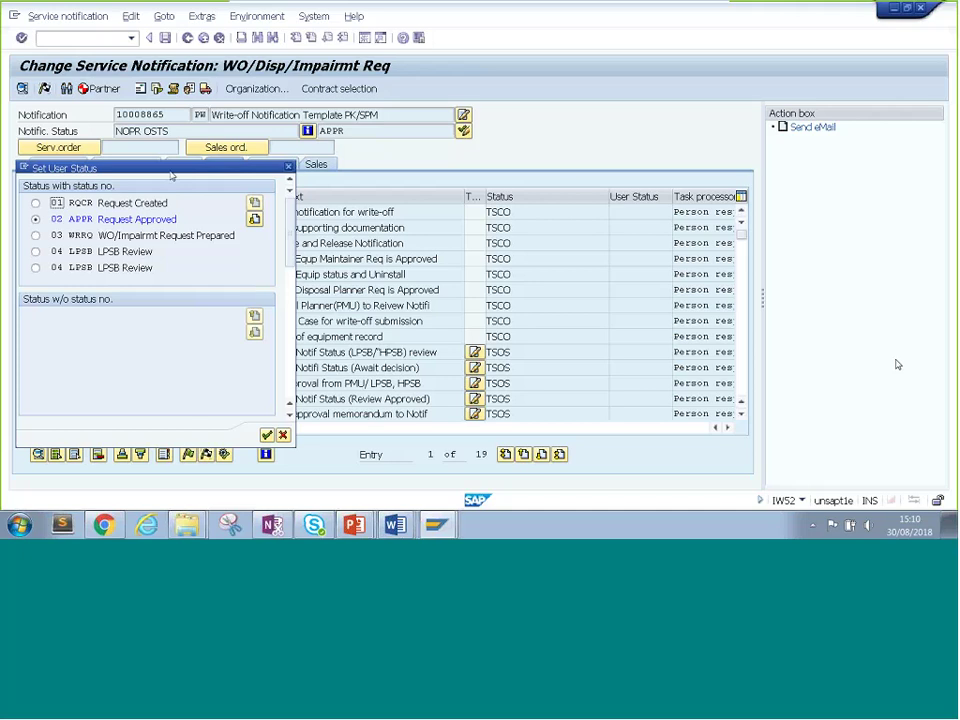
left_click_drag(171, 176, 185, 148)
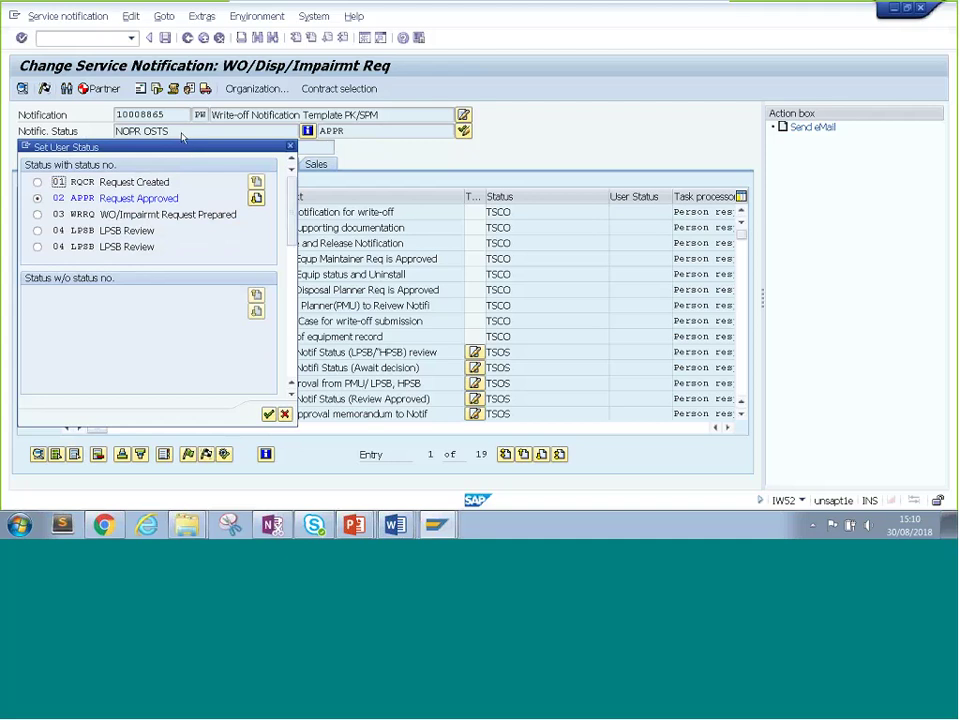
left_click(292, 148)
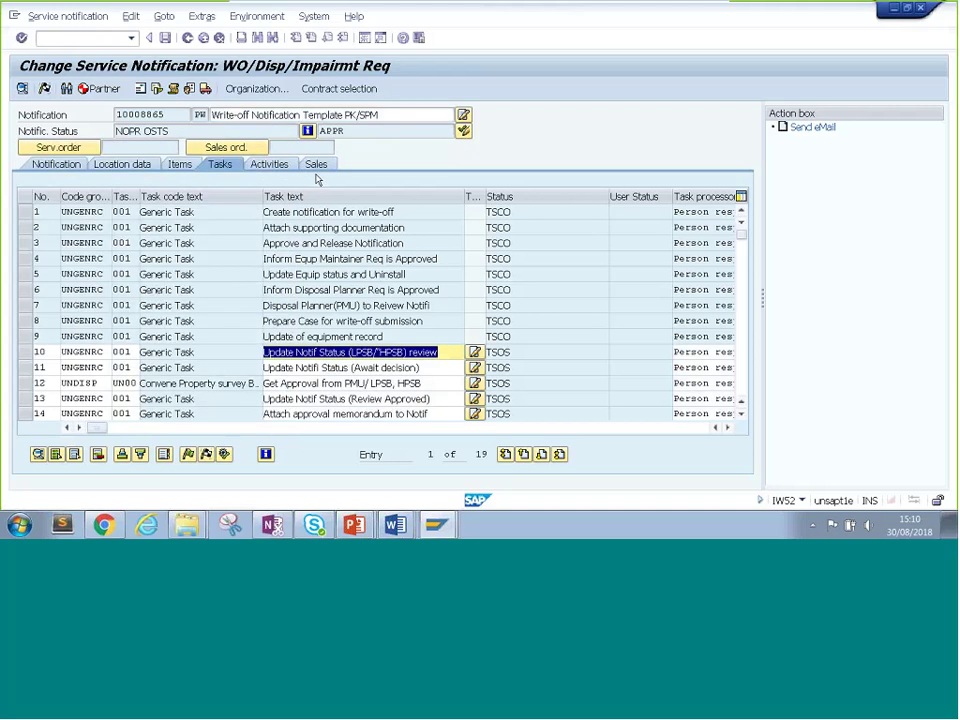
Examine the ZCASE write-off case types in the object part catalog without changing the selection, and return to the notification's tasks.
left_click(73, 166)
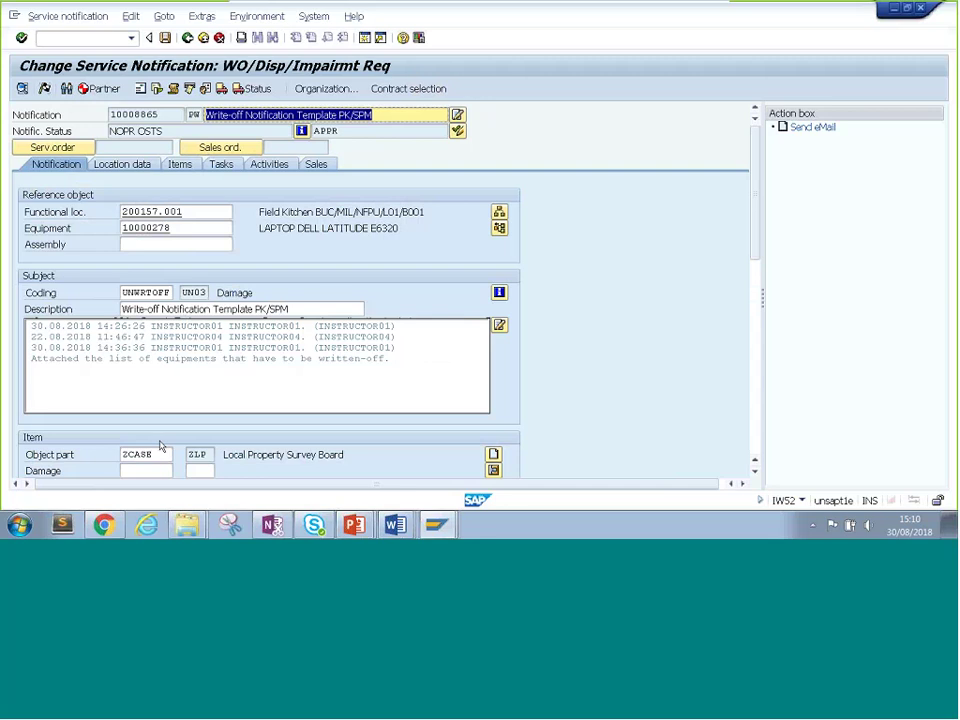
left_click(165, 454)
left_click(179, 454)
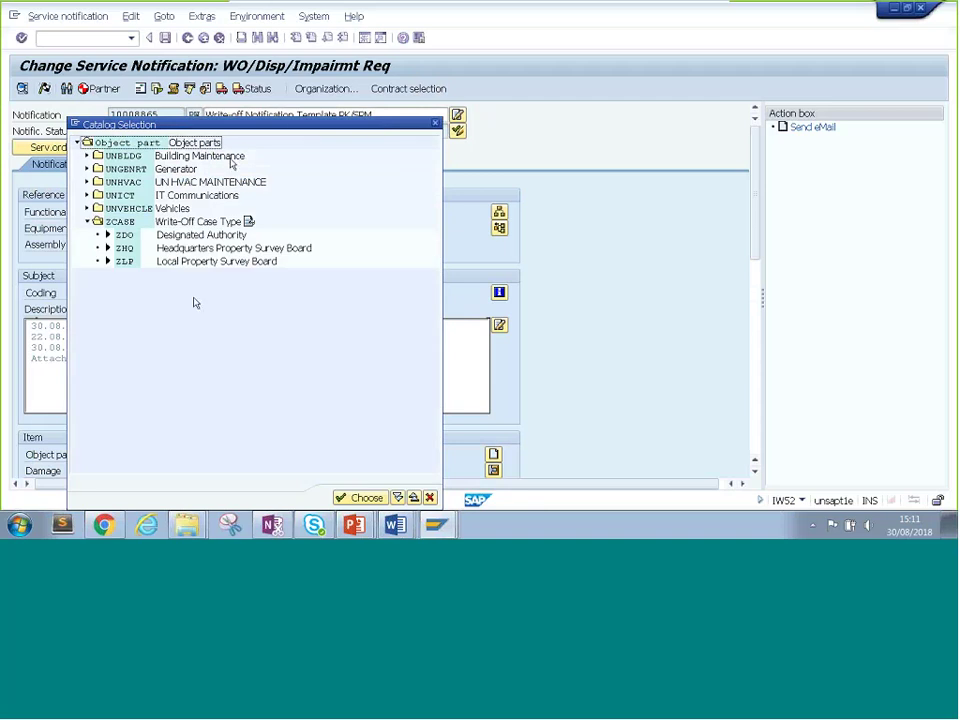
left_click_drag(191, 124, 486, 52)
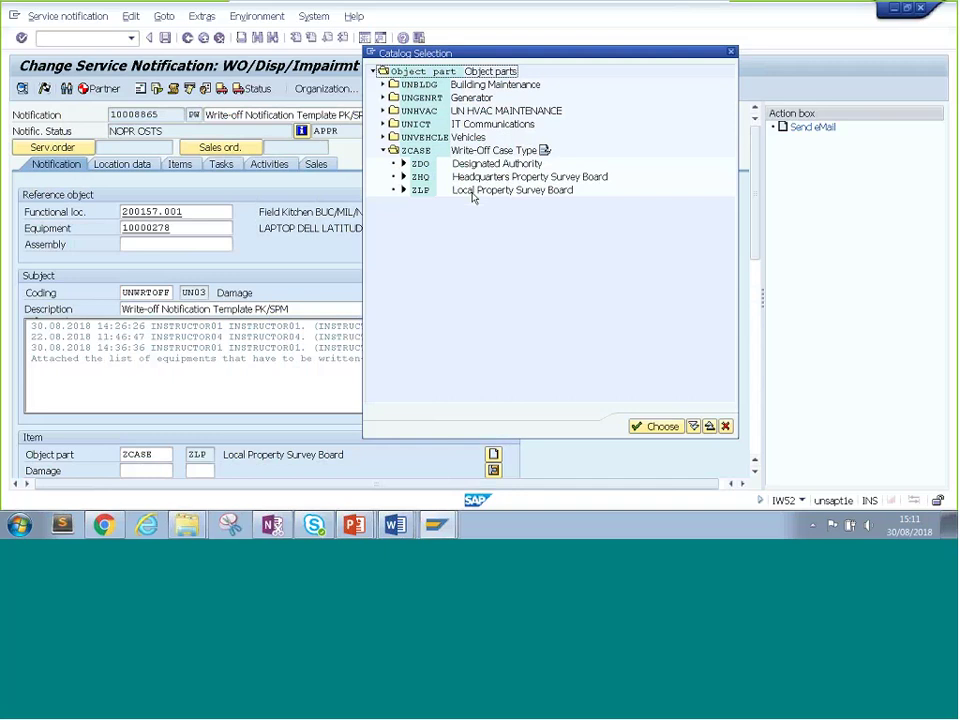
left_click(476, 191)
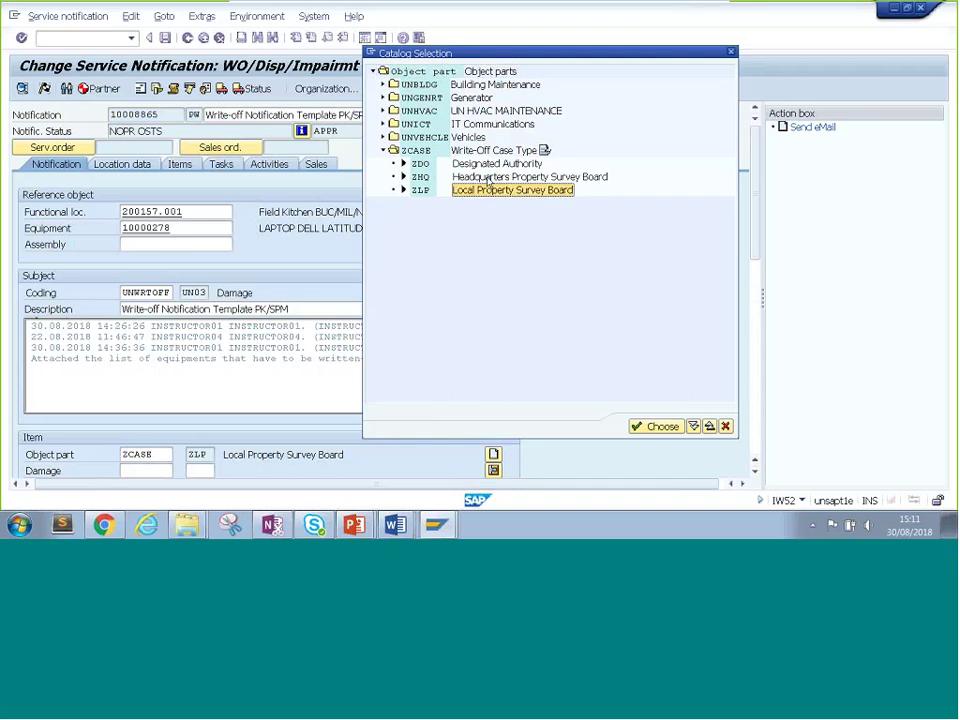
left_click(489, 177)
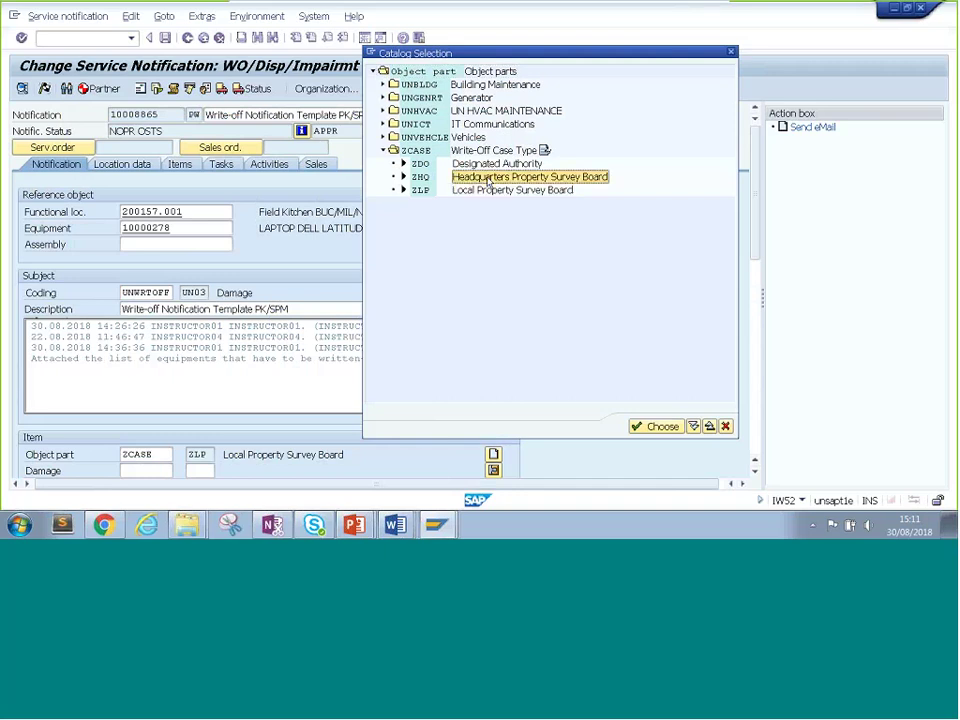
left_click(490, 190)
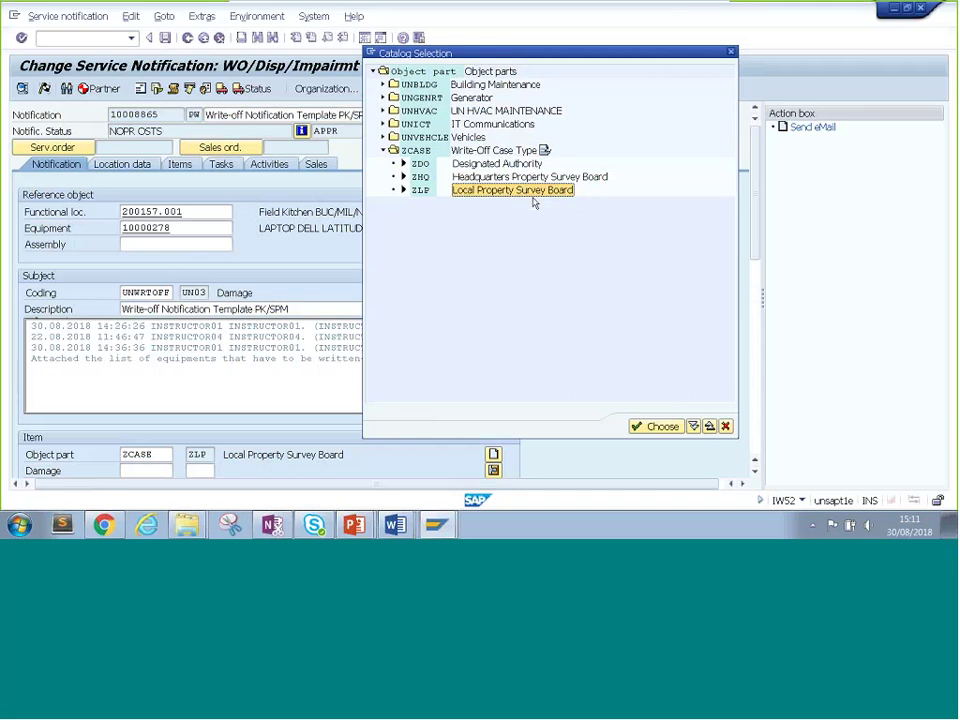
left_click(476, 177)
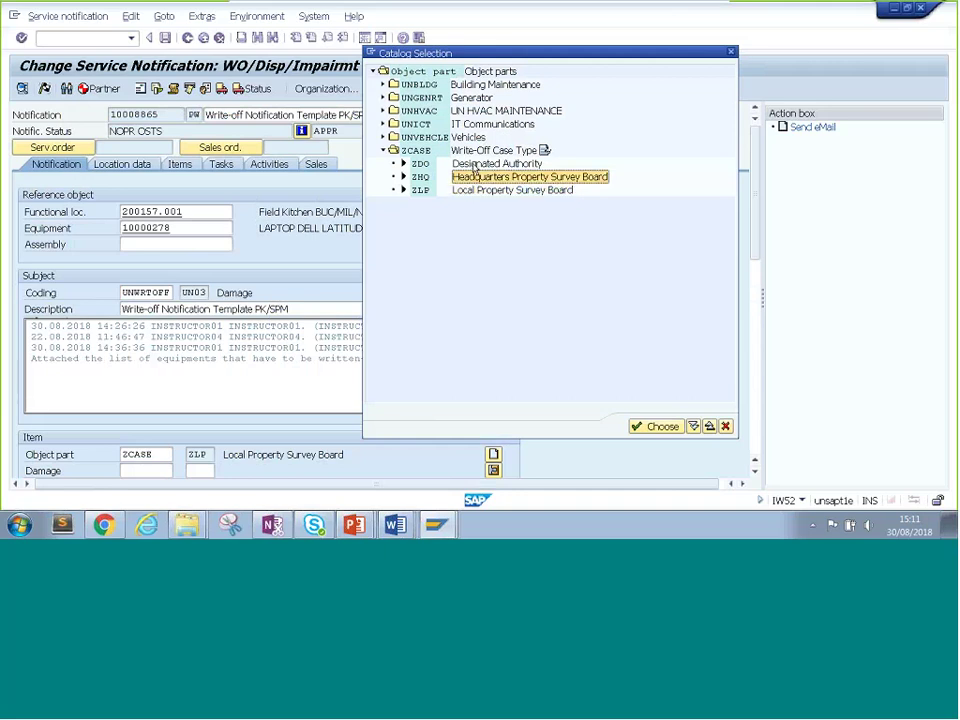
left_click(471, 164)
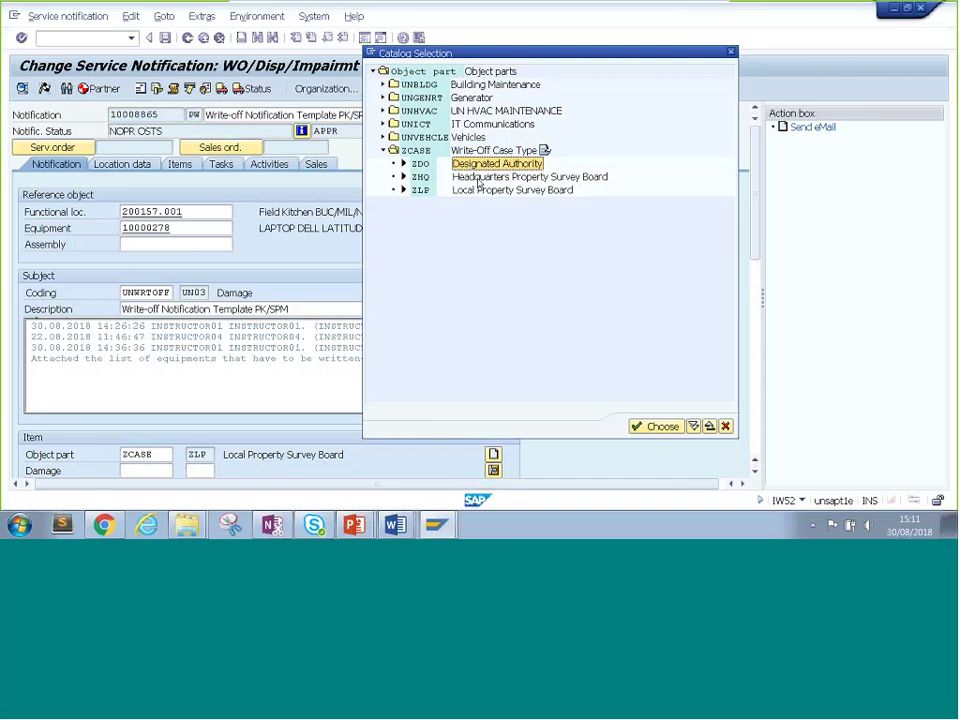
left_click(479, 189)
left_click(479, 177)
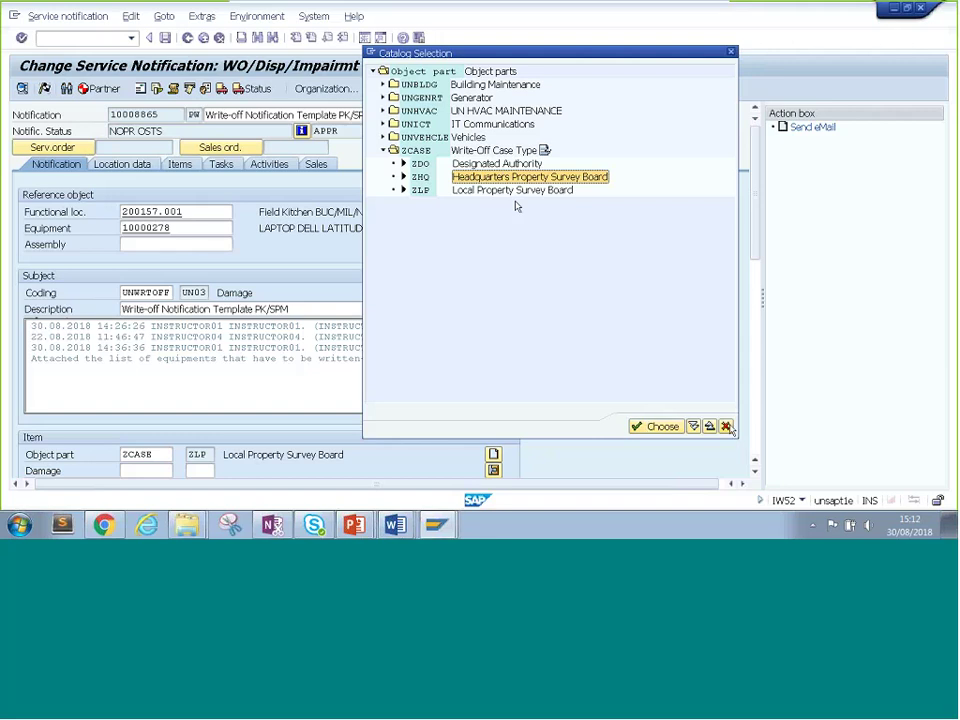
key("Return")
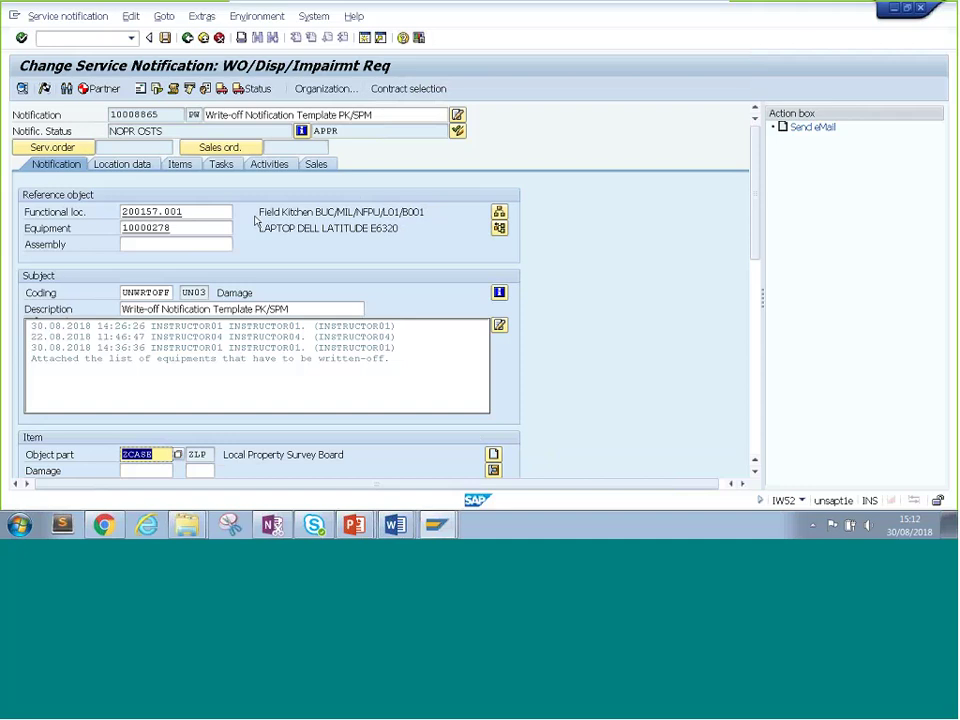
left_click(222, 164)
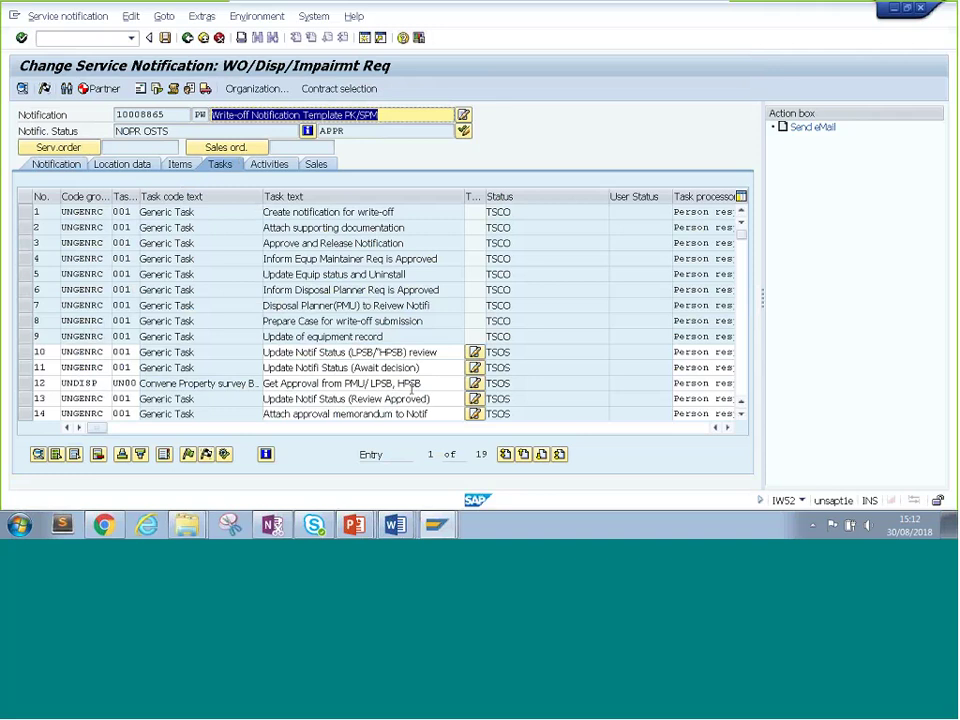
Look over task 10 and the remaining open tasks, and switch to the PowerPoint slide show.
left_click(741, 419)
left_click(741, 419)
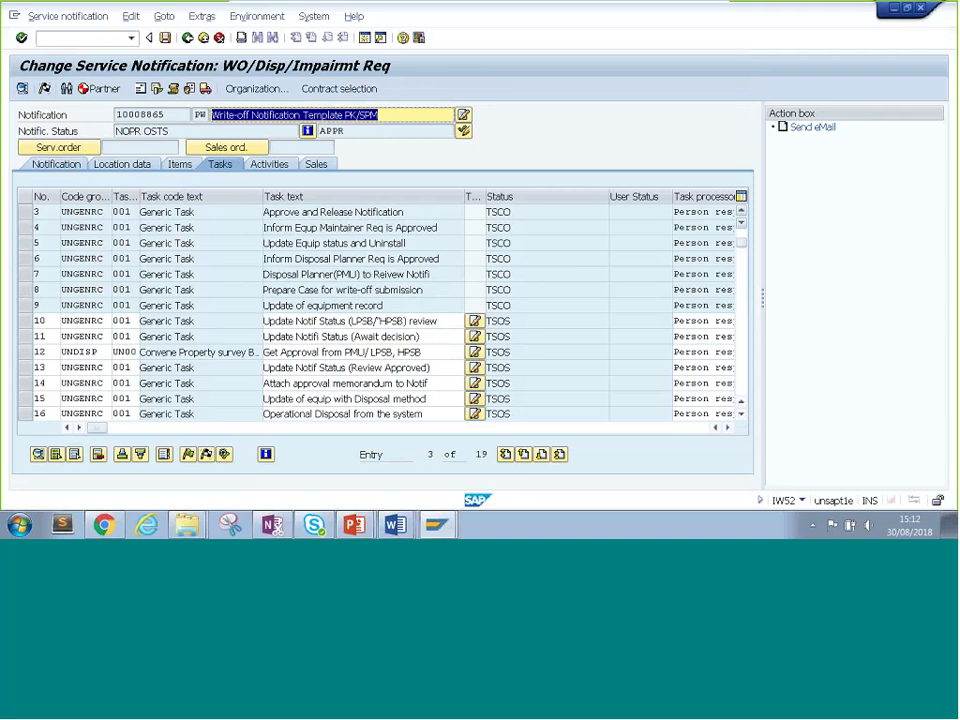
left_click_drag(263, 321, 440, 321)
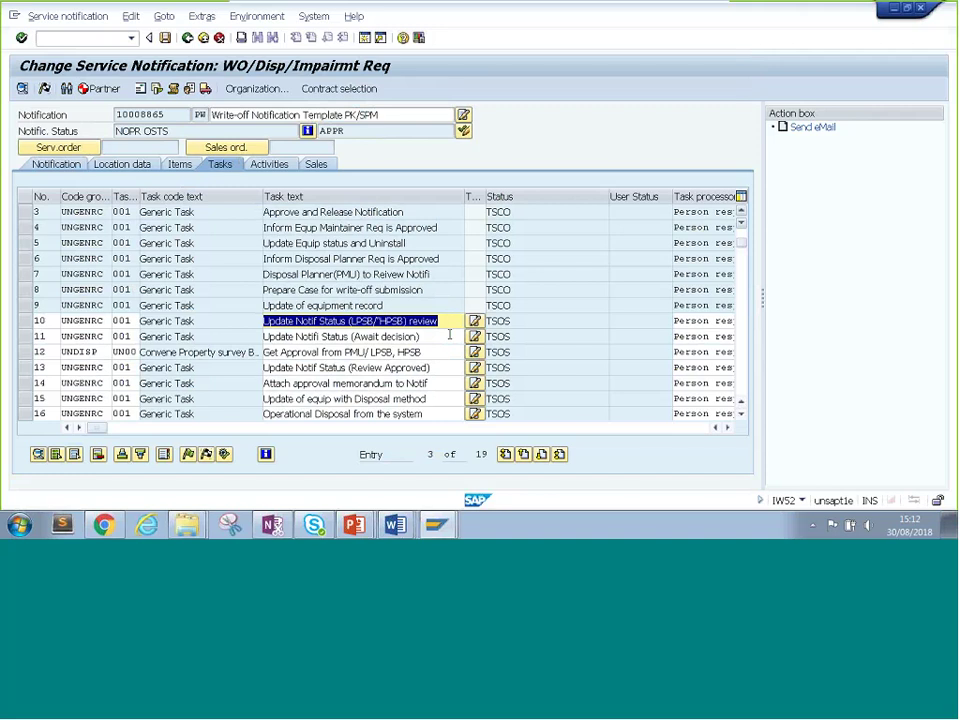
key("alt+Tab")
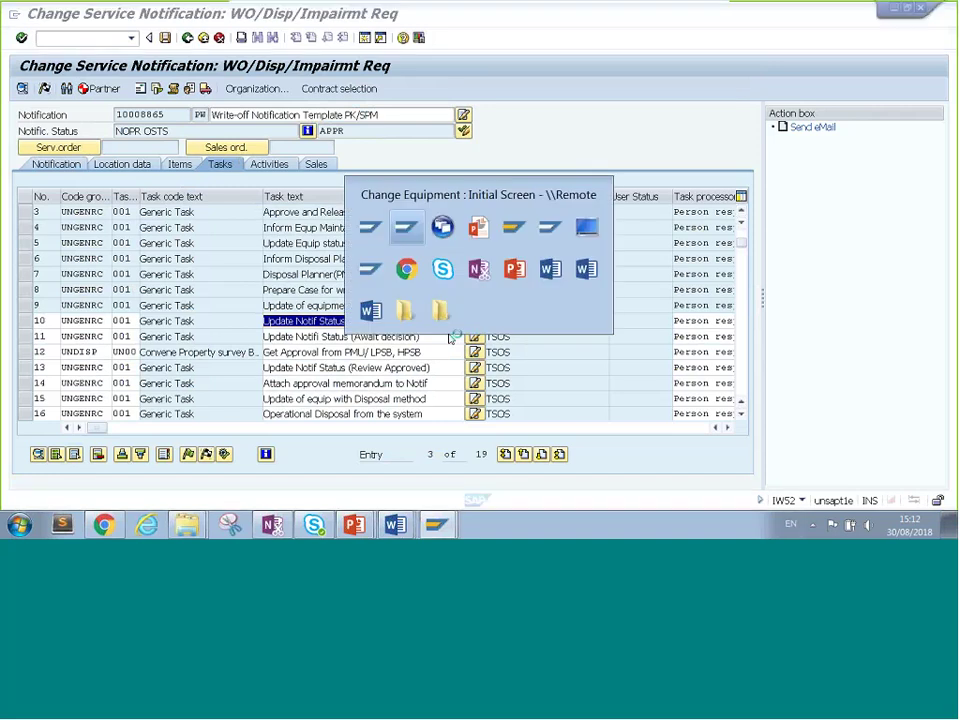
key("alt+Tab")
key("alt+Tab")
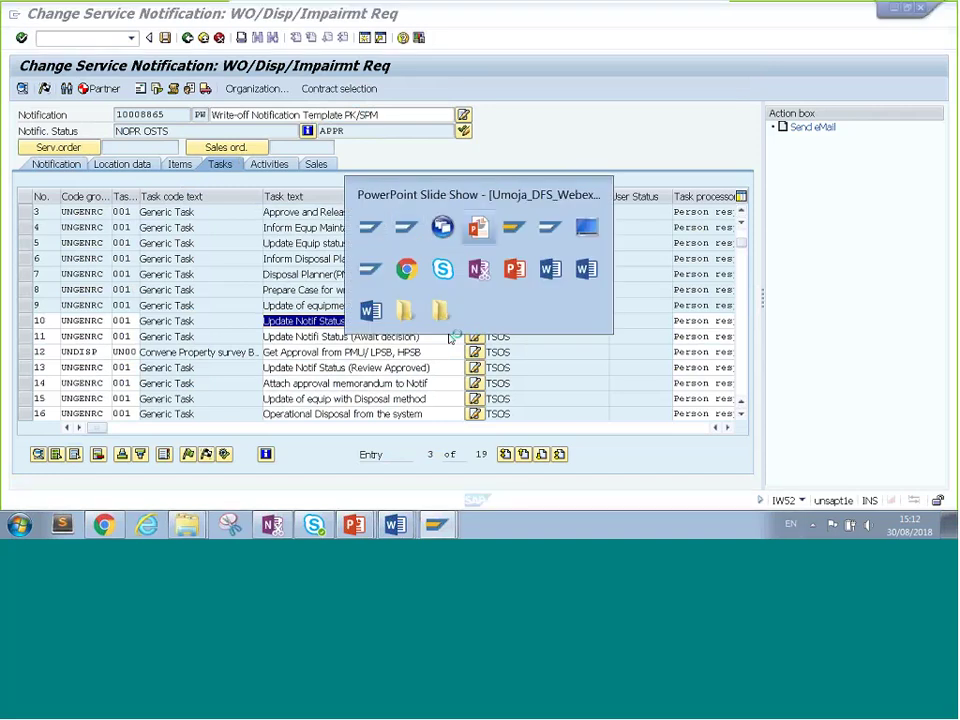
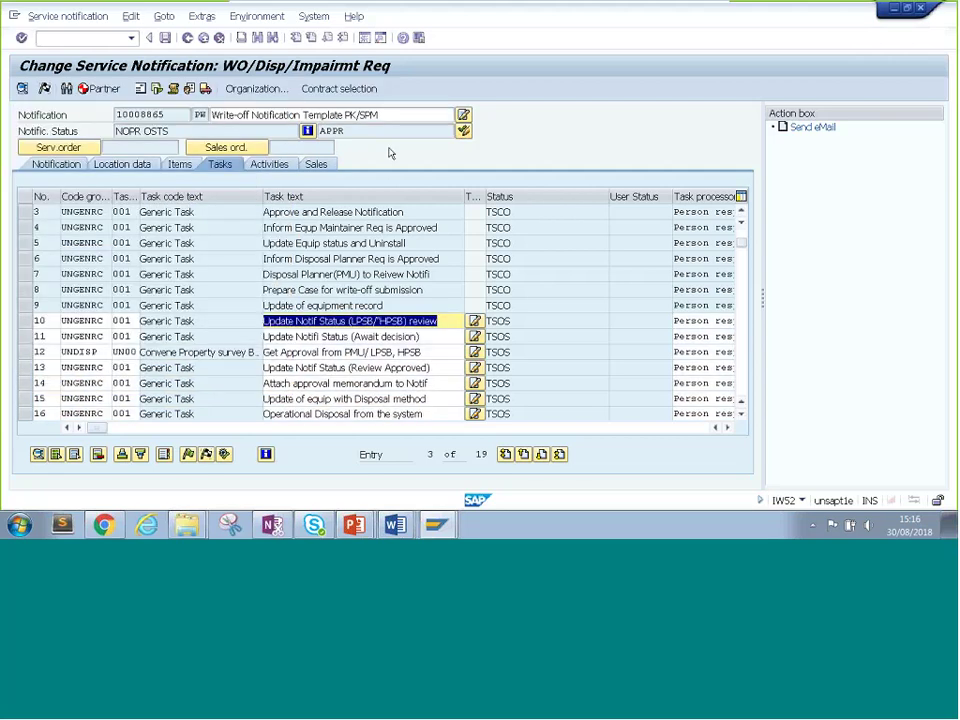
Set the notification's user status to 03 WRRQ, WO/Impairmt Request Prepared, and advance it to 04 LPSB, LPSB Review.
left_click(474, 320)
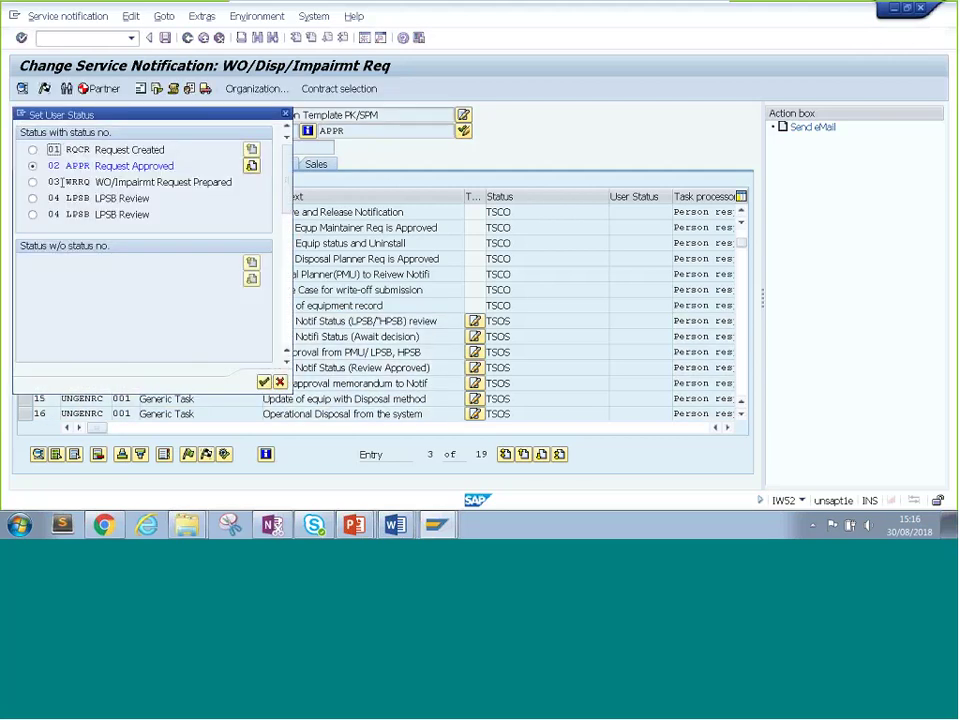
left_click(32, 182)
key("Return")
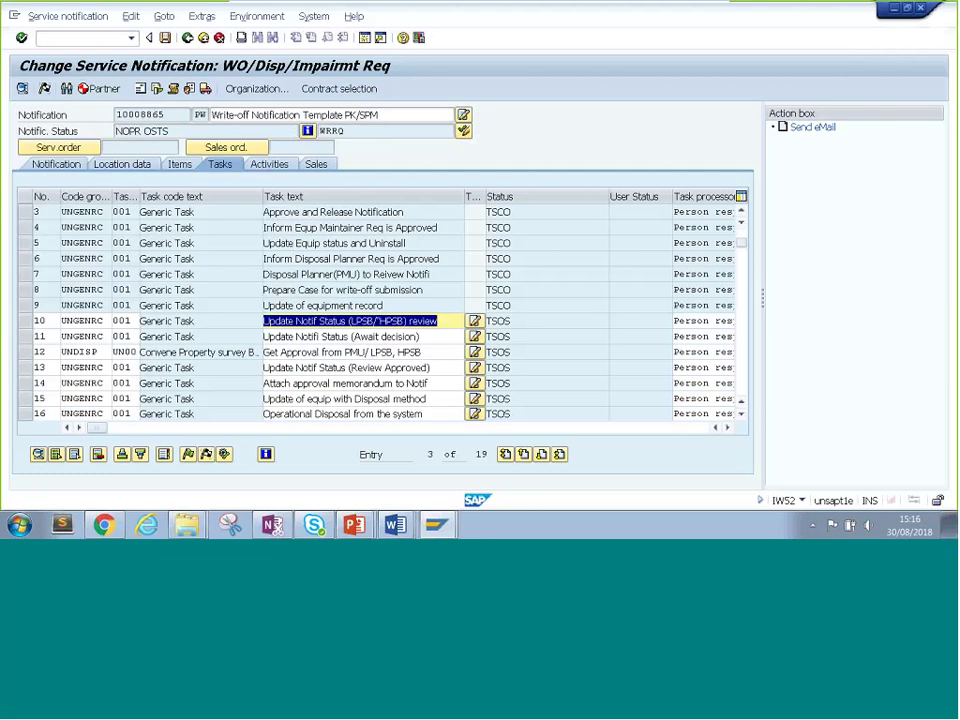
left_click(464, 135)
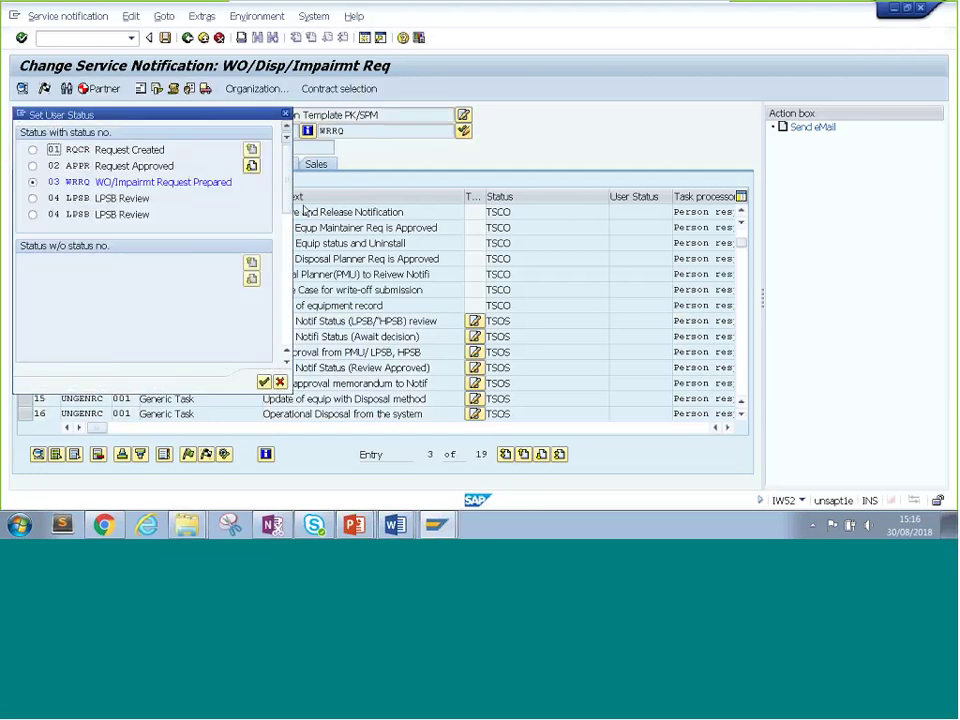
left_click(33, 198)
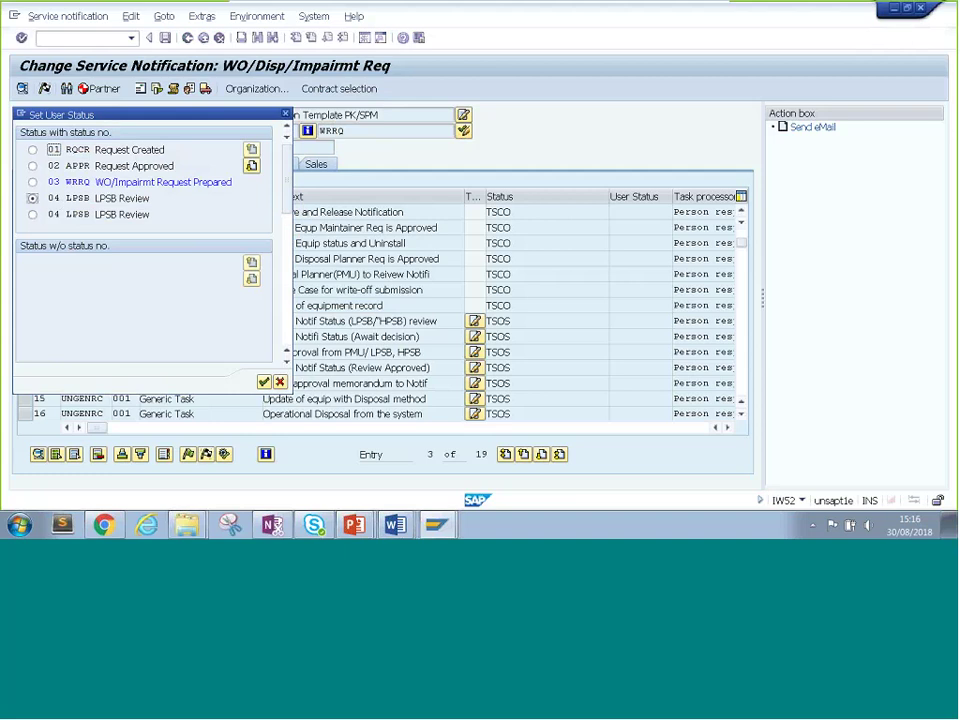
left_click(264, 382)
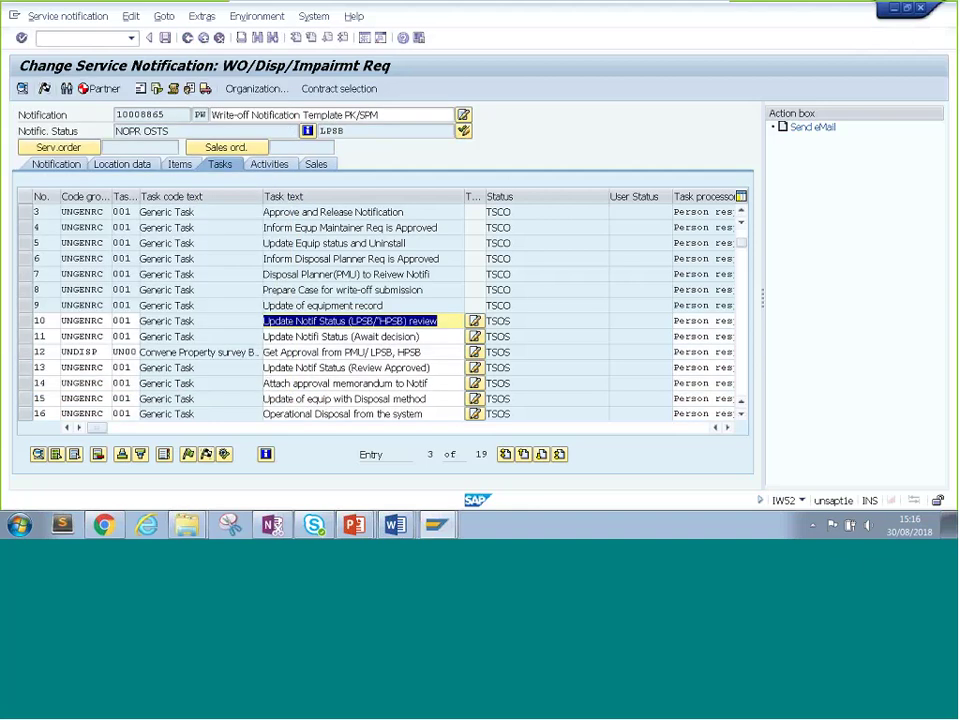
Set the notification's user status to 05 AAPD, Await approval decision.
left_click(463, 131)
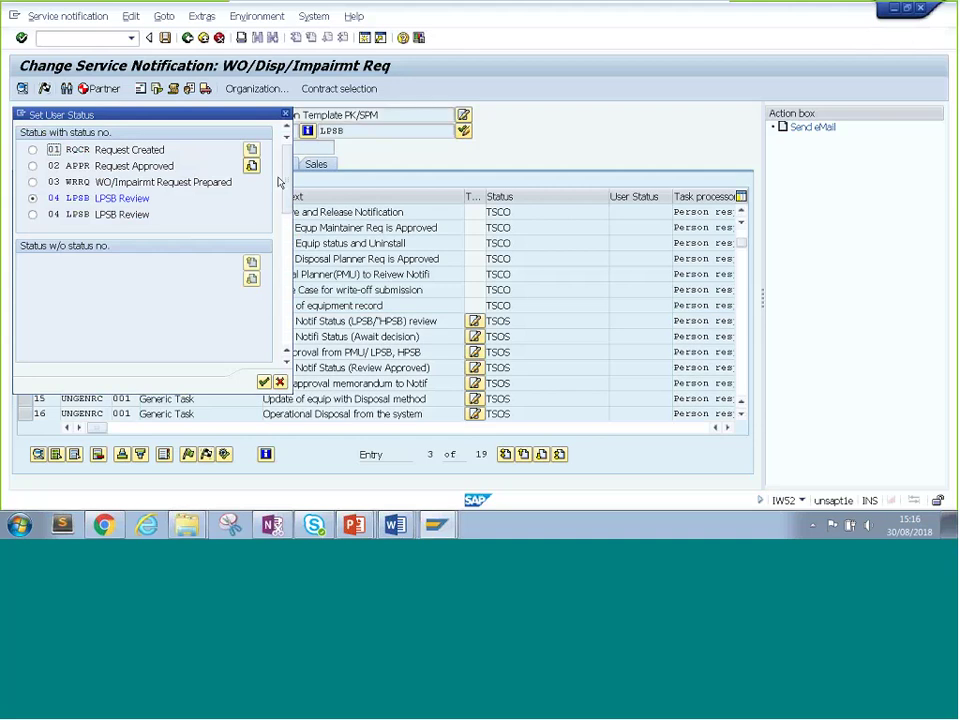
left_click(251, 166)
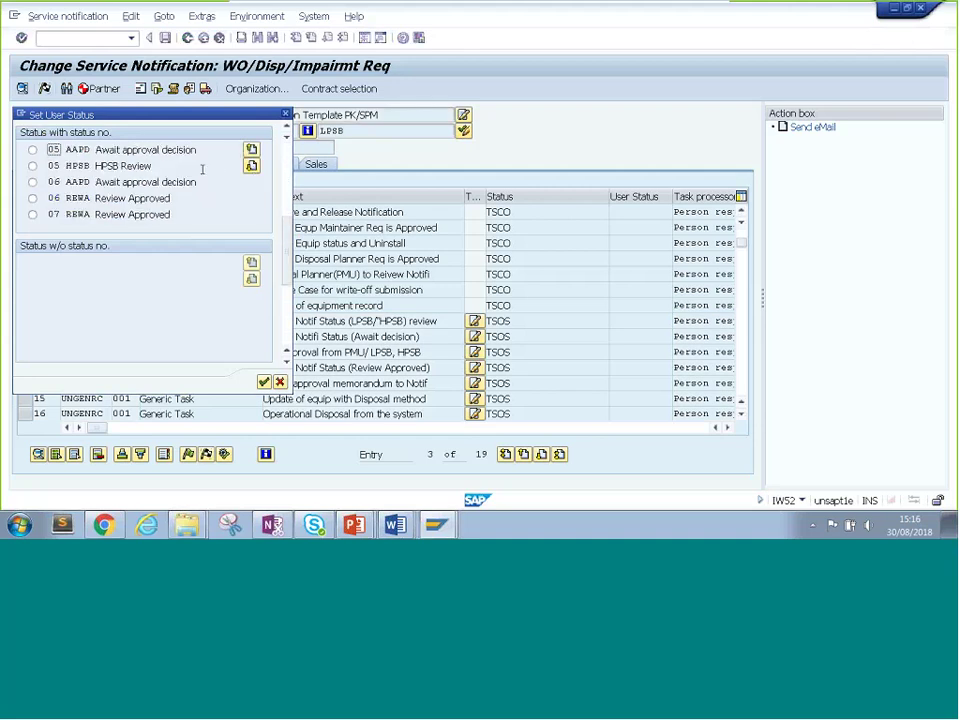
left_click(34, 150)
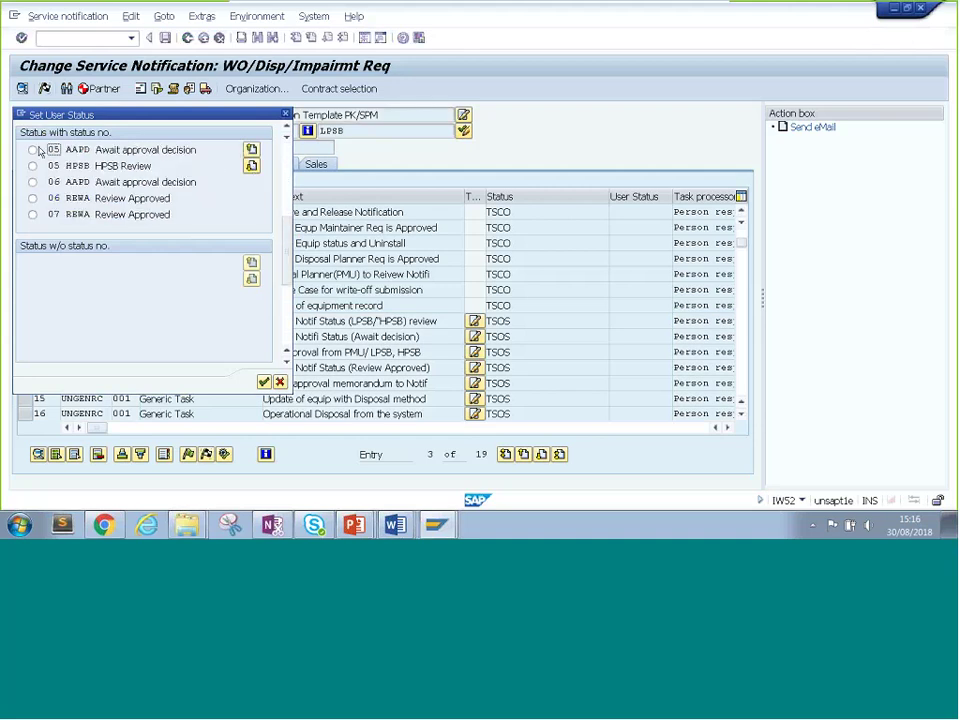
left_click(264, 382)
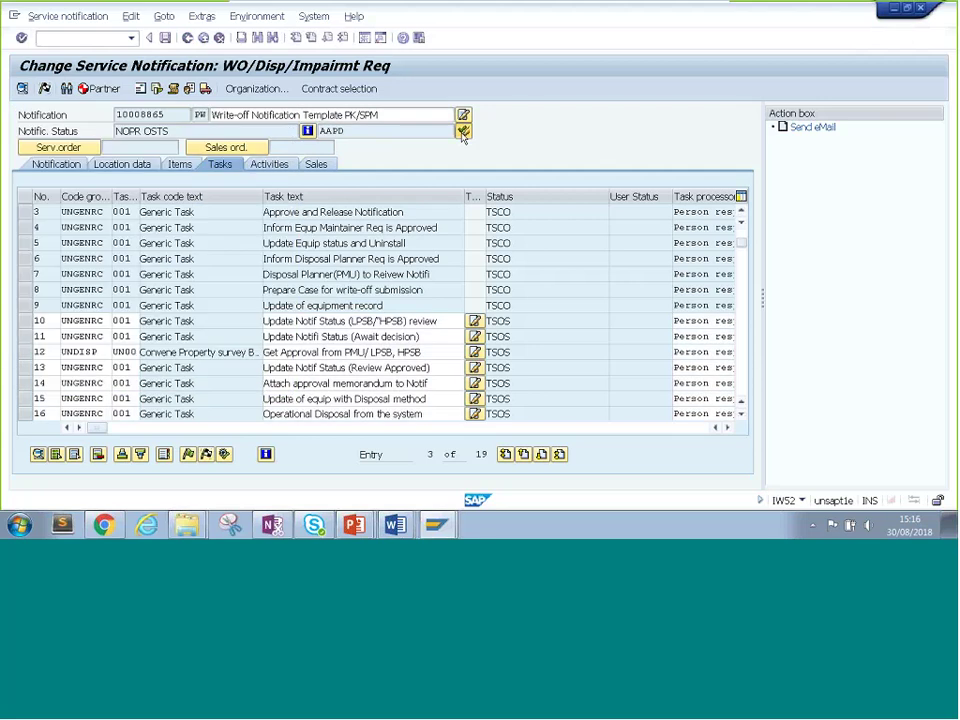
Set the notification's user status to 07 REWA, Review Approved.
left_click(463, 134)
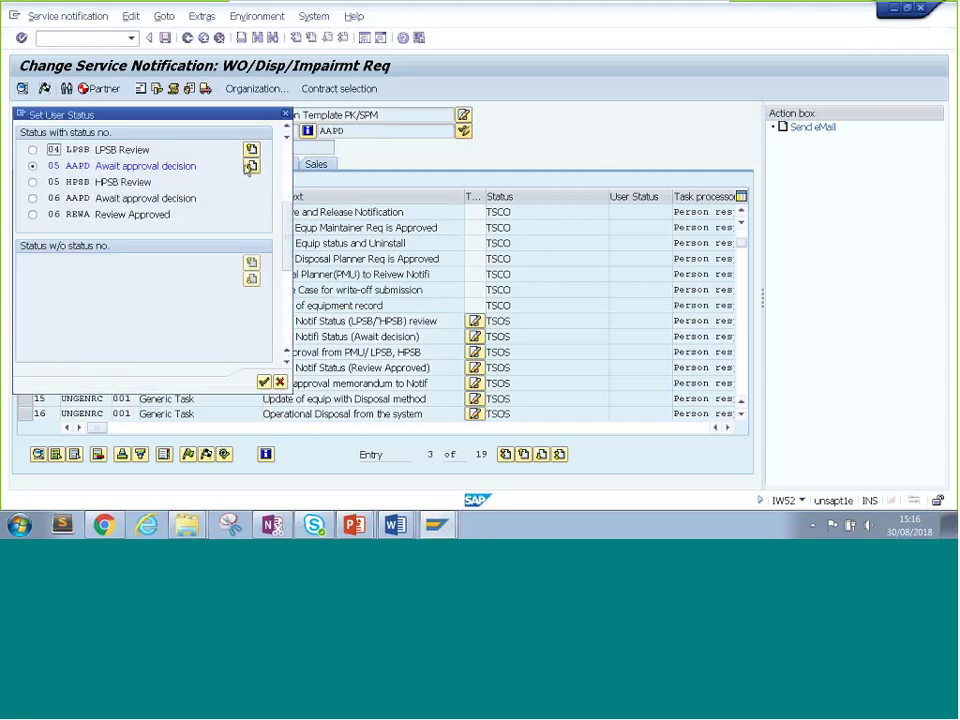
left_click(130, 214)
key("Page_Down")
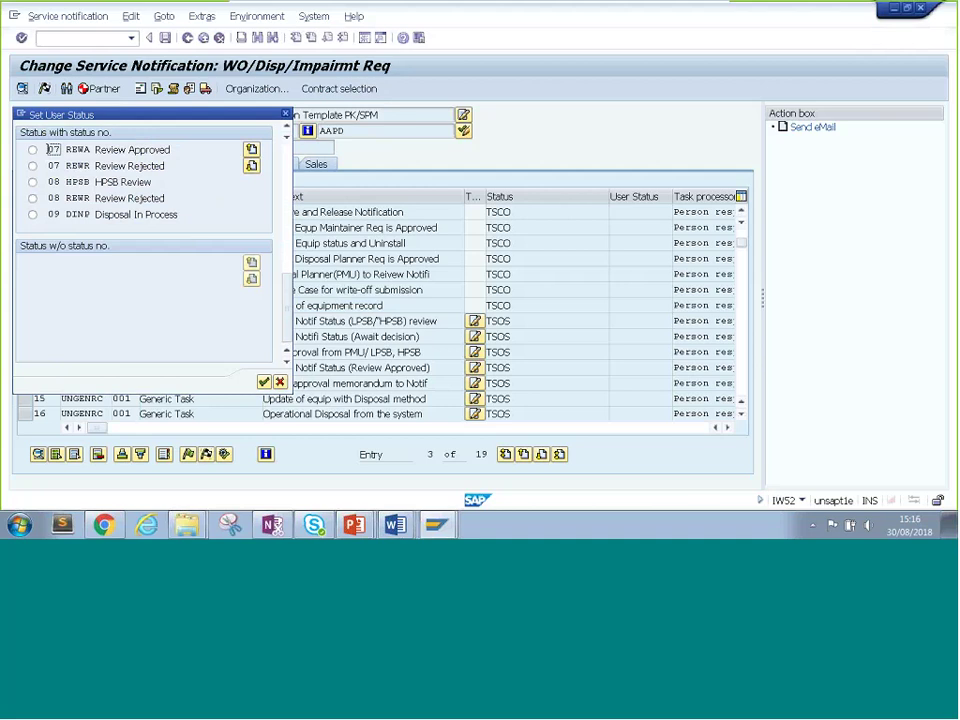
key("space")
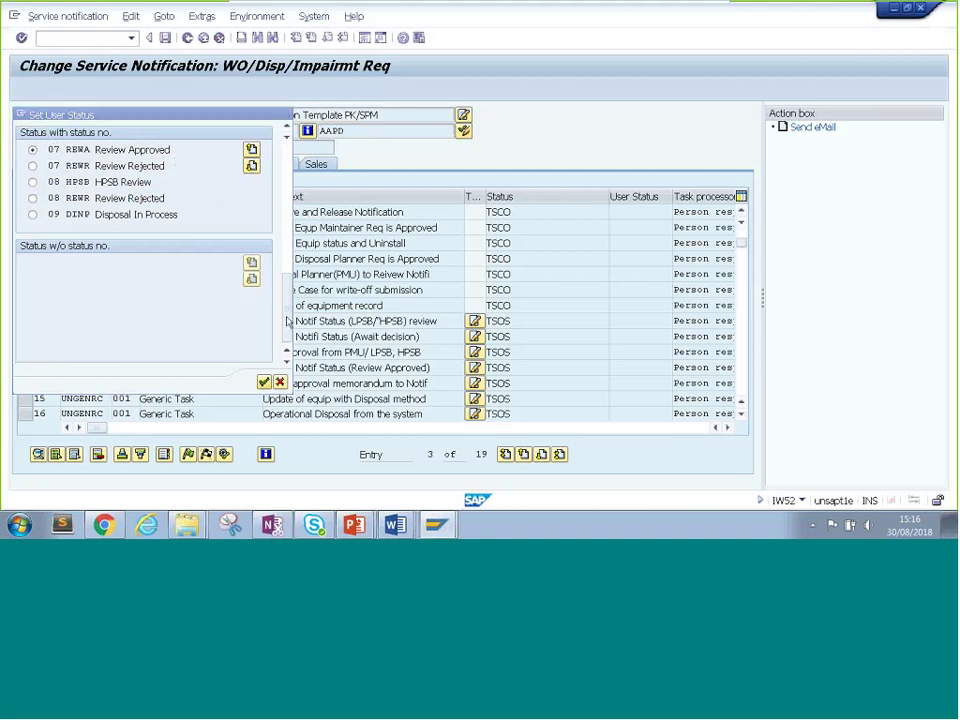
key("Return")
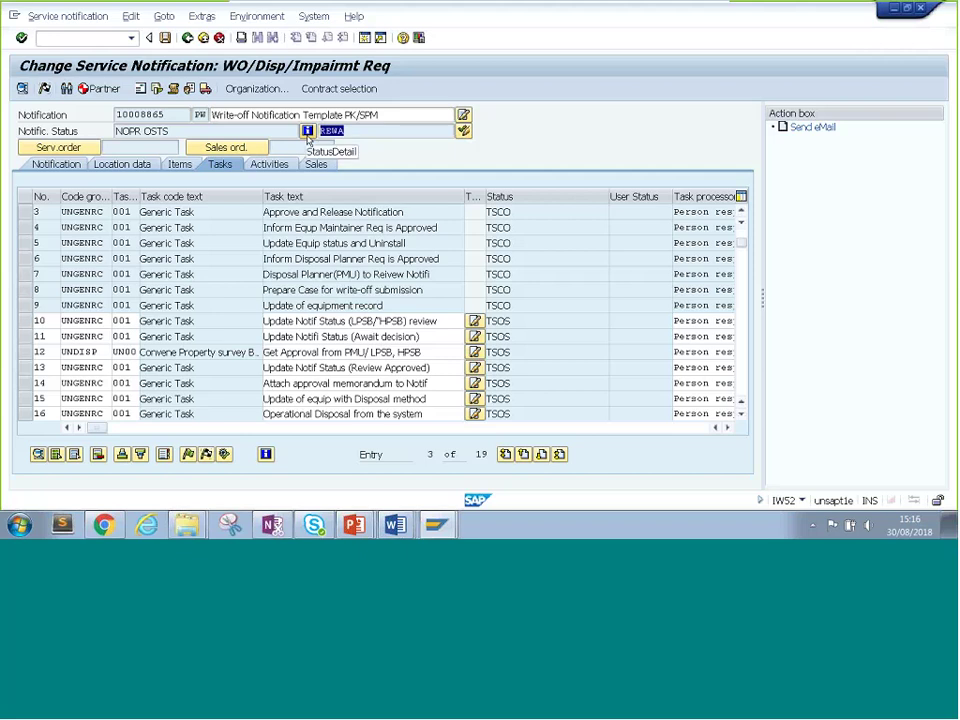
left_click(373, 131)
Complete tasks 10 to 14 of the notification together, from the LPSB/HPSB review status update through attaching the approval memorandum.
left_click(27, 321)
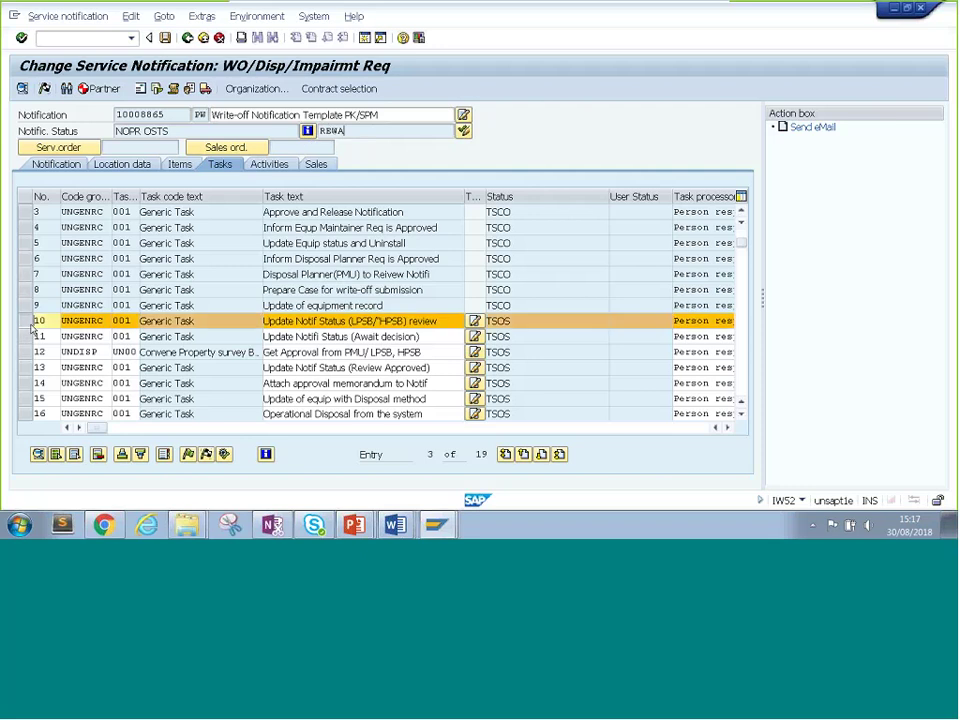
left_click(28, 337)
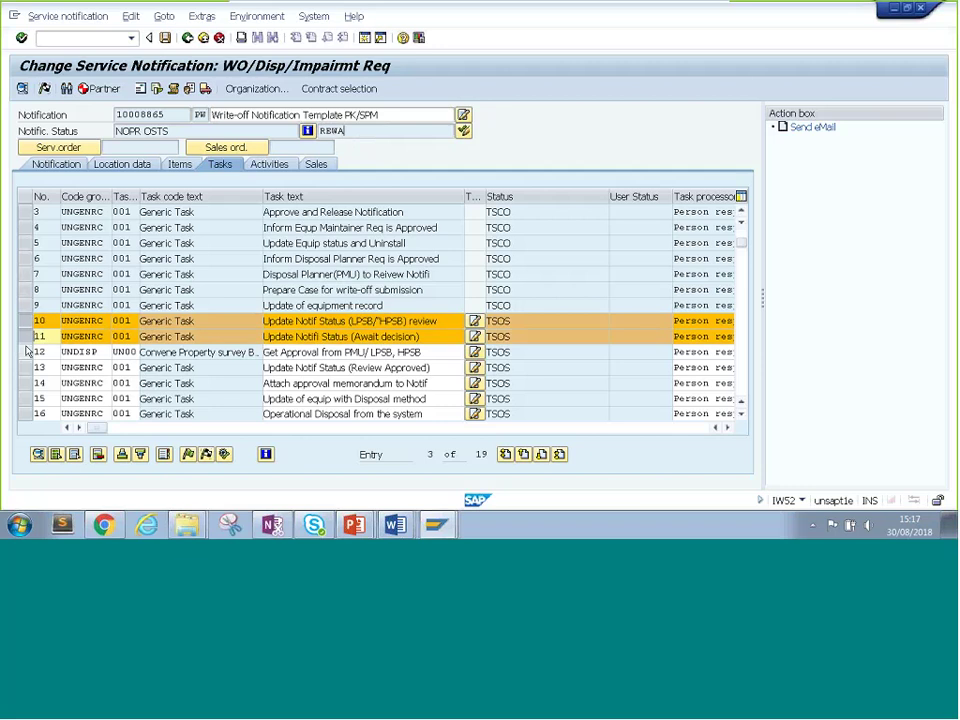
left_click_drag(27, 353, 27, 369)
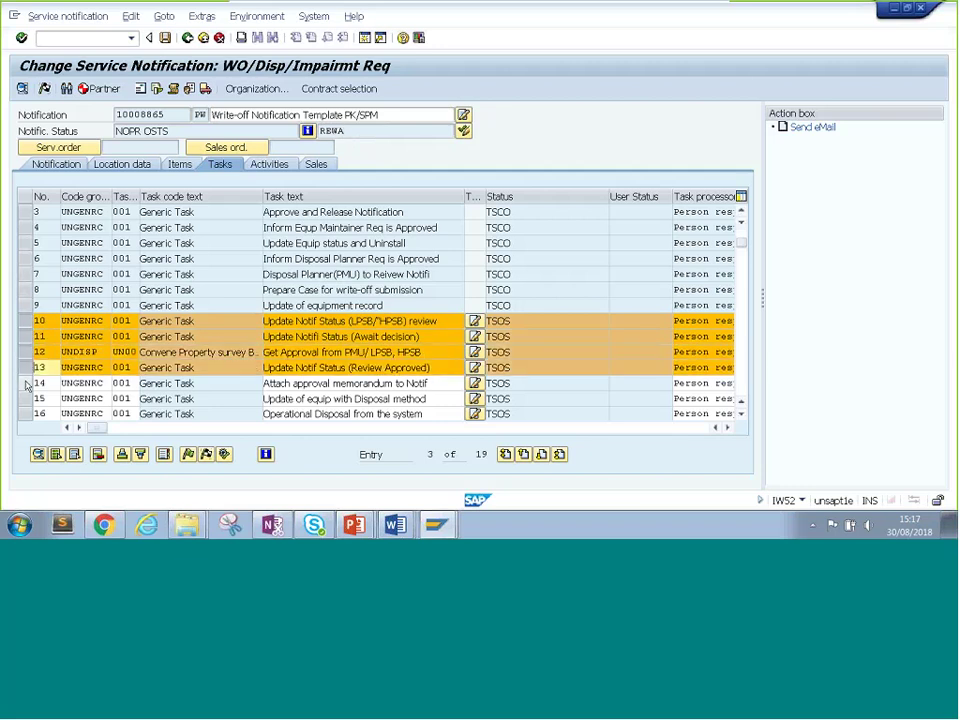
left_click(430, 383)
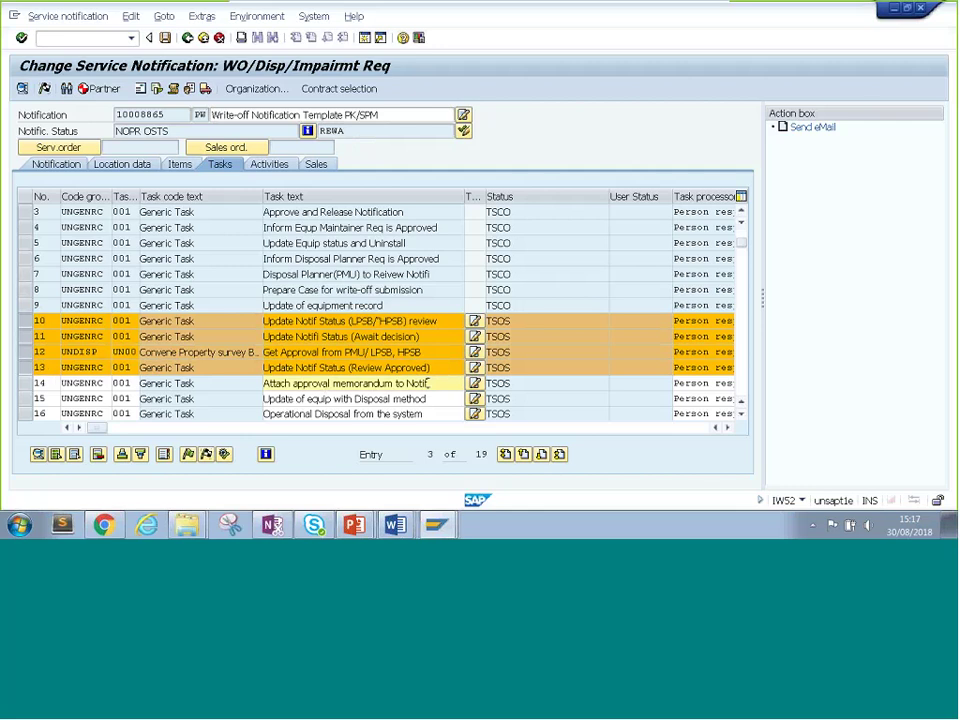
left_click_drag(430, 383, 70, 394)
left_click(26, 384)
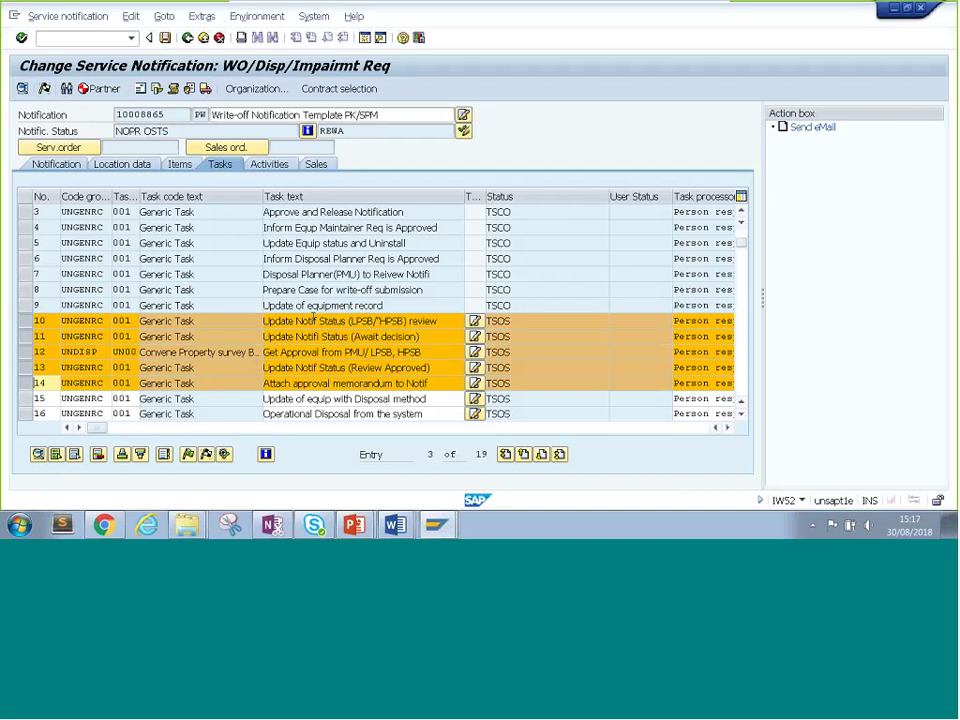
left_click(206, 455)
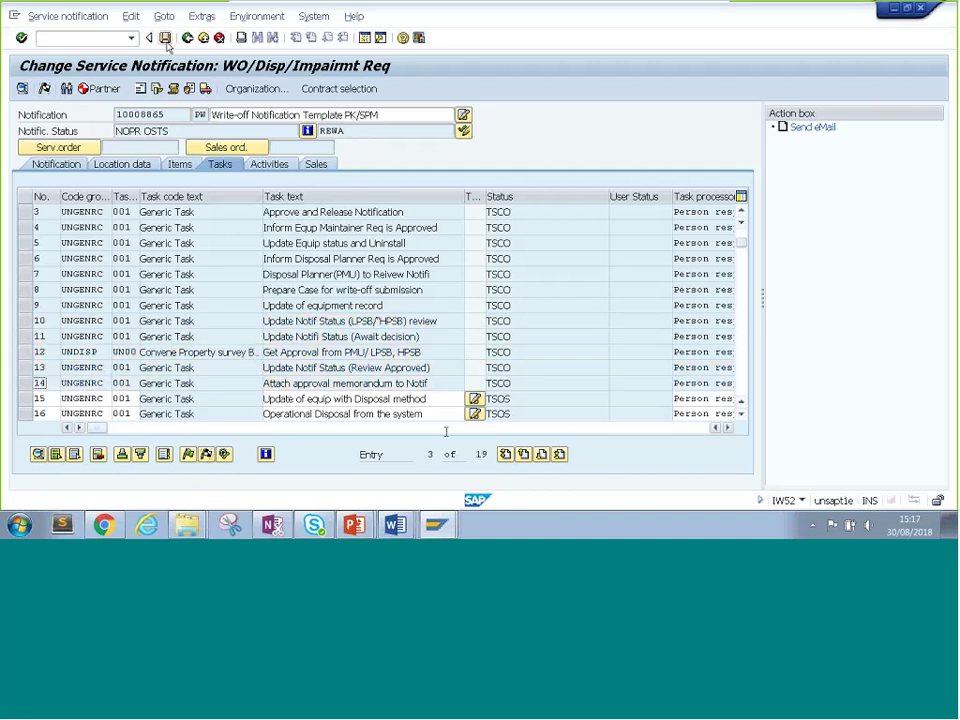
Review the texts of task 14 on the approval memorandum and task 15 on updating the equipment with its disposal method.
left_click_drag(276, 384, 429, 384)
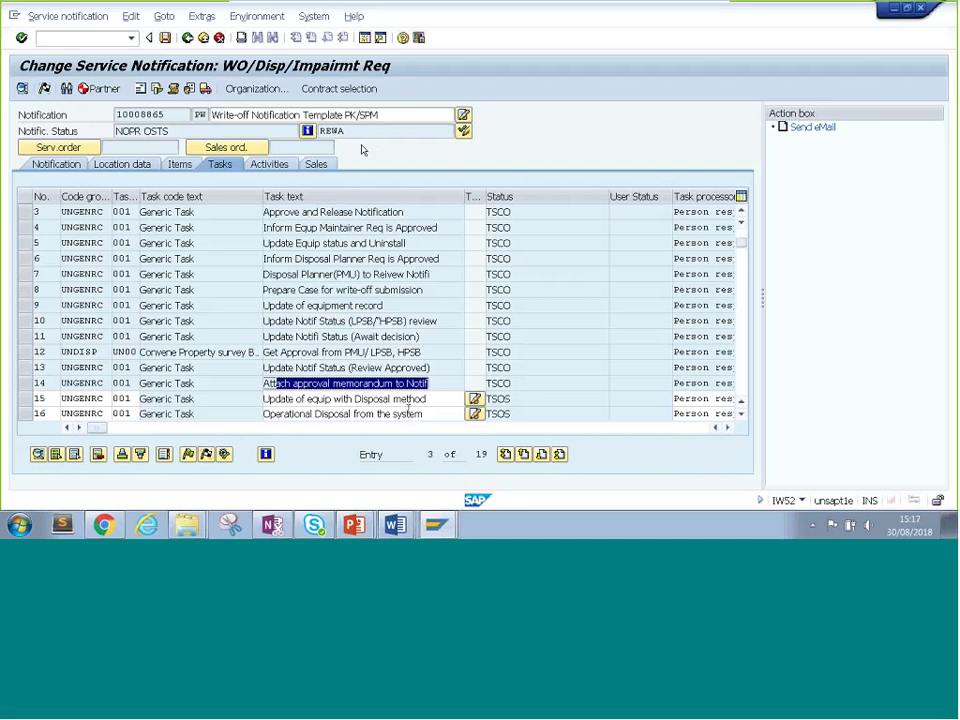
left_click_drag(433, 401, 258, 401)
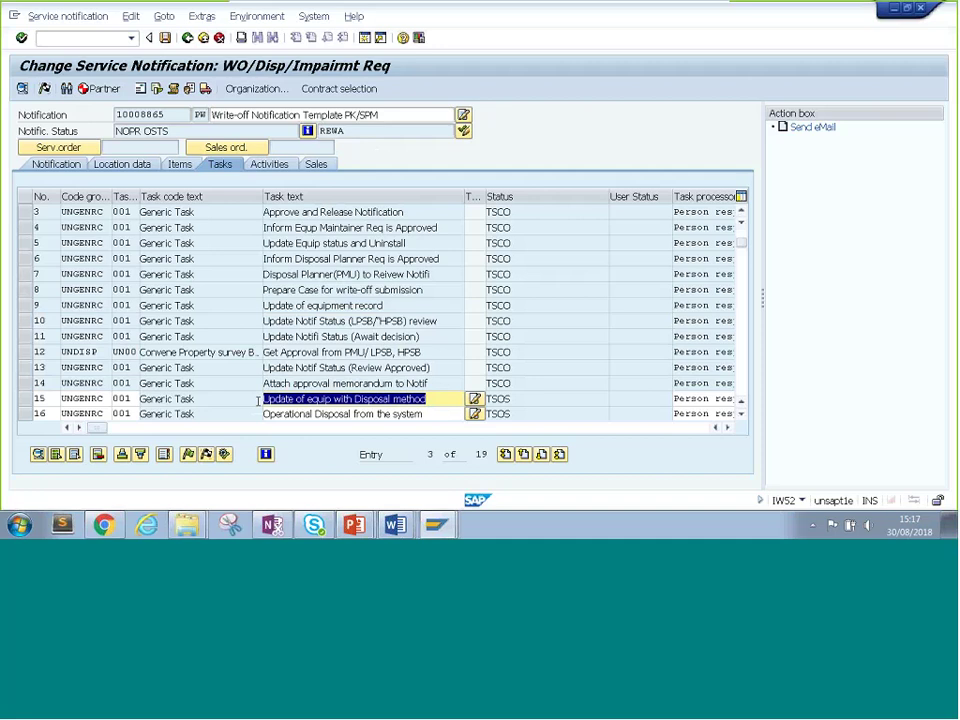
left_click(431, 399)
left_click_drag(432, 399, 260, 400)
left_click_drag(353, 398, 411, 398)
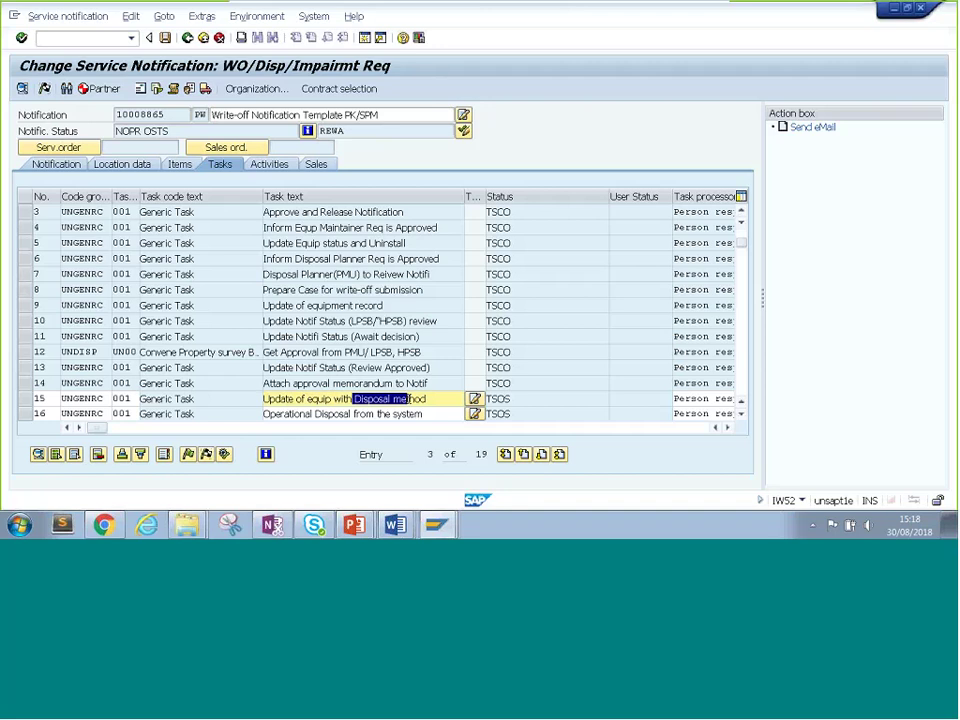
left_click_drag(409, 398, 426, 398)
Switch to the Change Equipment session, open equipment 10000276 and bring up its status settings.
mouse_move(436, 524)
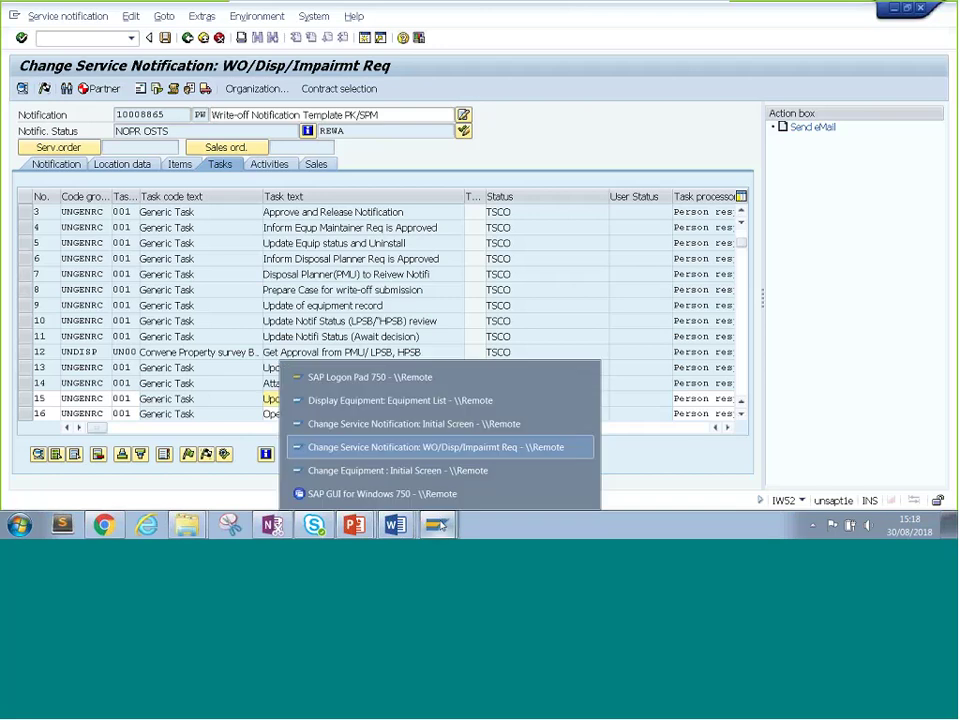
left_click(433, 471)
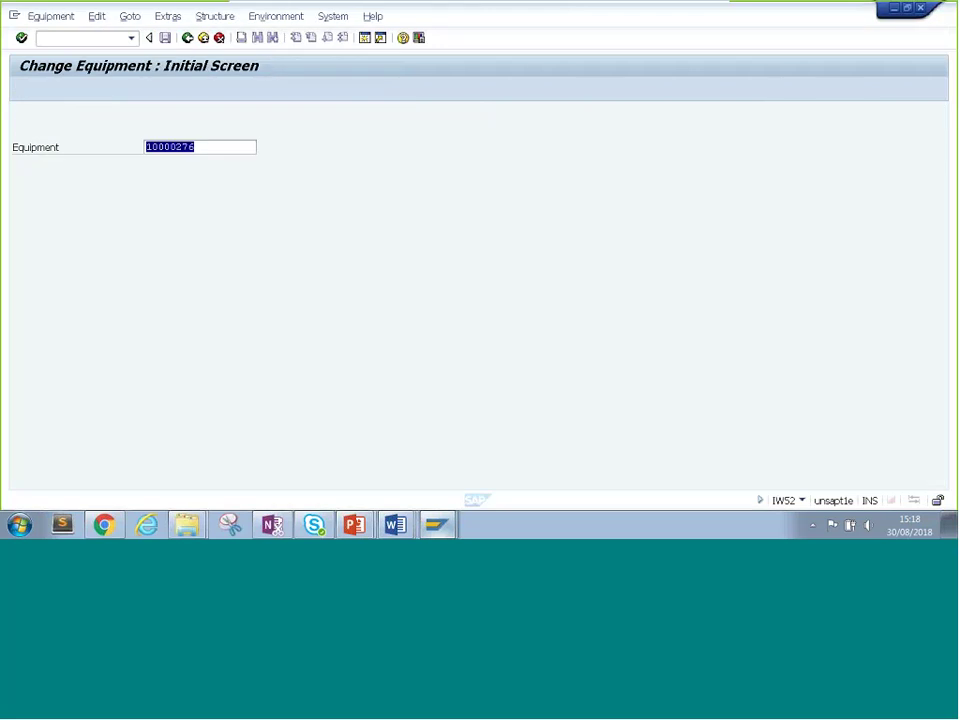
left_click(216, 148)
key("Return")
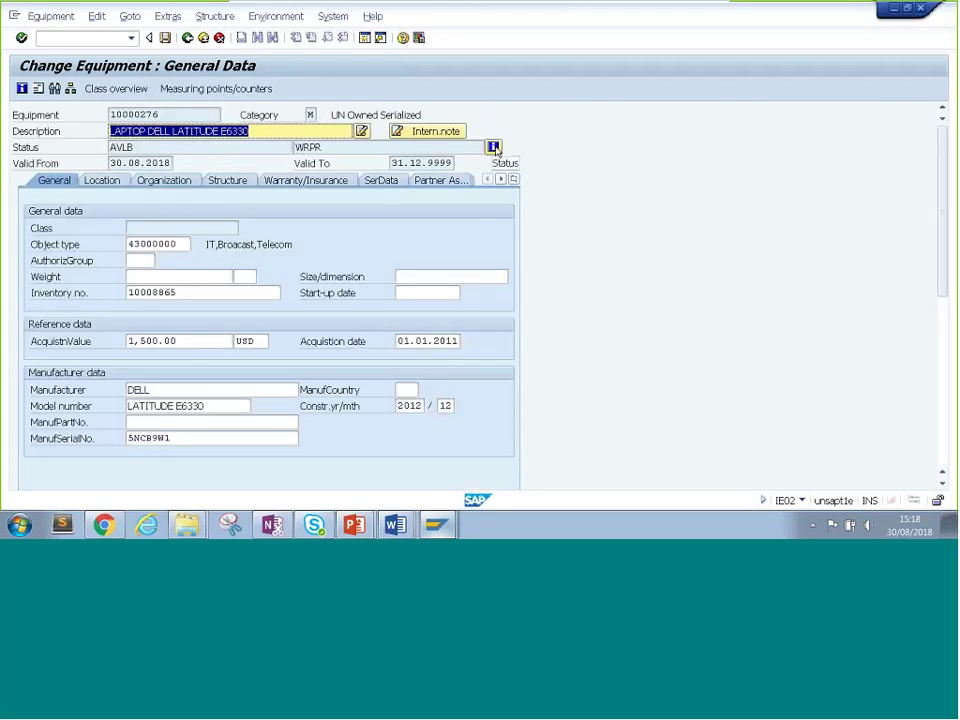
left_click(493, 147)
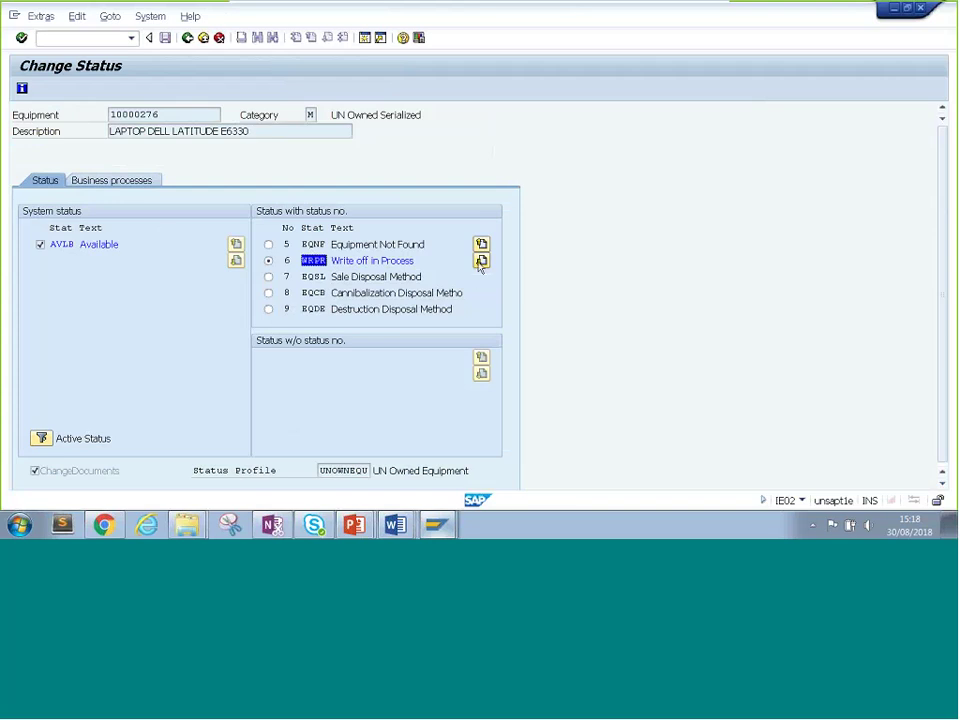
Look through the disposal method statuses available for the equipment, including Cannibalization, Destruction and Disposal Not Required, without changing the selection.
left_click(332, 292)
double_click(340, 292)
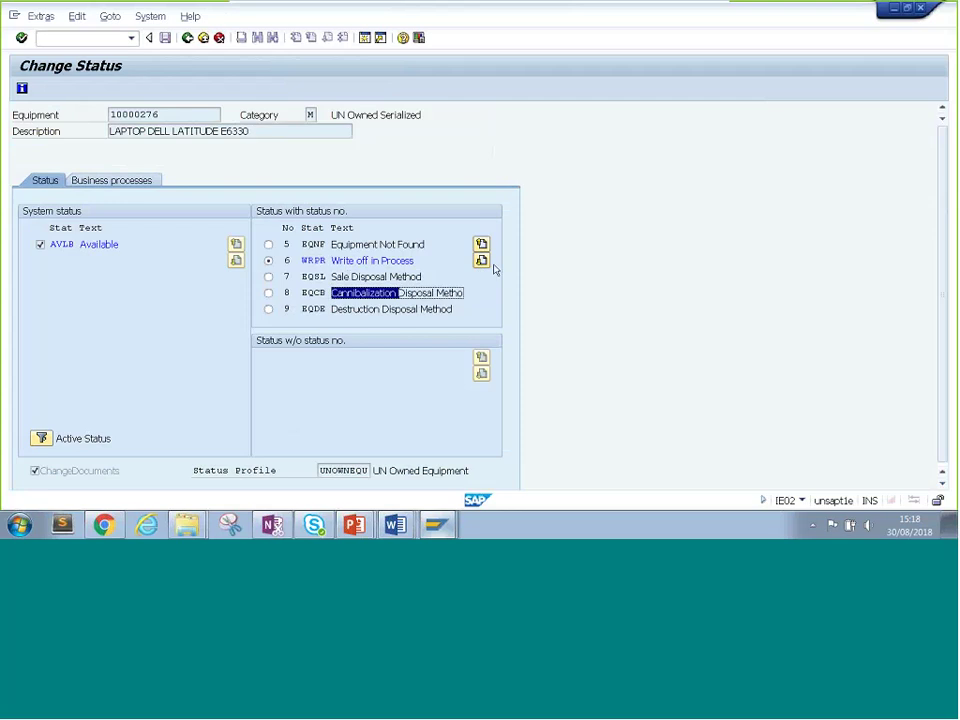
left_click(357, 309)
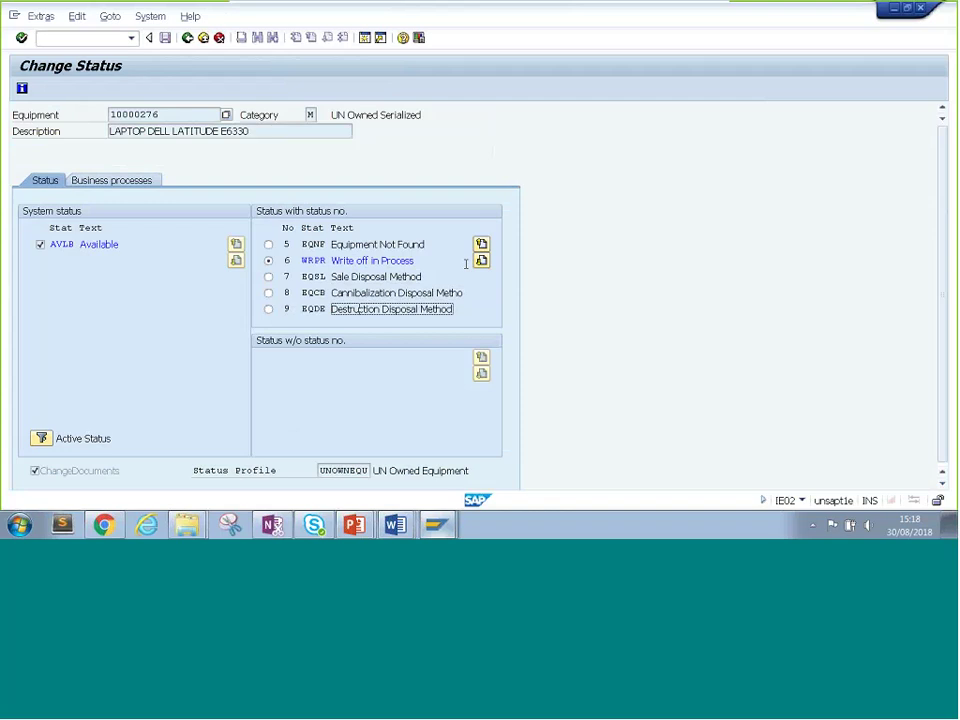
left_click(481, 260)
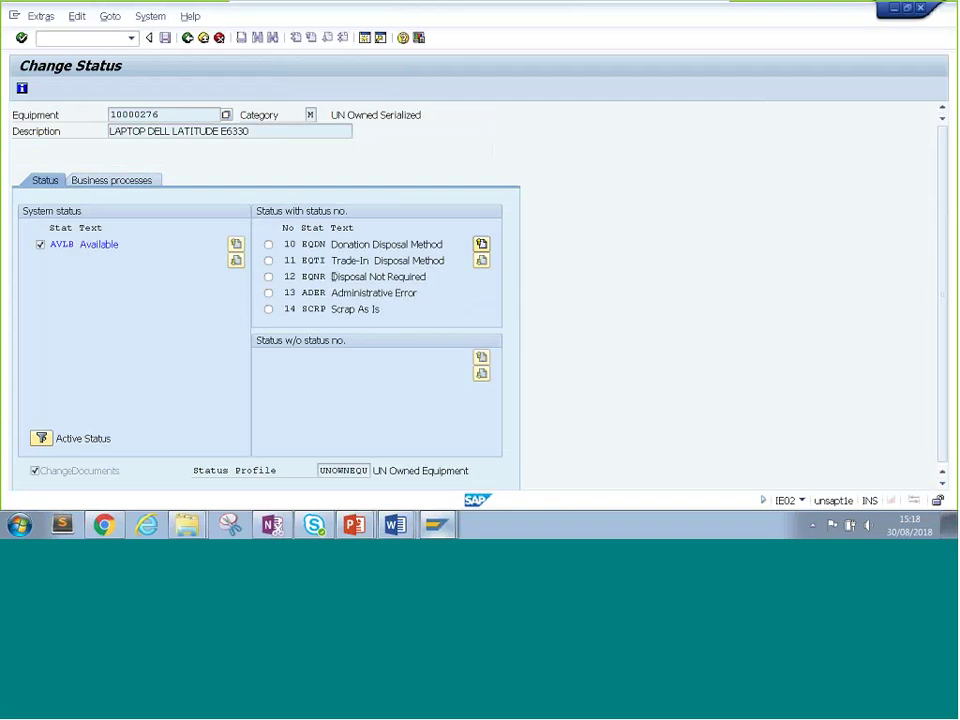
left_click_drag(332, 276, 438, 294)
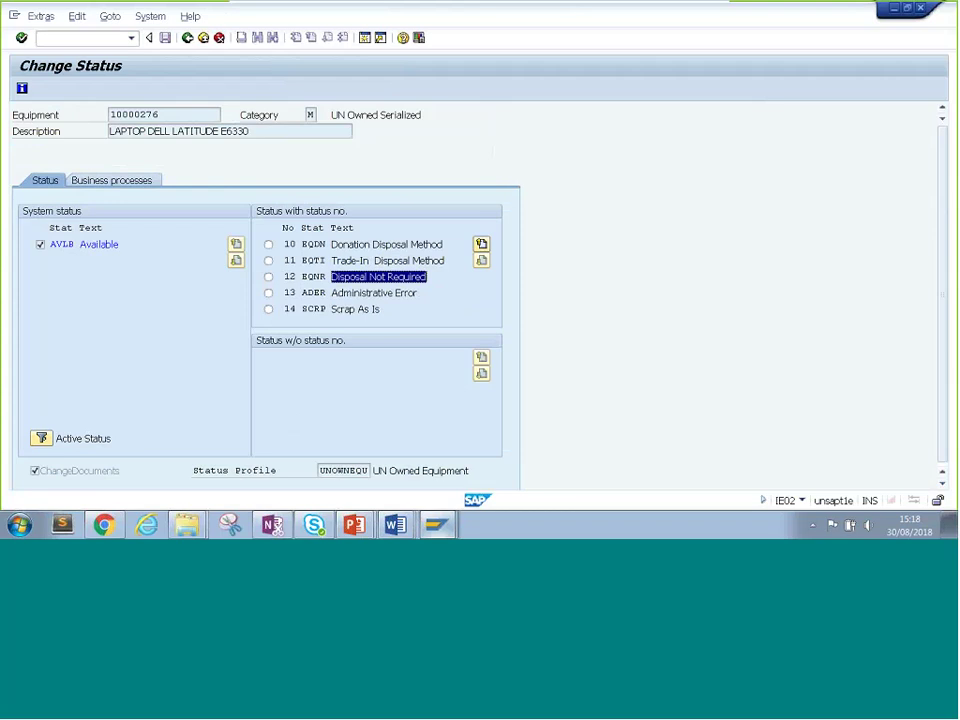
left_click(481, 245)
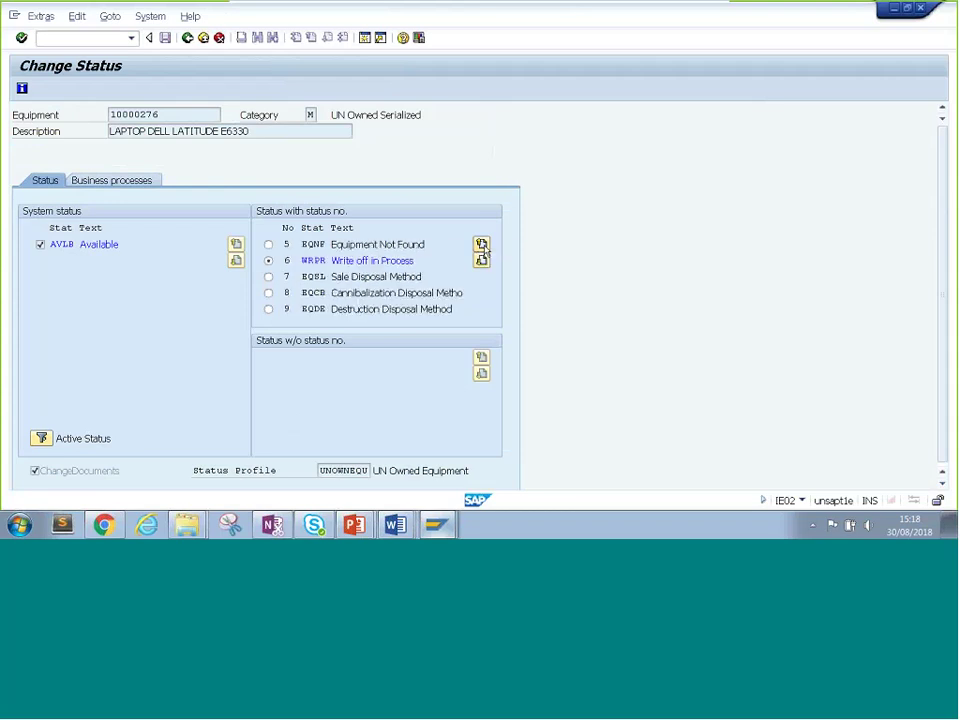
Set the equipment's user status to 9 EQDE, Destruction Disposal Method, and save the equipment record.
left_click(340, 310)
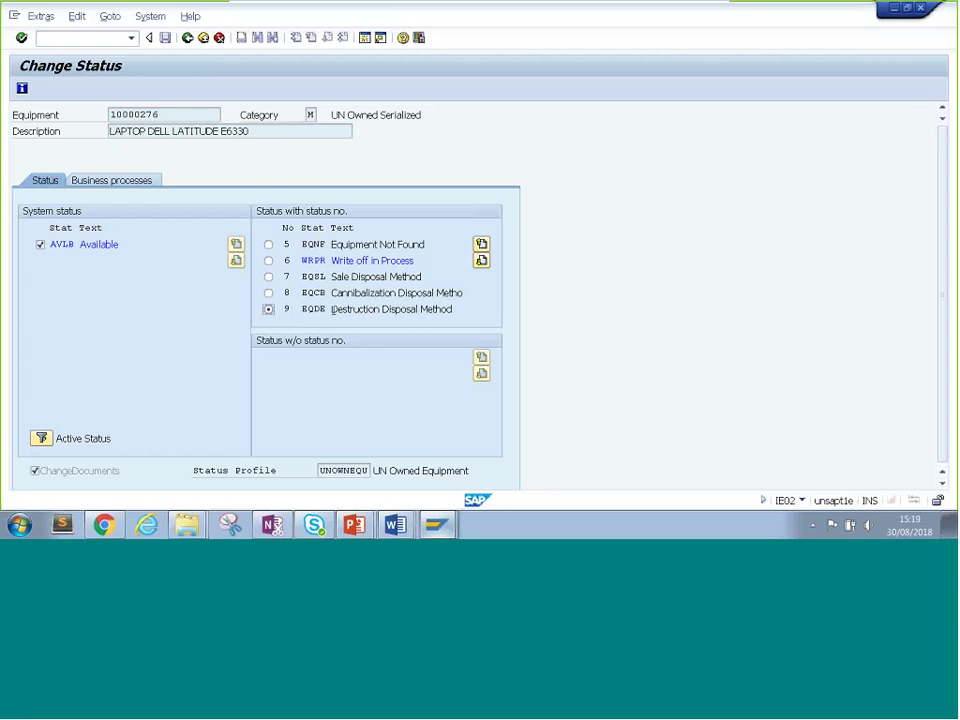
left_click(188, 40)
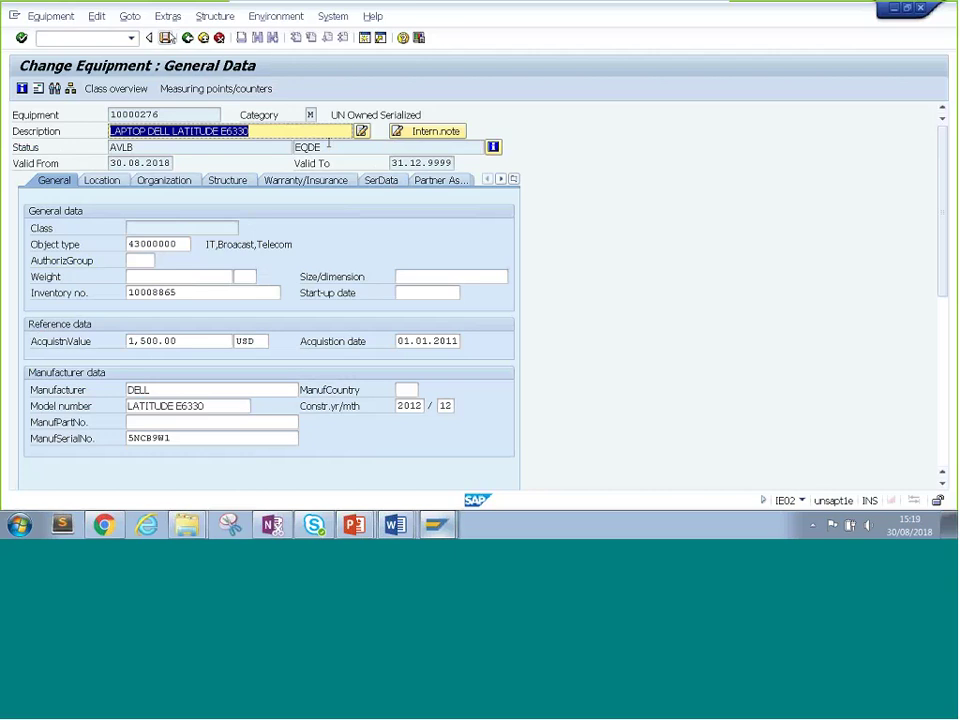
left_click(166, 37)
Return to the write-off notification and complete task 15, Update of equip with Disposal method.
key("alt+Tab")
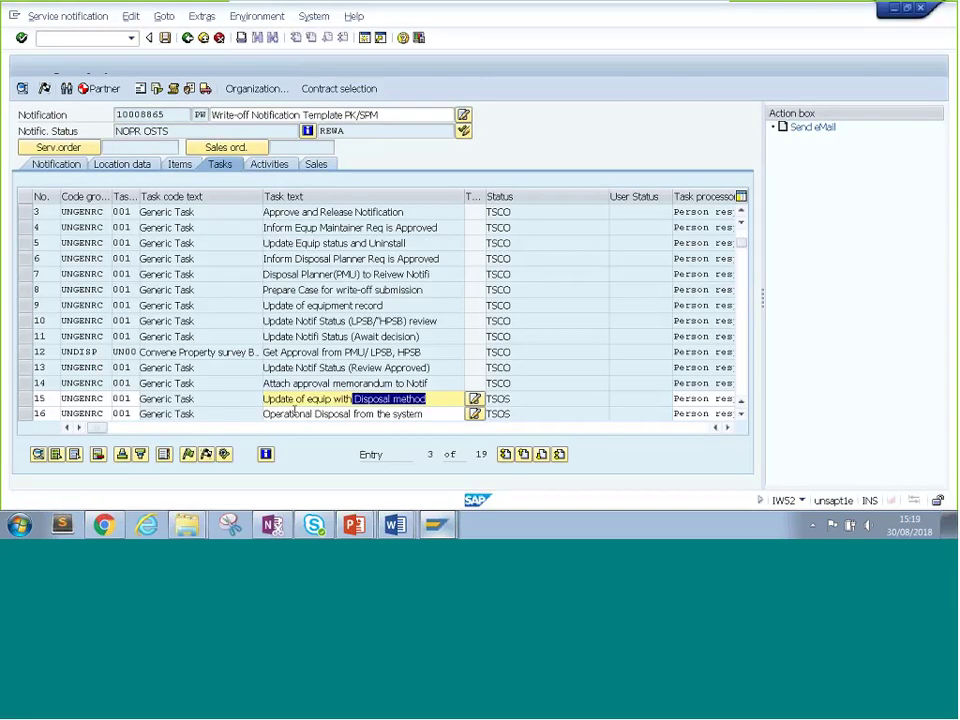
left_click(294, 411)
left_click(741, 414)
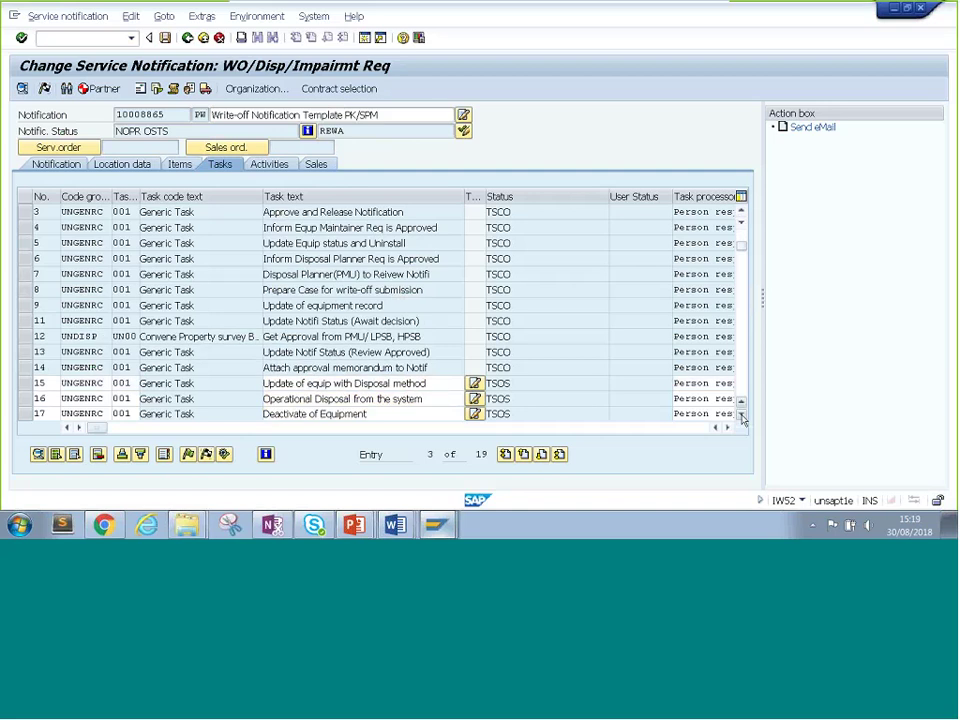
left_click(741, 414)
left_click(741, 419)
left_click(741, 419)
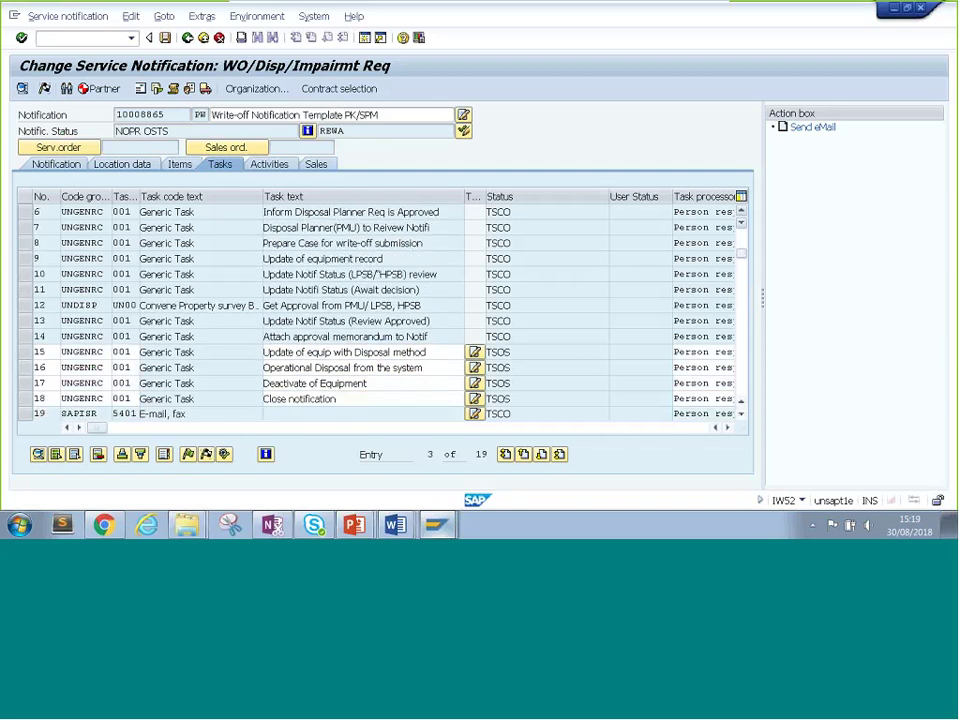
left_click(440, 352)
left_click(24, 352)
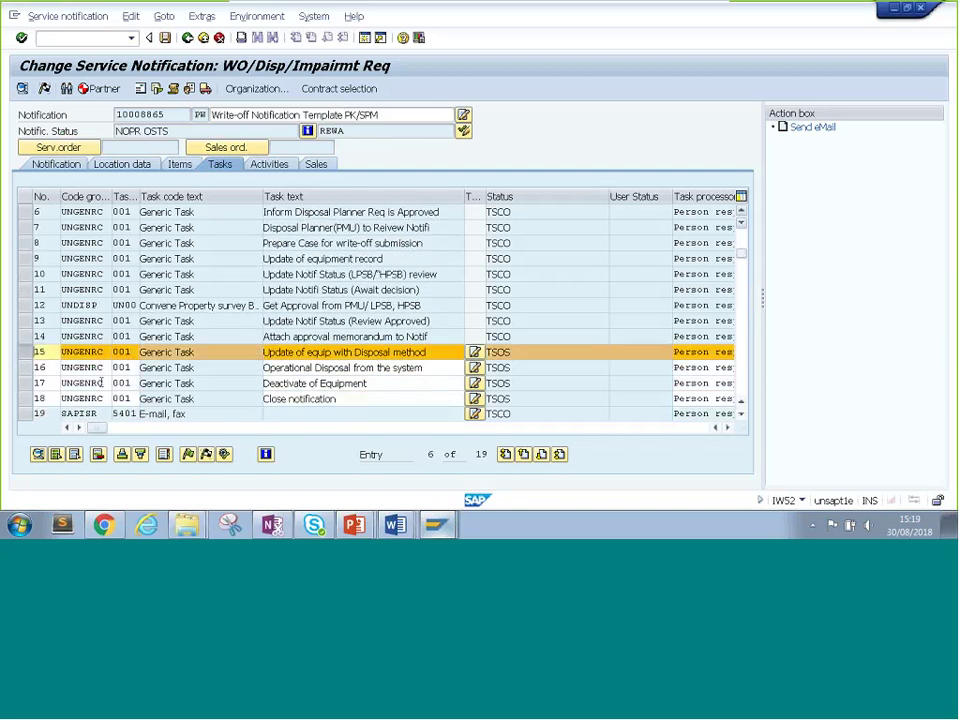
left_click(207, 456)
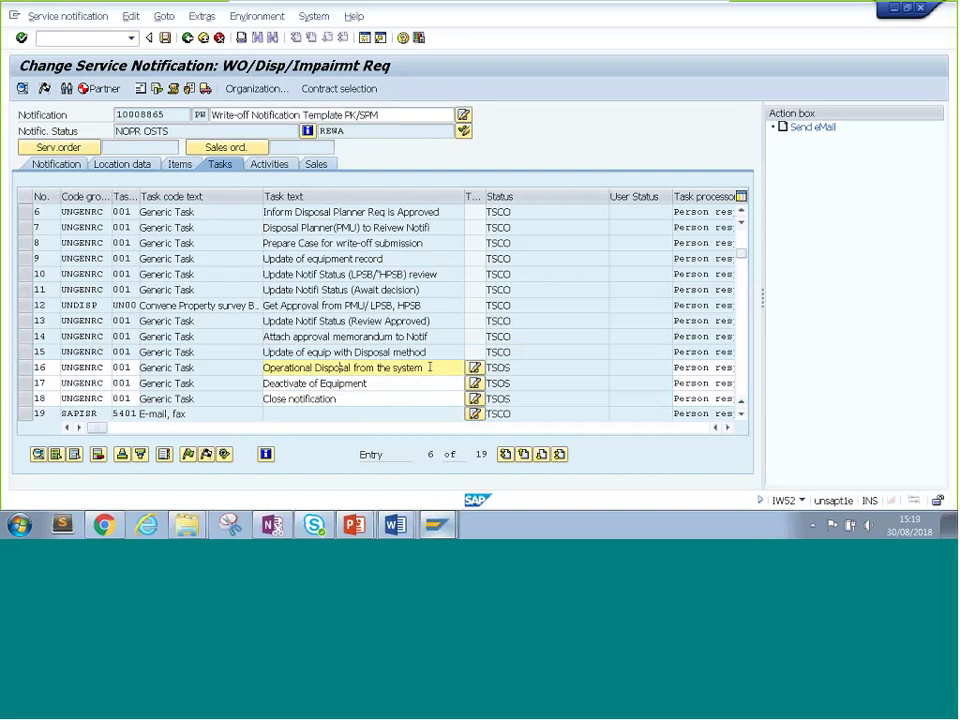
Review task 16, Operational Disposal from the system, in the notification's task list.
left_click_drag(429, 367, 263, 367)
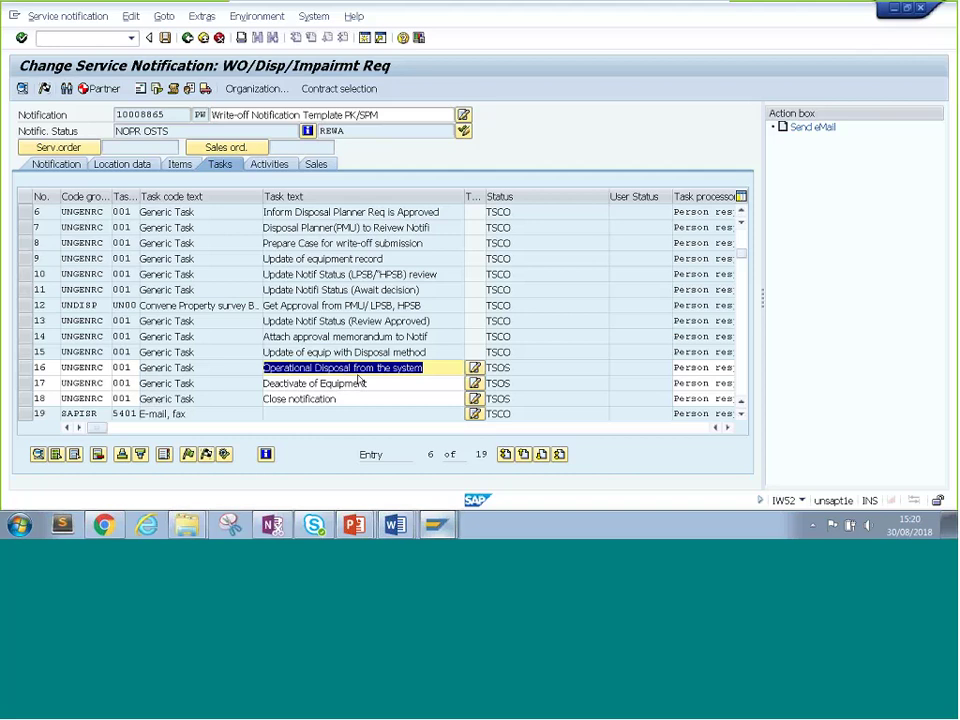
key("End")
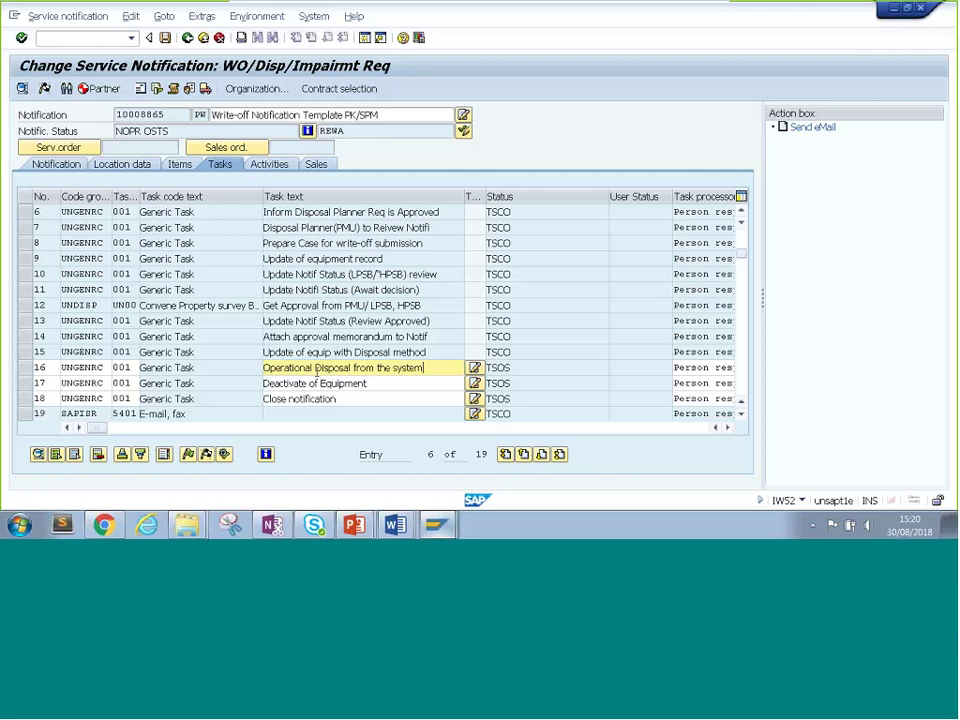
key("shift+Home")
left_click(399, 371)
Switch to the PowerPoint slide show, reveal write-off process items 15 and 16, and highlight item 15's title and the words "Disposal Method".
key("alt+Tab")
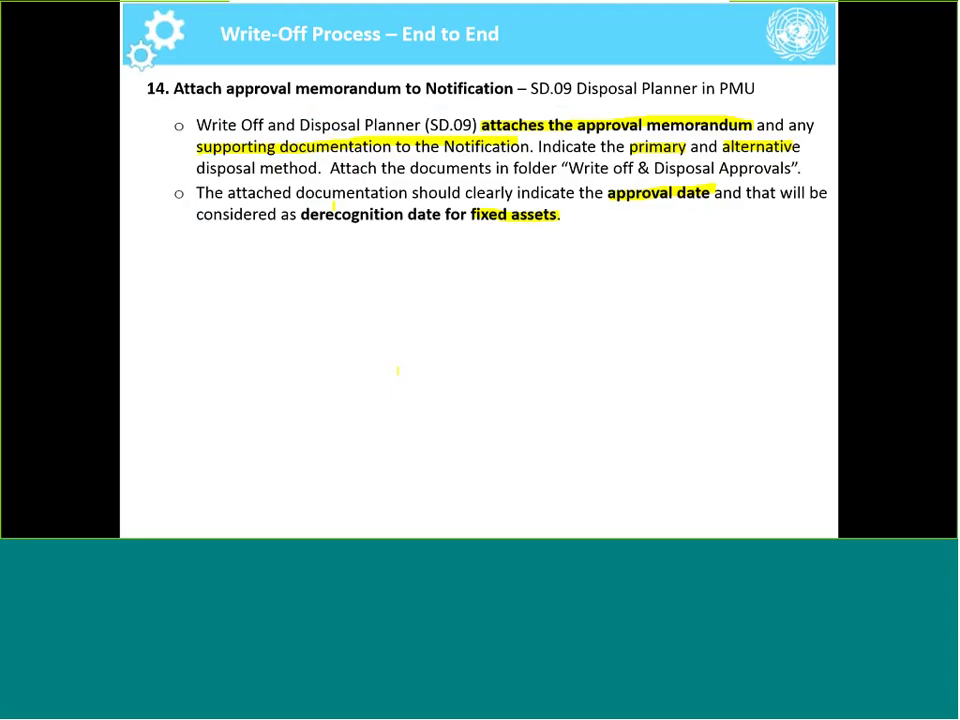
left_click(397, 370)
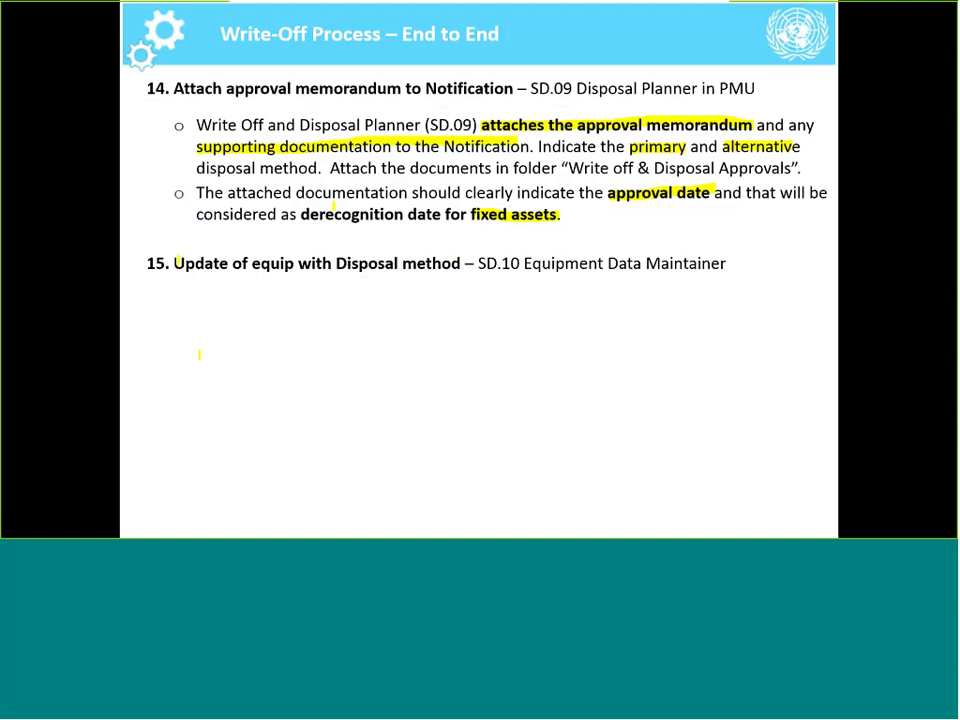
left_click_drag(177, 260, 470, 256)
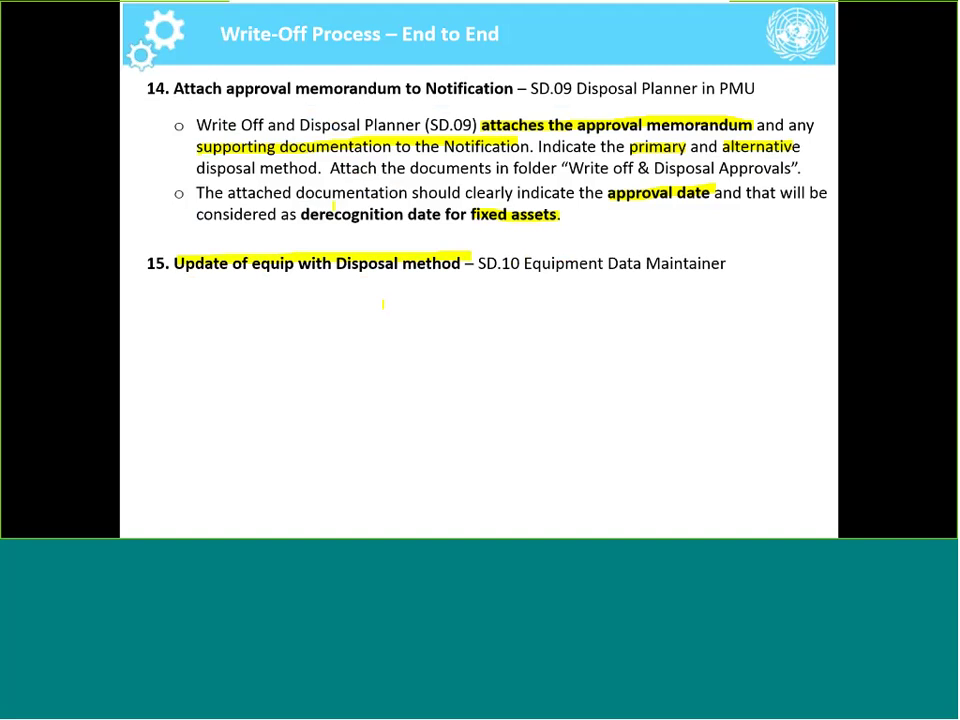
key("Right")
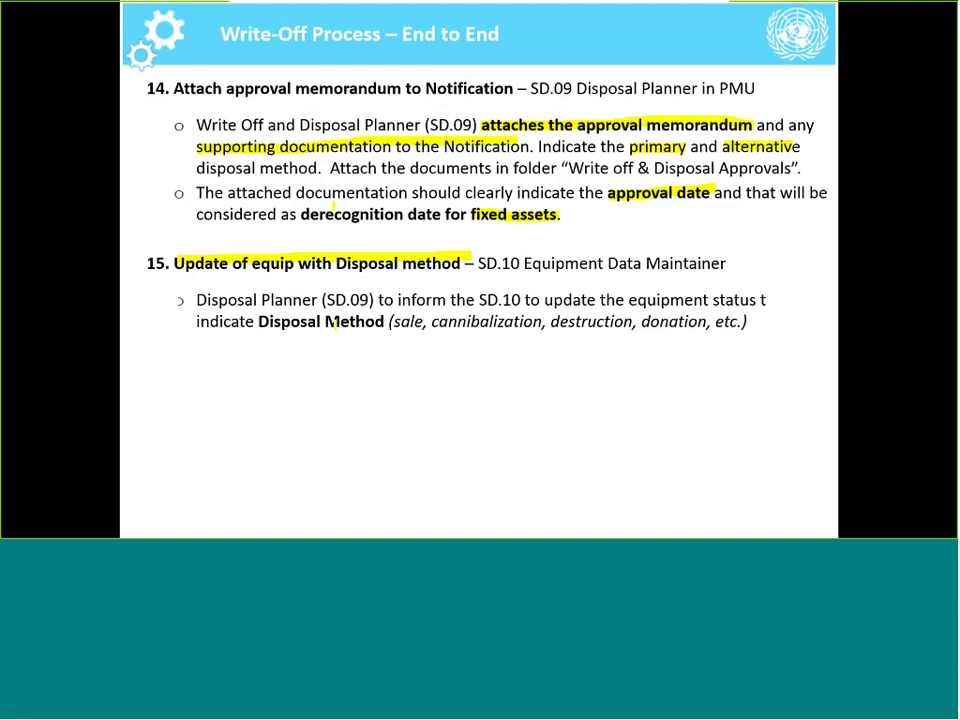
left_click_drag(326, 321, 381, 321)
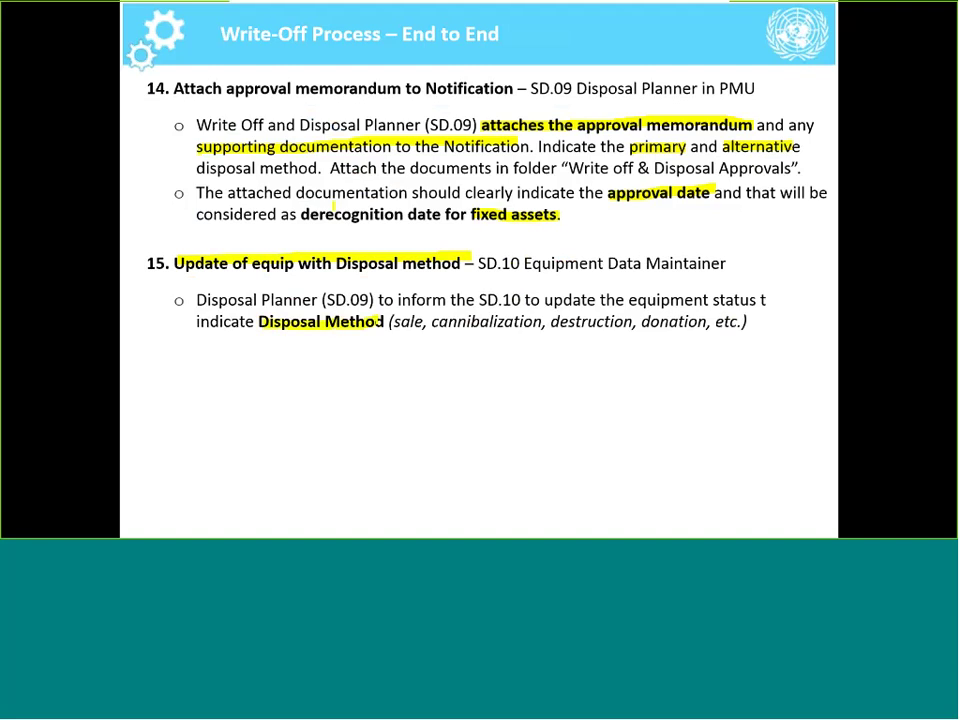
key("Right")
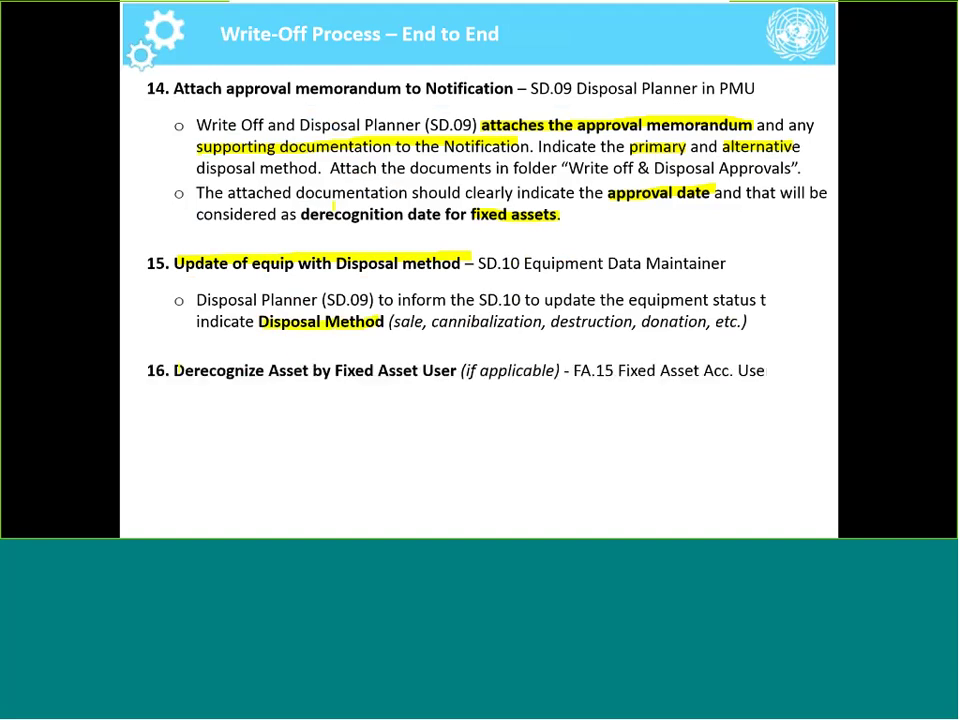